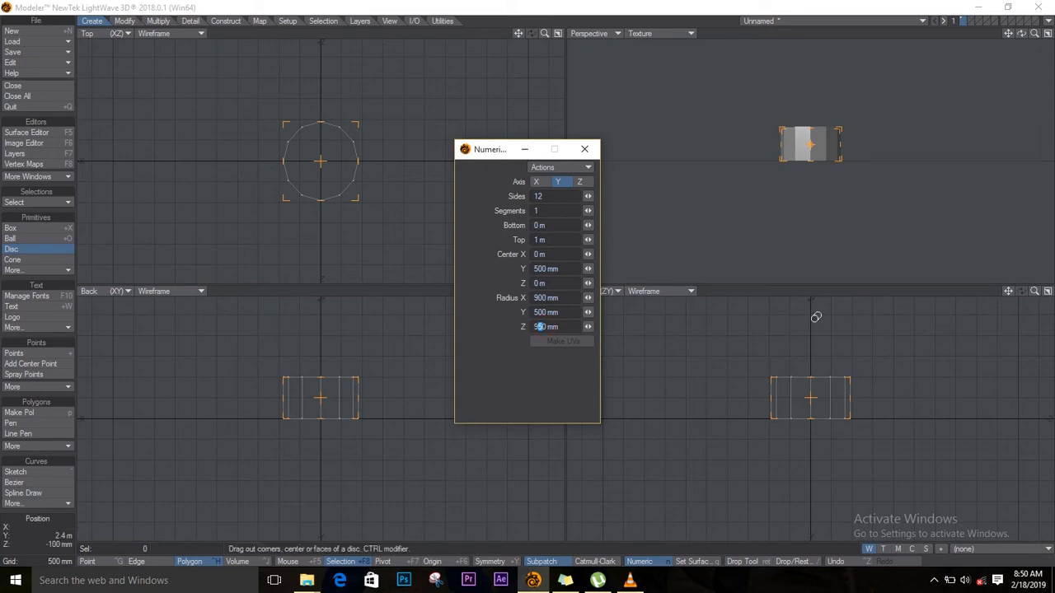
Set the disc's Z radius to 900 mm and finish creating the disc.
click(545, 383)
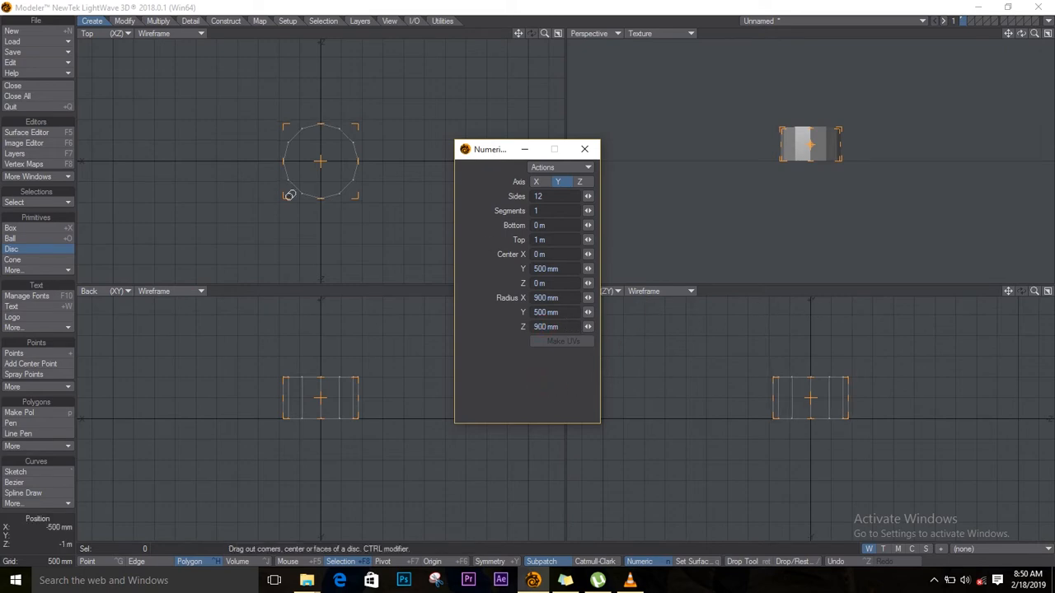
click(585, 151)
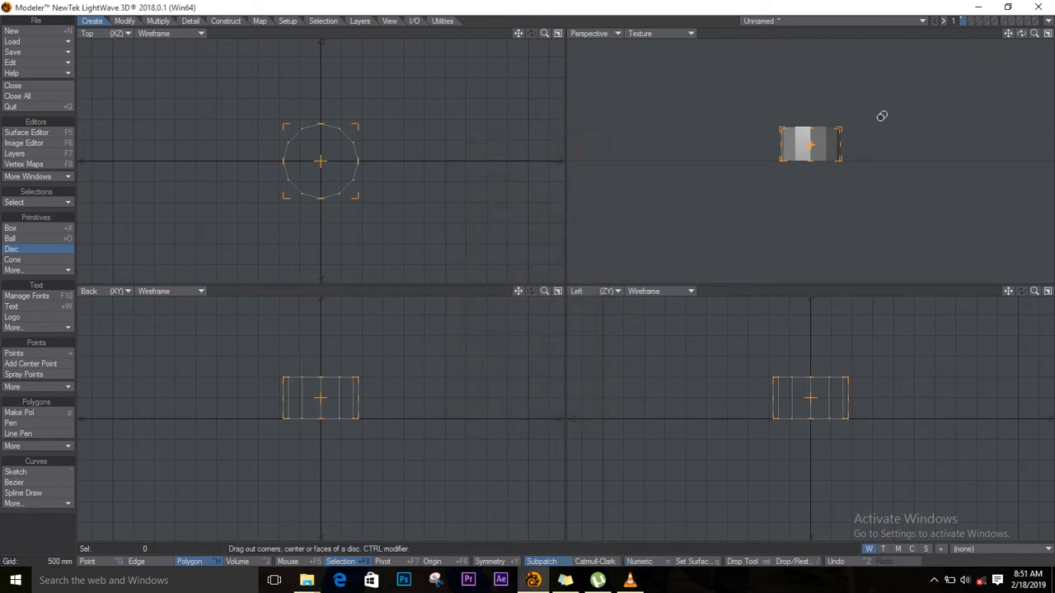
key(space)
Select both the top and the bottom cap polygons of the disc.
drag(1021, 34, 1004, 55)
mouse_move(1052, 4)
mouse_down()
mouse_move(1045, 130)
mouse_move(1038, 6)
mouse_up()
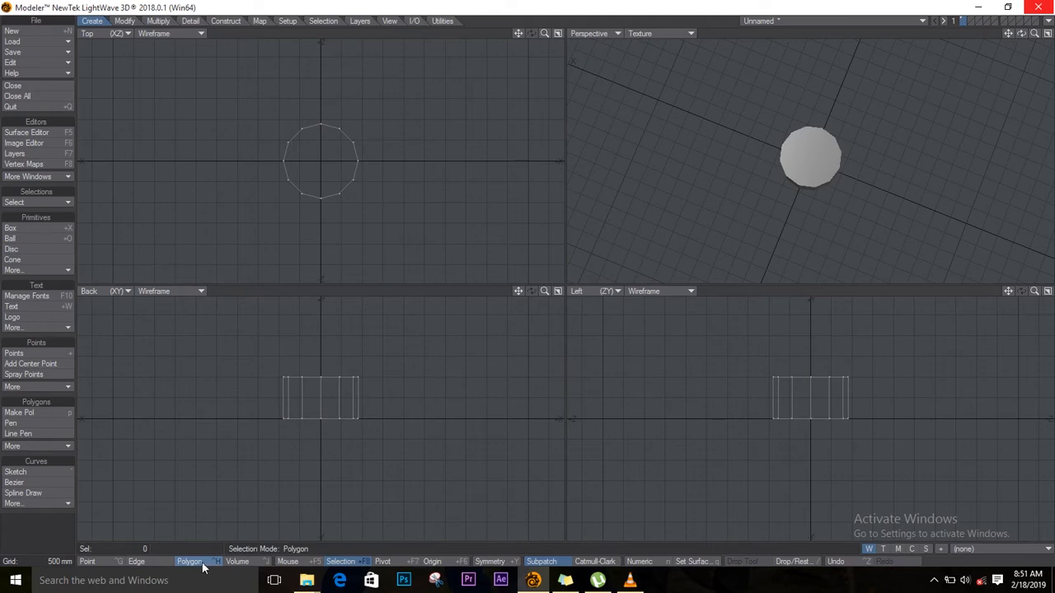
click(805, 159)
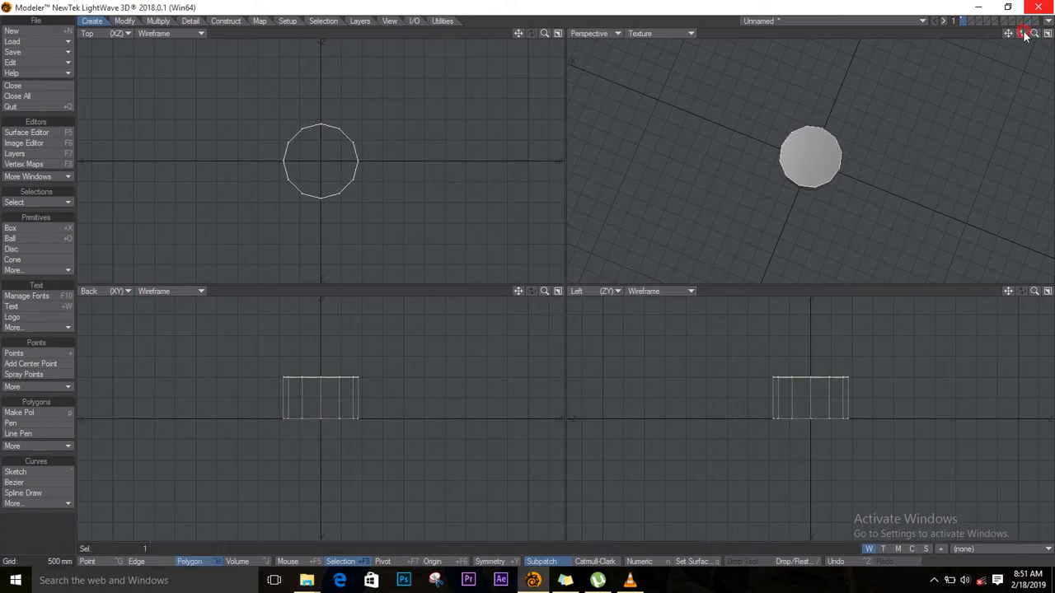
drag(1021, 34, 987, 288)
click(813, 157)
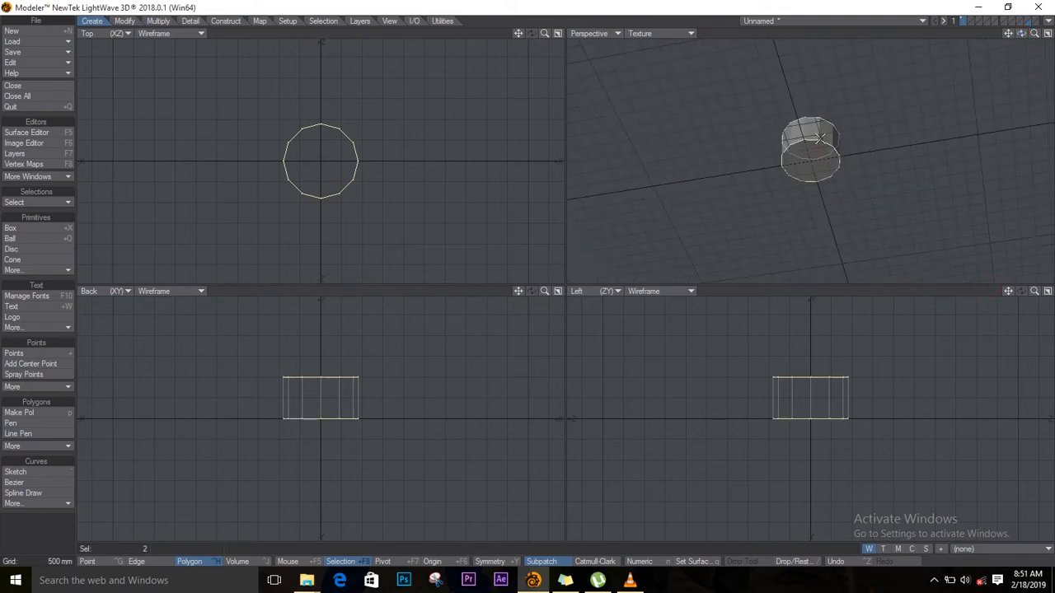
drag(1022, 34, 832, 85)
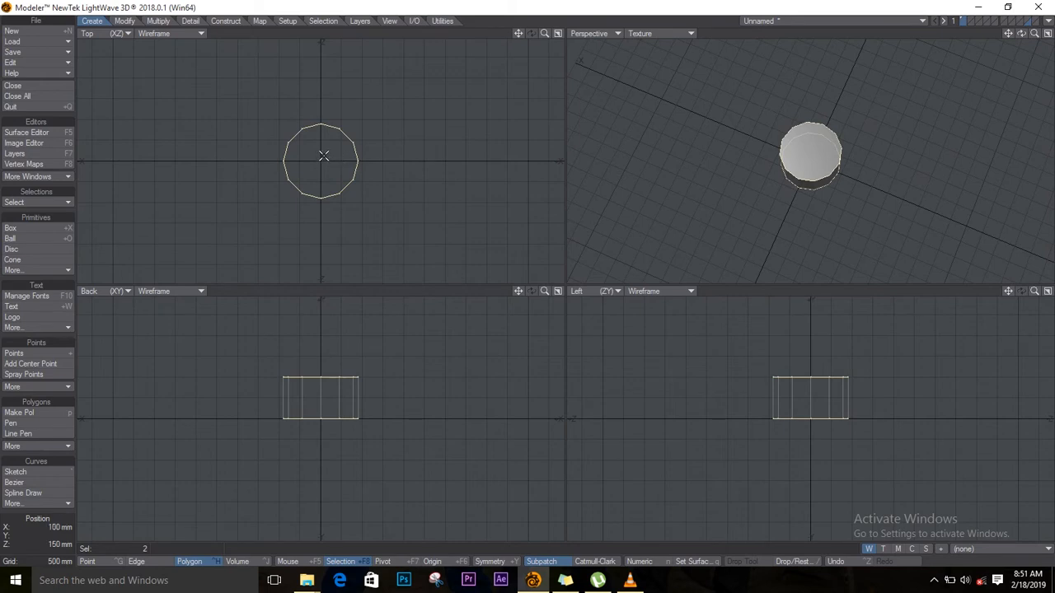
Extend the two selected caps inward and scale them uniformly about the origin into small inner rings.
key(h)
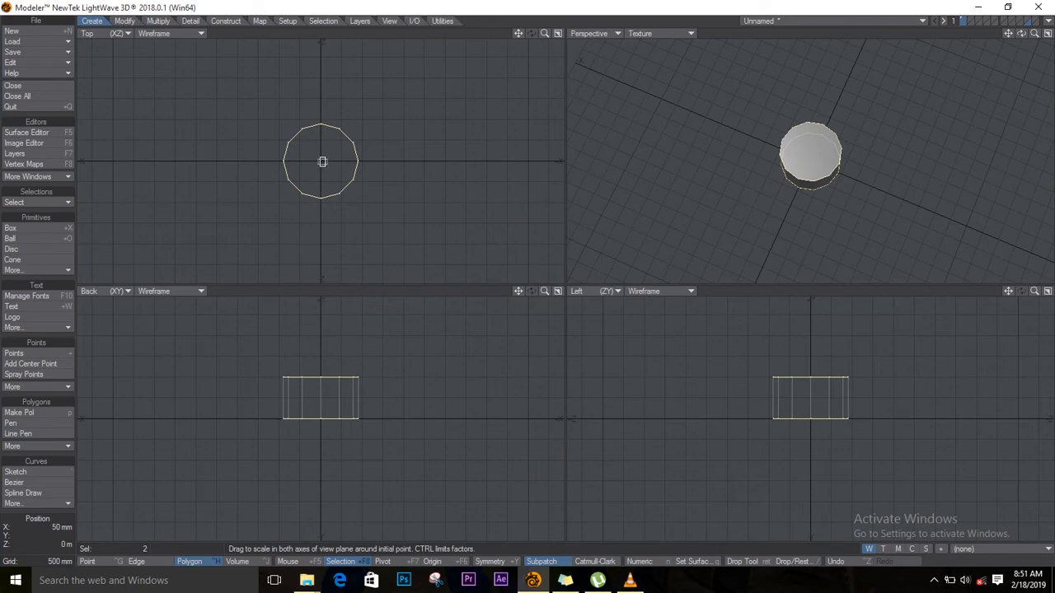
key(shift+h)
drag(322, 162, 273, 198)
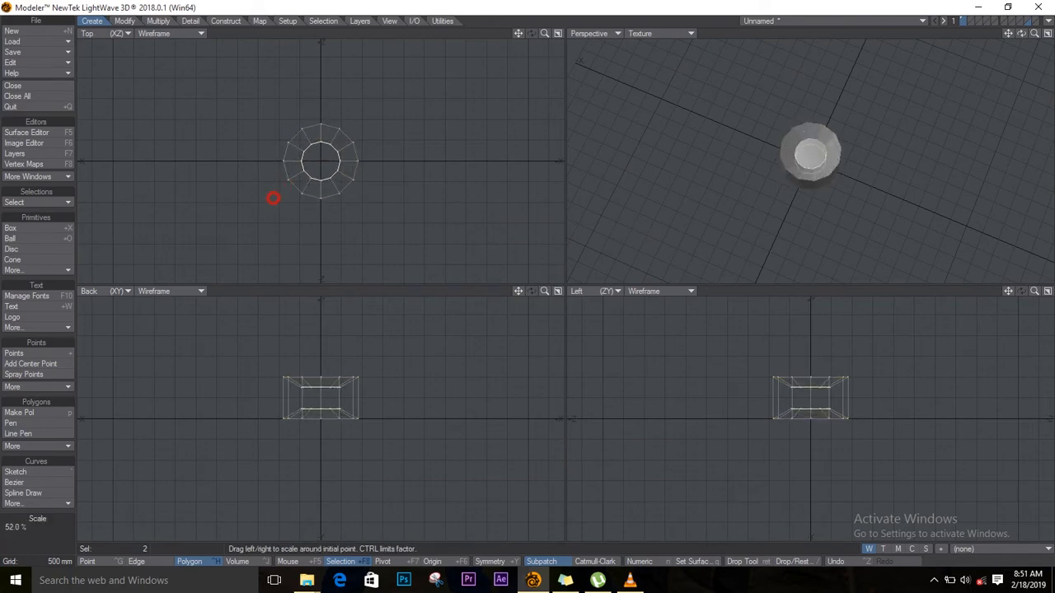
drag(272, 200, 255, 213)
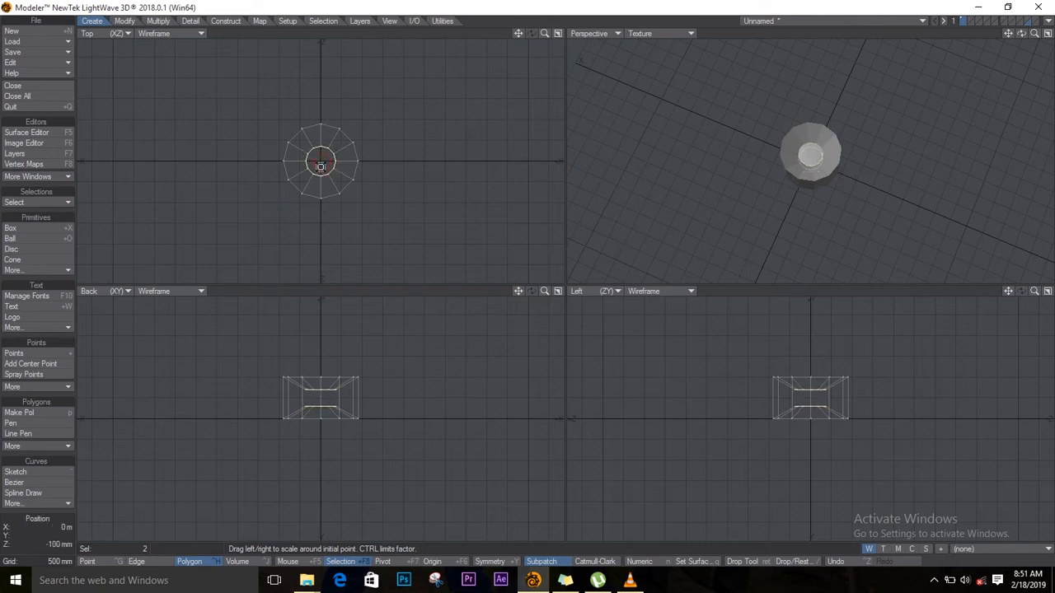
key(space)
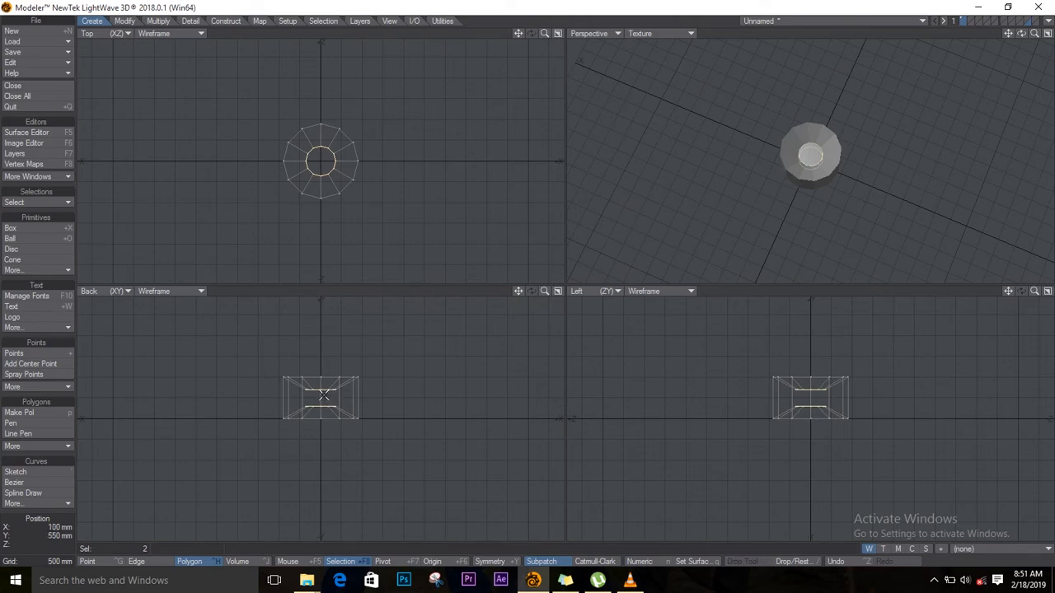
Move both inner caps straight up until the upper one is flush with the disc's top face.
key(t)
drag(324, 395, 320, 380)
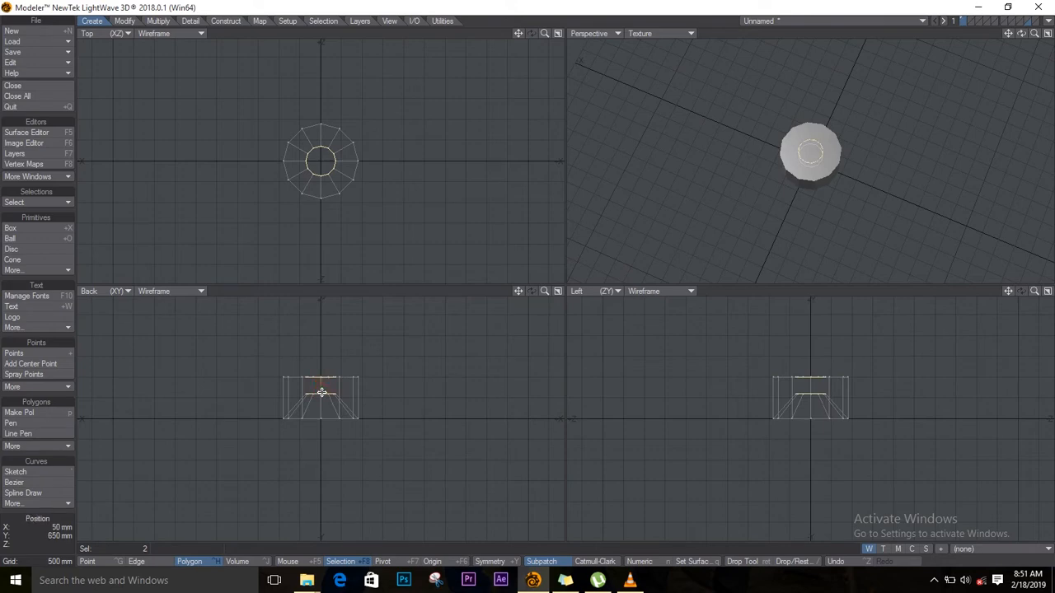
key(space)
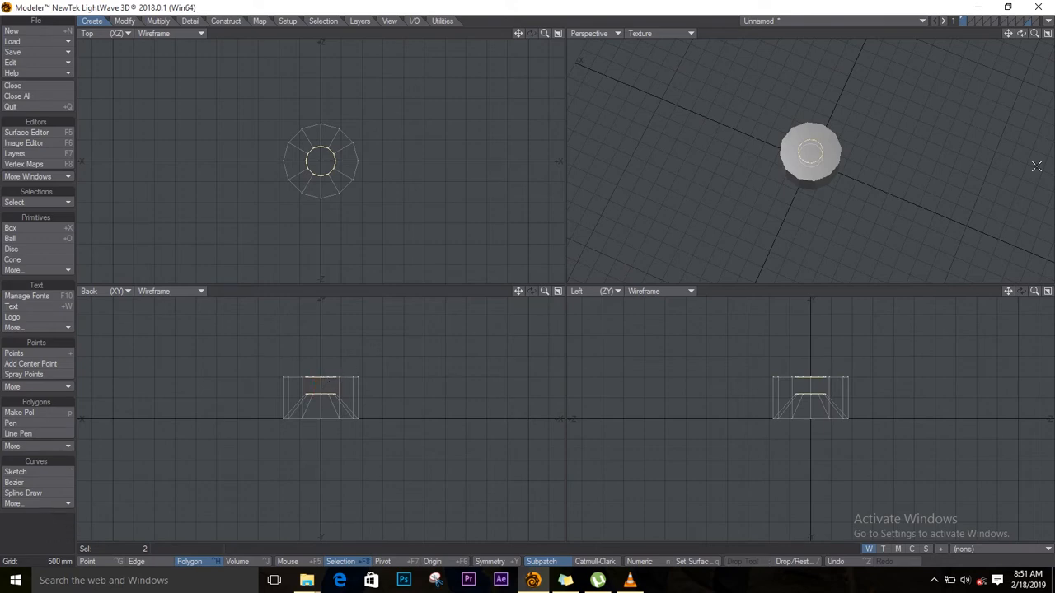
Deselect the upper inner cap, move the lower one down flush with the disc's bottom face, and clear the selection.
click(810, 147)
key(t)
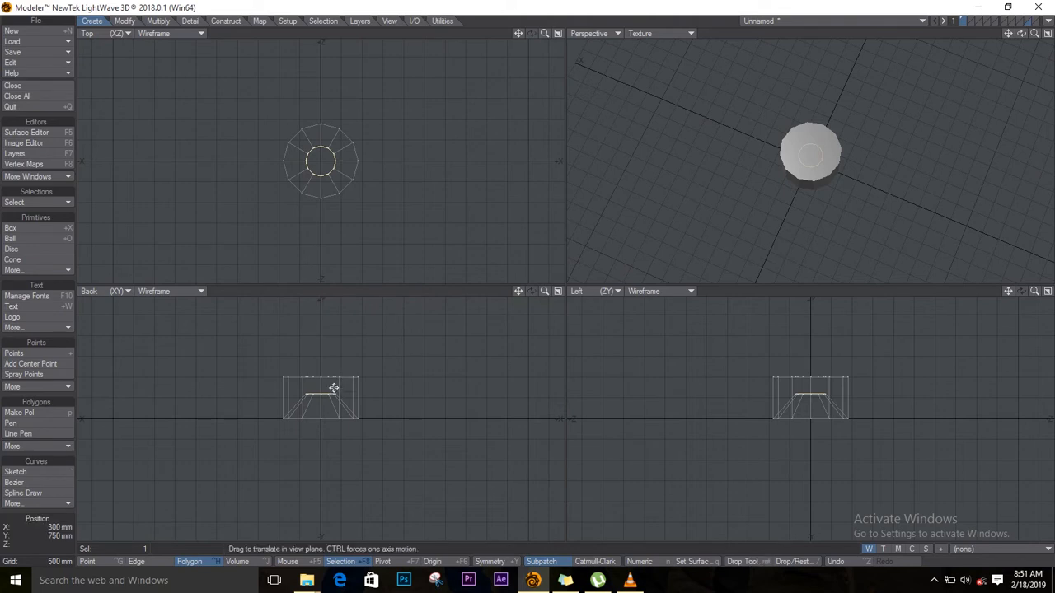
mouse_move(329, 379)
mouse_down()
mouse_move(326, 398)
mouse_move(330, 379)
mouse_up()
key(space)
key(/)
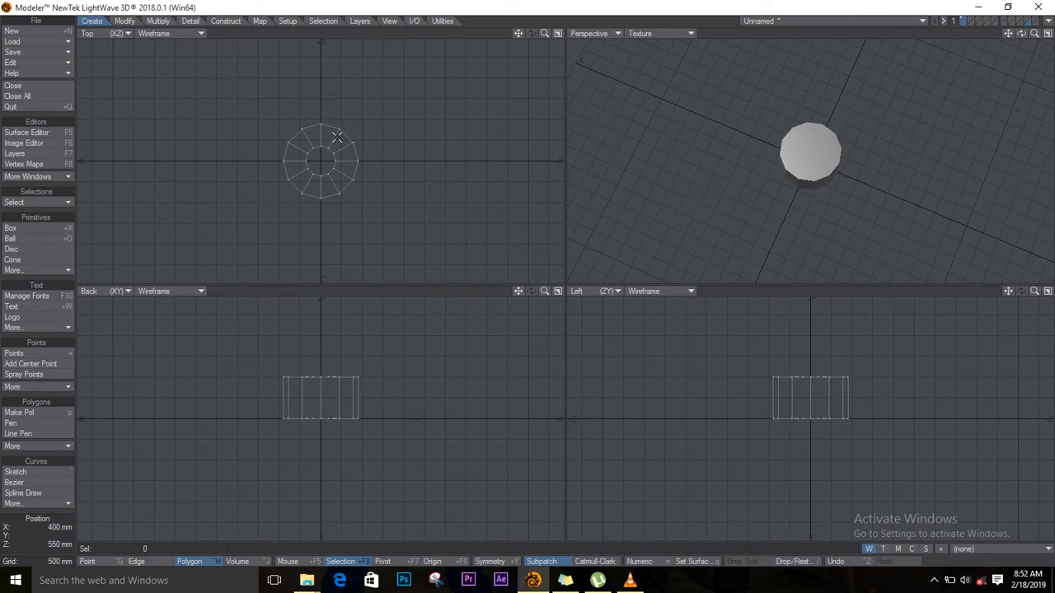
Select the disc's 12 outer side polygons and stretch them along X into a long oval.
scroll(337, 137, up, 3)
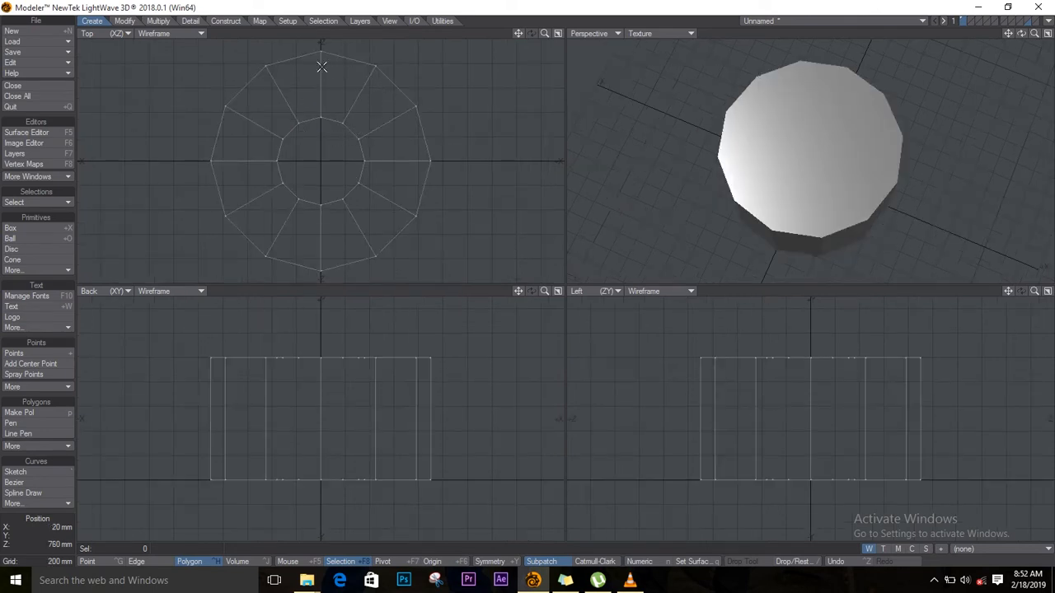
mouse_move(311, 49)
mouse_down()
mouse_move(381, 108)
mouse_move(370, 205)
mouse_move(280, 217)
mouse_move(262, 119)
mouse_move(297, 71)
mouse_move(141, 96)
mouse_move(275, 320)
mouse_up()
mouse_move(428, 292)
right_down()
mouse_move(466, 238)
mouse_move(393, 47)
mouse_move(307, 18)
right_up()
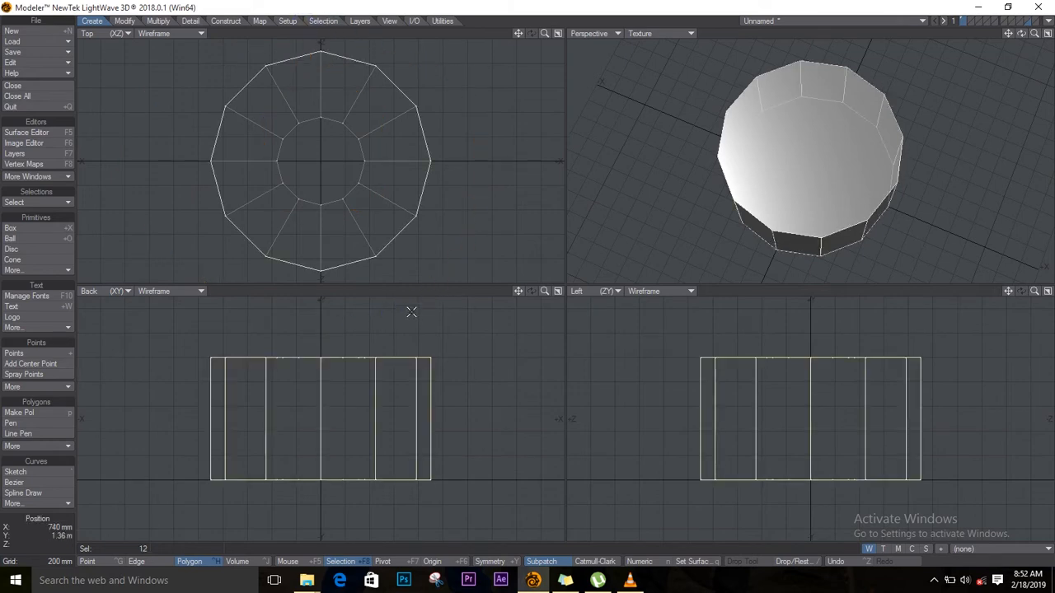
scroll(447, 172, down, 2)
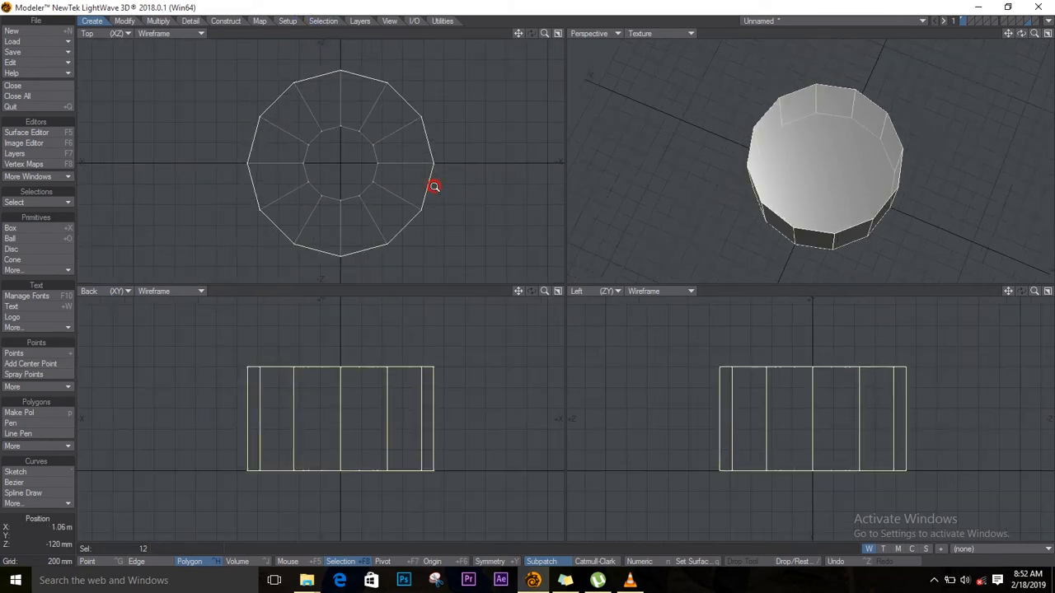
scroll(428, 192, down, 3)
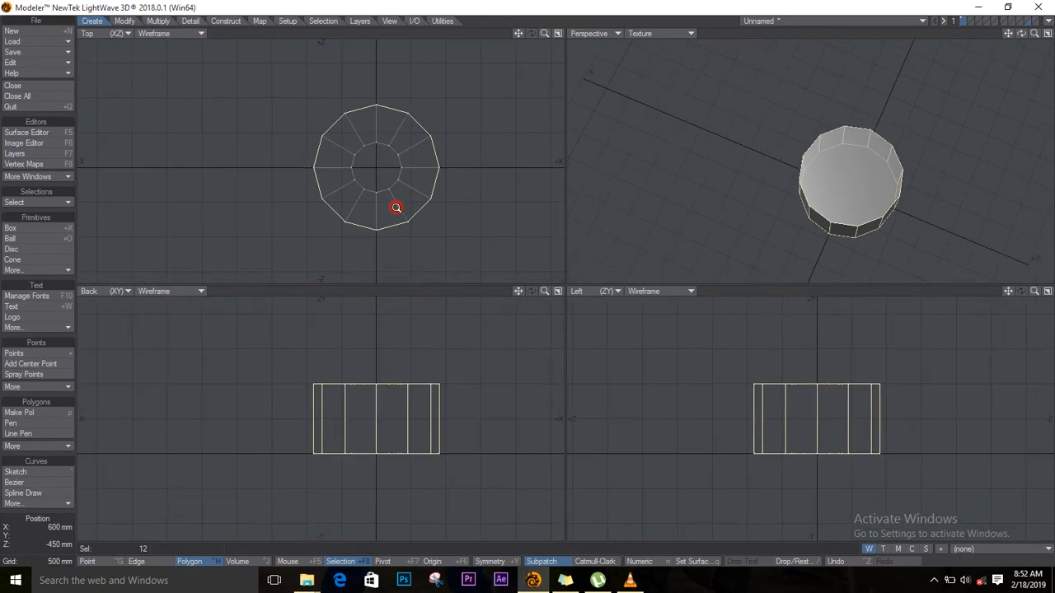
scroll(379, 212, down, 3)
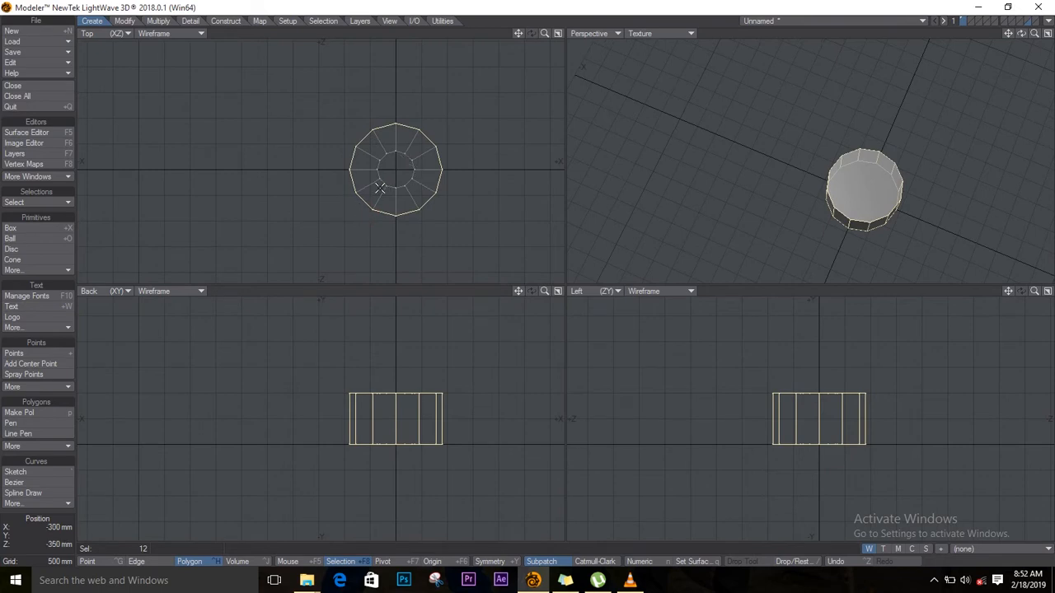
key(h)
drag(403, 169, 463, 169)
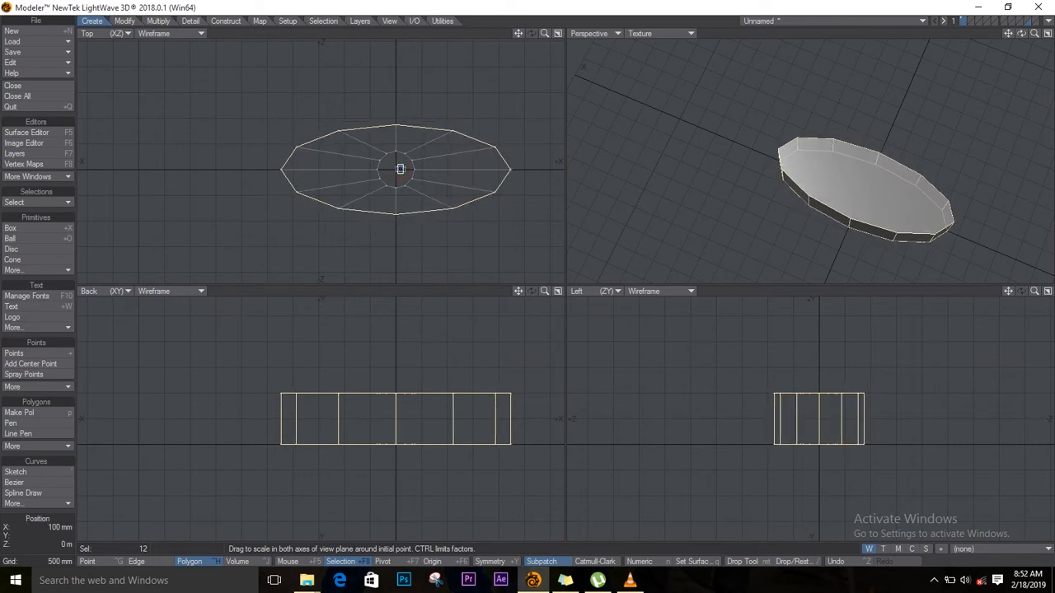
Move the stretched outer wall about 550 mm toward negative X, off-centre from the inner ring, and clear the selection.
key(t)
drag(412, 182, 391, 175)
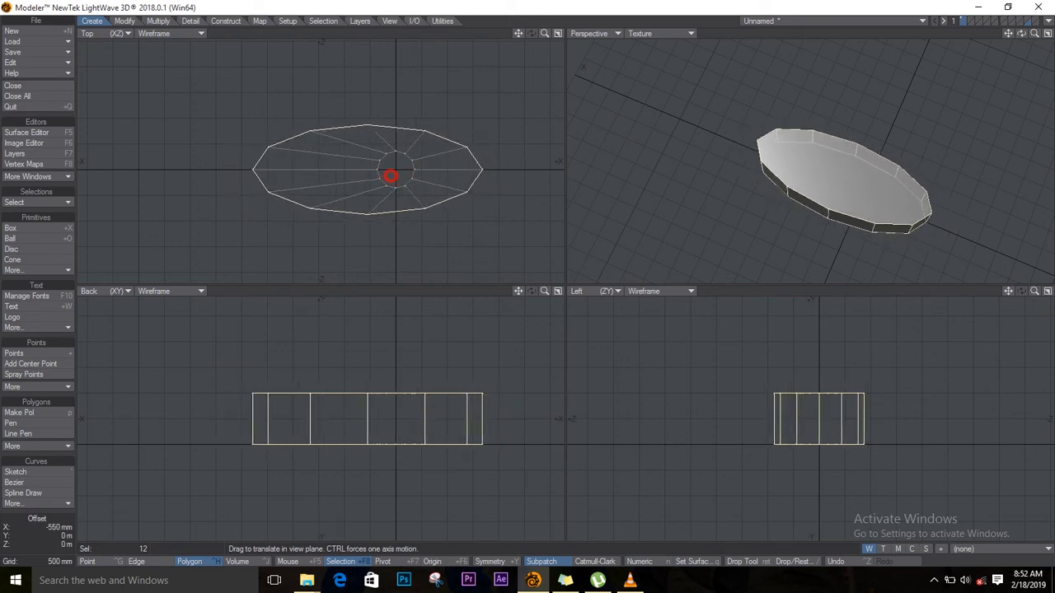
drag(389, 176, 391, 176)
key(space)
key(slash)
Select the four side polygons at the oval's negative X end and widen them along Z into a broad lobe.
mouse_move(331, 108)
right_down()
mouse_move(341, 165)
mouse_move(313, 223)
mouse_move(220, 151)
mouse_move(280, 105)
mouse_move(351, 96)
right_up()
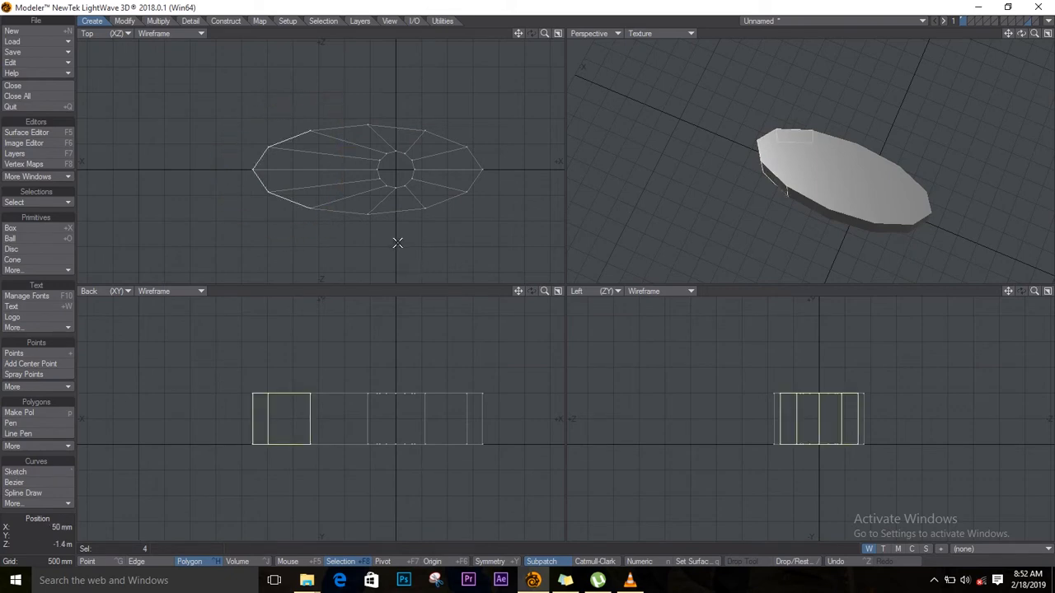
key(h)
drag(325, 172, 332, 123)
key(t)
drag(325, 160, 315, 162)
key(t)
key(space)
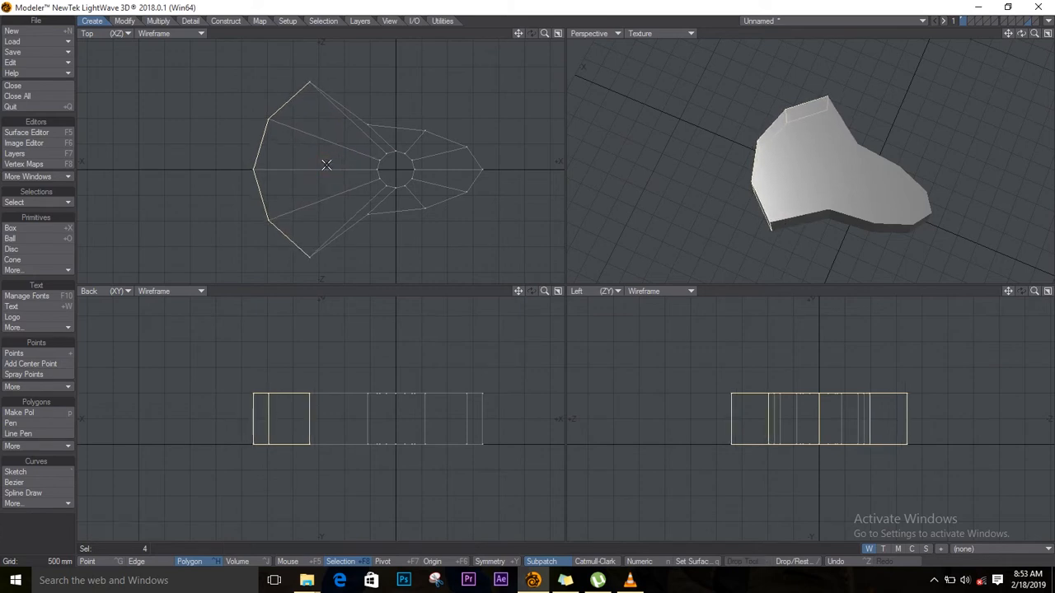
Reshape the four side polygons at the positive X end into a wider, shorter rounded lobe, and clear the selection.
key(slash)
mouse_move(415, 116)
right_down()
mouse_move(433, 172)
mouse_move(407, 217)
mouse_move(471, 215)
mouse_move(483, 113)
mouse_move(415, 101)
right_up()
key(h)
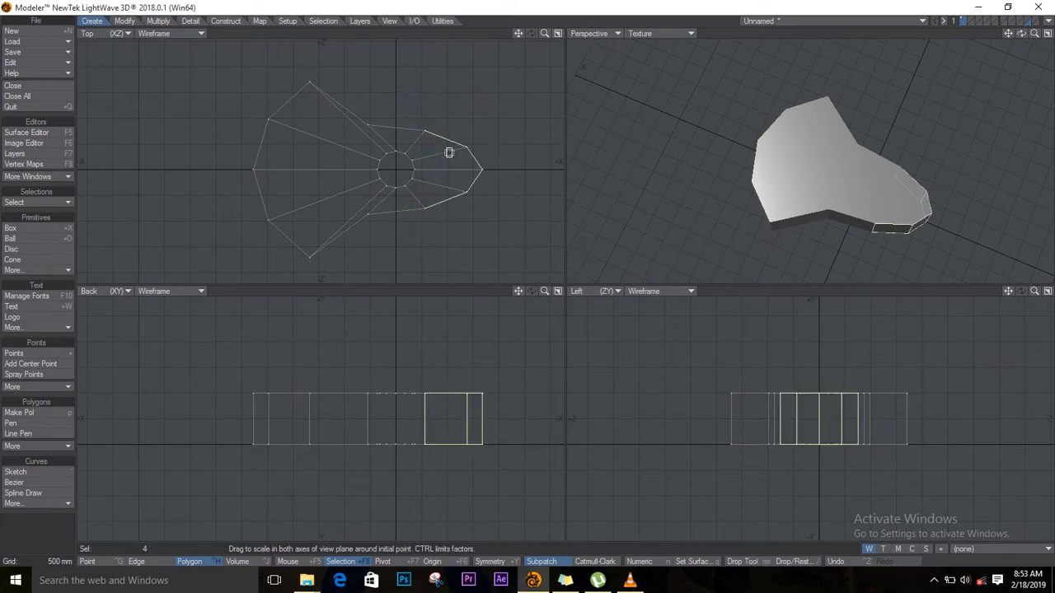
mouse_move(455, 173)
mouse_down()
mouse_move(422, 163)
mouse_move(417, 139)
mouse_move(395, 156)
mouse_move(431, 145)
mouse_move(449, 170)
mouse_up()
key(t)
key(space)
key(slash)
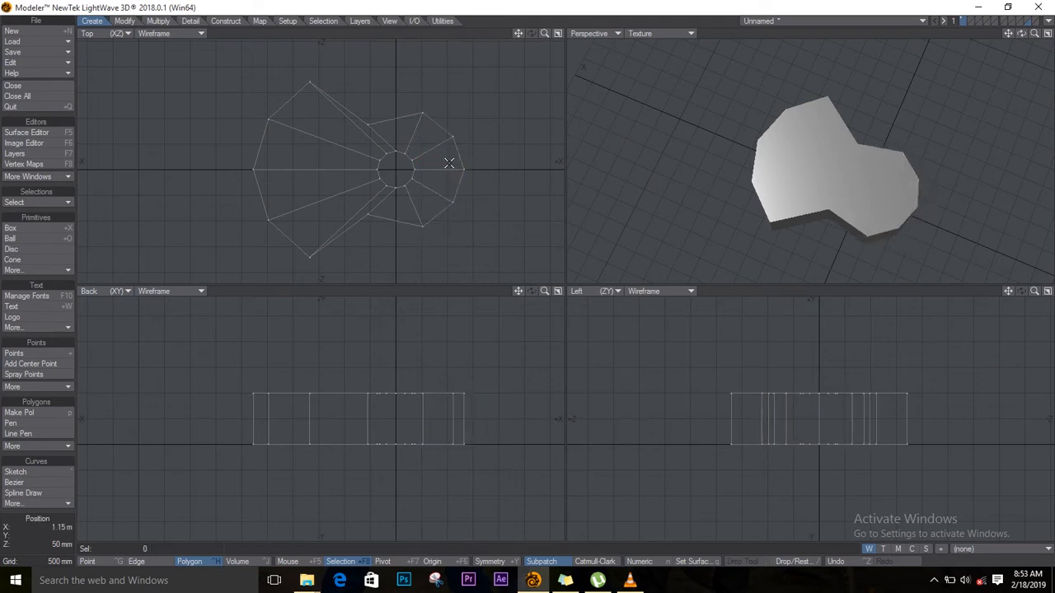
Move the large lobe's four end polygons farther toward negative X to lengthen the shape, and clear the selection.
click(368, 125)
click(369, 124)
mouse_move(347, 94)
right_down()
mouse_move(339, 117)
mouse_move(349, 244)
mouse_move(185, 115)
mouse_move(346, 70)
right_up()
drag(320, 163, 304, 165)
key(slash)
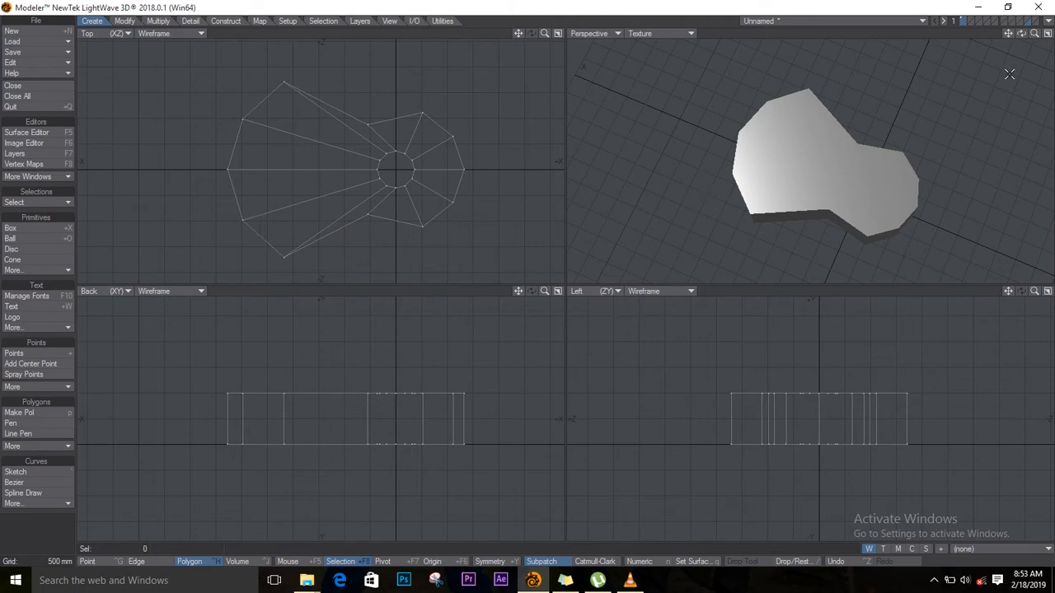
Scale the whole object down vertically to make it thinner.
drag(1021, 33, 993, 165)
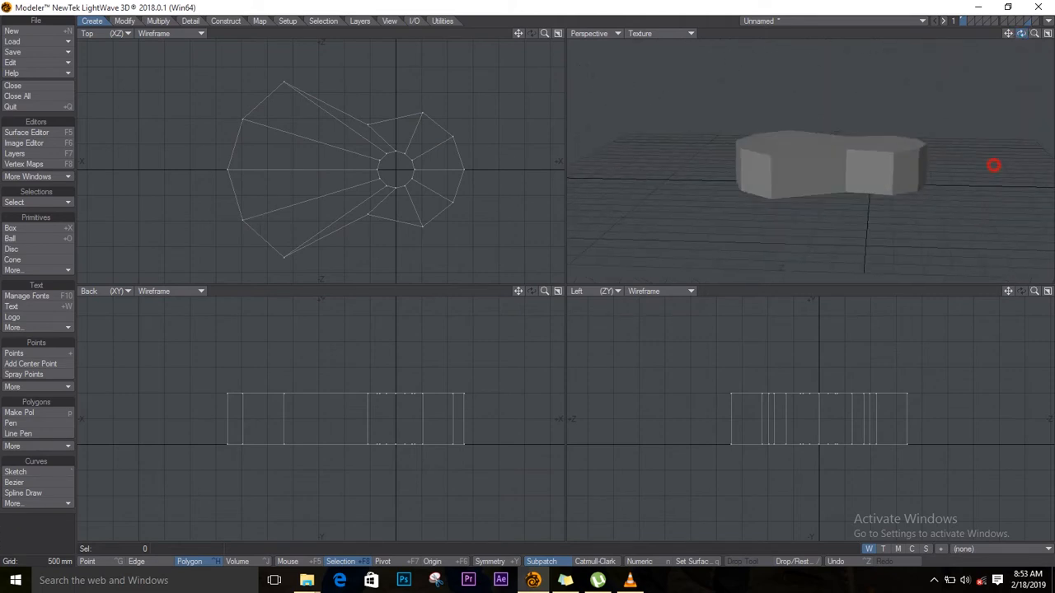
key(h)
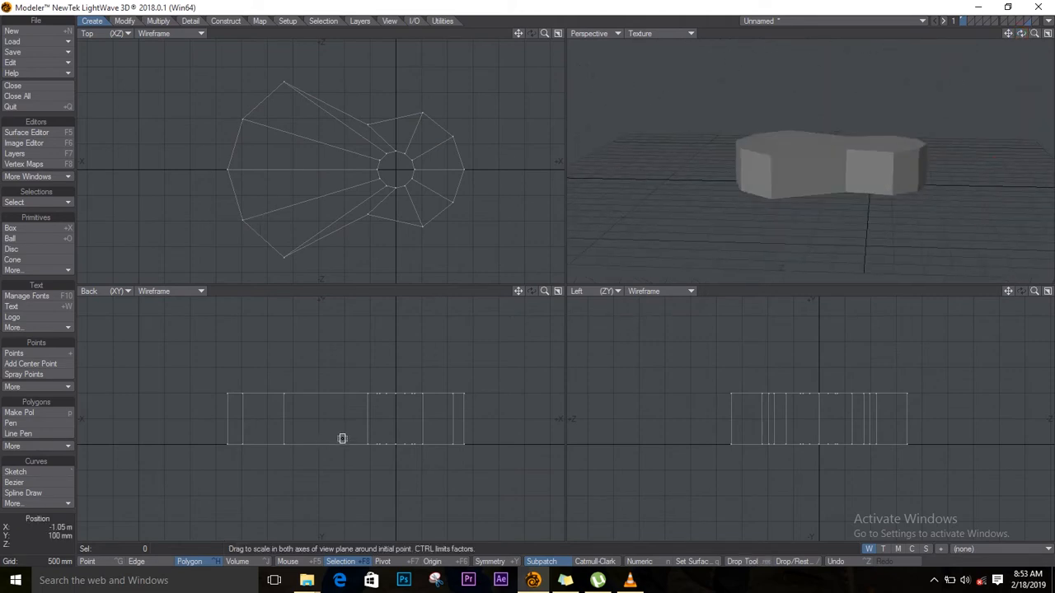
drag(355, 396, 354, 418)
key(space)
key(/)
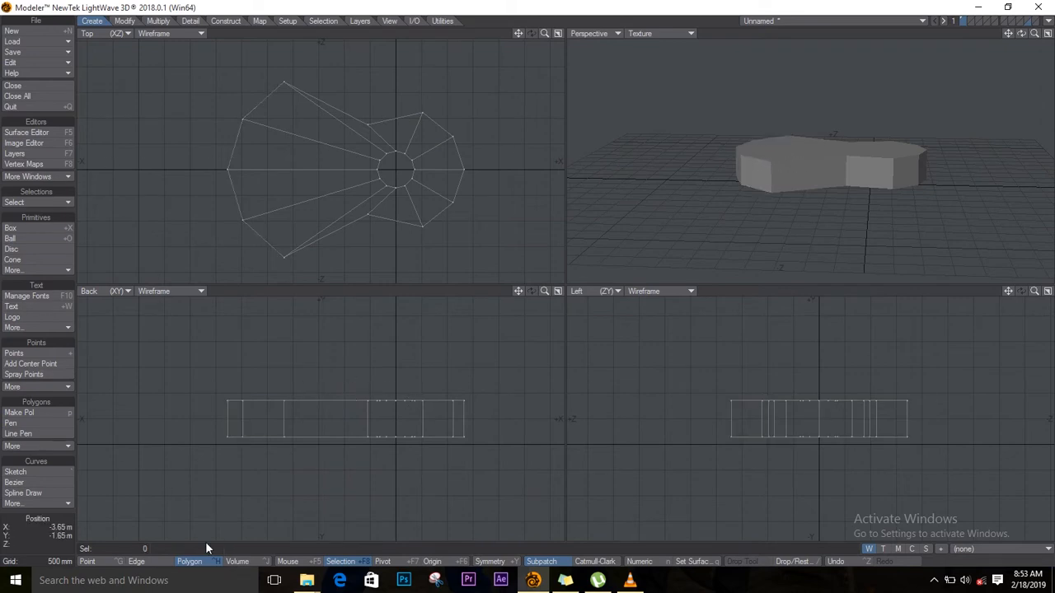
Select outer edges along the object's top rim and expand them to the full 12-edge loop.
click(150, 562)
drag(876, 161, 908, 157)
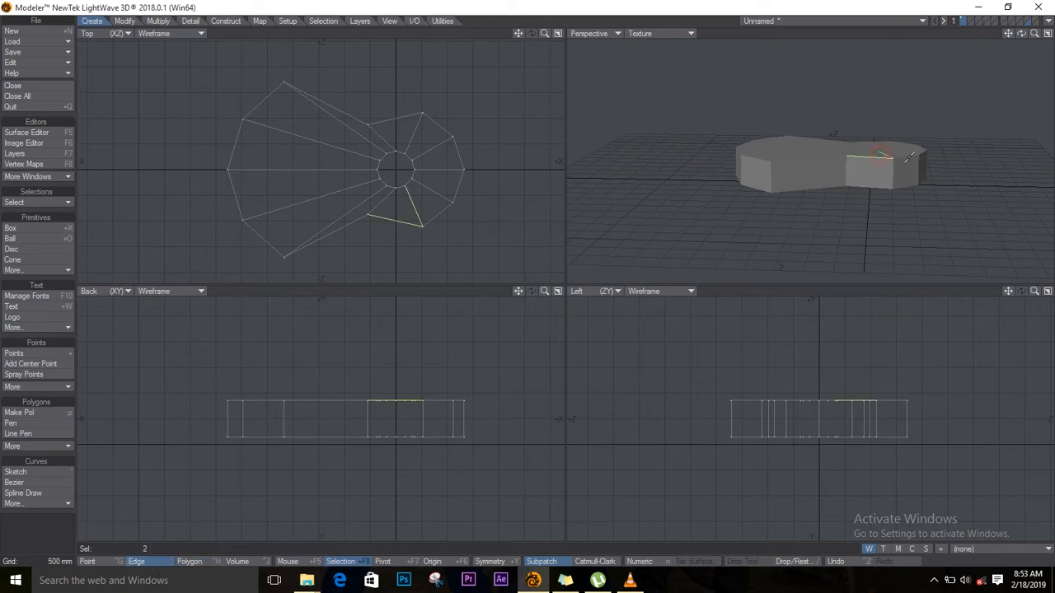
click(884, 154)
shift+click(908, 155)
shift+click(826, 158)
shift+click(766, 160)
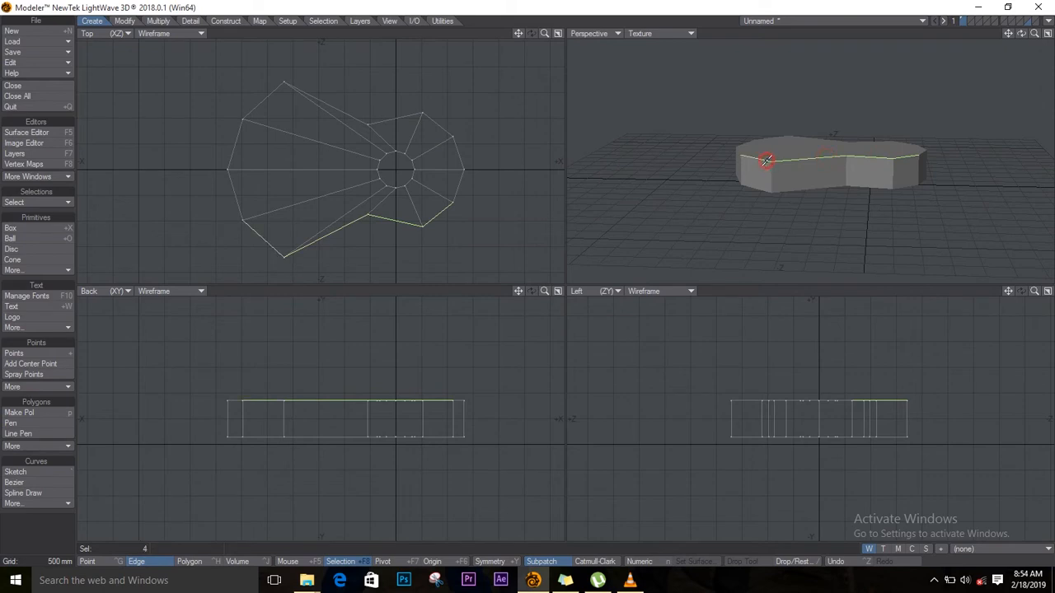
click(45, 202)
click(48, 204)
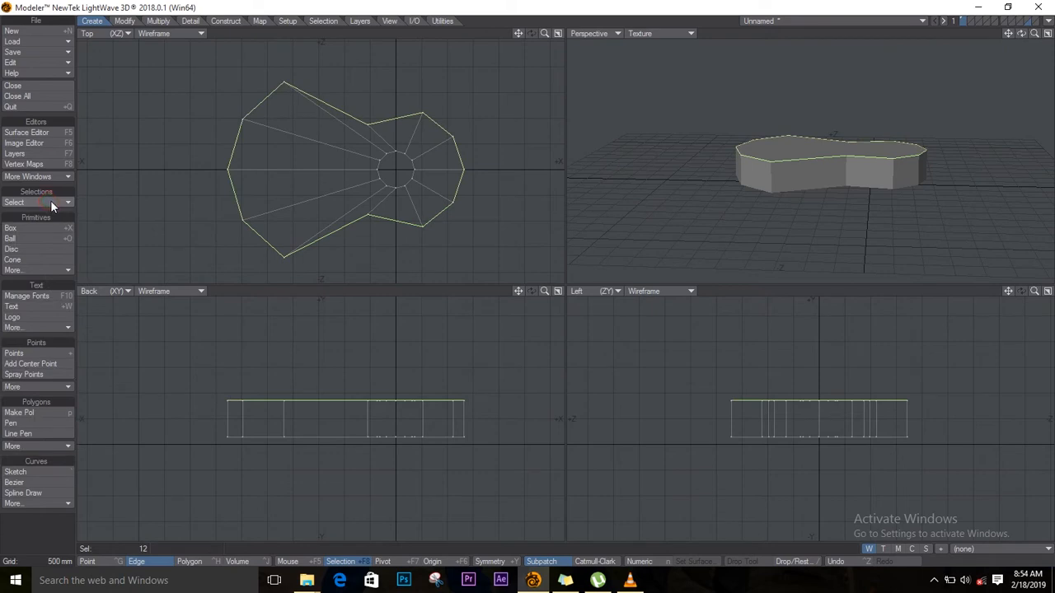
Round the selected top rim edge loop with Rounder using 4 rounding polygons and a 20 mm inset, and clear the selection.
click(157, 21)
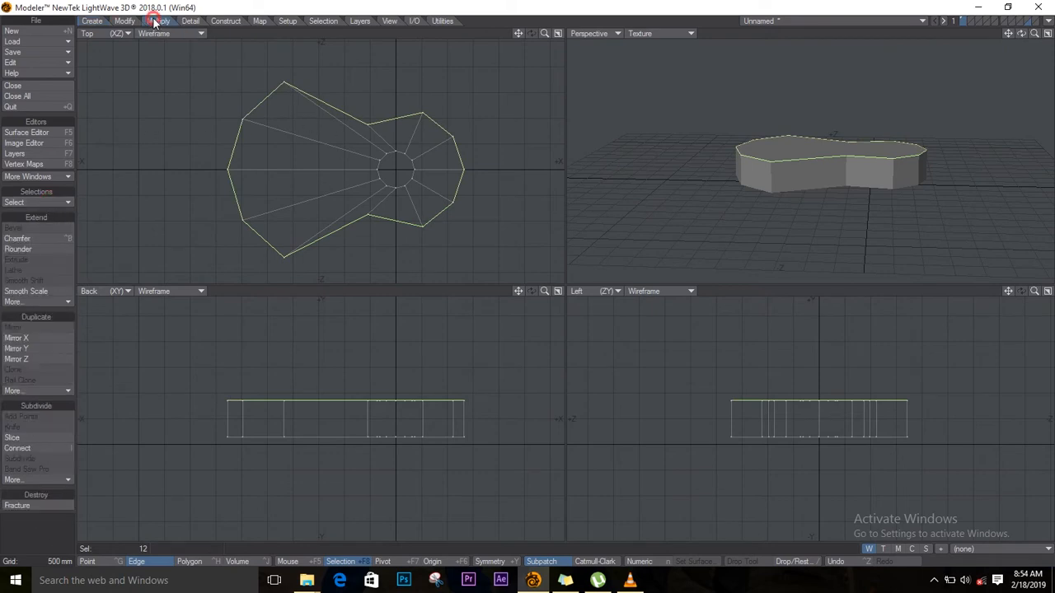
click(20, 251)
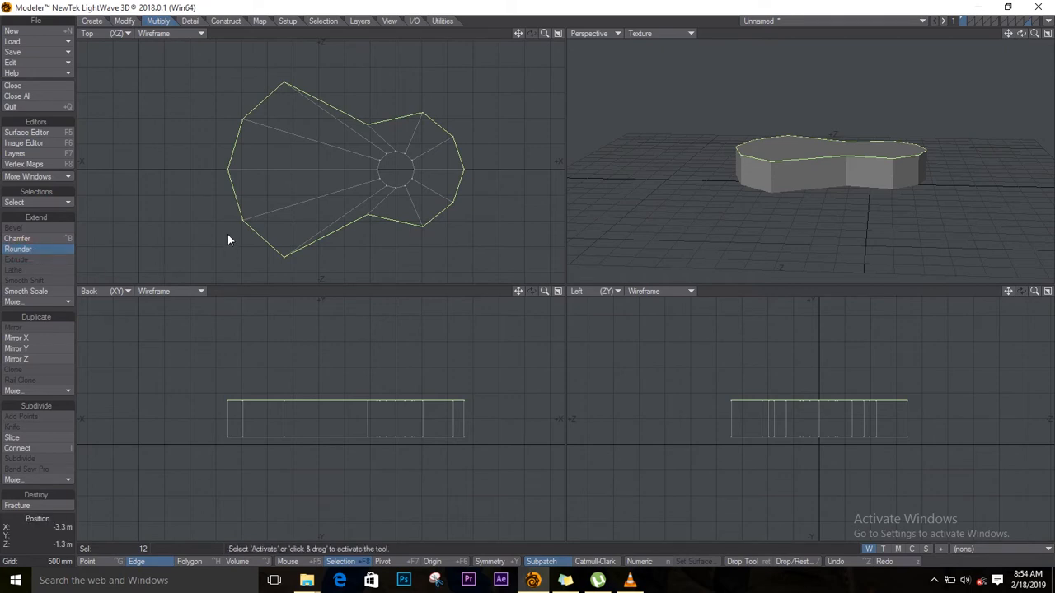
click(637, 562)
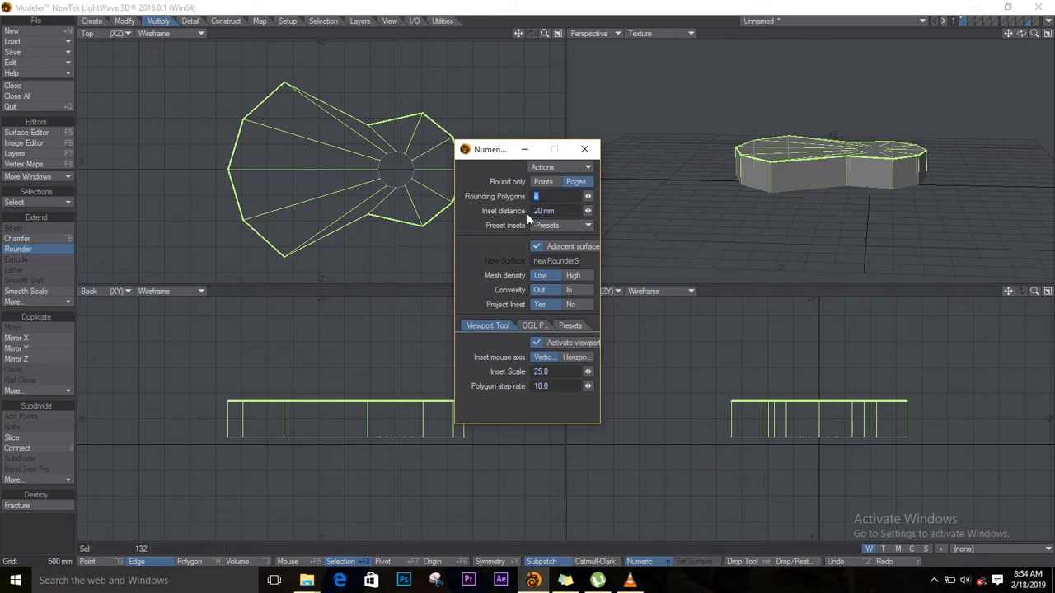
click(585, 150)
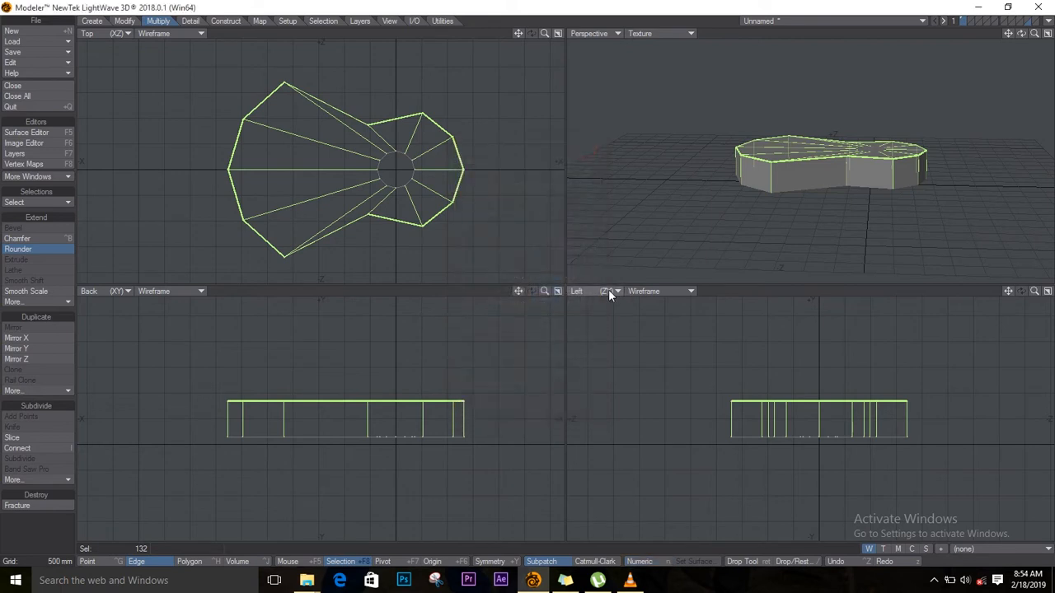
key(slash)
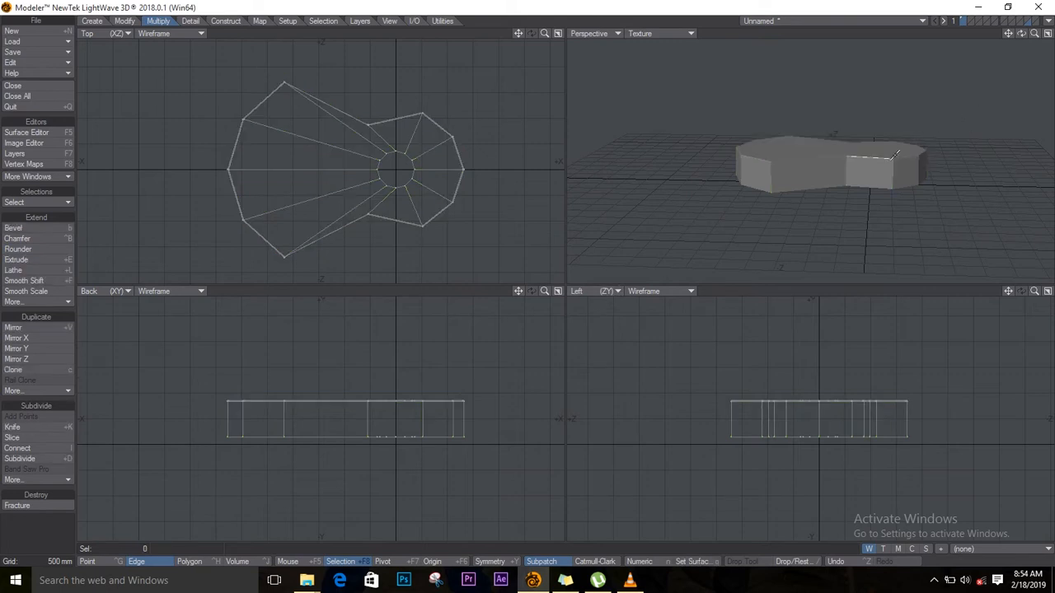
Select three outer edges along the object's bottom rim and expand them to the full 12-edge loop.
click(821, 190)
click(863, 183)
click(904, 184)
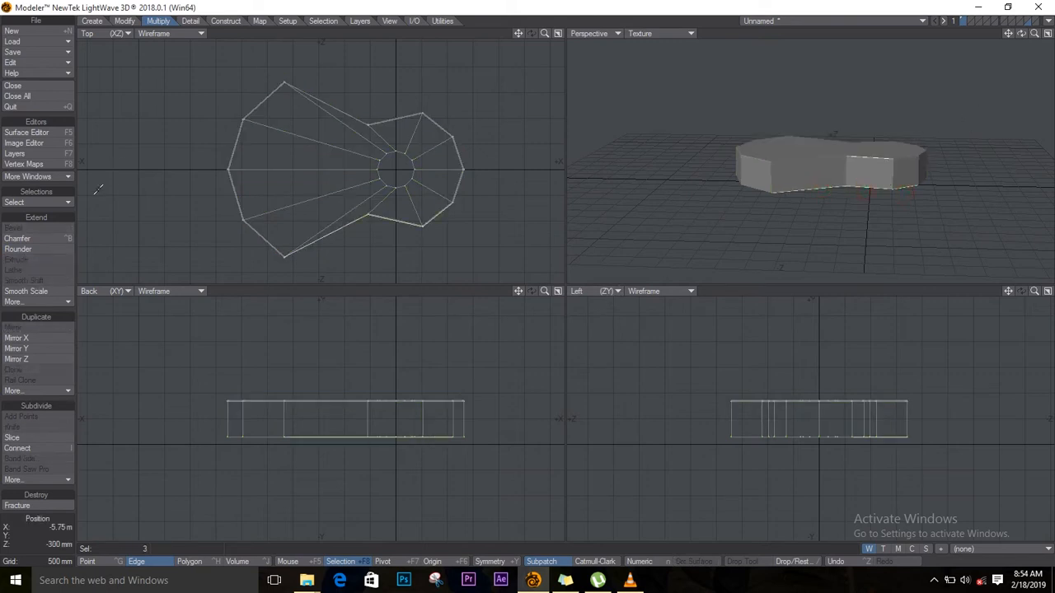
click(47, 202)
click(48, 203)
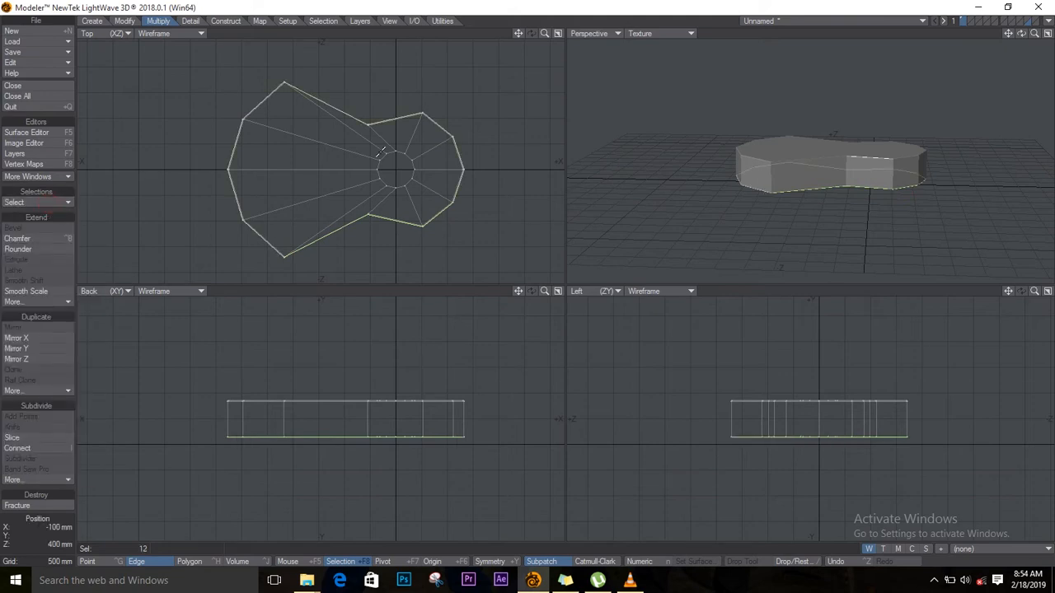
Round the selected bottom rim edge loop with Rounder, and clear the selection.
click(35, 248)
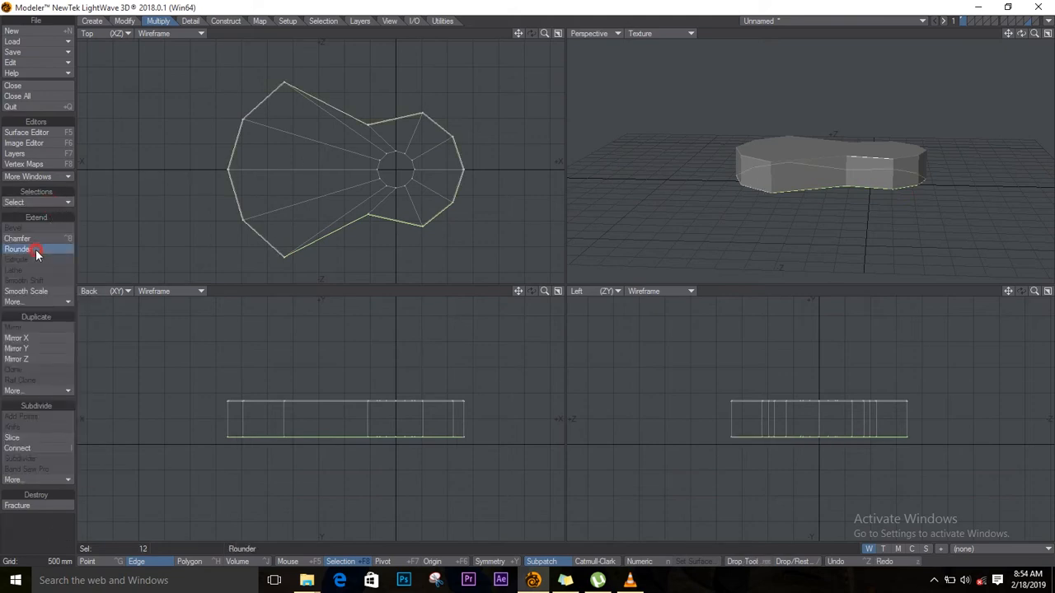
key(n)
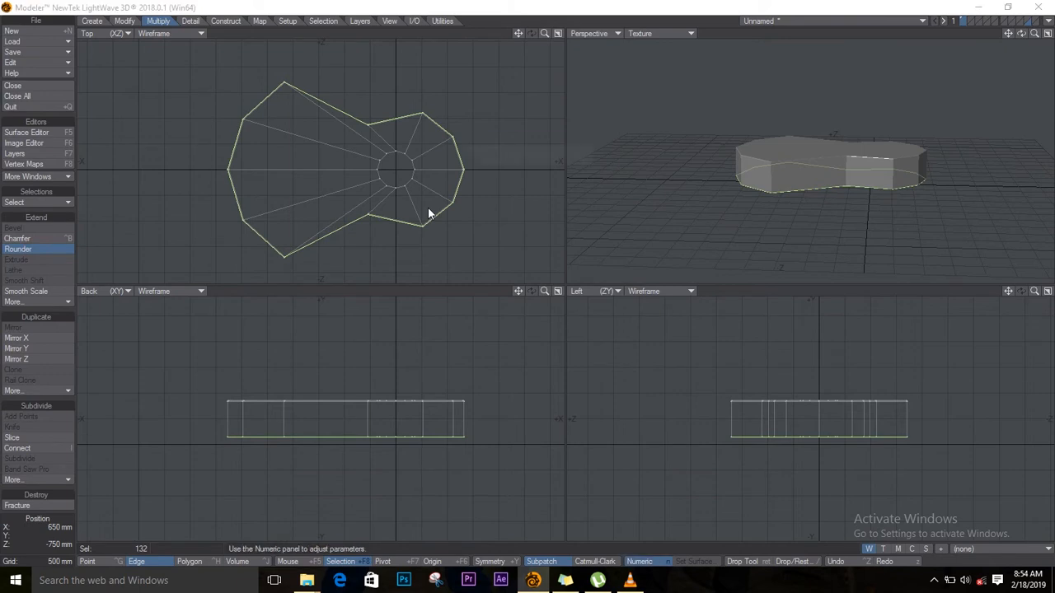
click(586, 151)
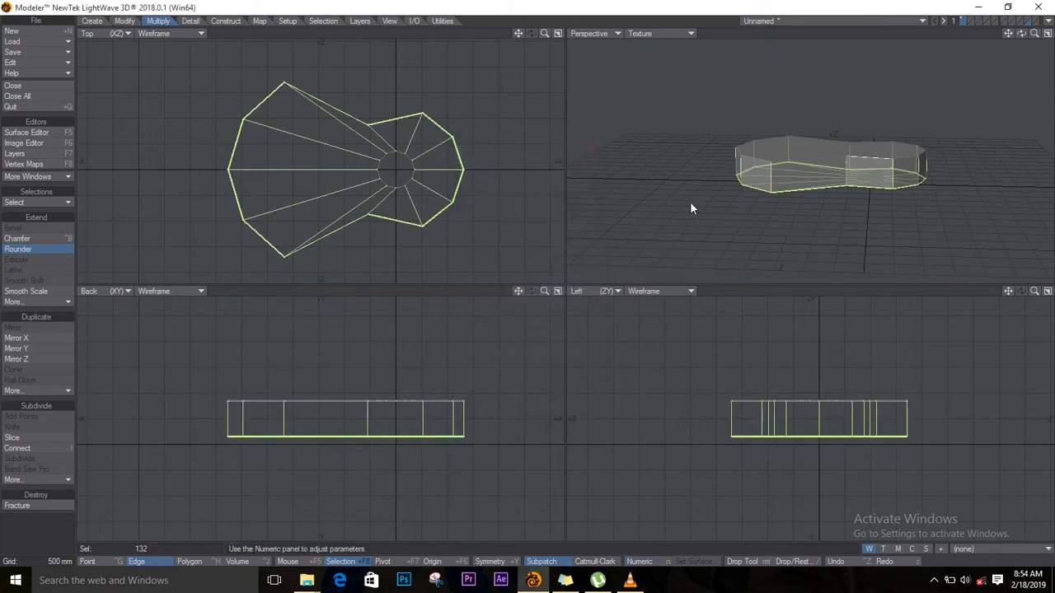
key(space)
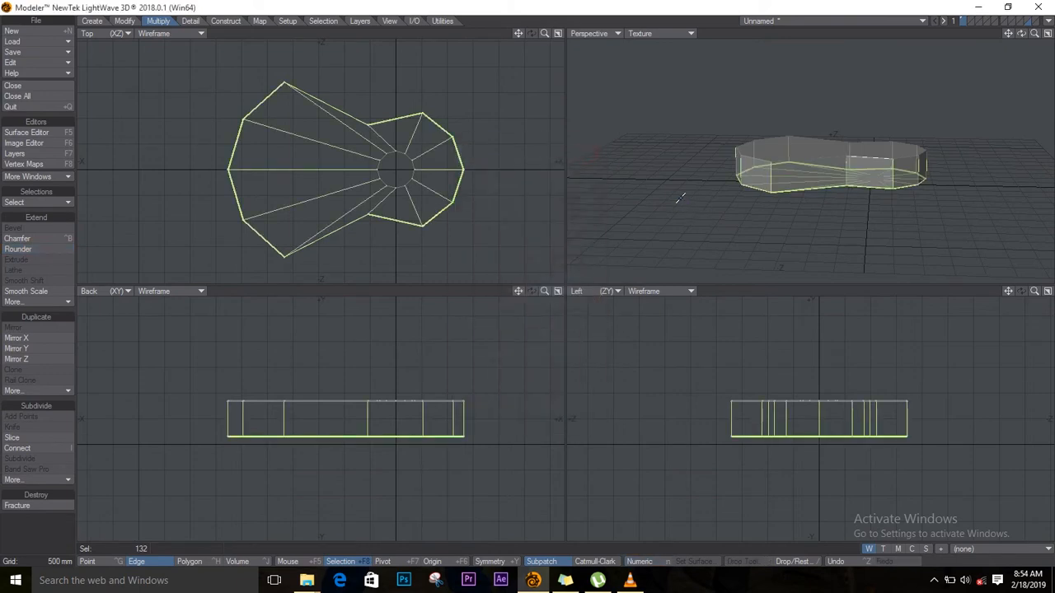
key(slash)
Convert the object's three- and four-sided polygons to SubPatches to smooth the outline.
drag(1022, 35, 1022, 78)
mouse_move(1045, 5)
mouse_down()
mouse_move(925, 129)
mouse_move(914, 176)
mouse_move(934, 360)
mouse_move(926, 390)
mouse_move(1037, 20)
mouse_up()
key(Tab)
click(661, 268)
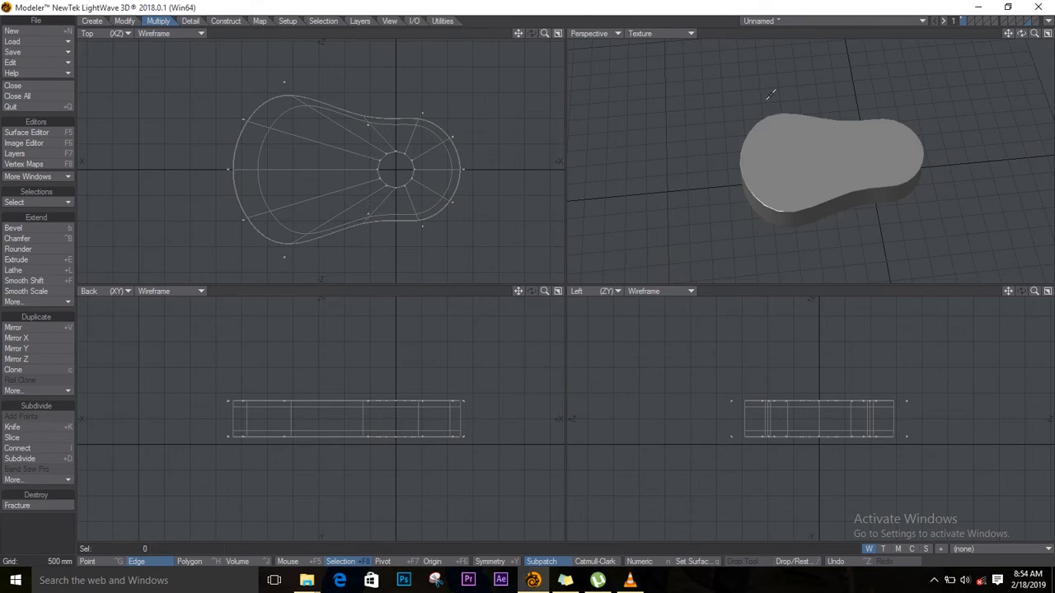
Select the small lobe's outer end and scale it up to about 107% by 118%, and clear the selection.
drag(1020, 33, 1043, 37)
mouse_move(408, 100)
mouse_down()
mouse_move(436, 170)
mouse_move(411, 204)
mouse_up()
mouse_move(411, 203)
right_down()
mouse_move(508, 188)
mouse_move(422, 88)
right_up()
key(h)
drag(428, 170, 434, 155)
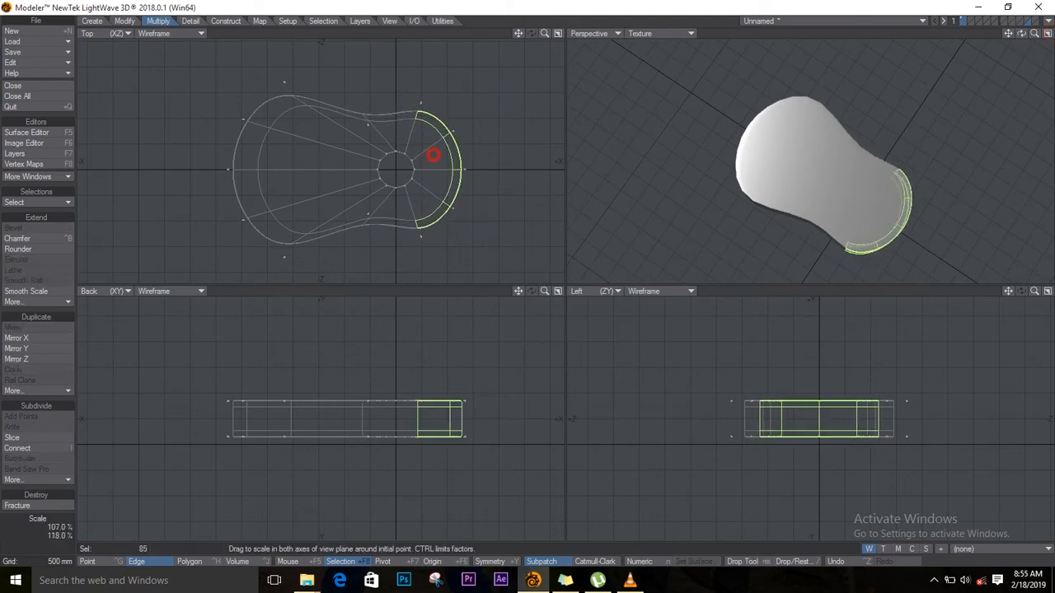
key(slash)
Select the large lobe's outer end and scale it up slightly, and clear the selection.
mouse_move(325, 89)
right_down()
mouse_move(322, 245)
mouse_move(342, 77)
right_up()
key(h)
mouse_move(307, 147)
mouse_down()
mouse_move(299, 129)
mouse_move(329, 137)
mouse_up()
key(slash)
Select both sides of the waist and scale them inward to narrow it, and clear the selection.
mouse_move(357, 92)
right_down()
mouse_move(360, 126)
mouse_move(376, 113)
right_up()
mouse_move(366, 204)
shift+right_down()
mouse_move(365, 234)
mouse_move(368, 206)
shift+right_up()
key(h)
drag(386, 161, 386, 175)
key(slash)
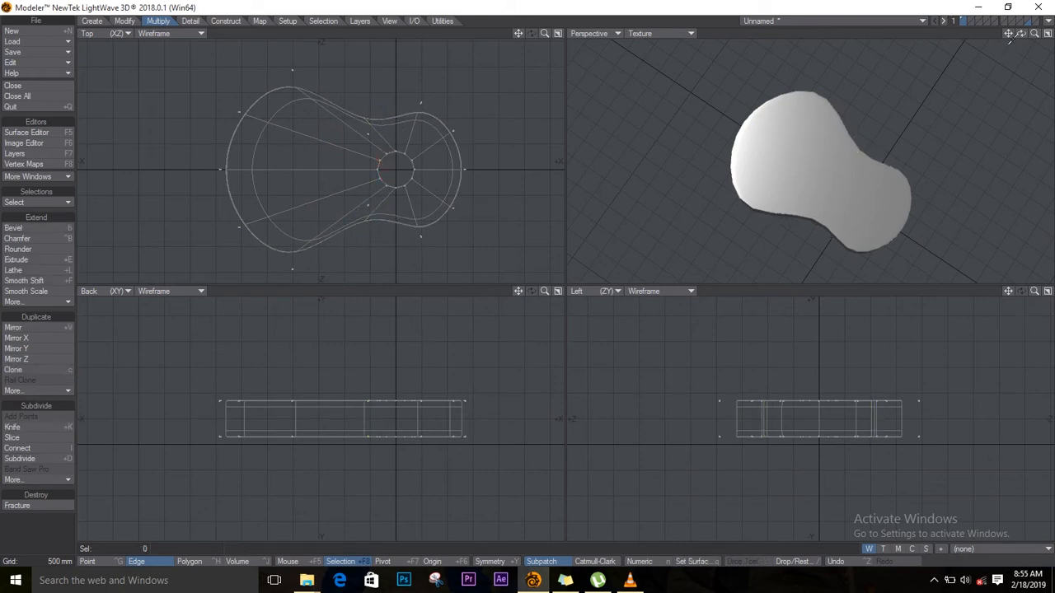
Save the object as Guitar in the Objects folder.
mouse_move(1021, 32)
mouse_down()
mouse_move(956, 156)
mouse_move(690, 101)
mouse_move(1050, 85)
mouse_up()
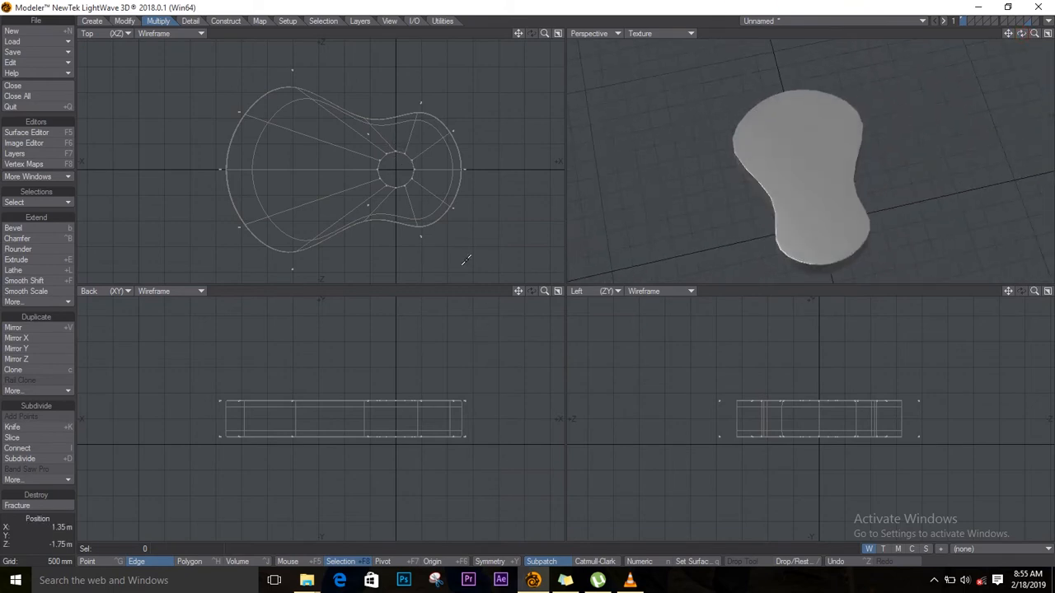
key(shift+s)
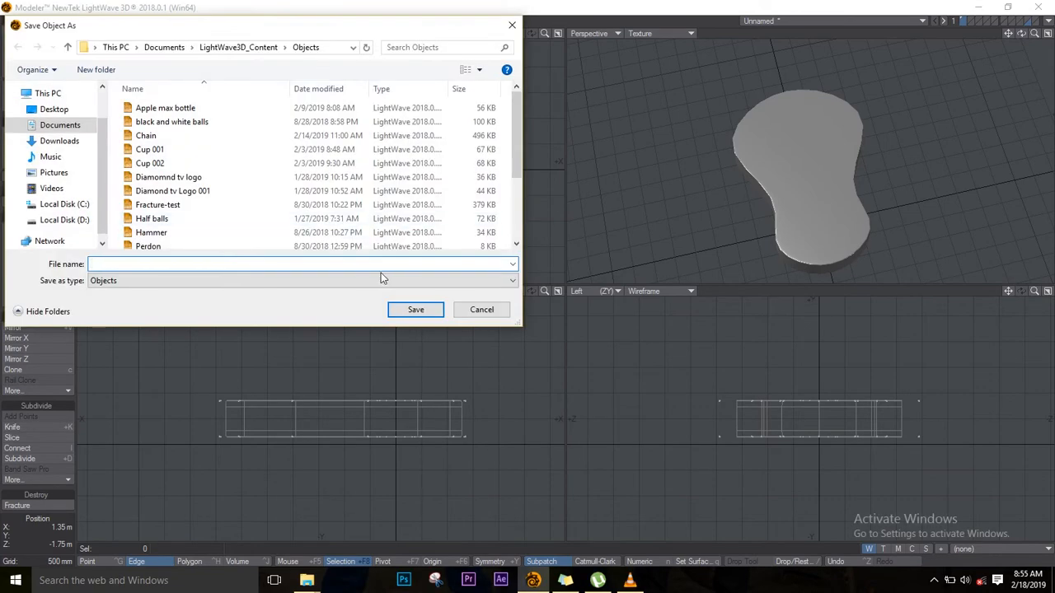
text(Guiatr)
key(Return)
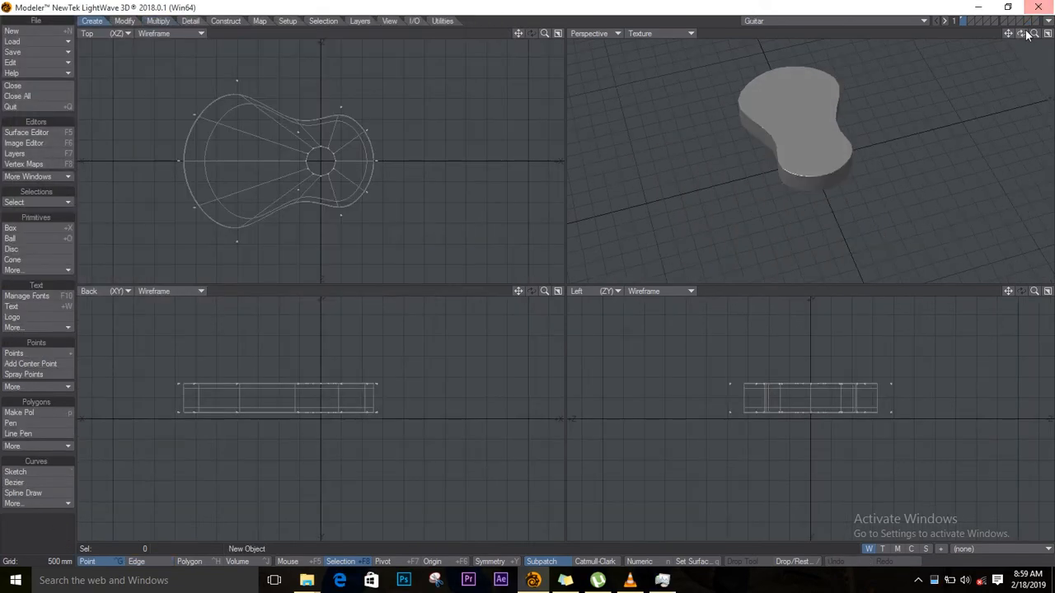
Set the perspective view's shading to Textured Wire and frame the inner ring close up.
drag(1021, 32, 965, 57)
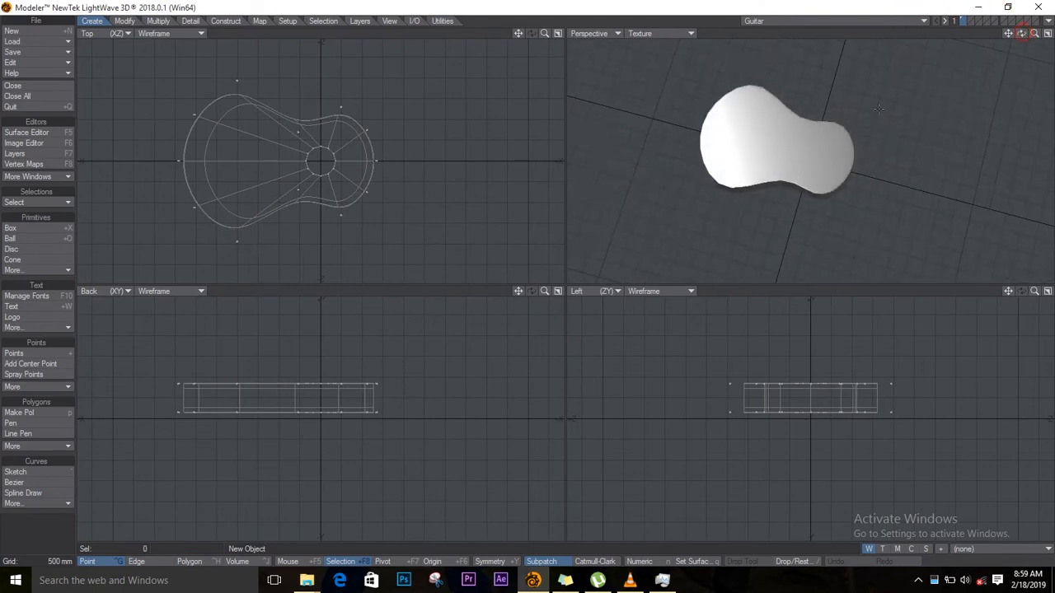
click(683, 31)
click(684, 111)
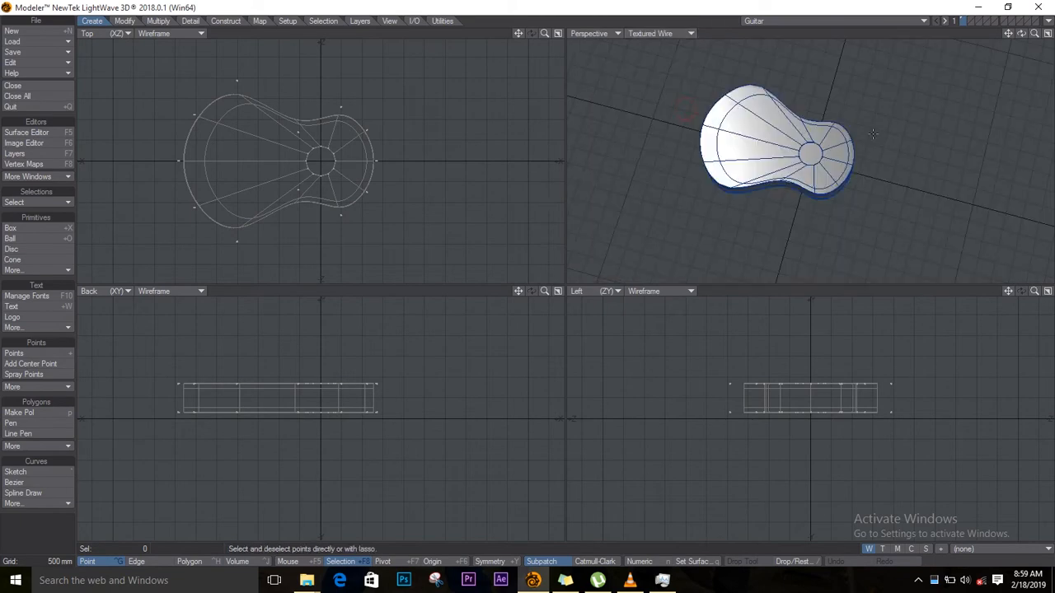
ctrl+alt+drag(830, 142, 956, 157)
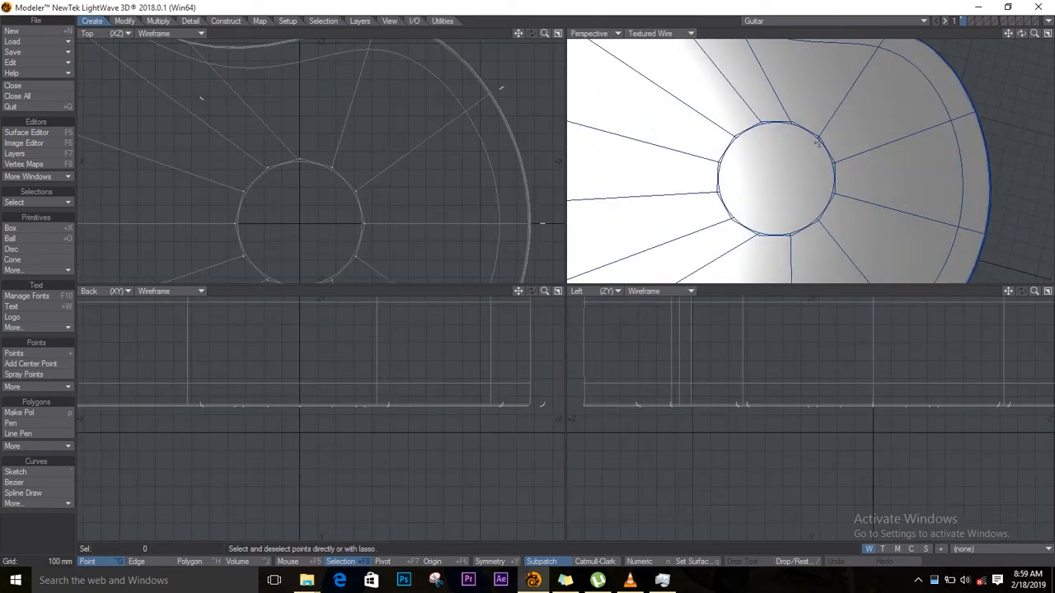
Turn off SubPatch smoothing and select the 12-sided polygon inside the inner ring on the body's face.
key(Tab)
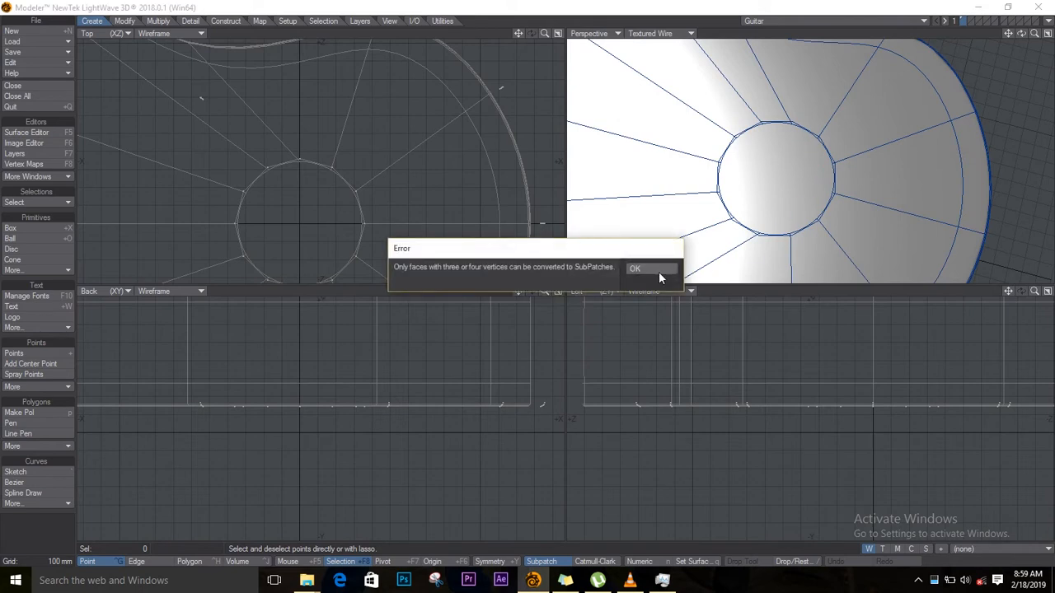
click(658, 273)
ctrl+alt+drag(836, 120, 828, 189)
key(space)
key(space)
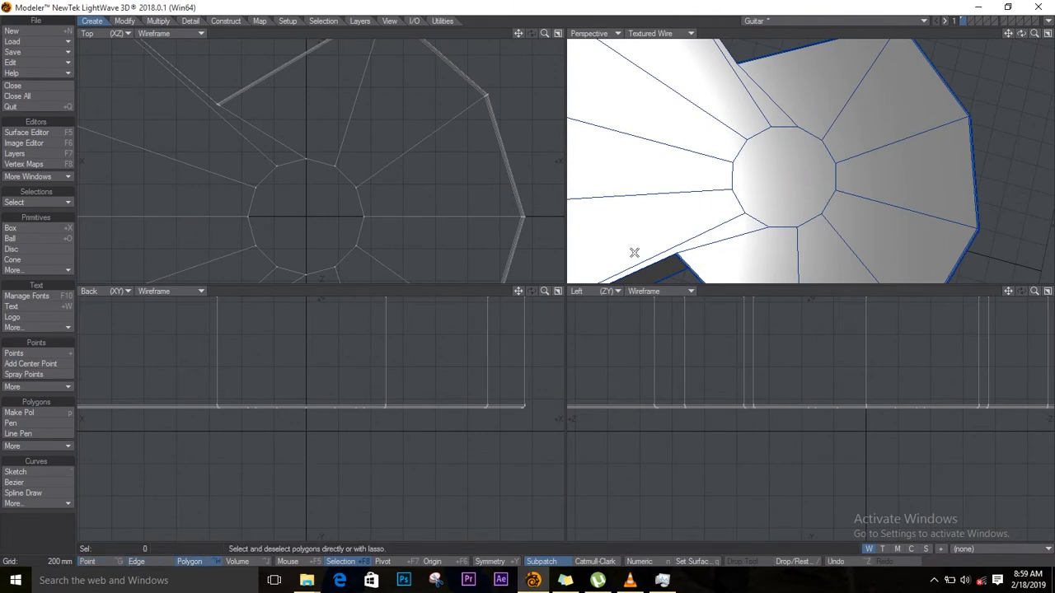
click(790, 186)
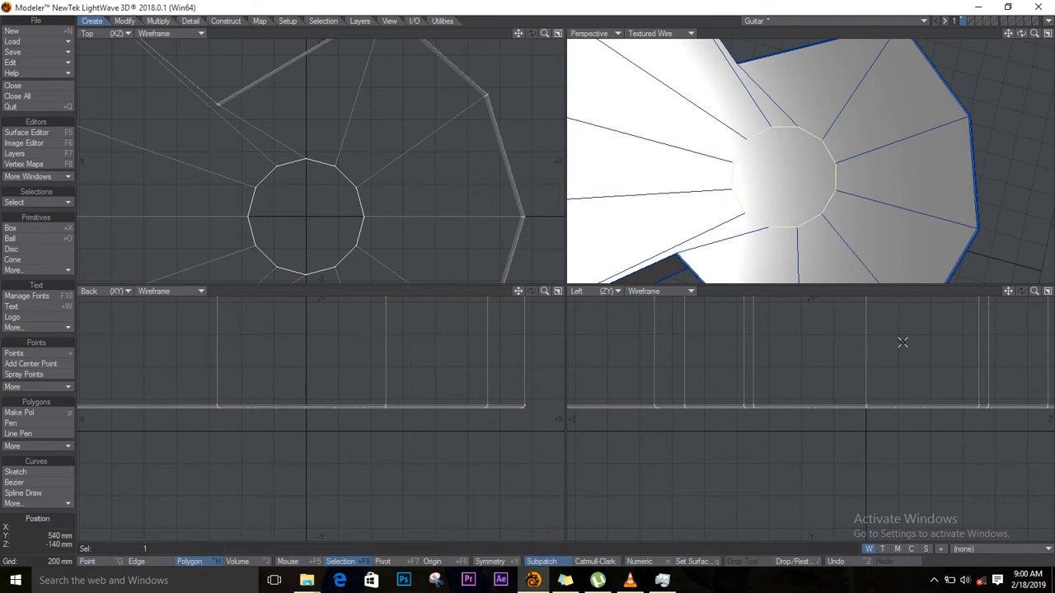
Extend the selected 12-sided polygon and move it down slightly into the body to form a shallow recess.
key(a)
ctrl+alt+drag(804, 398, 840, 423)
key(e)
key(t)
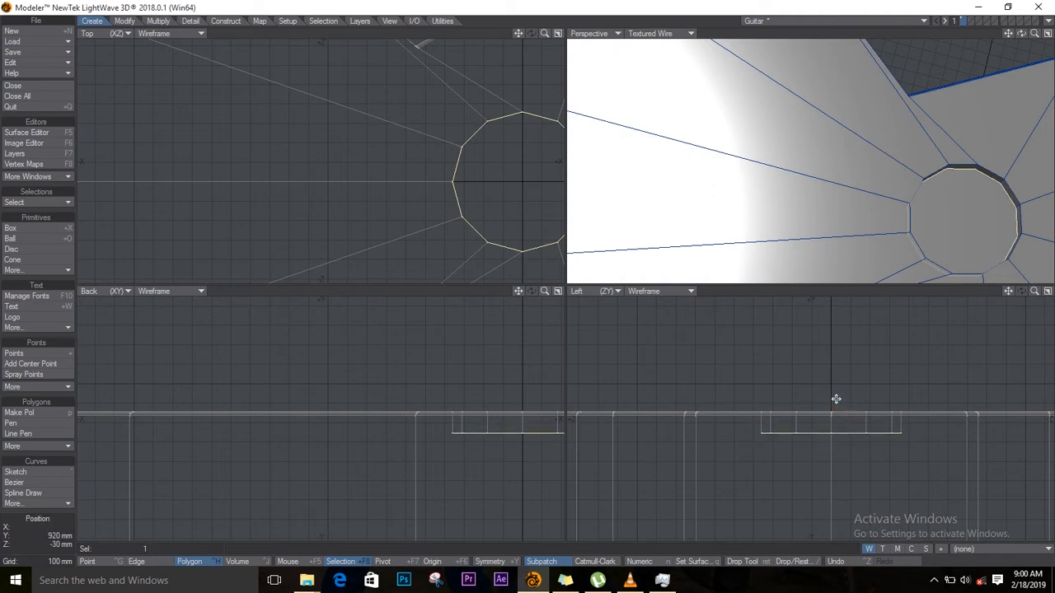
Scale the recessed polygon outward beyond the ring and delete it to open the sound hole.
key(h)
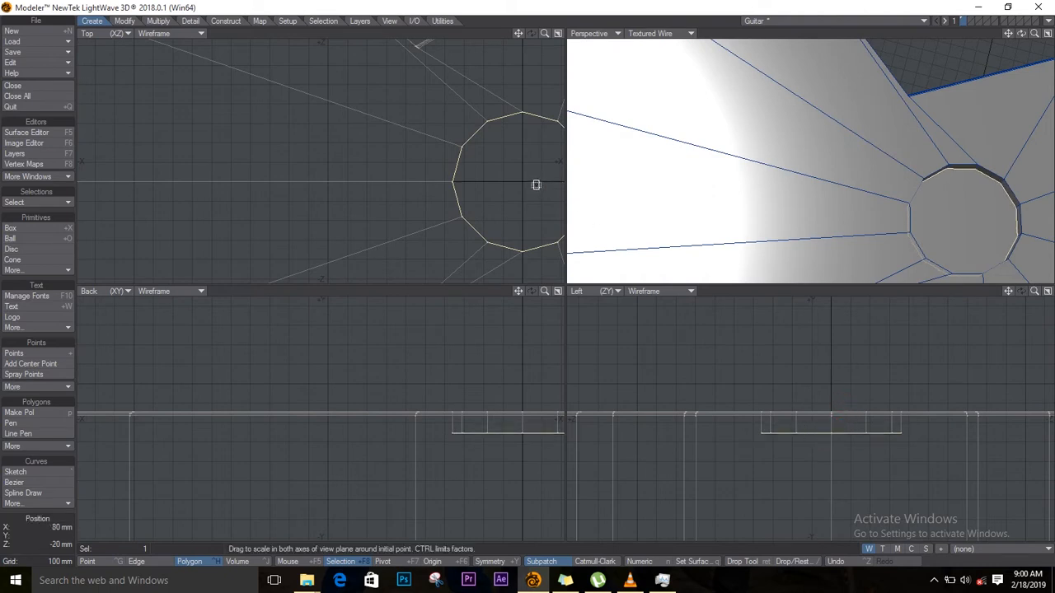
mouse_move(475, 203)
mouse_down()
mouse_move(549, 228)
mouse_move(576, 207)
mouse_move(568, 176)
mouse_move(532, 189)
mouse_move(548, 175)
mouse_move(537, 177)
mouse_up()
key(Delete)
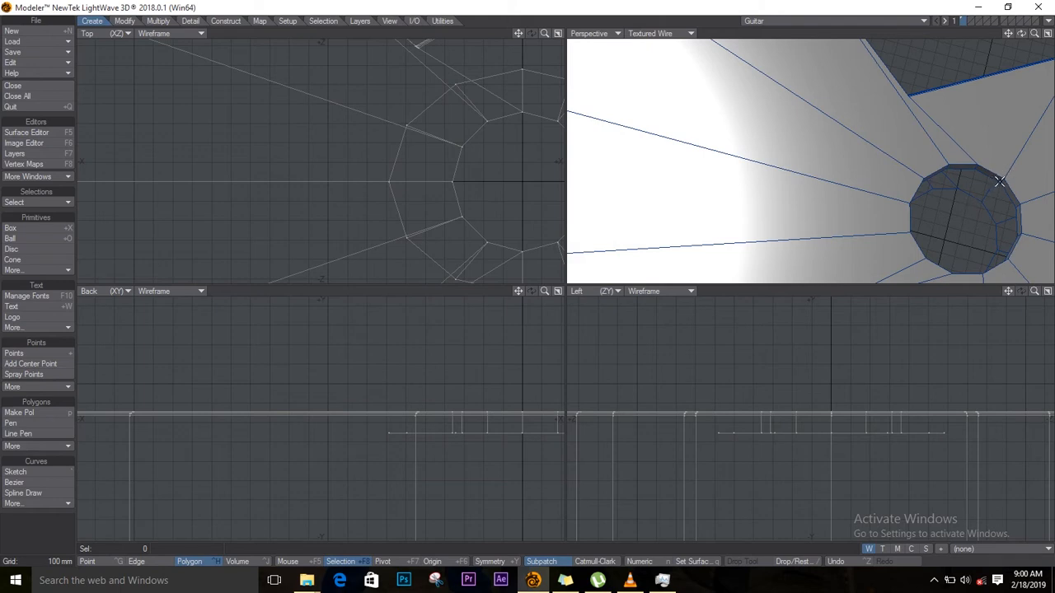
Turn SubPatch smoothing back on and select the full 12-polygon band around the hole's inner wall.
key(Tab)
click(646, 269)
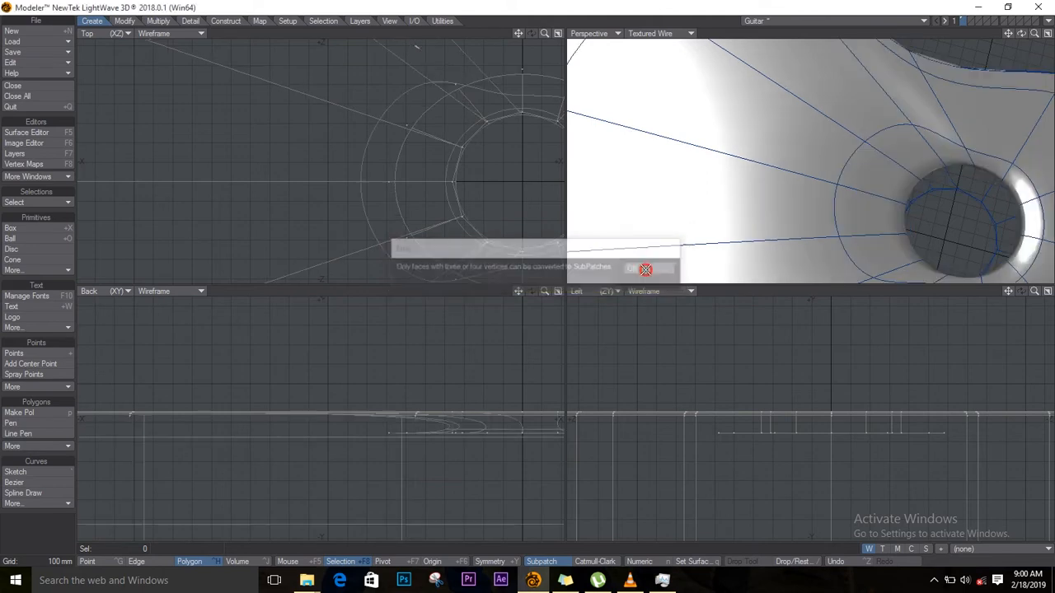
drag(1012, 191, 944, 165)
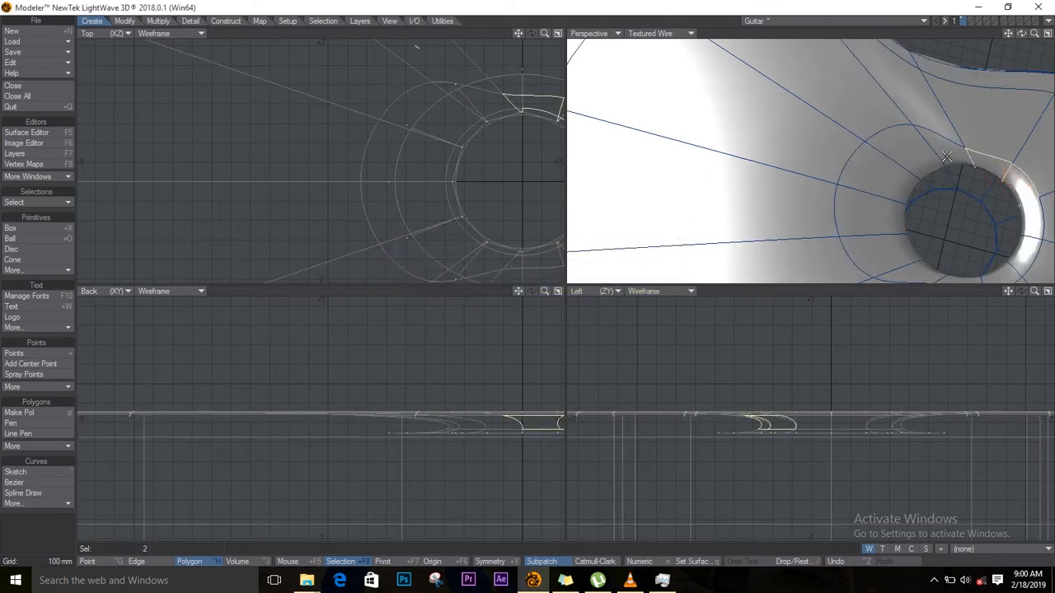
click(36, 203)
click(39, 207)
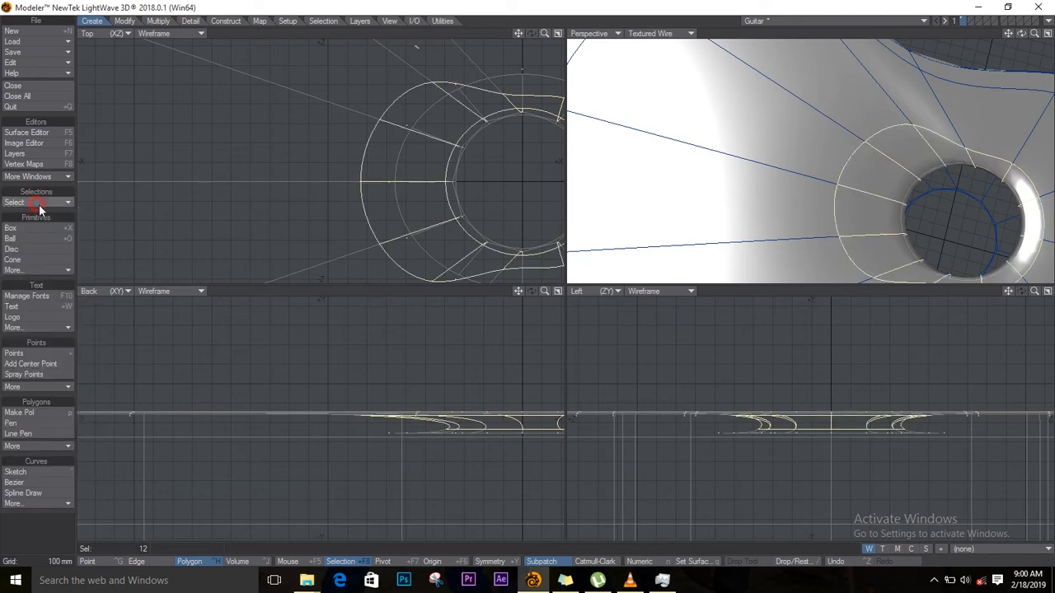
Extend the selected inner wall band to tighten the hole's rim, and switch to point selection with nothing selected.
key(a)
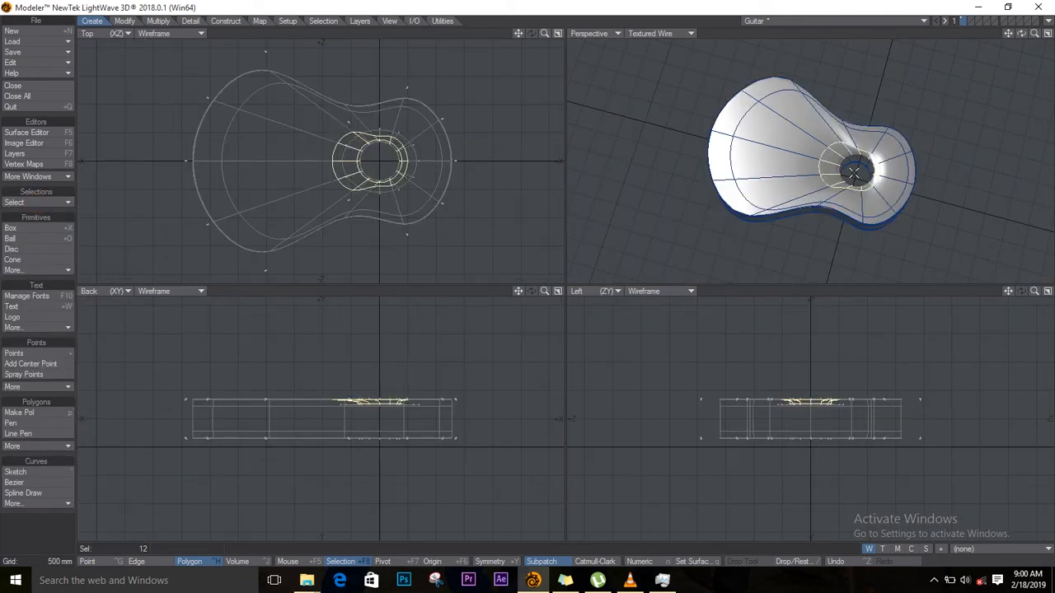
key(shift+a)
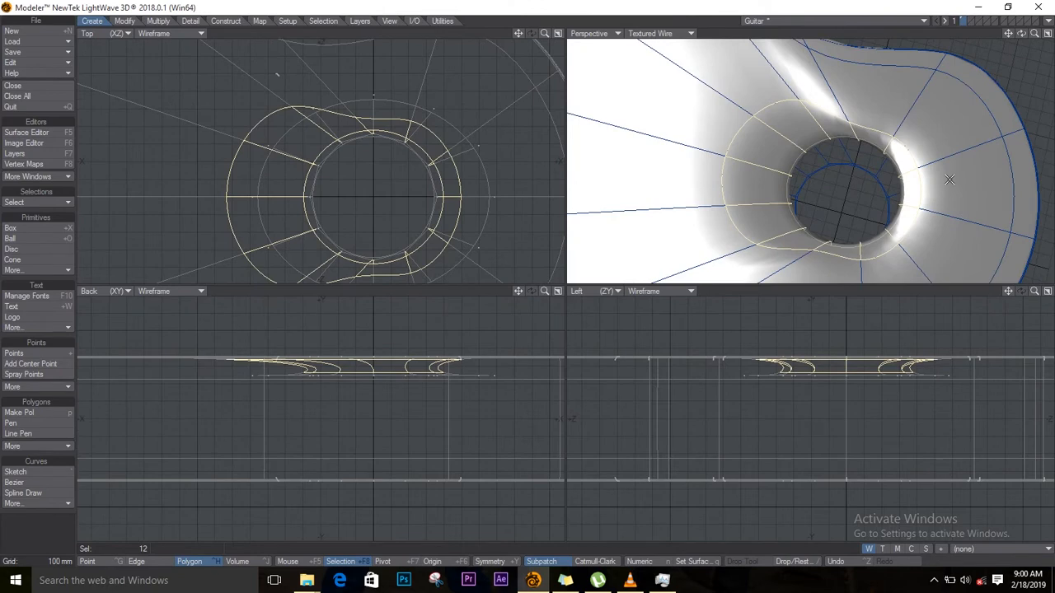
key(e)
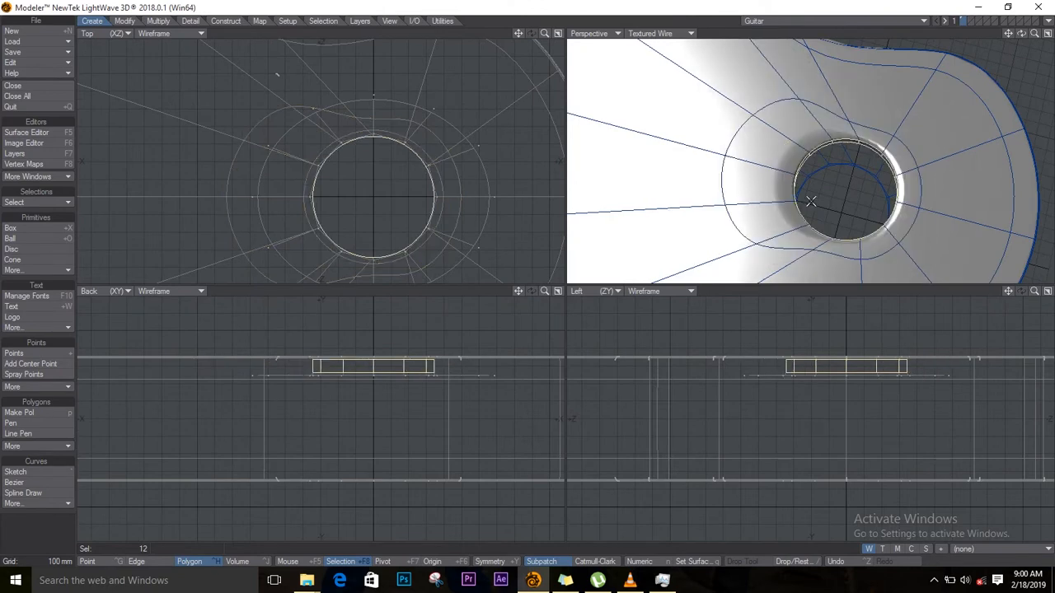
key(ctrl+g)
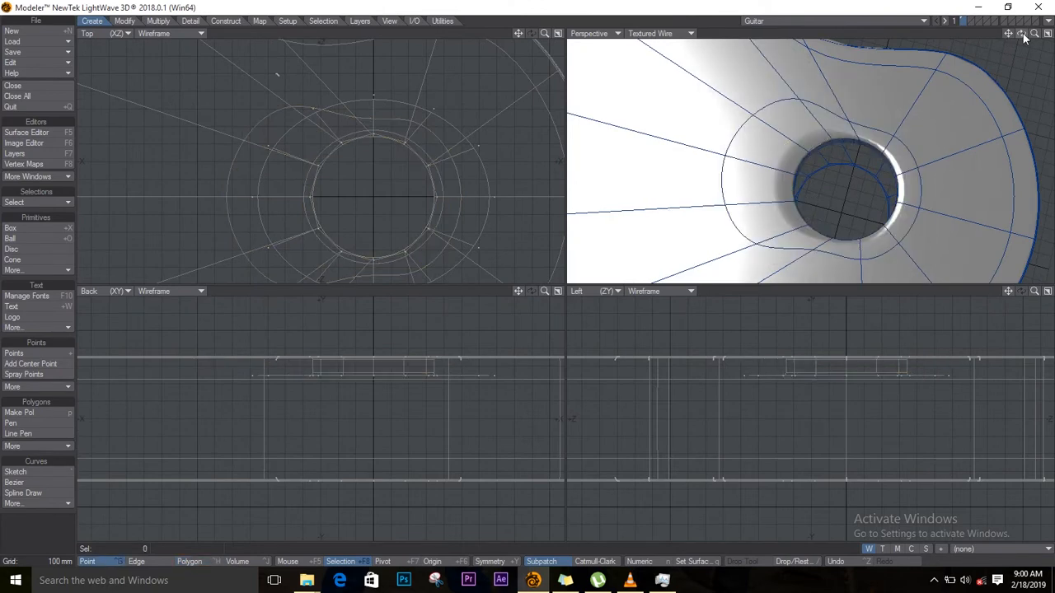
Set the perspective view's display mode to Texture so the guitar body shows without its wire overlay.
drag(1022, 34, 854, 9)
click(659, 34)
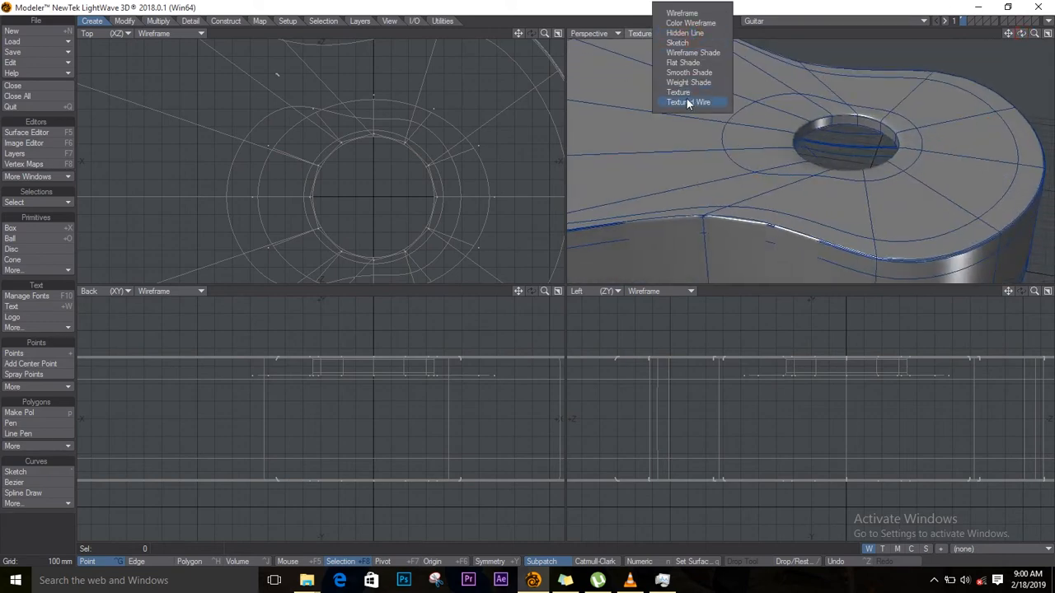
click(688, 102)
click(620, 34)
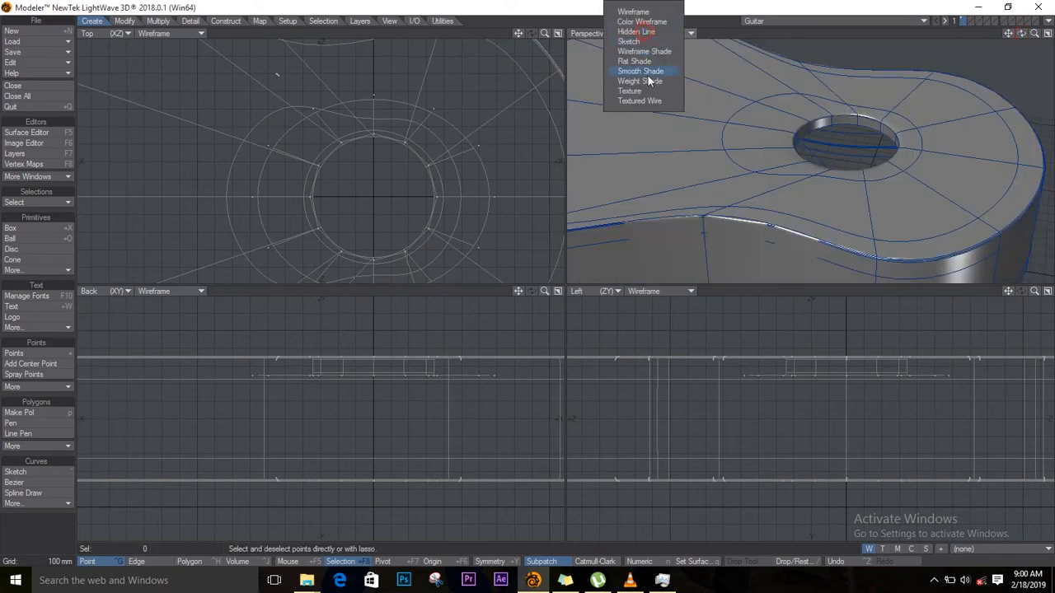
click(650, 91)
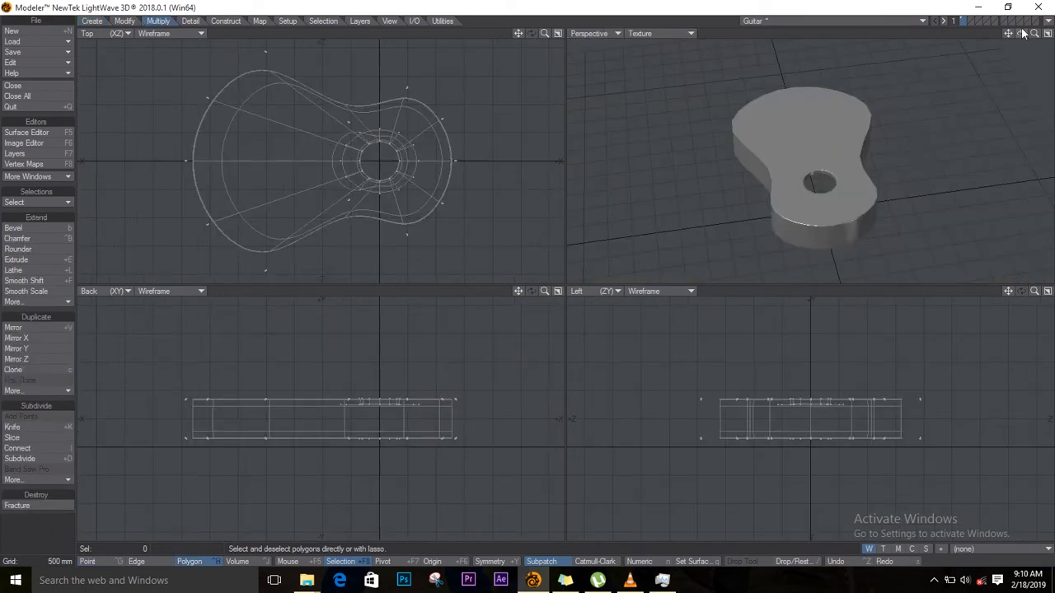
Make the empty second layer active and show the guitar body layer in the background, with the sound hole in view.
drag(1022, 35, 798, 152)
scroll(807, 156, up, 10)
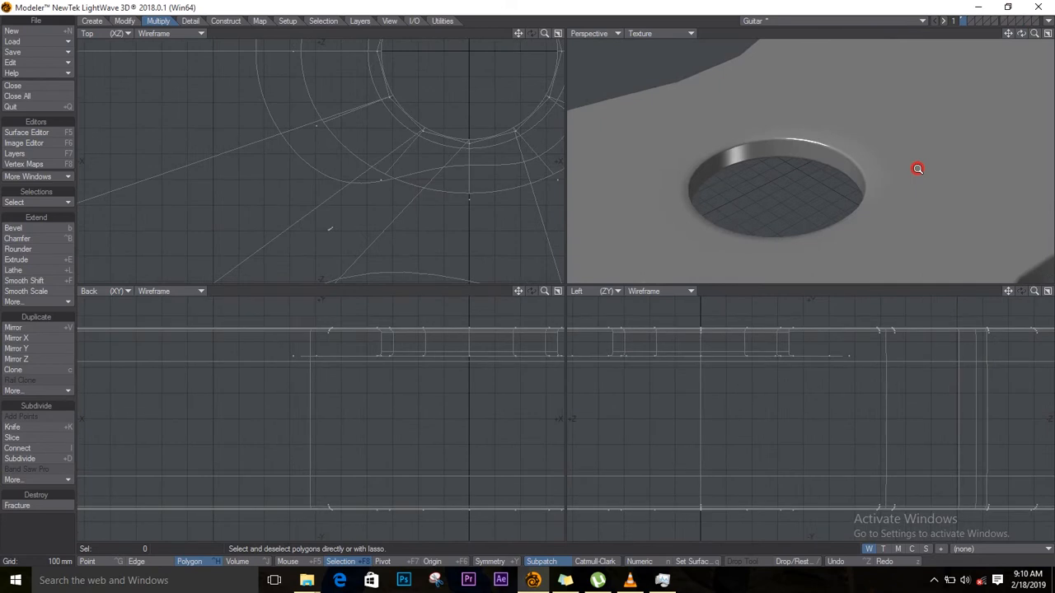
click(970, 21)
click(962, 24)
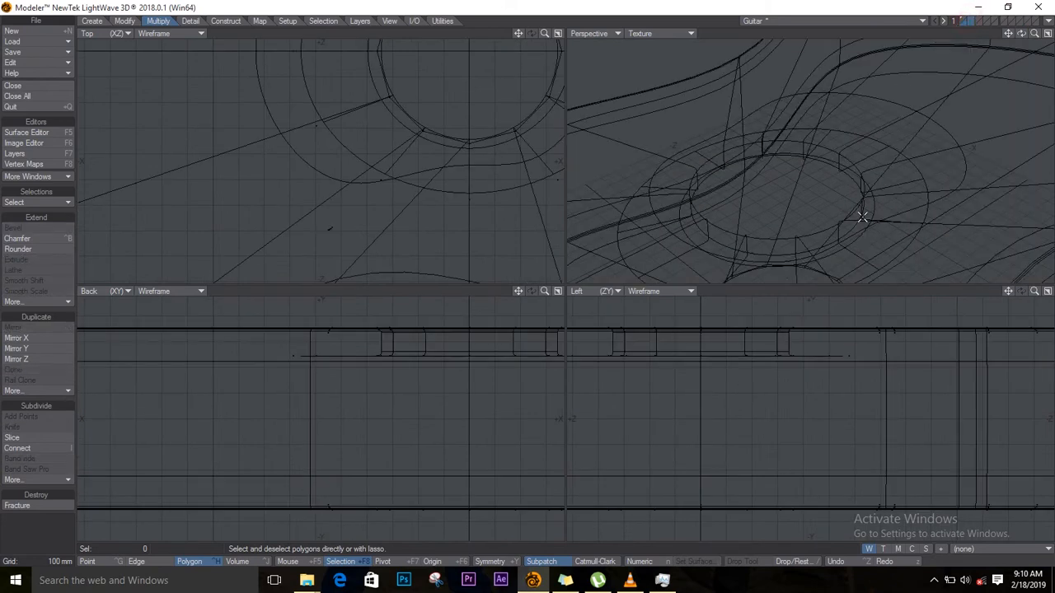
ctrl+alt+drag(521, 77, 449, 197)
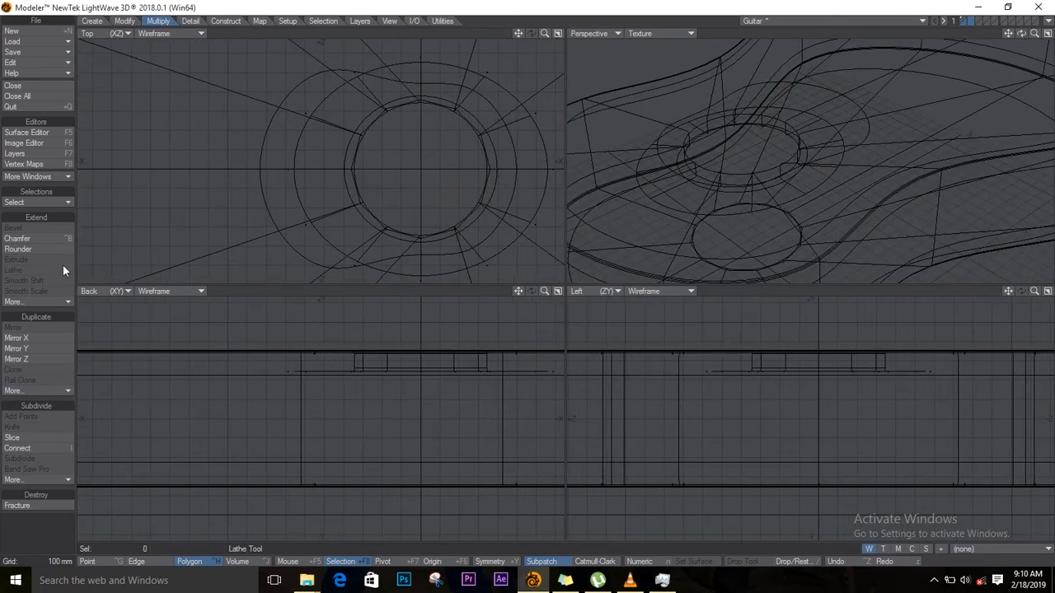
Draw a flat disc about 940 by 800 mm in the top view and centre it on the sound hole.
click(92, 20)
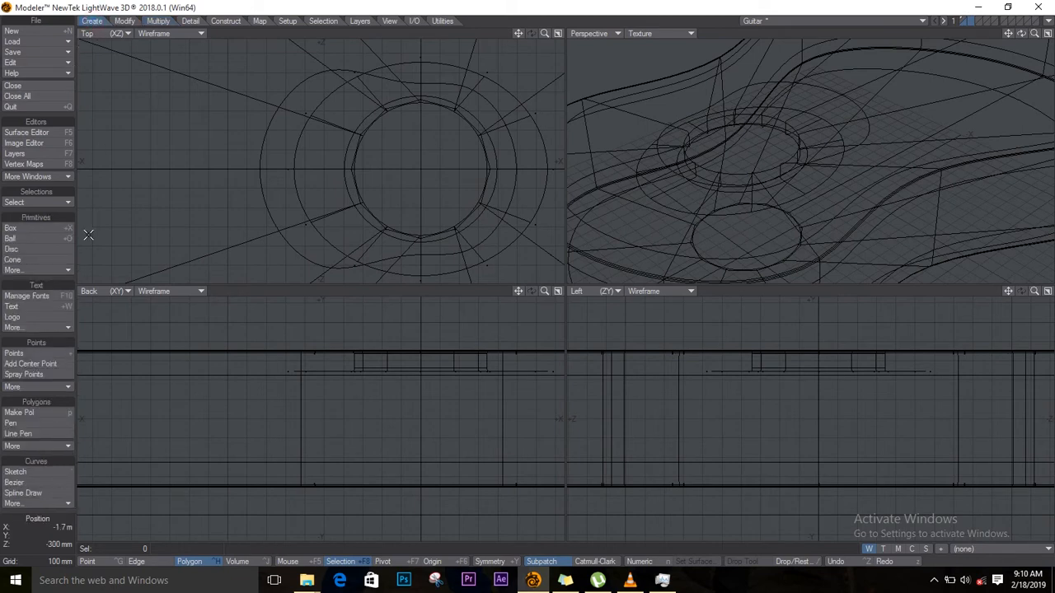
click(37, 249)
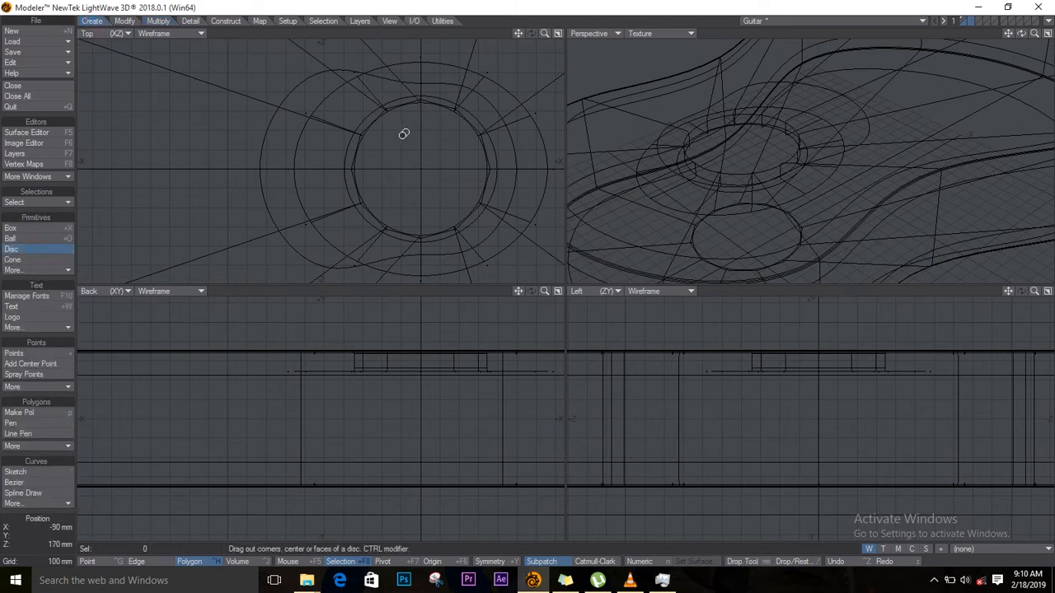
mouse_move(370, 100)
mouse_down()
mouse_move(445, 184)
mouse_move(461, 176)
mouse_up()
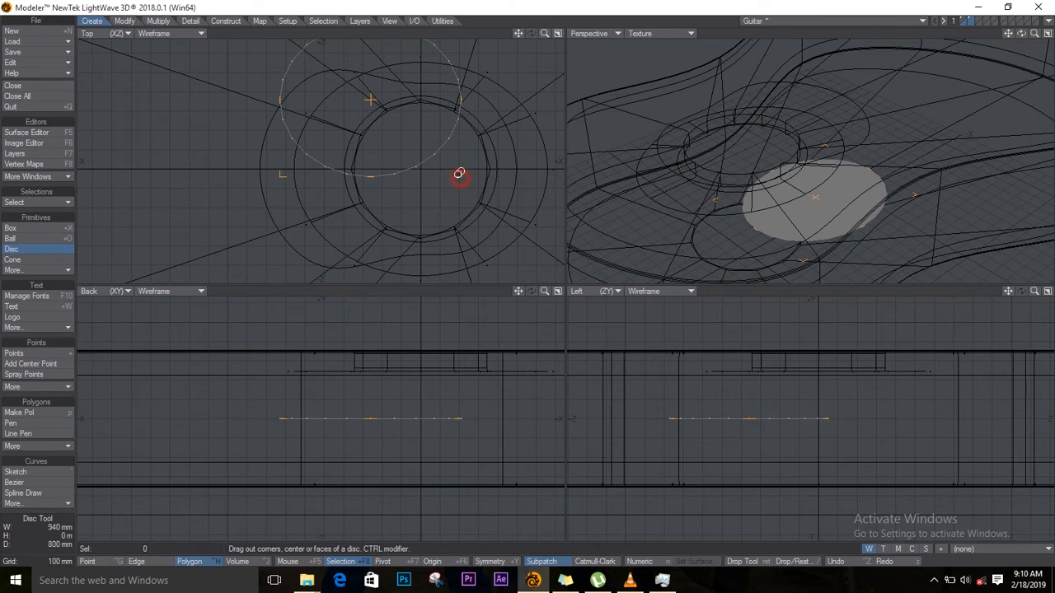
drag(370, 104, 418, 171)
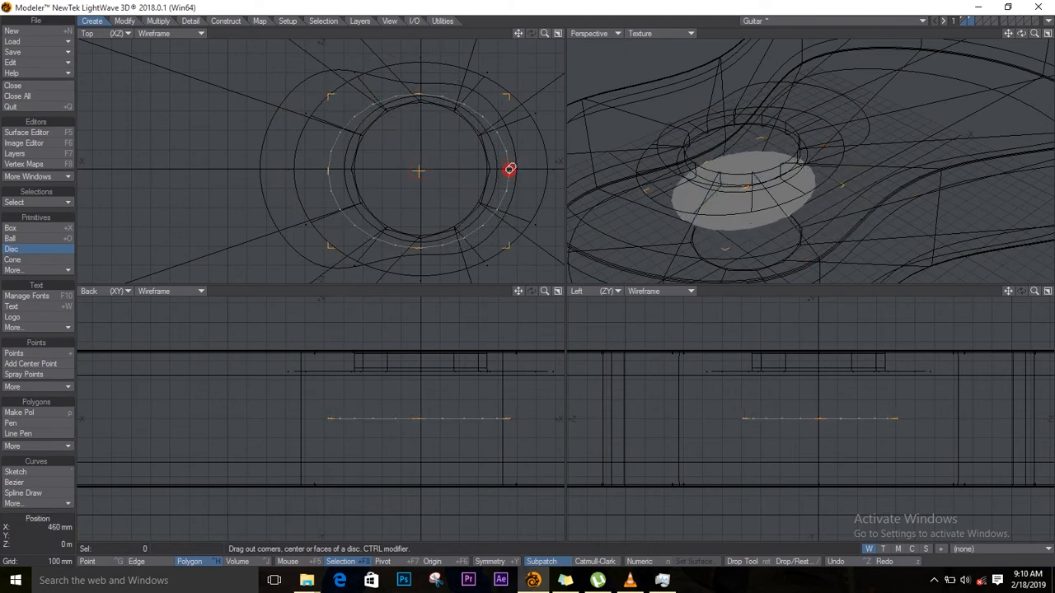
Resize and recentre the disc slightly outside the sound hole's rim, with radii of about 420 mm in X and 410 mm in Z.
drag(509, 169, 497, 170)
drag(341, 171, 346, 169)
drag(451, 148, 422, 170)
drag(423, 93, 423, 94)
drag(491, 162, 500, 168)
drag(420, 96, 421, 89)
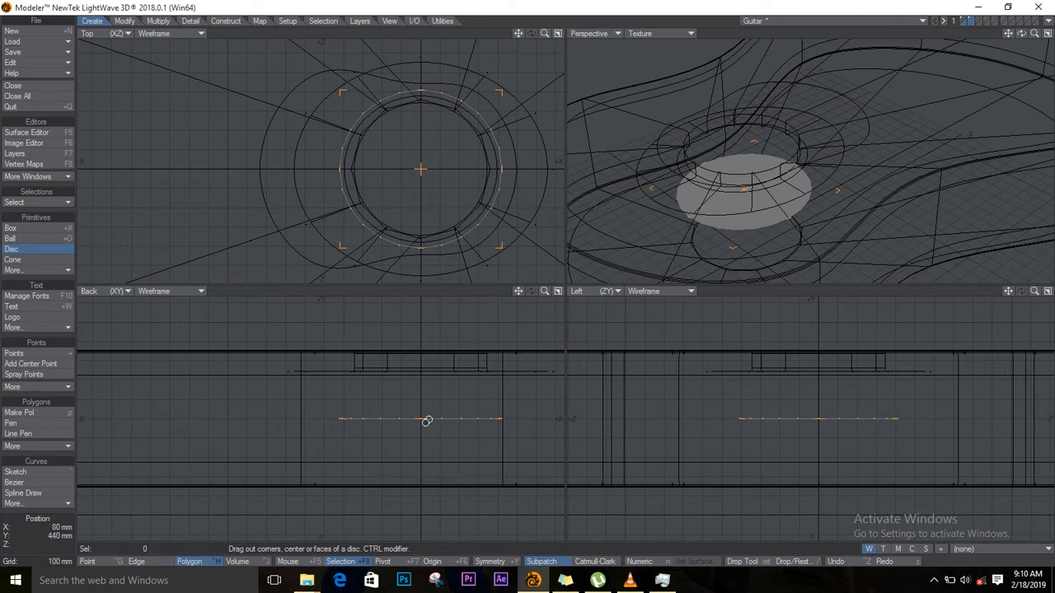
Raise the disc to the body's top face at 850 mm with 40 mm thickness, set its Z radius to 420 mm, and finish it.
drag(417, 417, 421, 350)
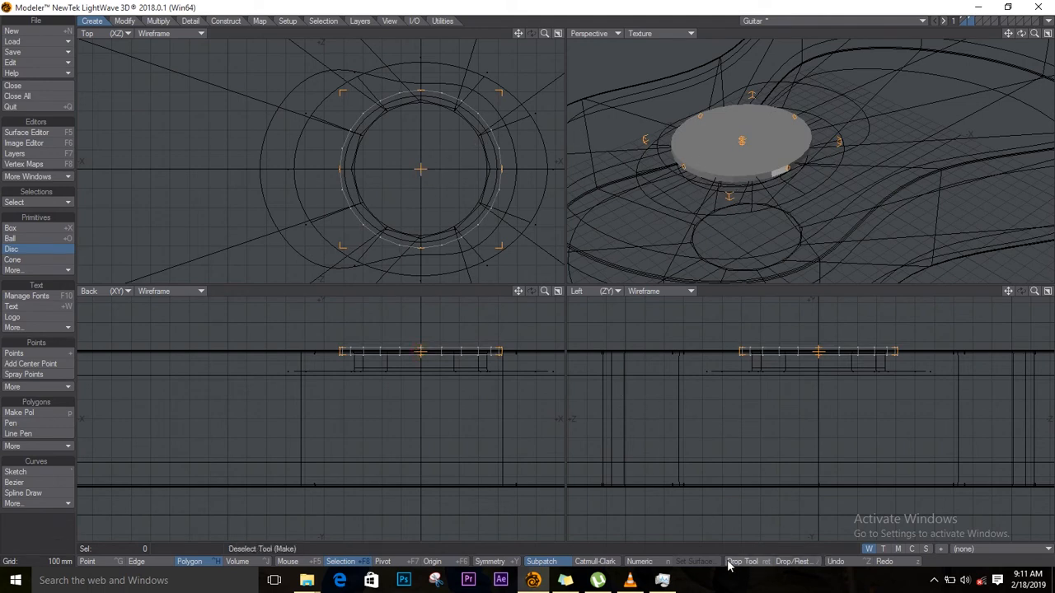
click(639, 562)
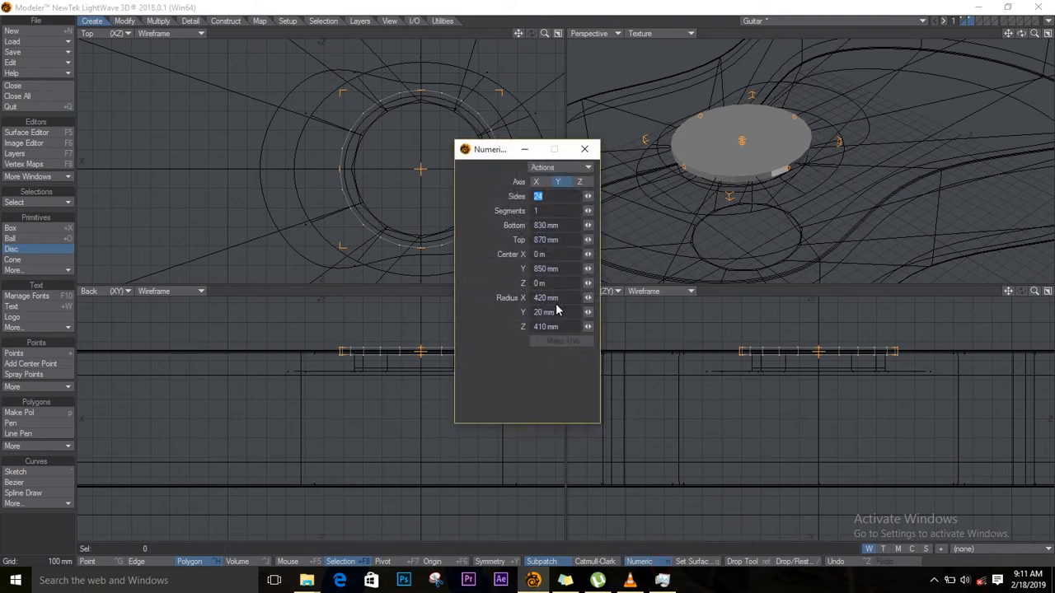
click(540, 328)
text(2)
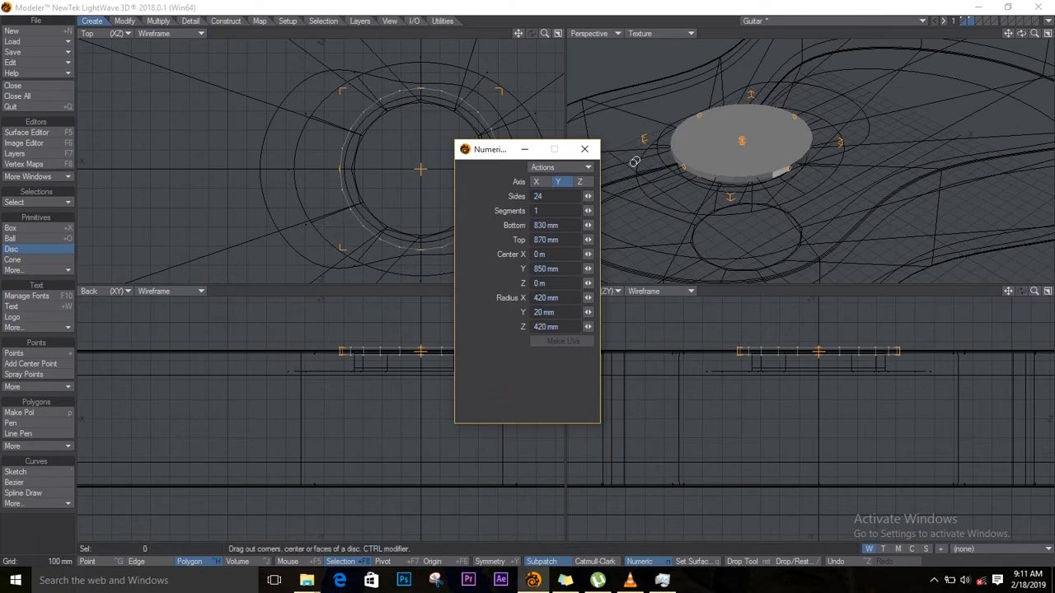
click(584, 149)
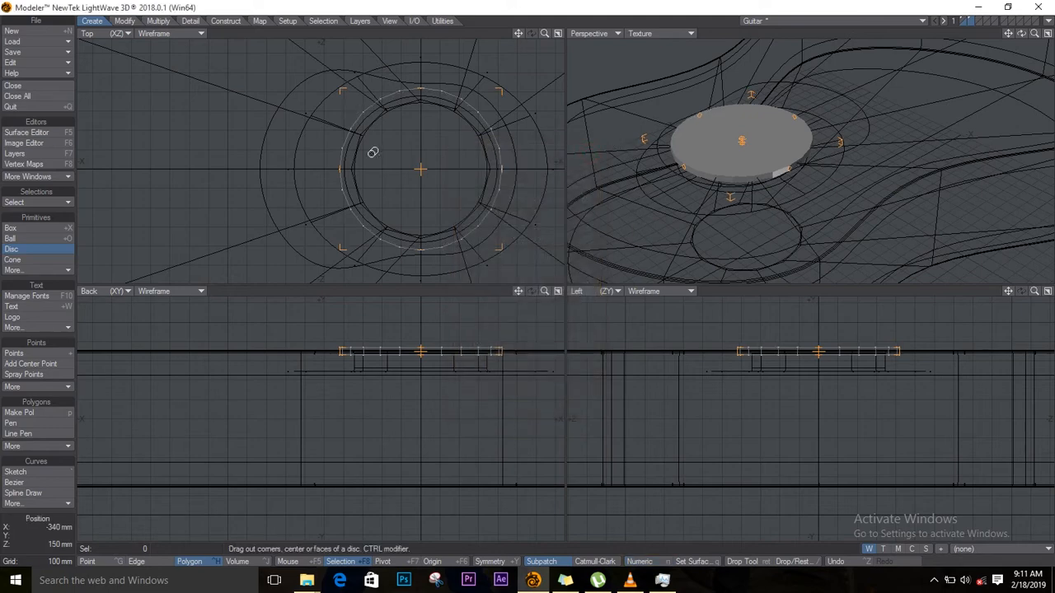
key(space)
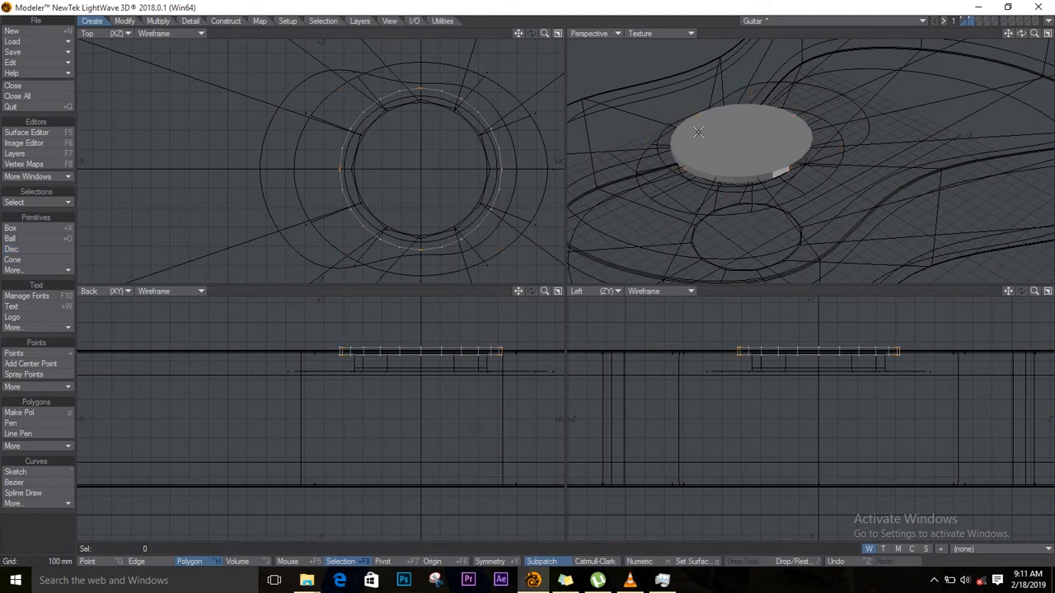
Delete the disc's top and bottom faces to leave only the open side band.
click(737, 146)
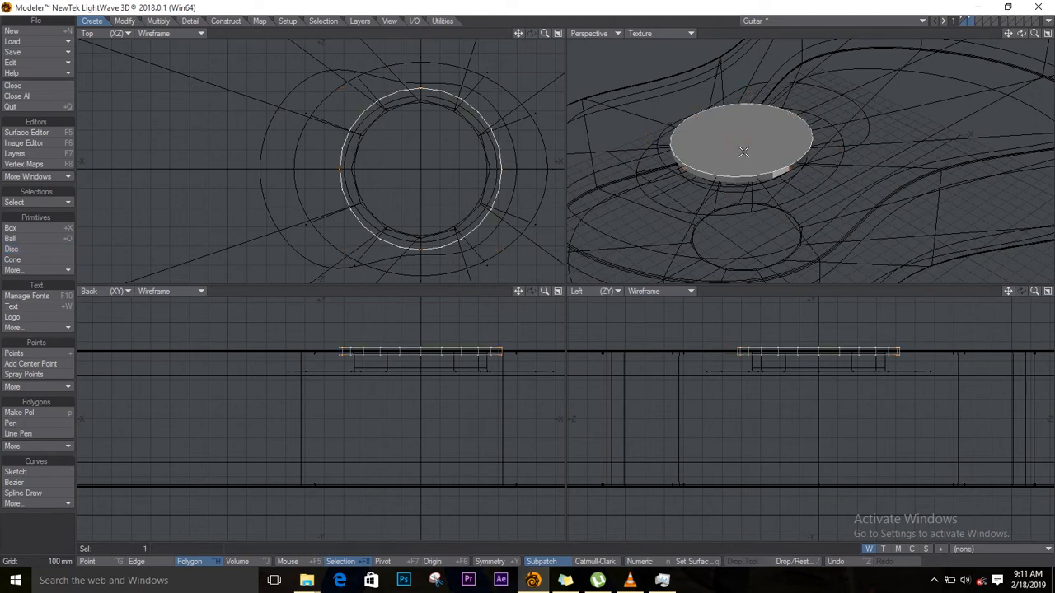
key(Delete)
click(739, 148)
key(Delete)
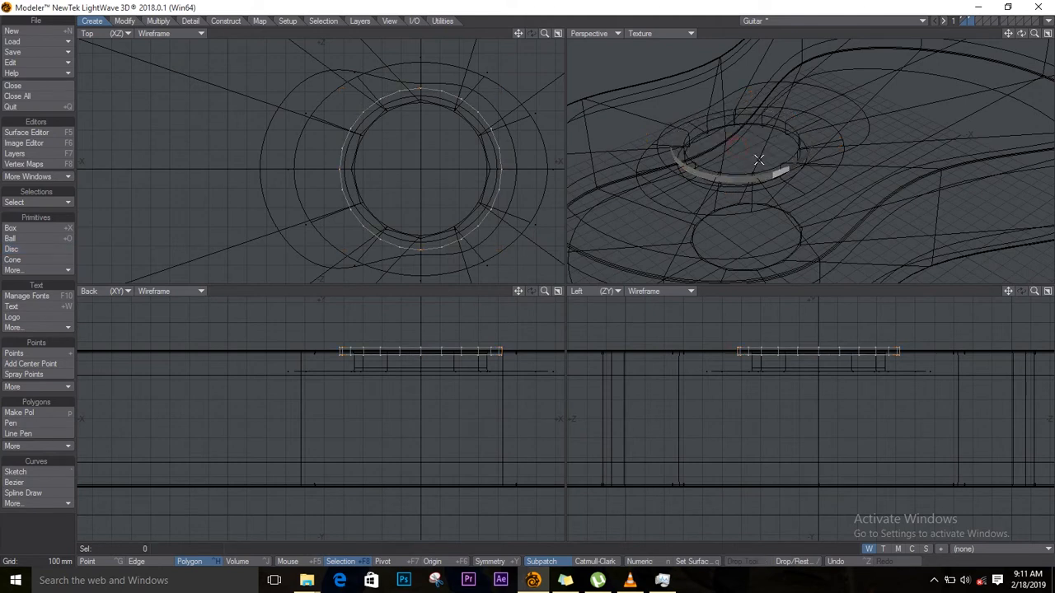
Thicken the open side band slightly into a solid ring around the sound hole.
click(164, 22)
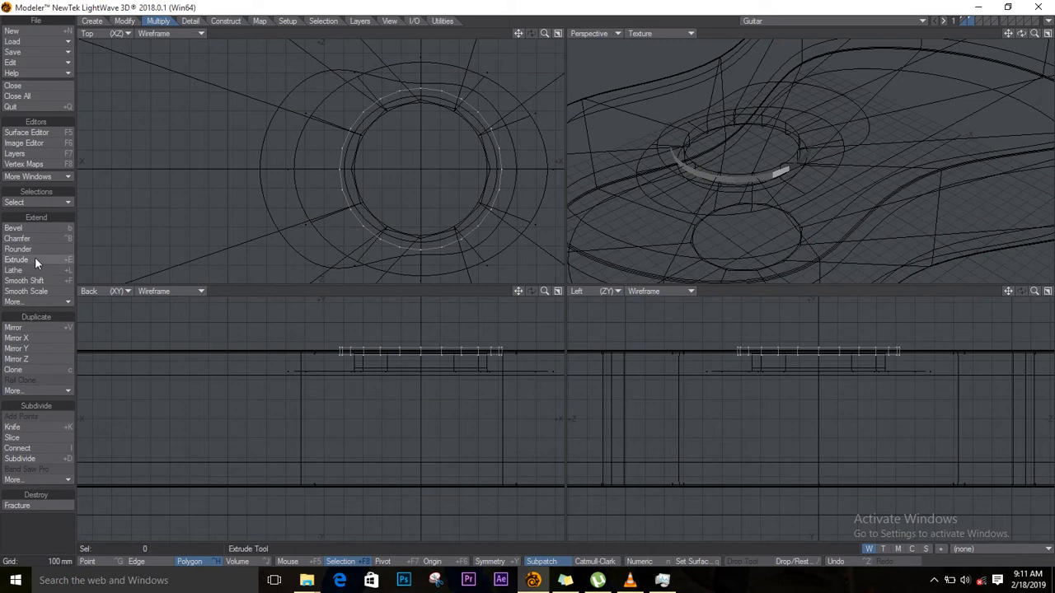
click(37, 302)
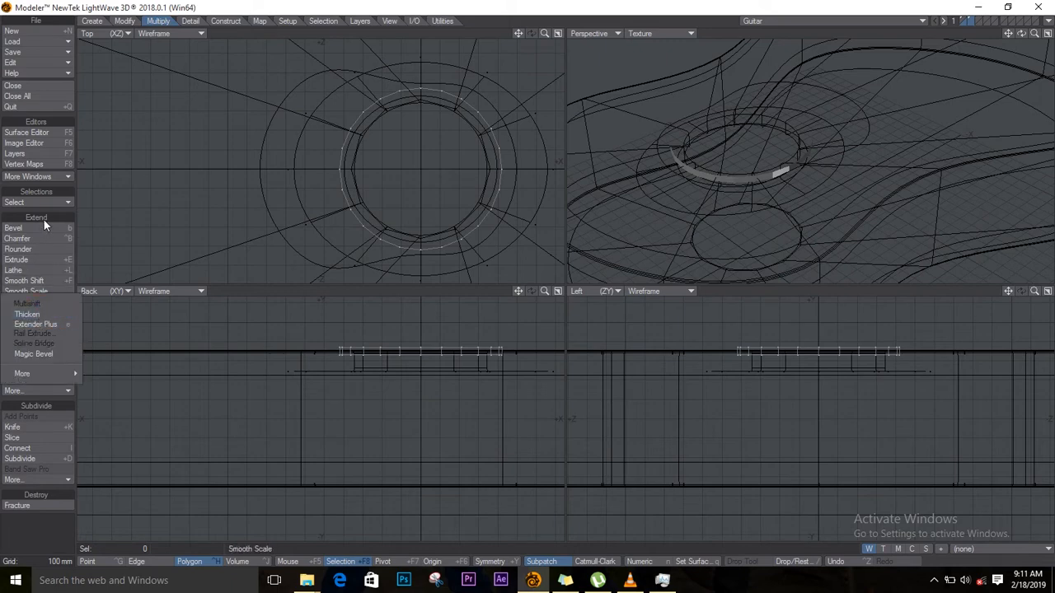
click(39, 313)
drag(448, 160, 462, 162)
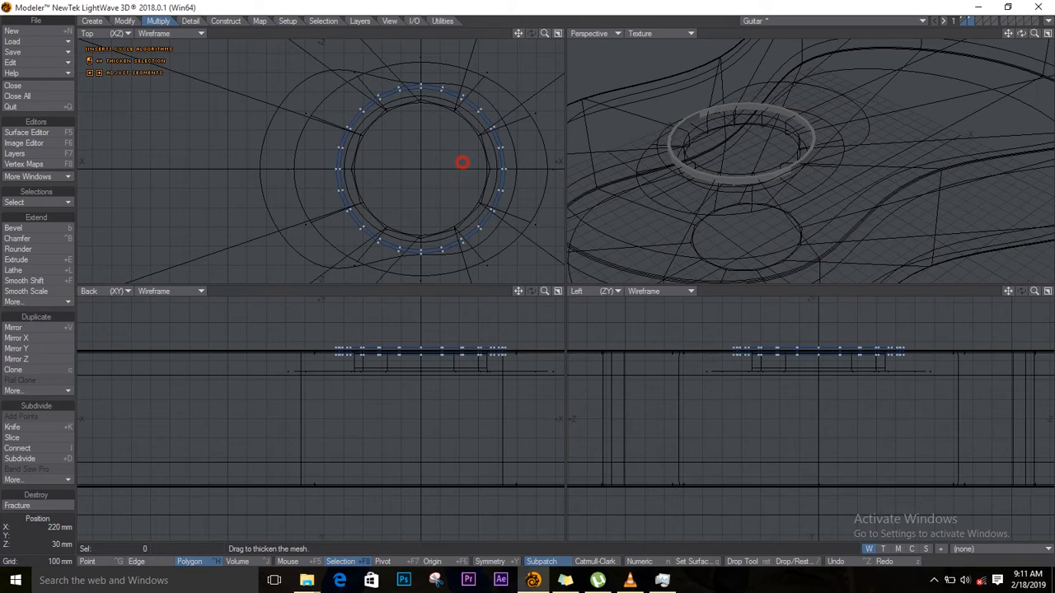
key(space)
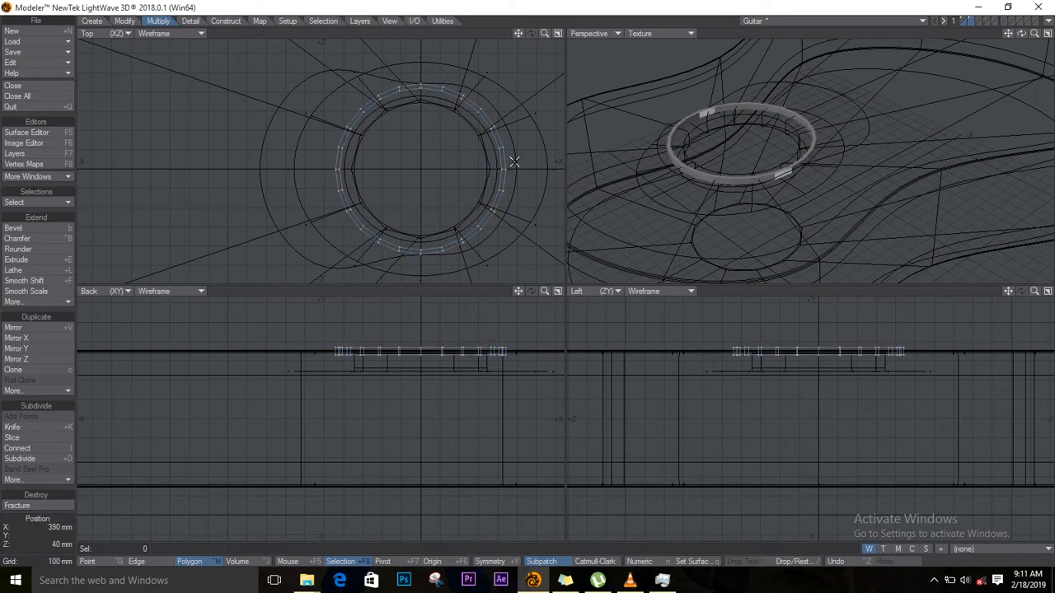
Turn on SubPatch smoothing for the thickened ring.
key(space)
key(space)
key(space)
key(Tab)
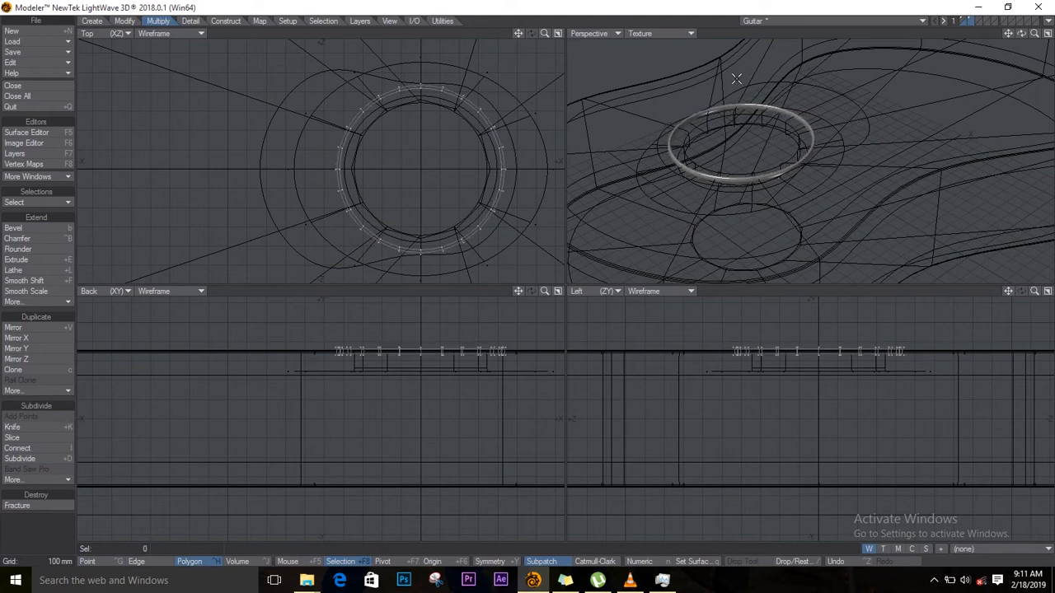
Select the full 24-polygon loop on the ring's top face, extend it to tighten the ring's edges, and clear the selection.
ctrl+alt+drag(714, 167, 812, 179)
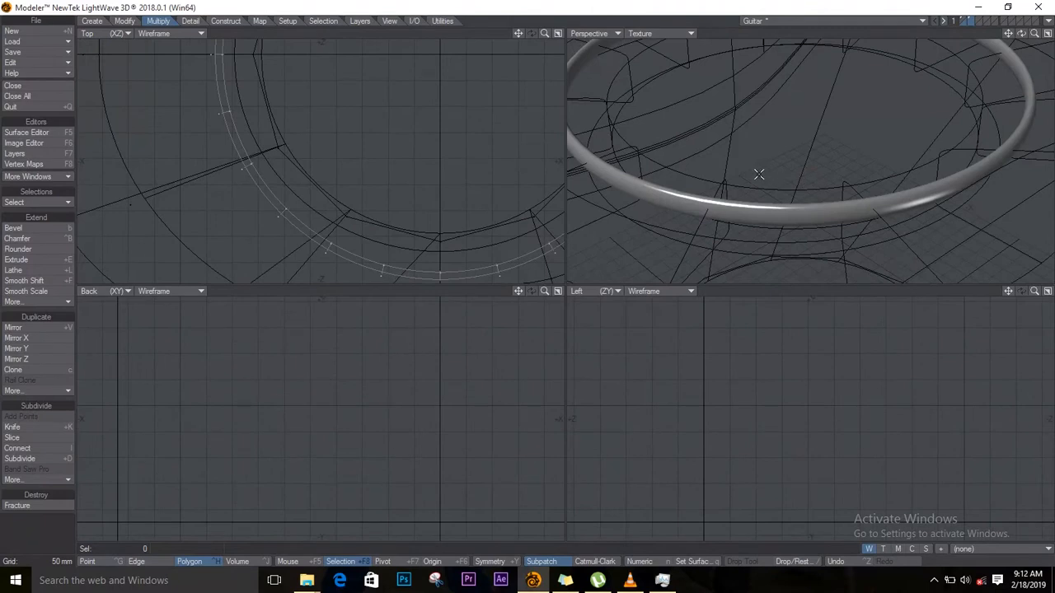
mouse_move(701, 199)
mouse_down()
mouse_move(861, 200)
mouse_move(981, 166)
mouse_up()
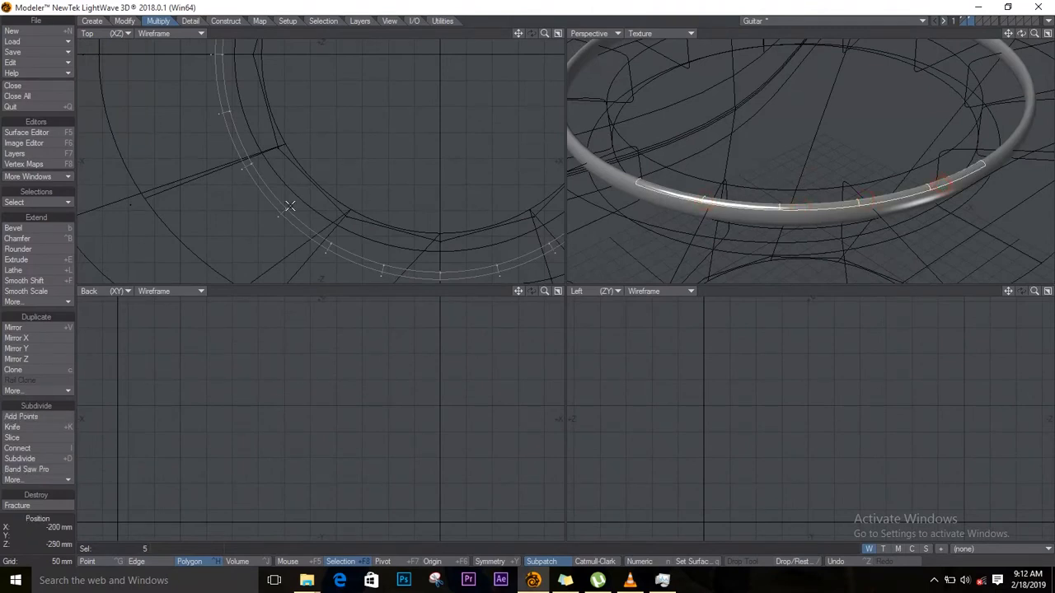
click(63, 203)
click(63, 205)
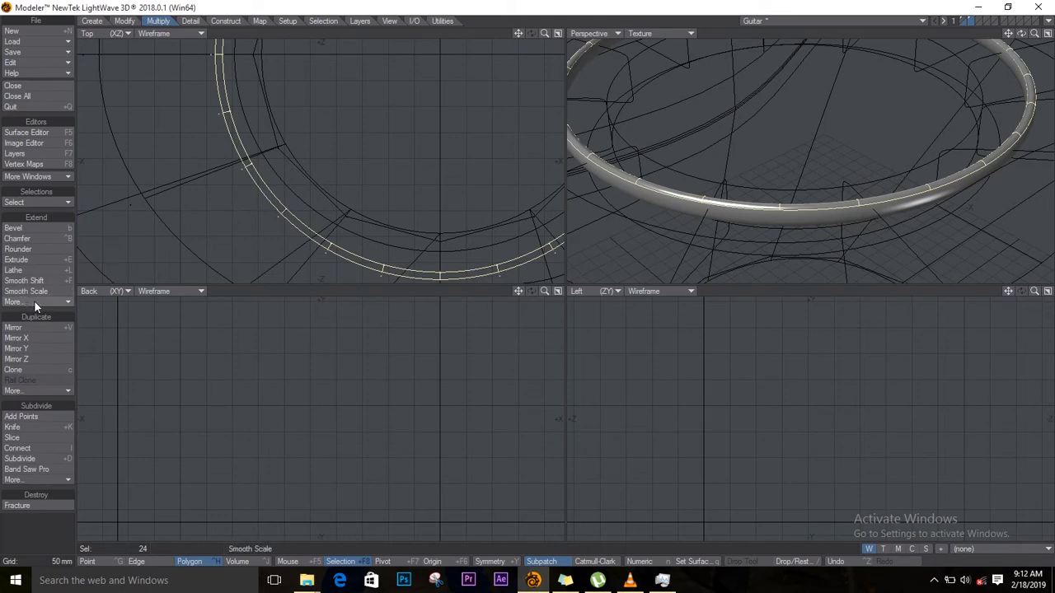
key(e)
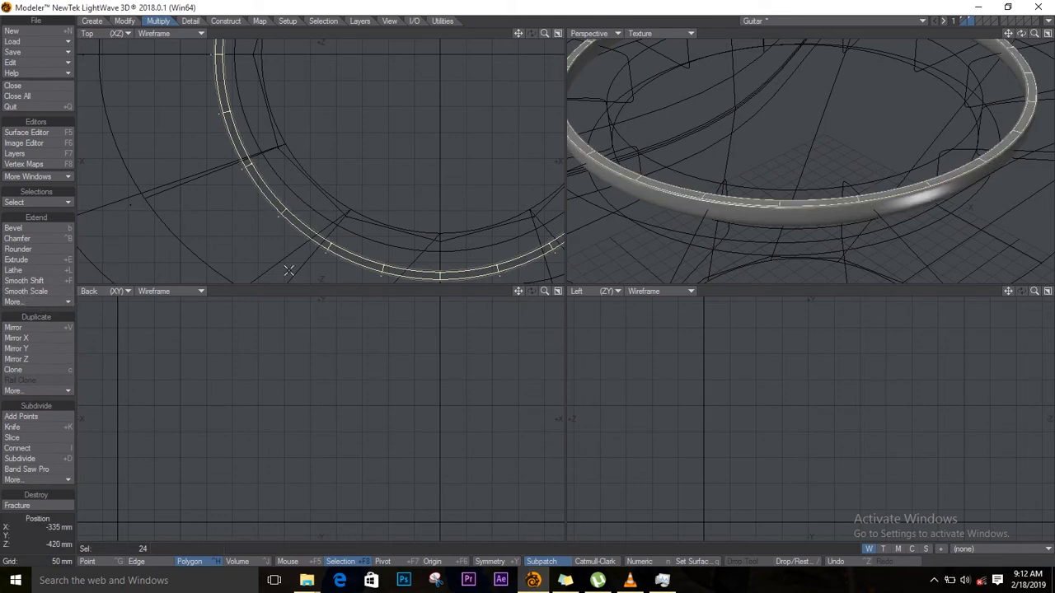
key(slash)
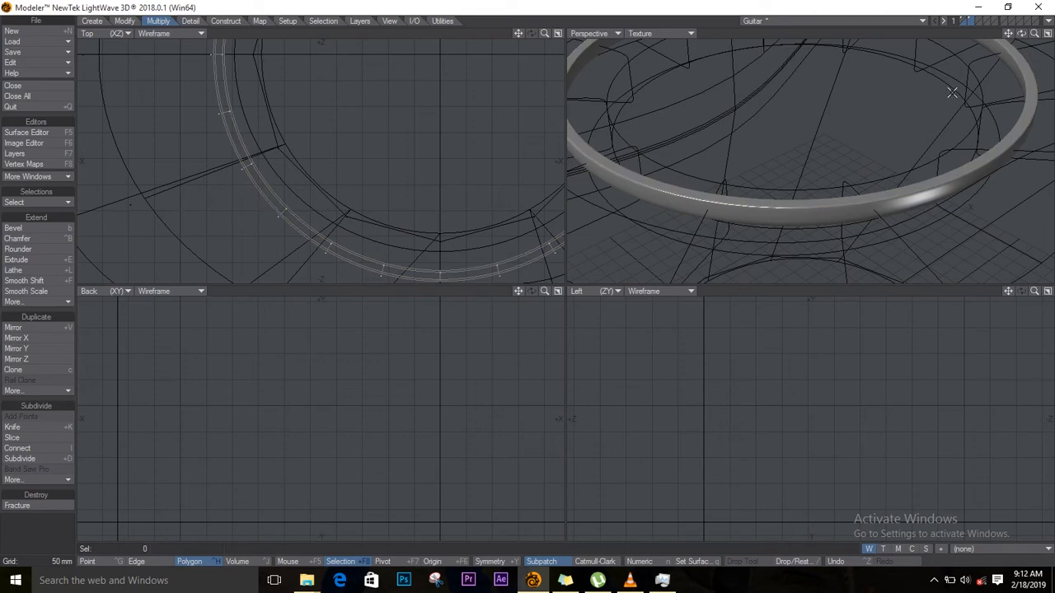
Create a larger concentric copy of the ring around the sound hole and show both rings together with the guitar body layer.
scroll(958, 75, down, 7)
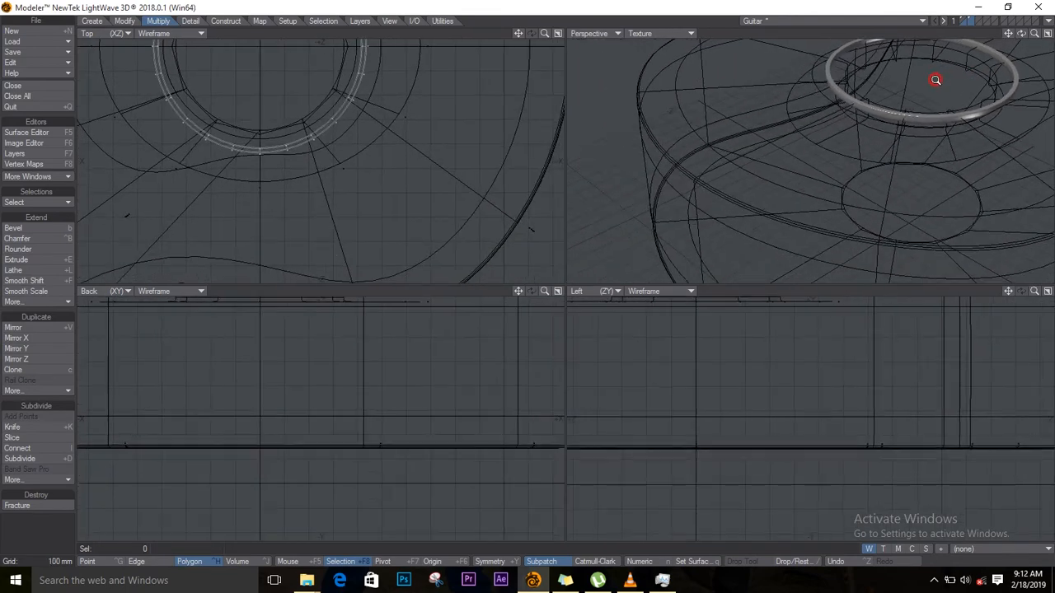
ctrl+alt+drag(293, 98, 336, 228)
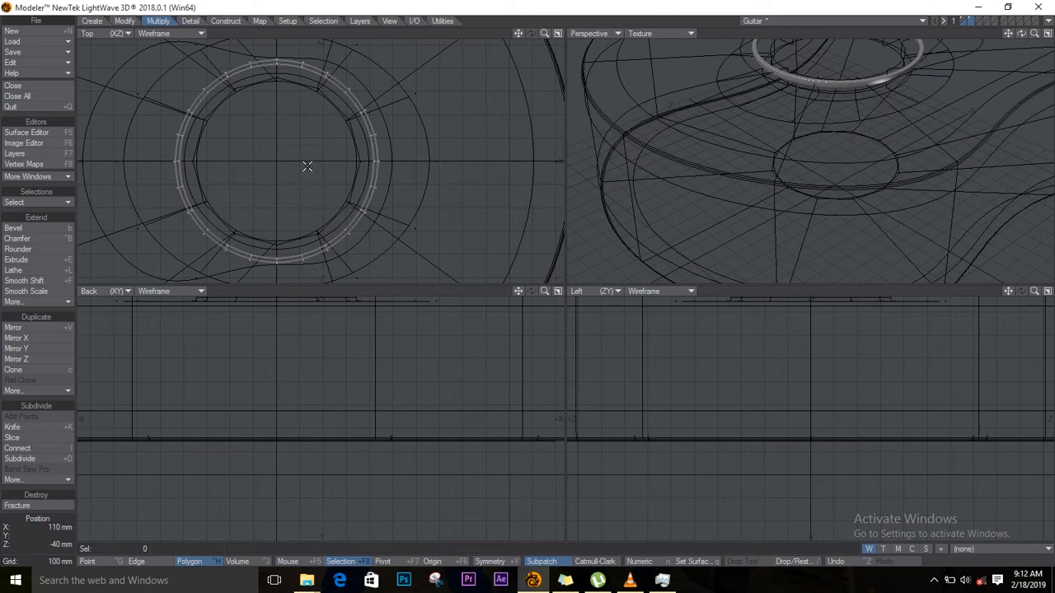
key(shift+apostrophe)
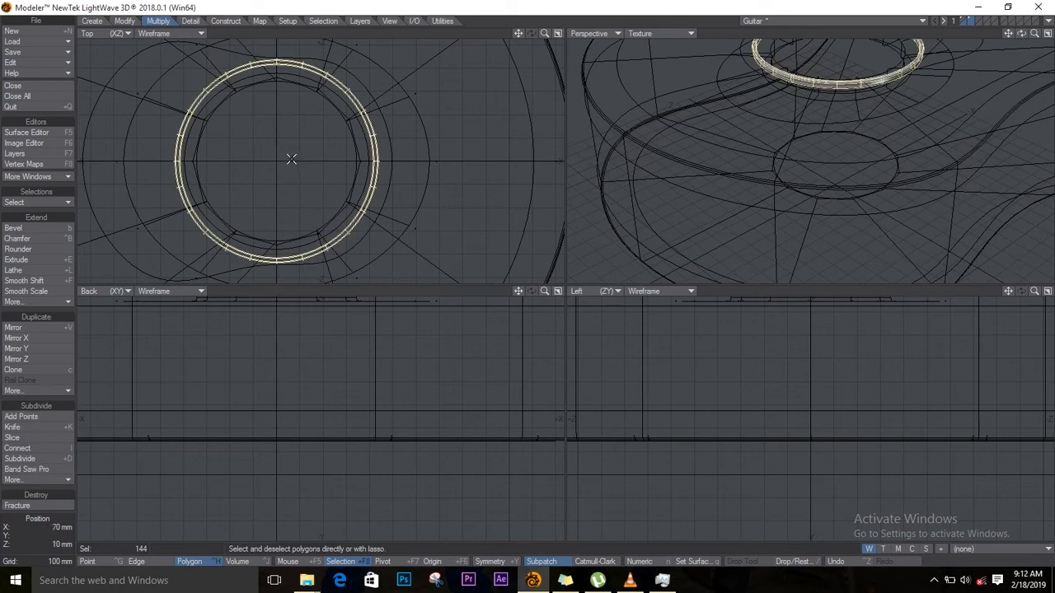
key(shift+h)
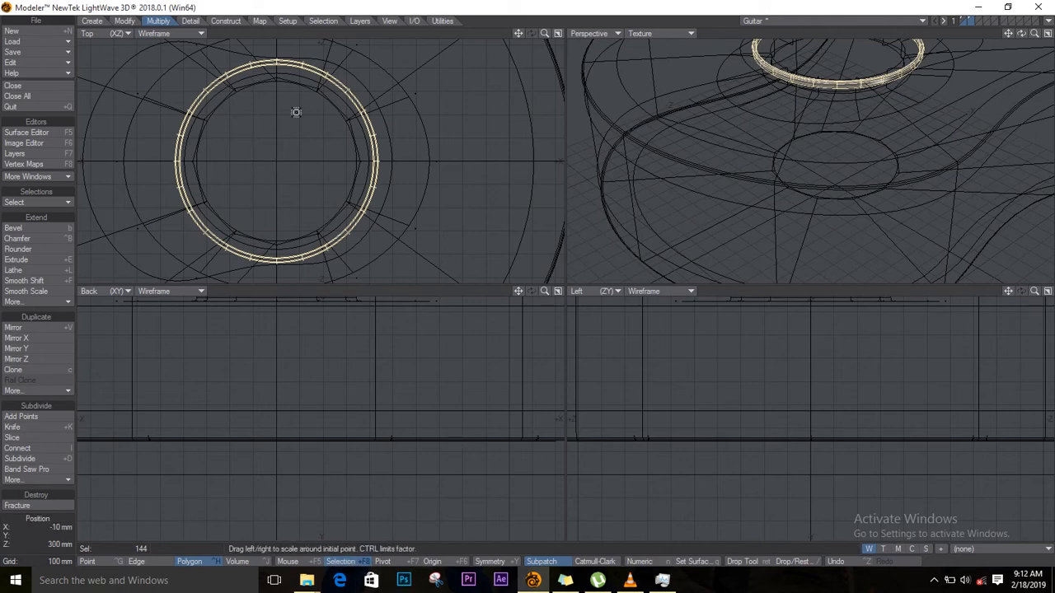
drag(276, 162, 287, 160)
key(space)
key(/)
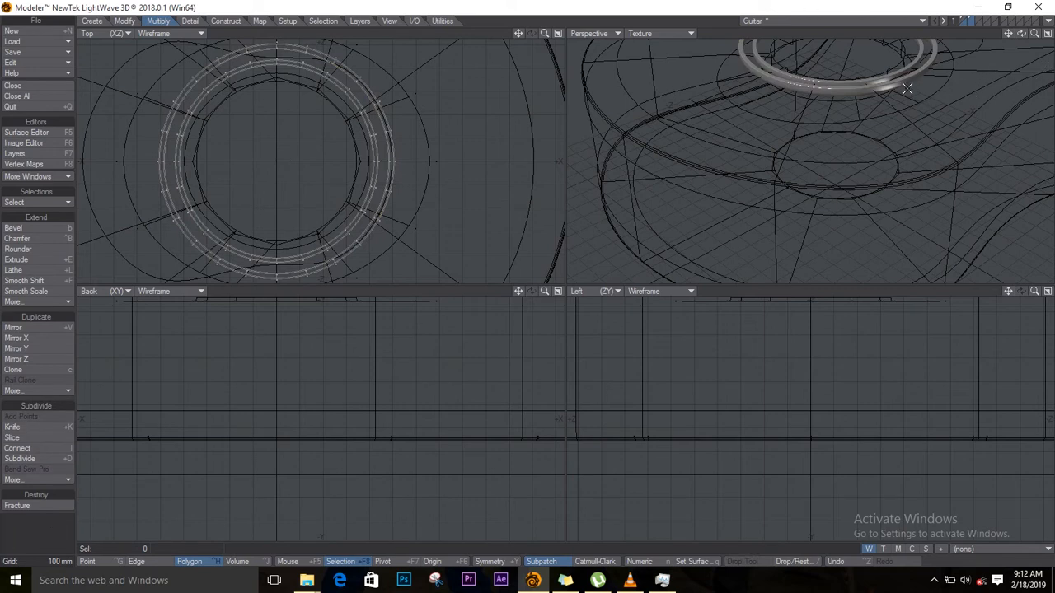
key(a)
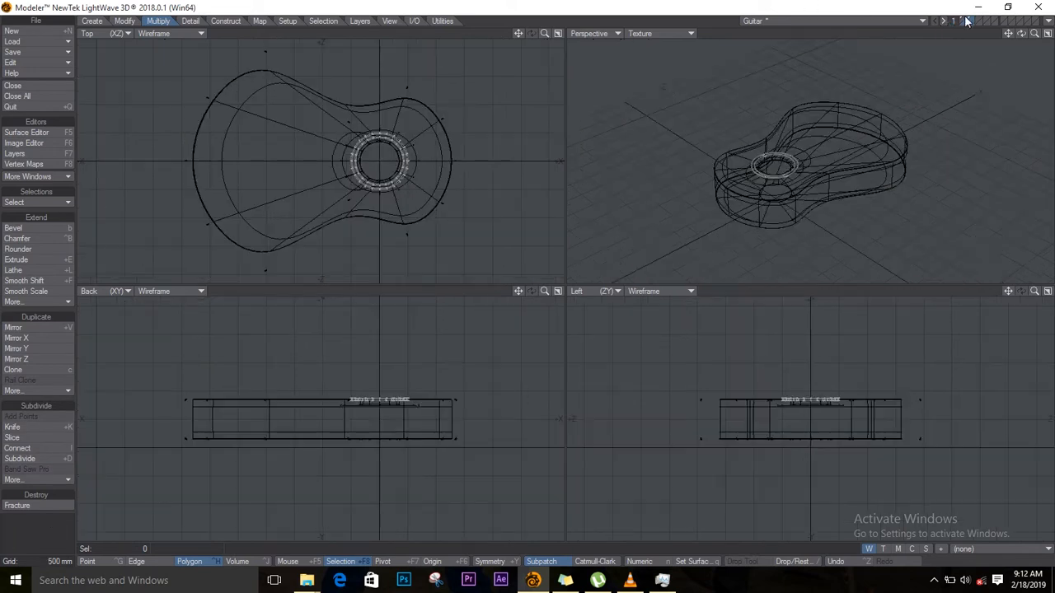
click(963, 21)
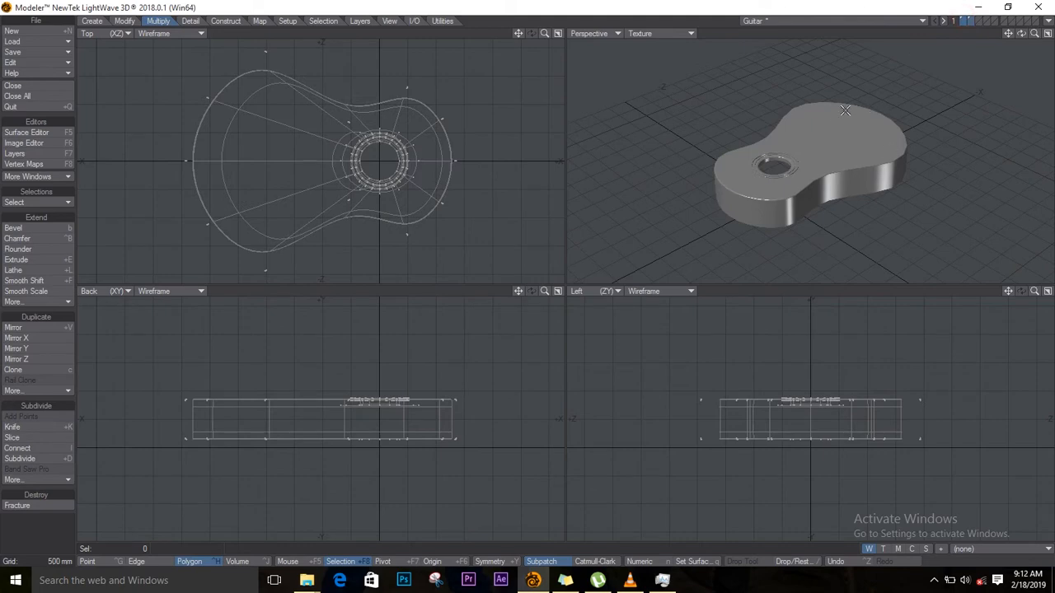
Draw a raised box about 340 mm wide and 1.24 m deep across the wide part of the guitar's top face.
ctrl+alt+drag(797, 164, 932, 179)
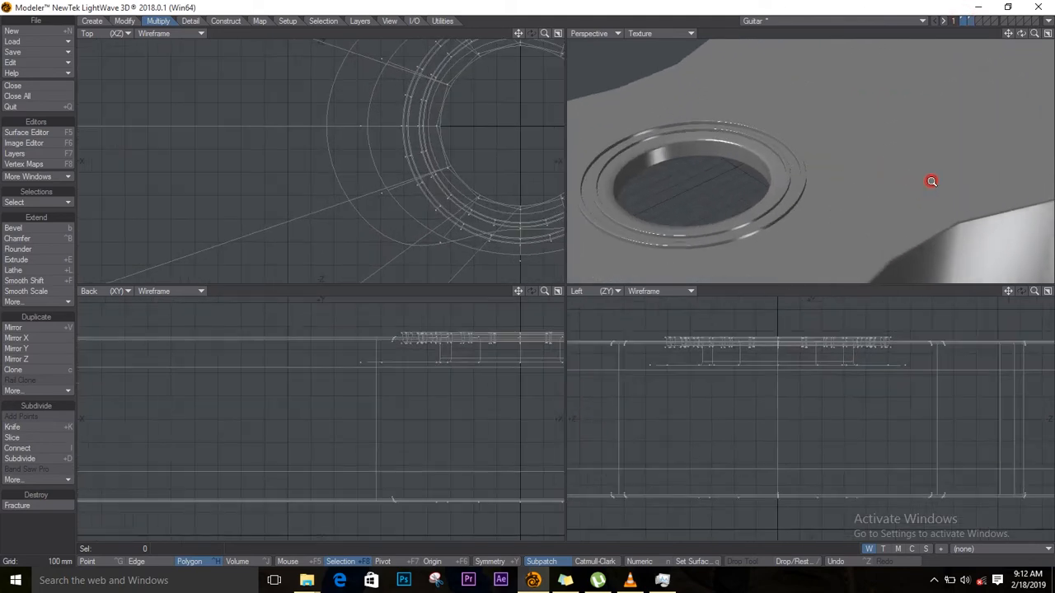
drag(1021, 33, 624, 77)
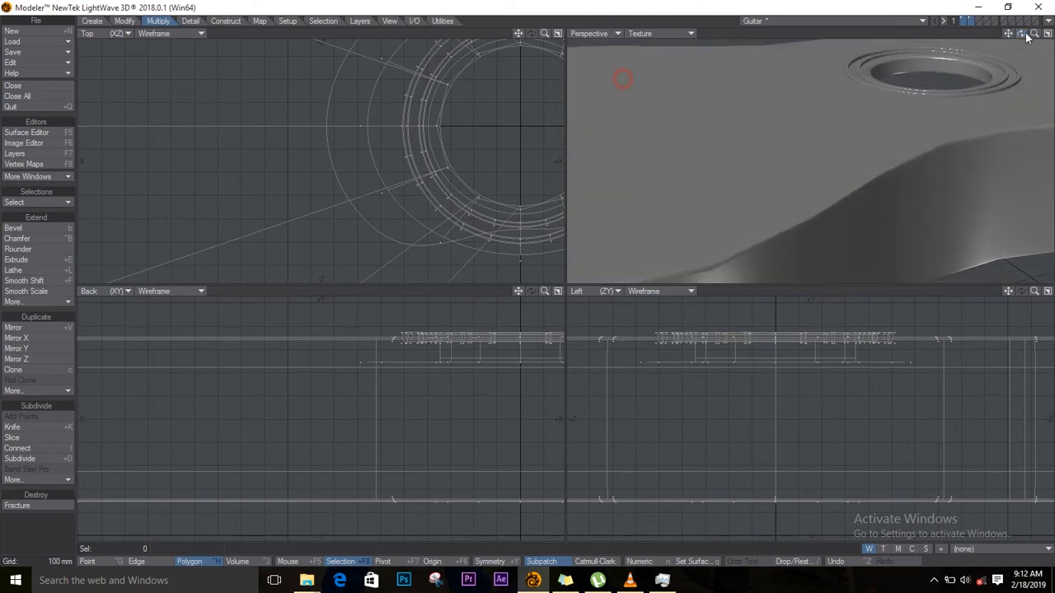
key(a)
ctrl+alt+drag(919, 102, 978, 119)
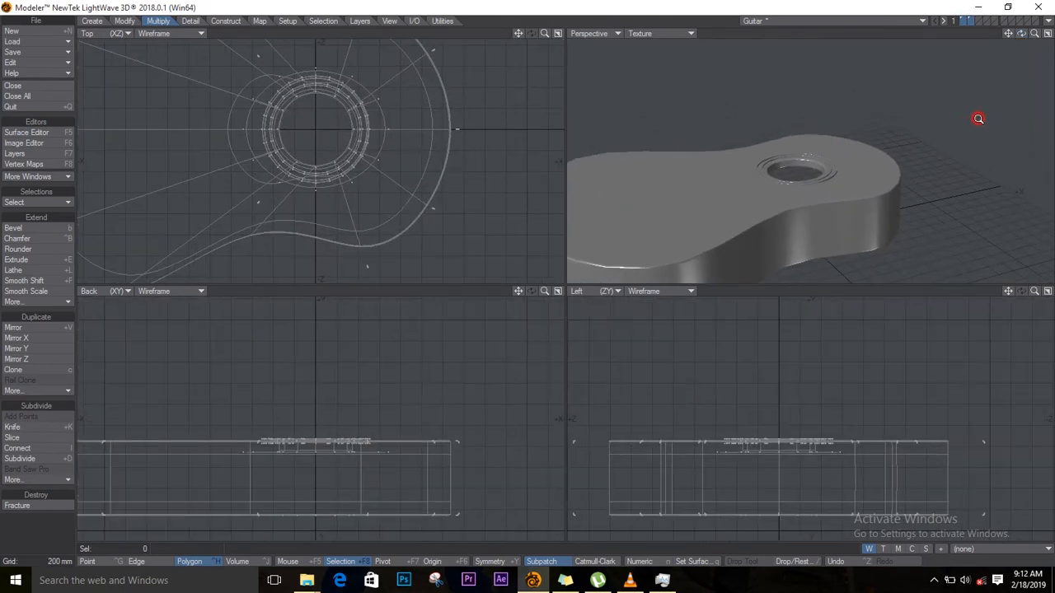
drag(1008, 34, 829, 85)
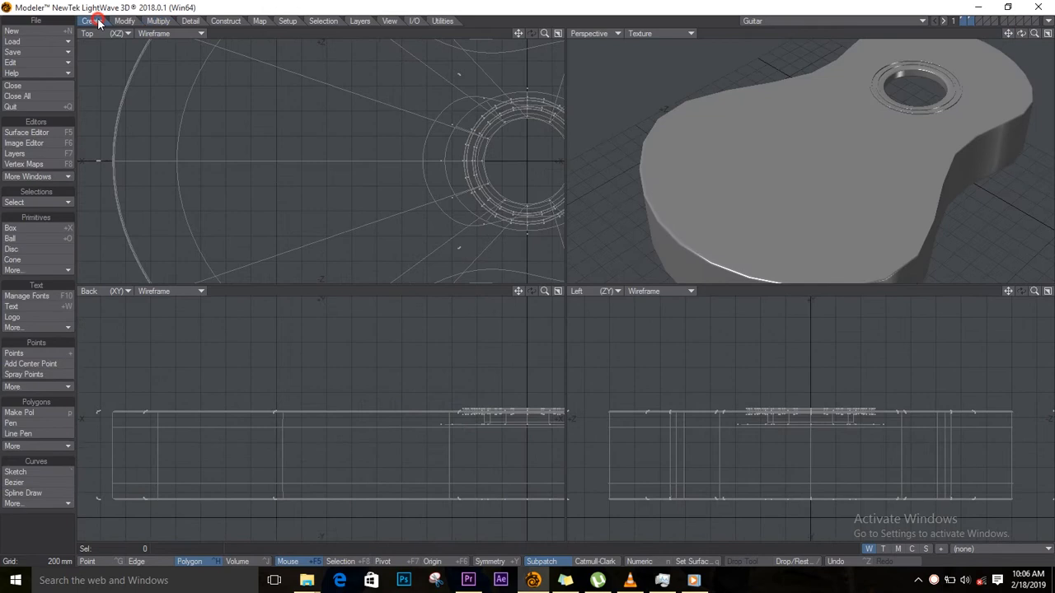
click(32, 228)
drag(271, 101, 266, 239)
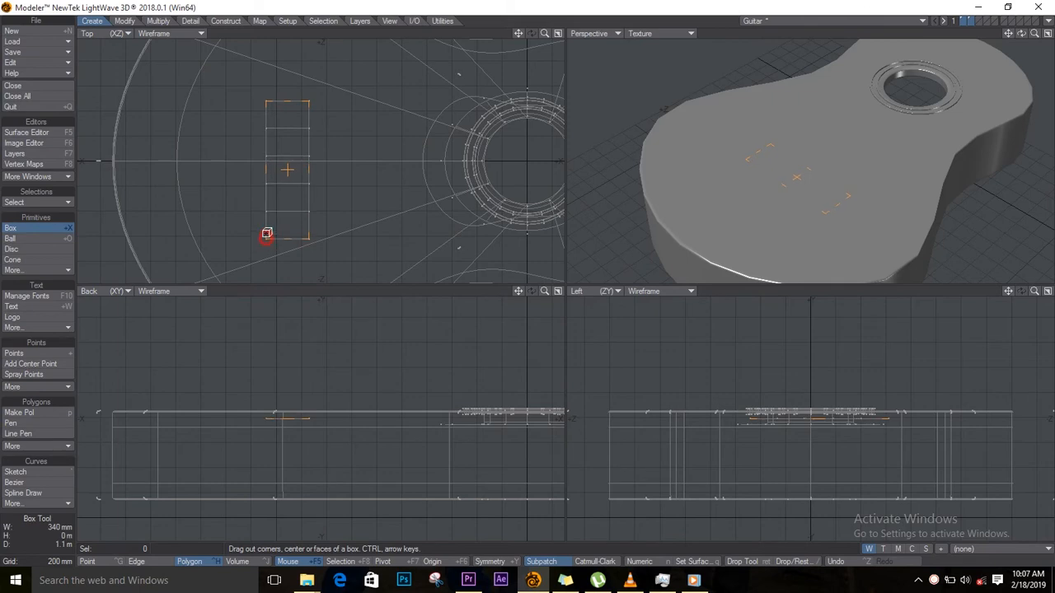
drag(297, 99, 292, 82)
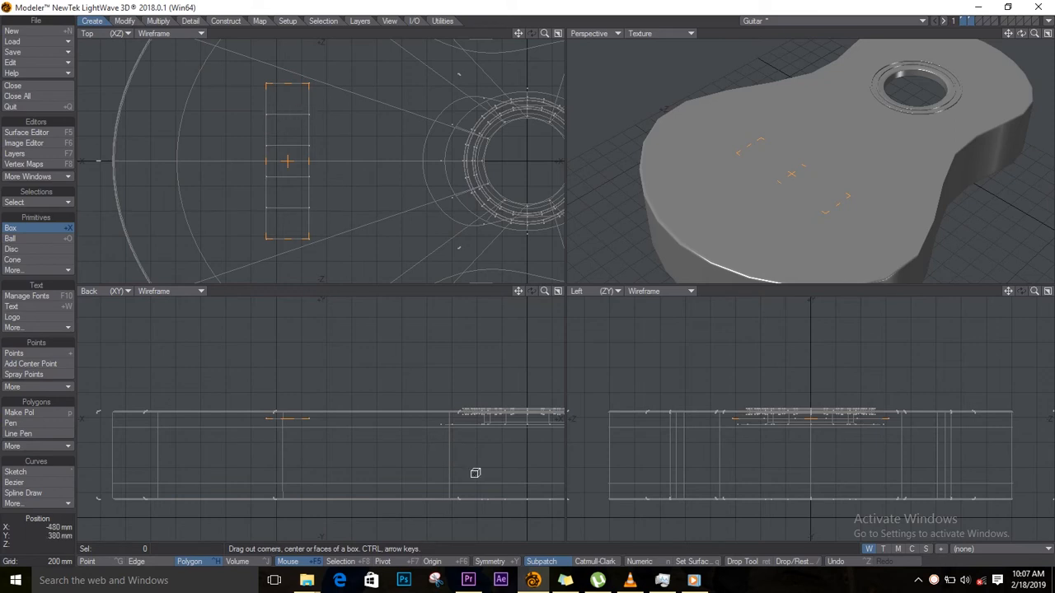
click(651, 565)
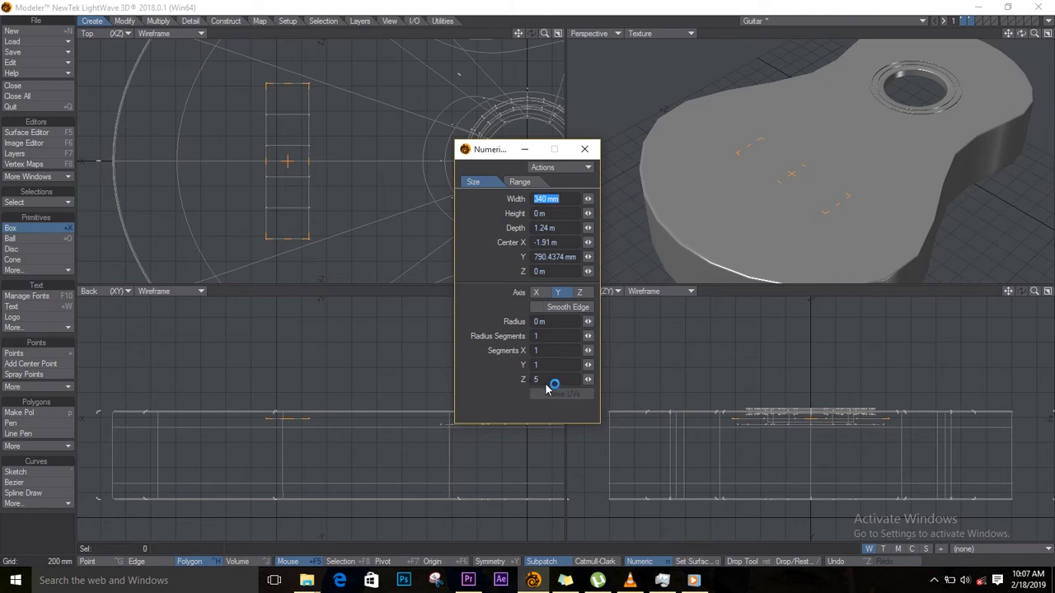
click(585, 150)
drag(297, 408, 292, 391)
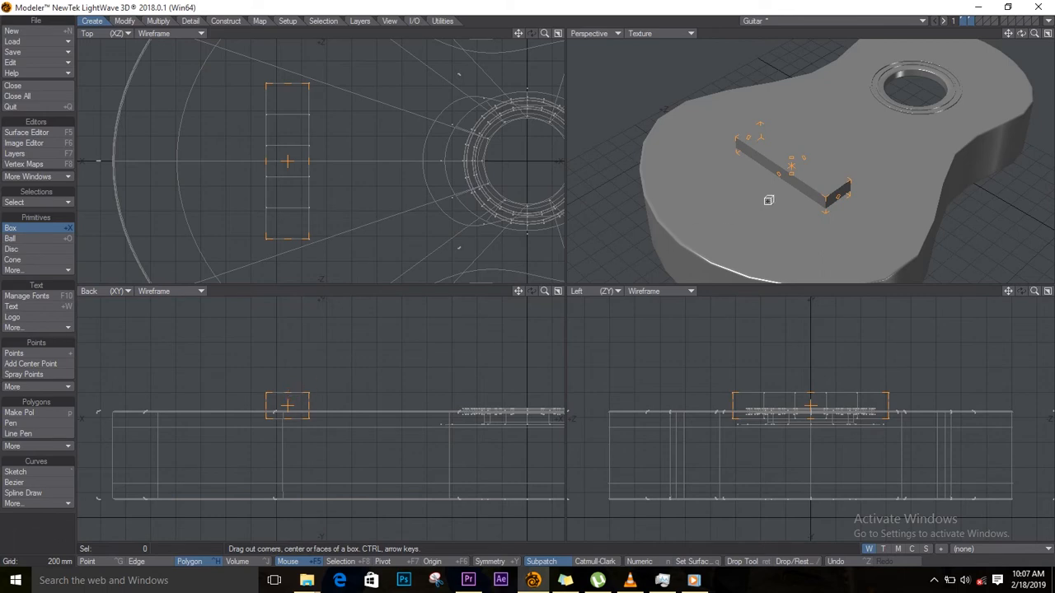
Cut the whole connected box to the empty third layer and show the guitar body layer as its background.
key(space)
click(801, 164)
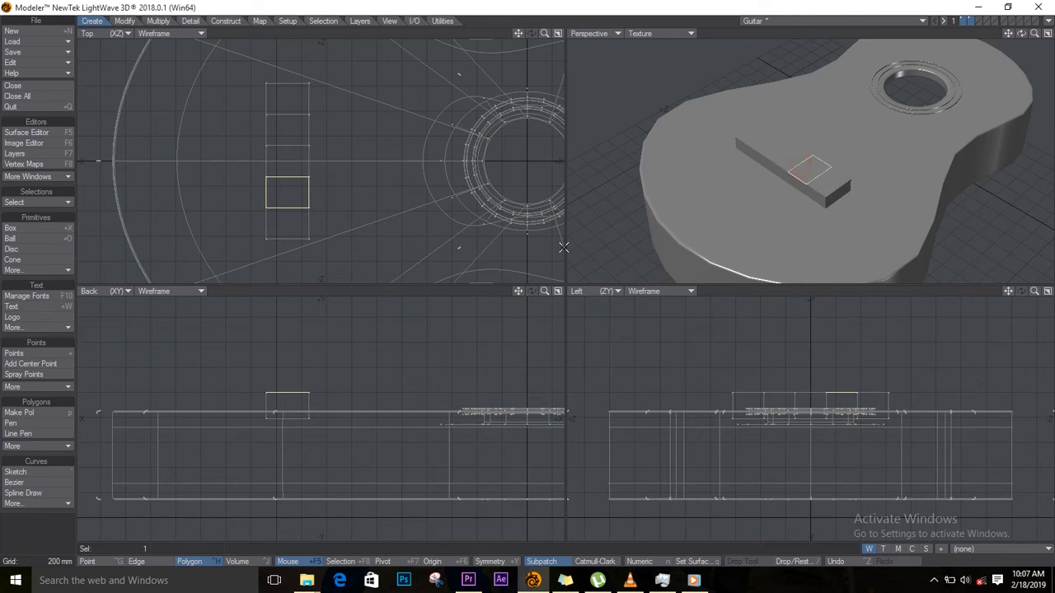
key(bracketright)
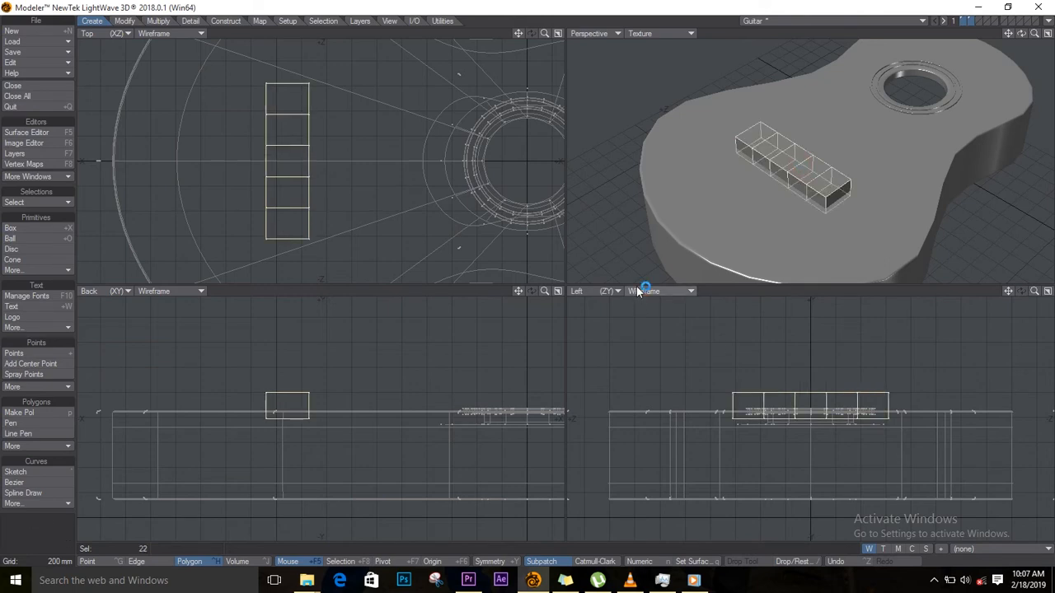
key(Delete)
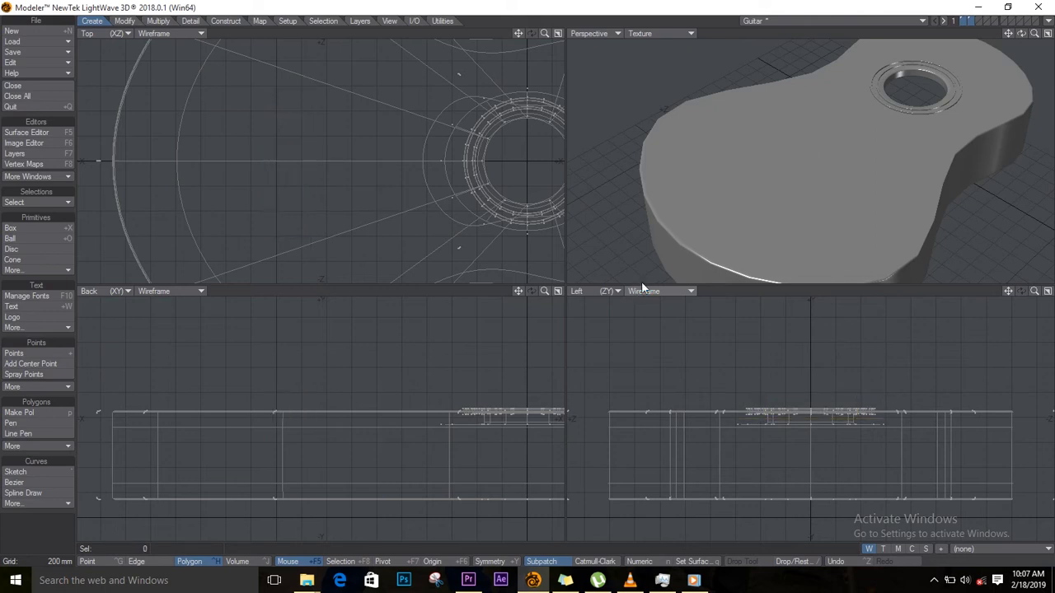
click(978, 22)
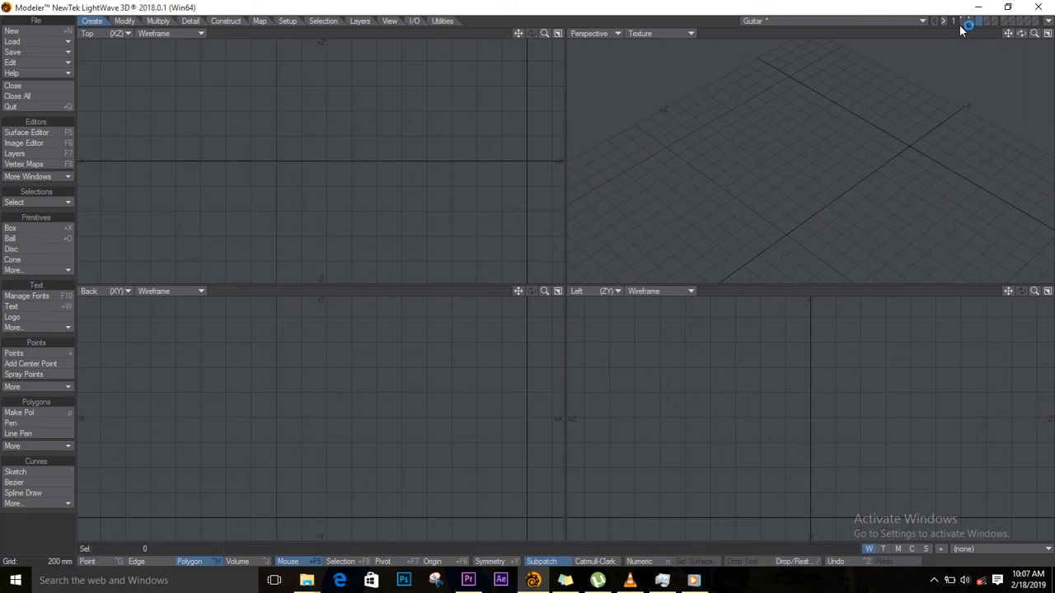
key(ctrl+v)
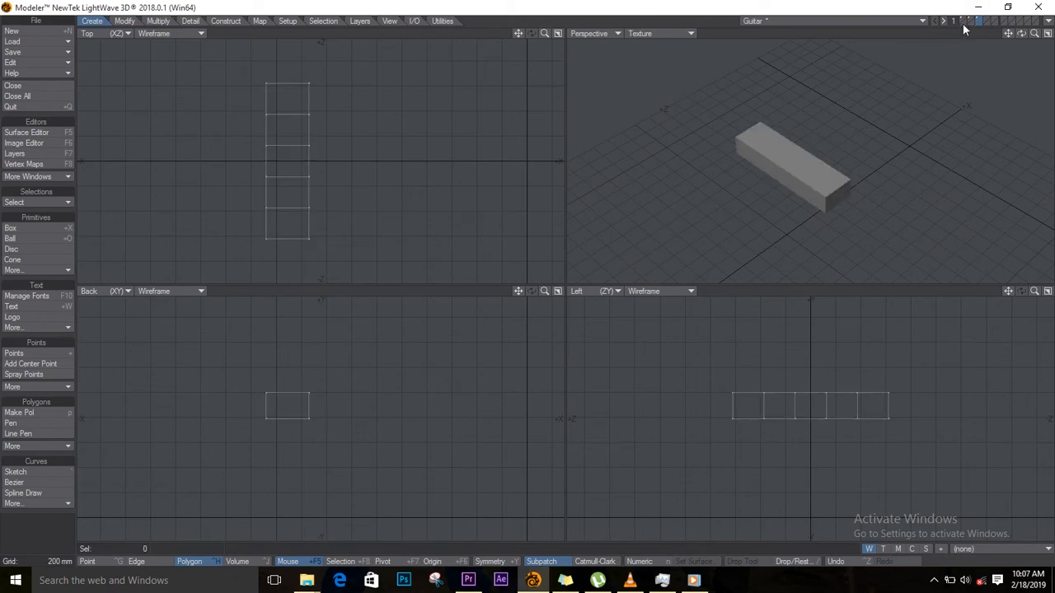
click(962, 25)
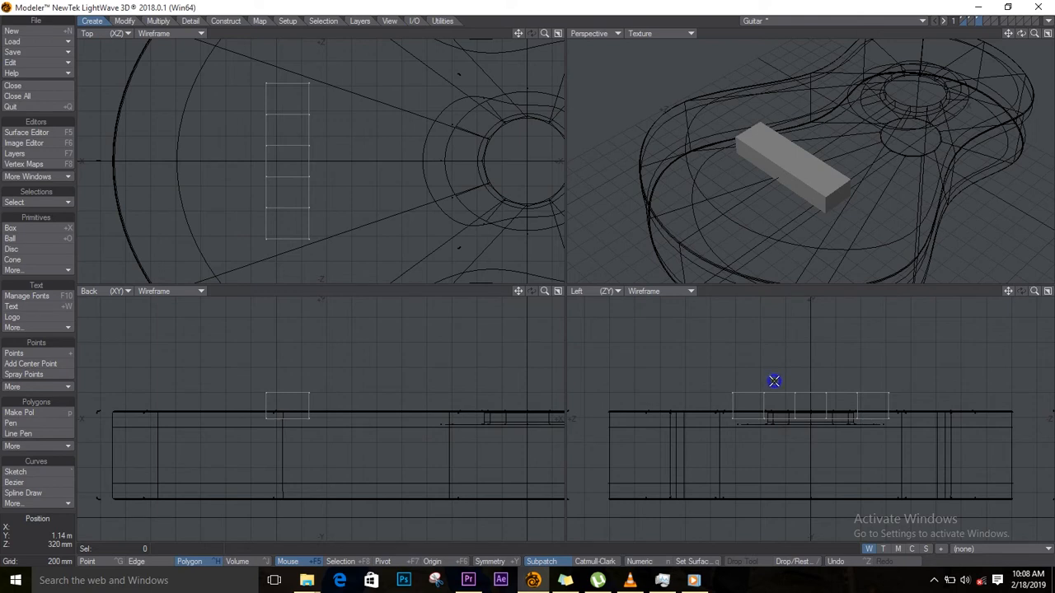
Move the two innermost rows of the box's points outward by about 180 mm each, close to their neighbouring rows.
click(87, 561)
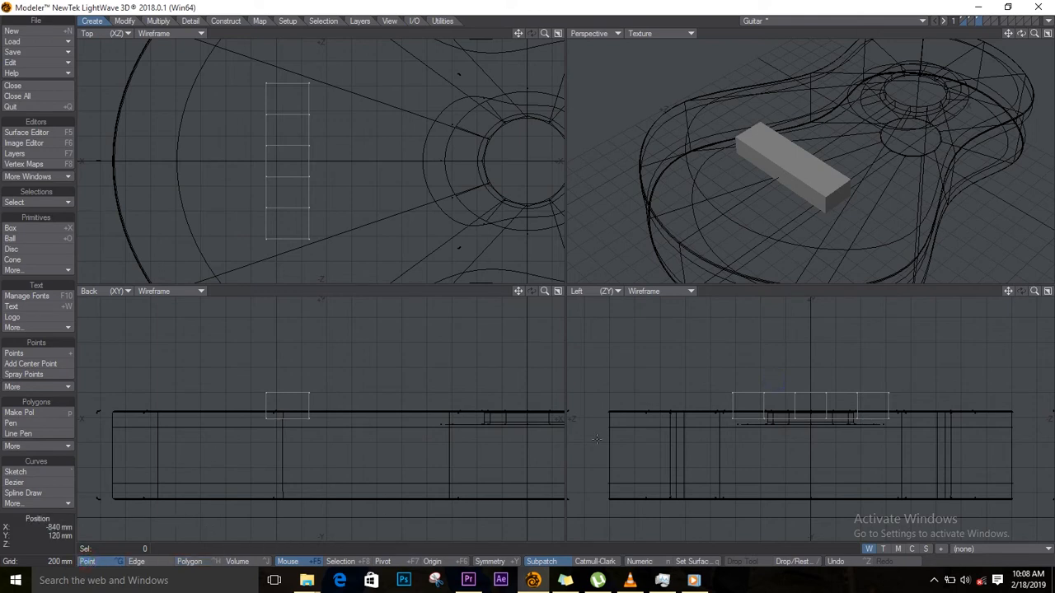
mouse_move(766, 375)
right_down()
mouse_move(744, 417)
mouse_move(776, 436)
mouse_move(768, 370)
right_up()
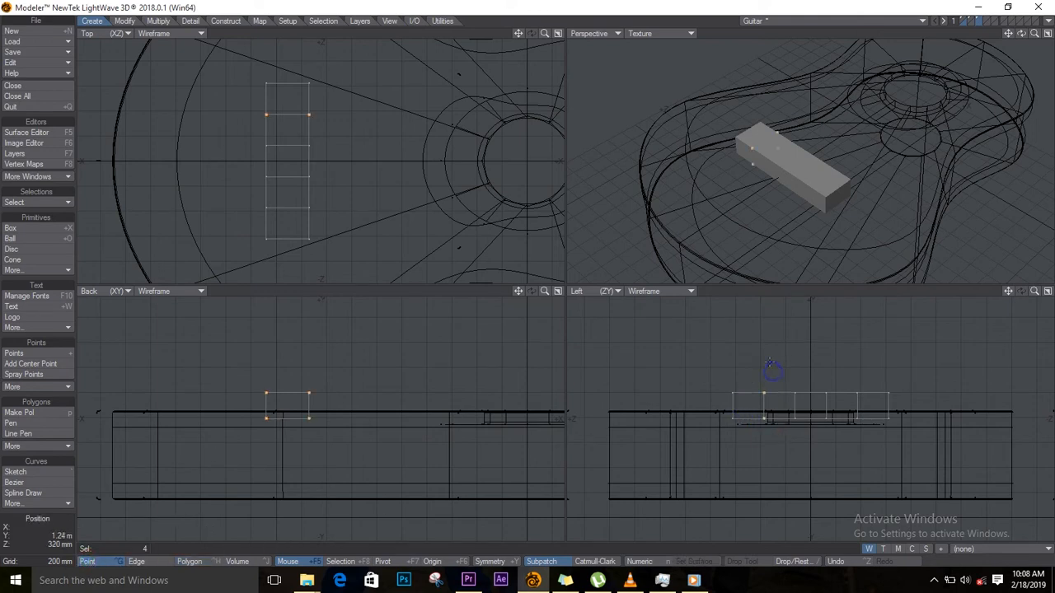
key(t)
mouse_move(776, 402)
mouse_down()
mouse_move(798, 416)
mouse_move(801, 384)
mouse_move(805, 414)
mouse_move(792, 417)
mouse_up()
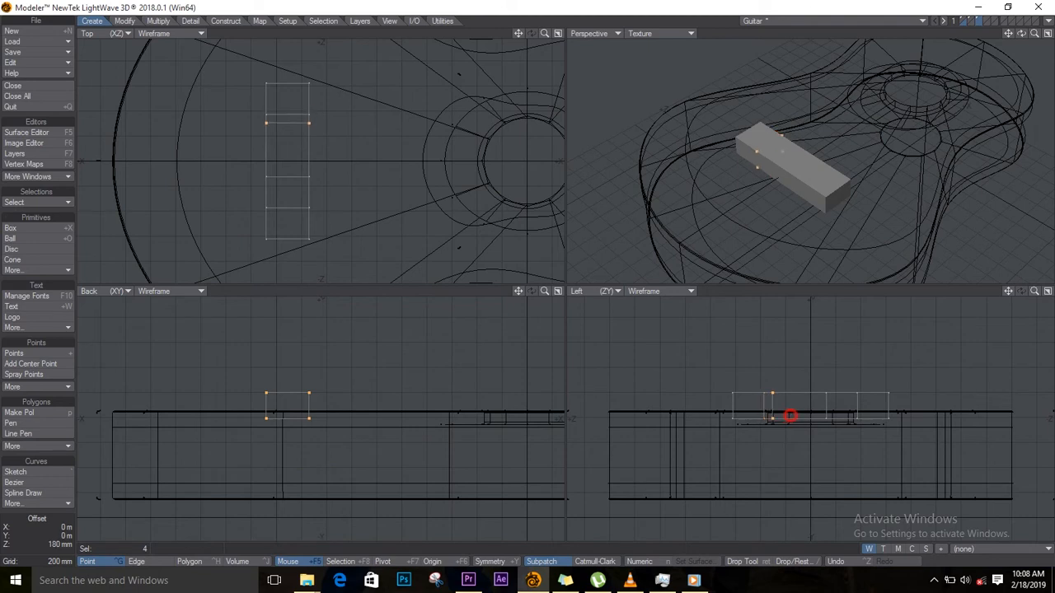
key(/)
mouse_move(830, 383)
right_down()
mouse_move(803, 409)
mouse_move(834, 408)
mouse_move(831, 380)
right_up()
key(t)
drag(835, 409, 849, 418)
key(Return)
key(slash)
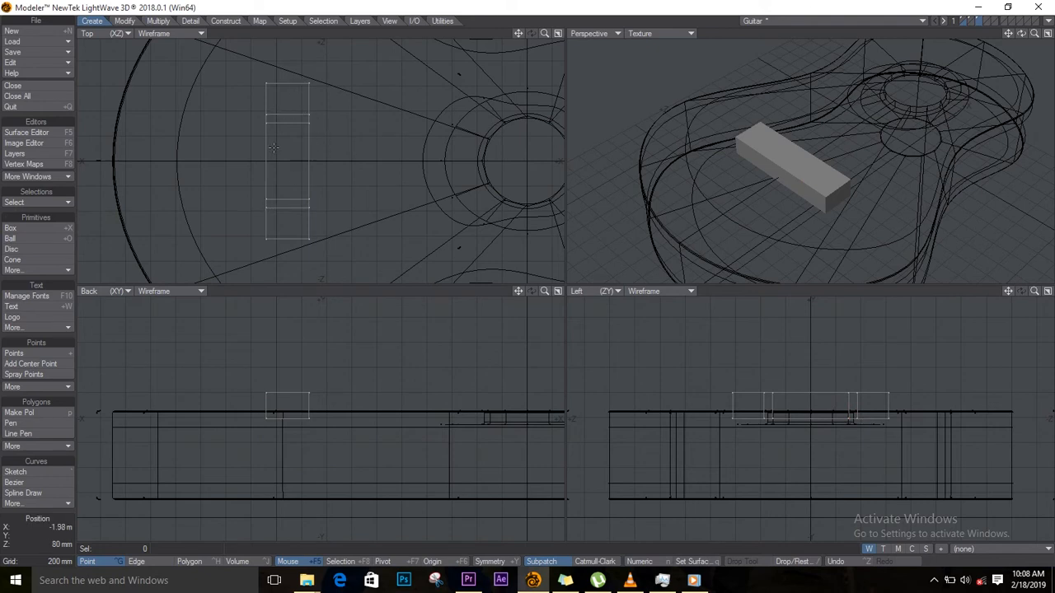
Show the perspective view as Textured Wire and extrude the three middle faces of the box's side away from the sound hole slightly outward.
click(663, 34)
click(667, 105)
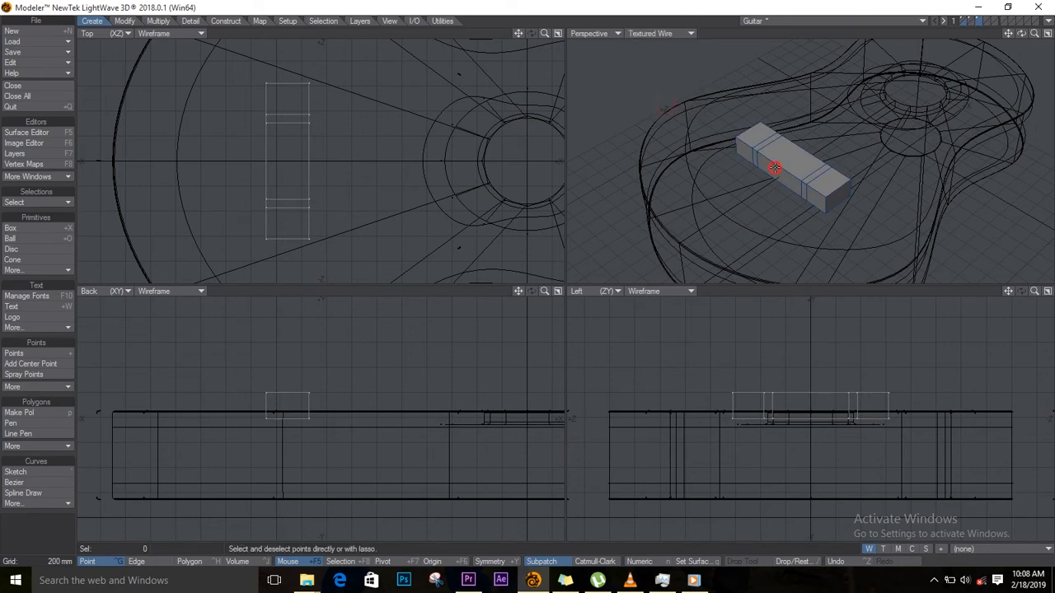
click(788, 182)
click(189, 561)
drag(798, 190, 756, 162)
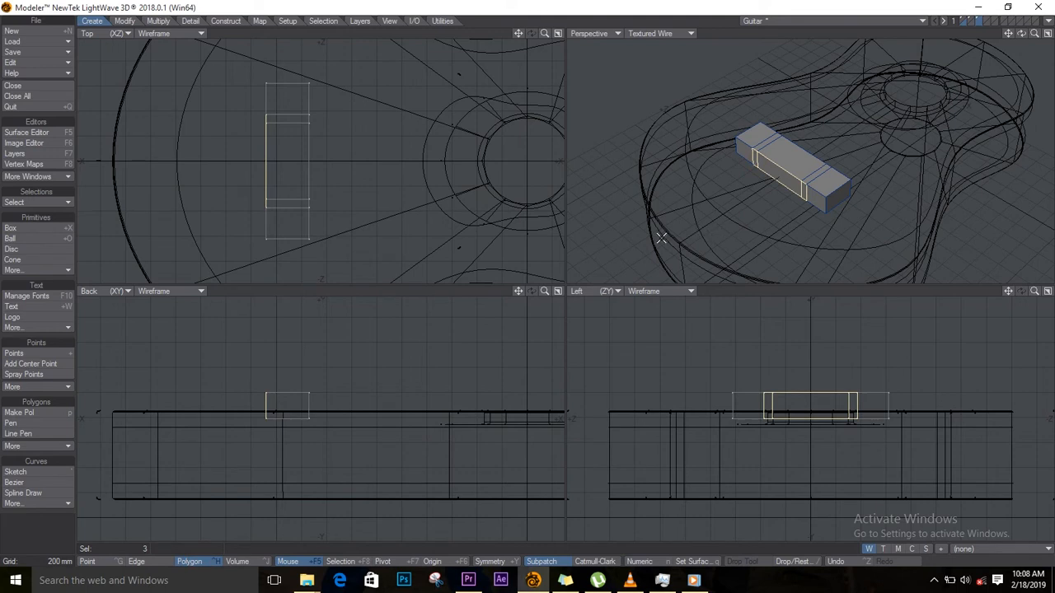
key(t)
drag(286, 157, 279, 159)
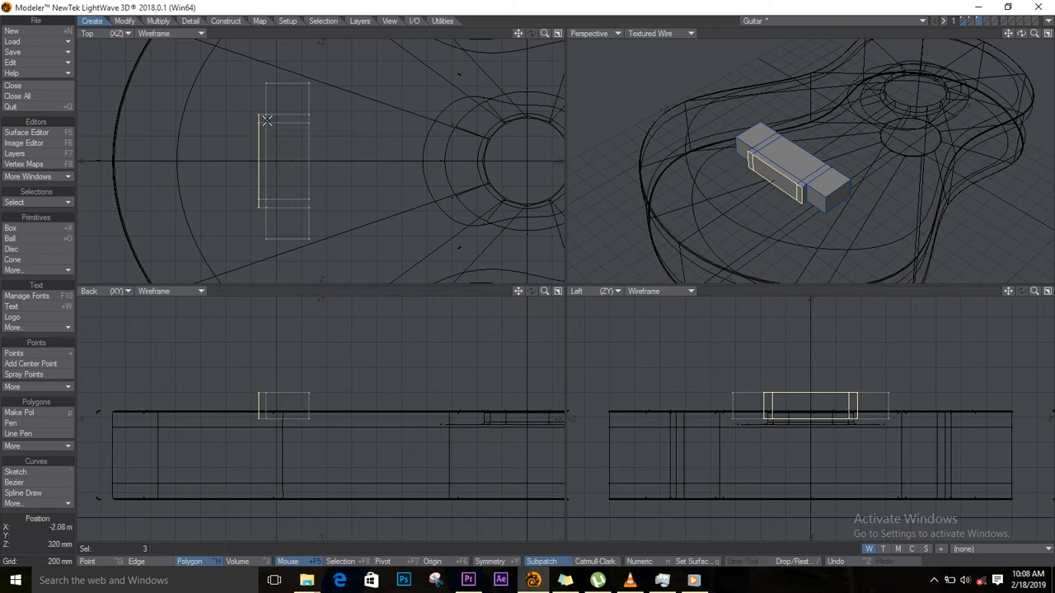
Deselect the two narrow end faces, extrude the remaining middle face further away from the sound hole, and clear the selection.
click(254, 115)
click(257, 205)
key(t)
drag(266, 156, 248, 144)
key(ctrl+z)
key(space)
key(slash)
Stretch the bridge block lengthwise about its own centre, using Selection as the action center.
key(shift+h)
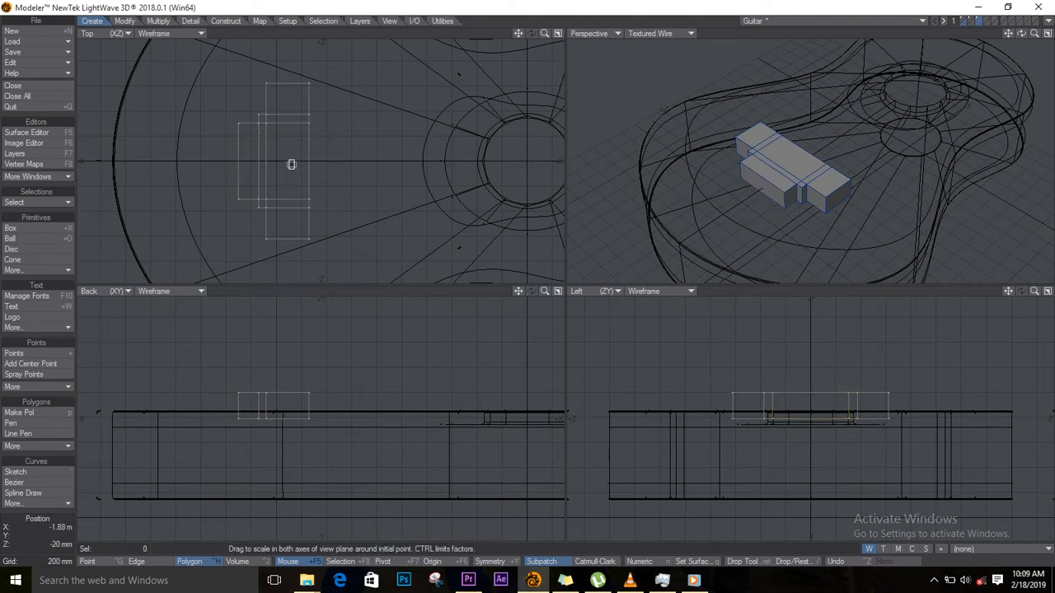
drag(286, 163, 289, 140)
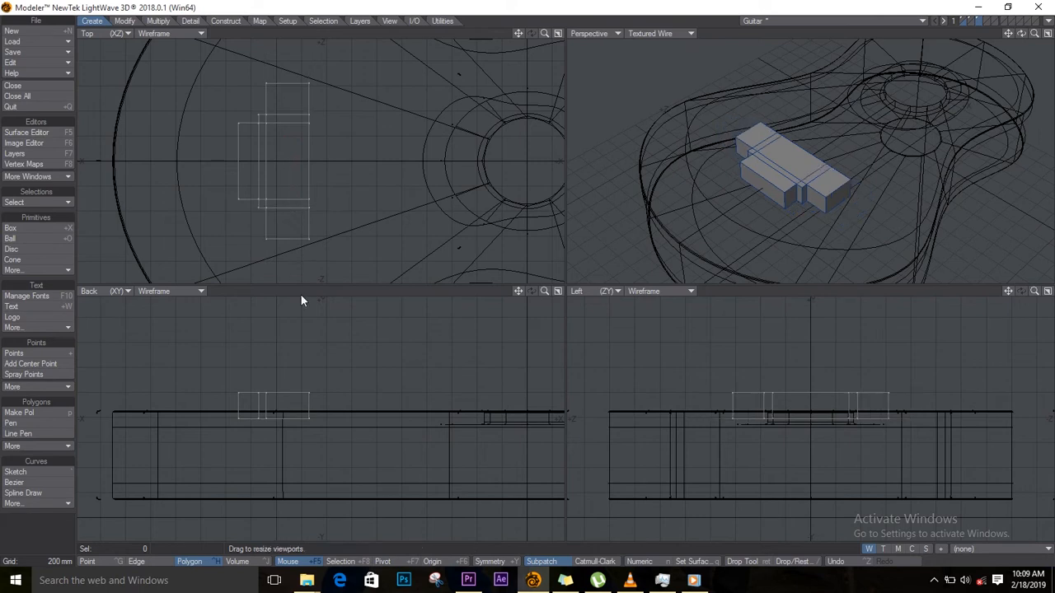
click(352, 562)
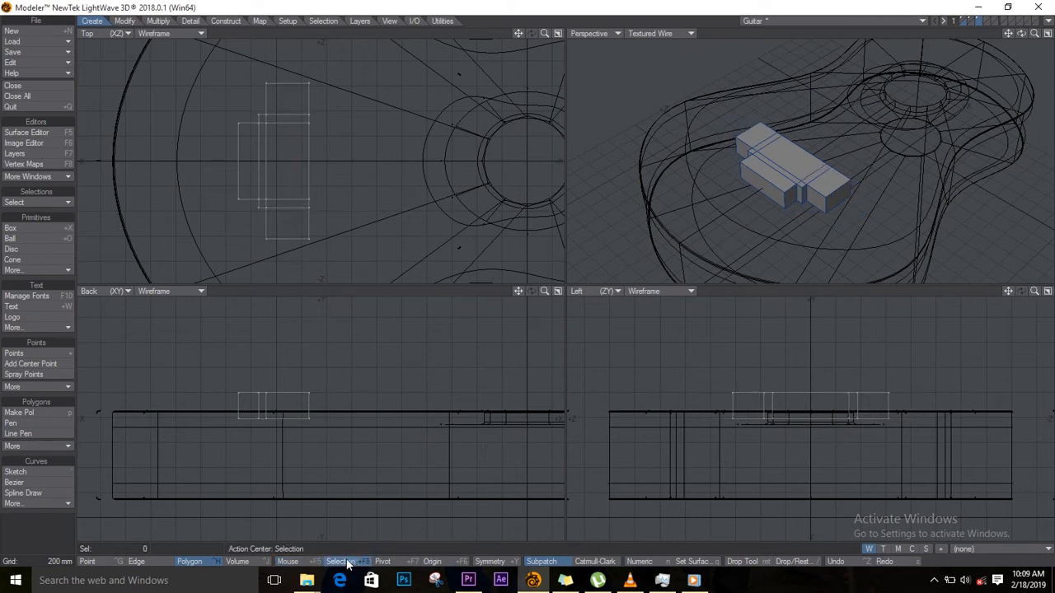
key(h)
mouse_move(283, 160)
mouse_down()
mouse_move(282, 140)
mouse_move(283, 158)
mouse_up()
key(space)
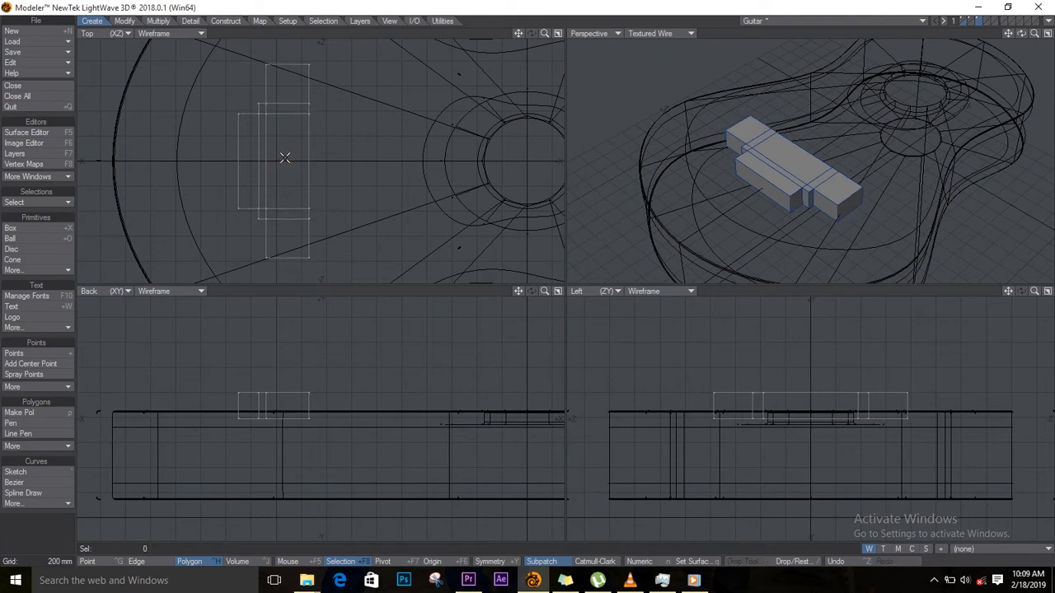
Select the two middle faces on top of the bridge block and extrude them slightly upward.
click(408, 164)
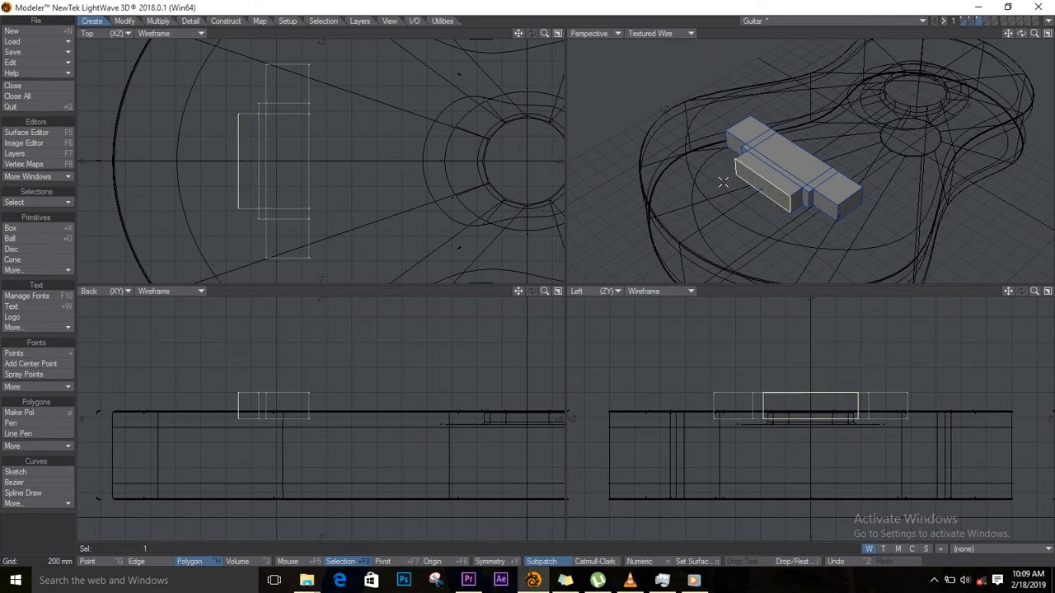
click(766, 188)
mouse_move(795, 169)
mouse_down()
mouse_move(800, 161)
mouse_move(767, 173)
mouse_move(781, 173)
mouse_up()
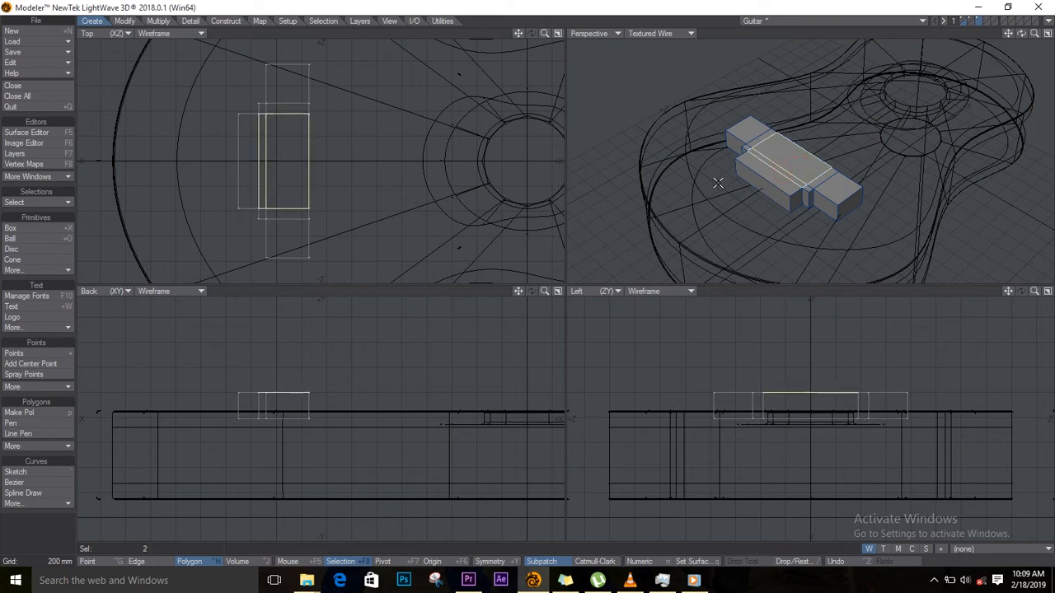
key(t)
drag(285, 393, 285, 380)
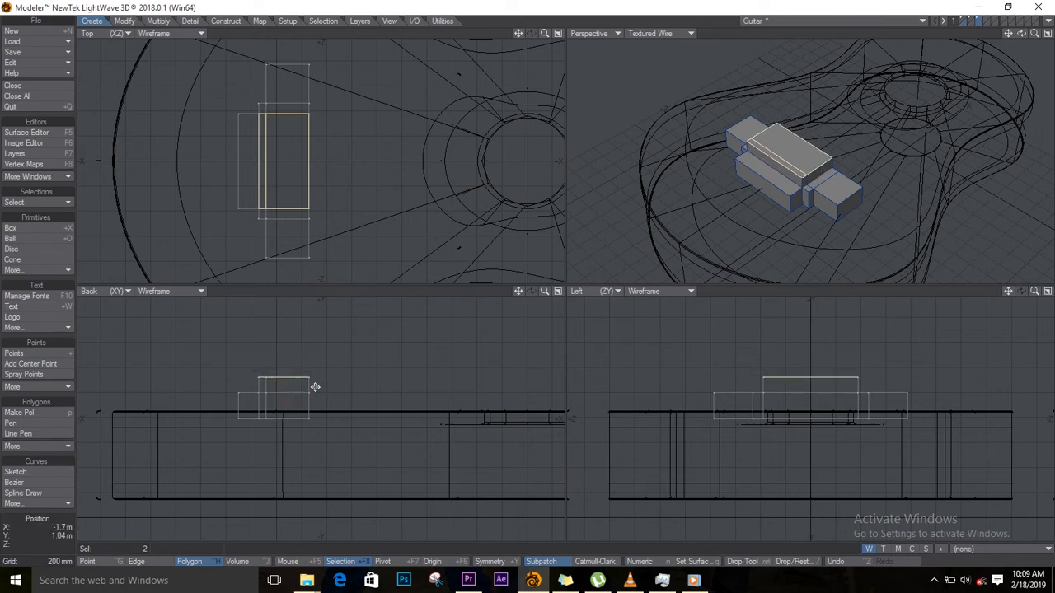
Taper the raised block by narrowing its top toward the sound-hole edge and scaling its length to 75% about its centre, then clear the selection.
ctrl+alt+drag(291, 377, 417, 407)
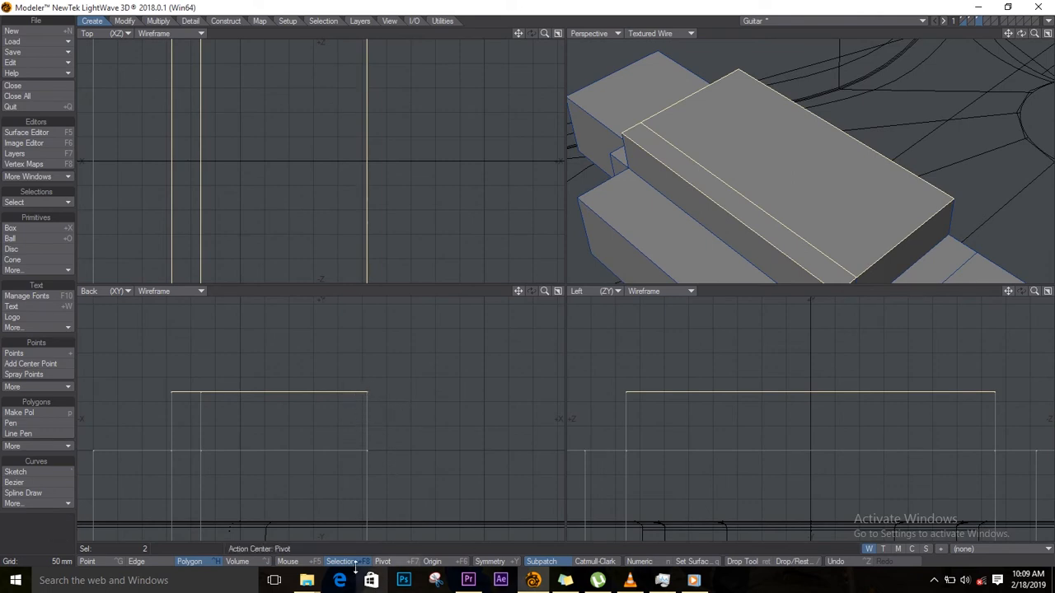
click(307, 567)
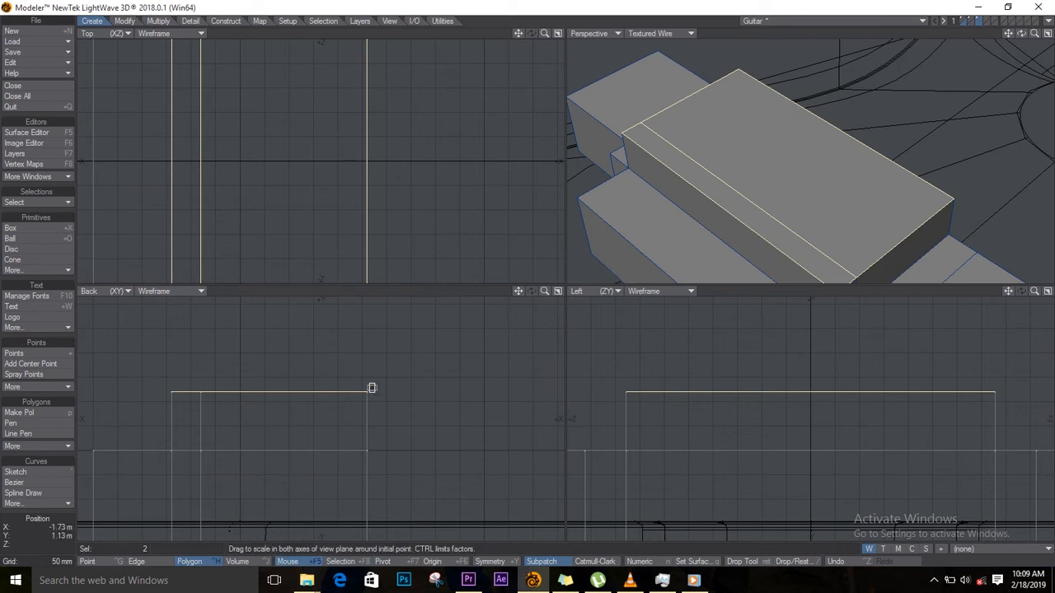
mouse_move(367, 391)
mouse_down()
mouse_move(342, 399)
mouse_move(368, 389)
mouse_up()
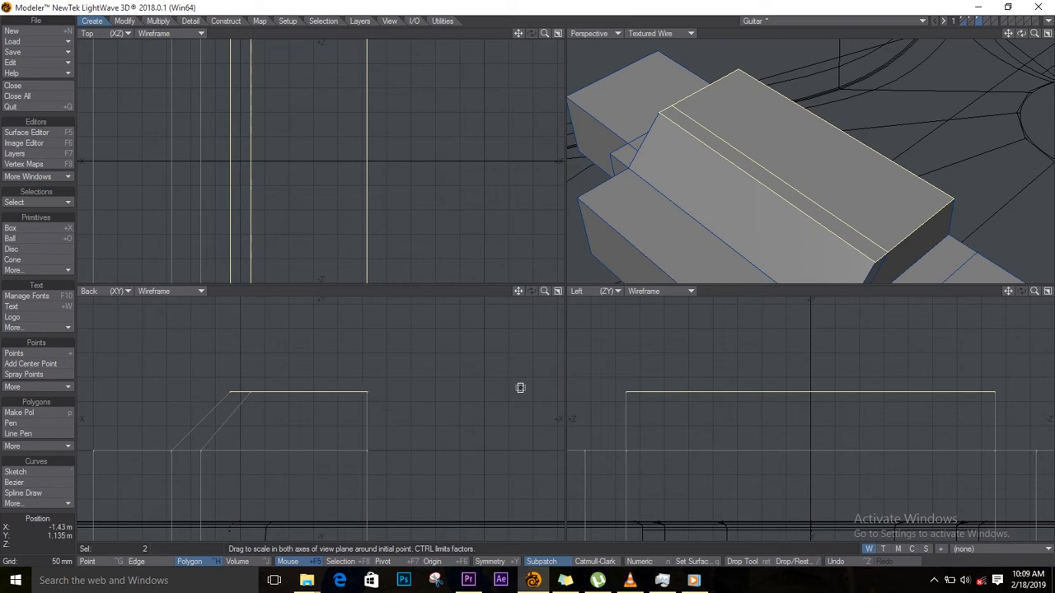
click(341, 561)
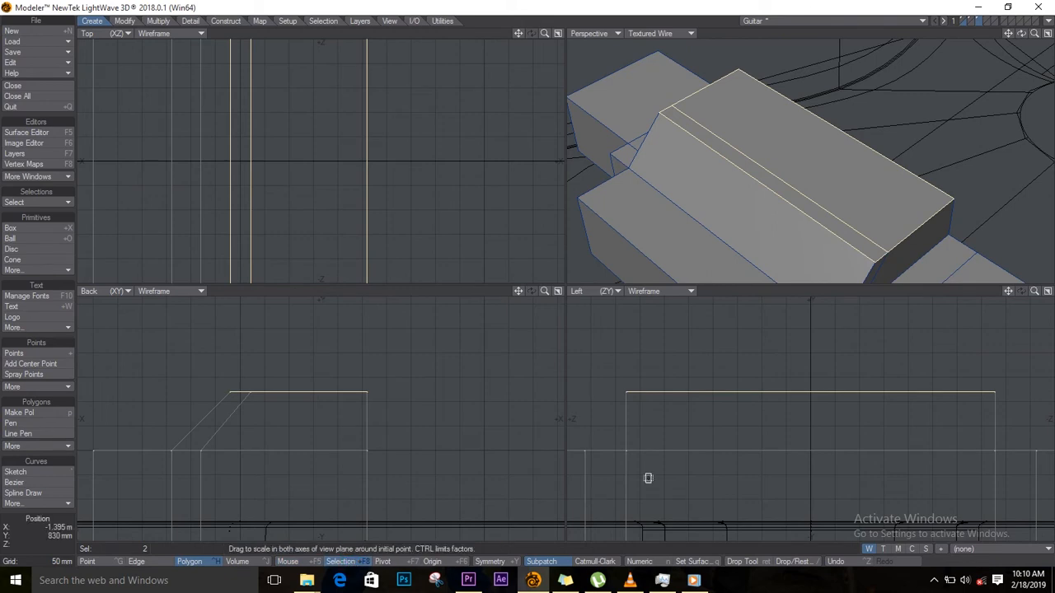
drag(808, 390, 788, 392)
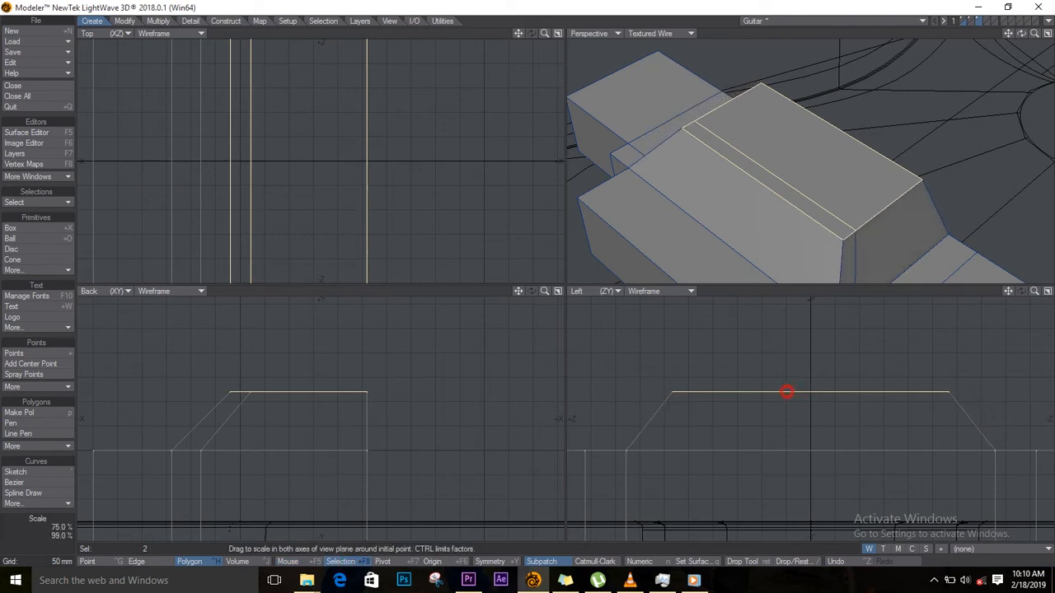
key(space)
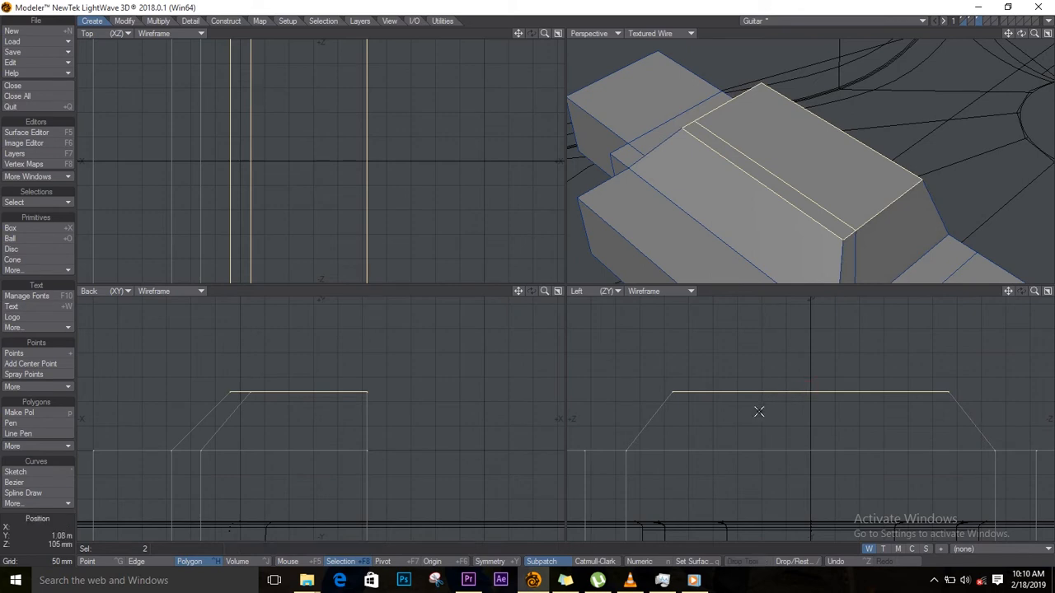
key(slash)
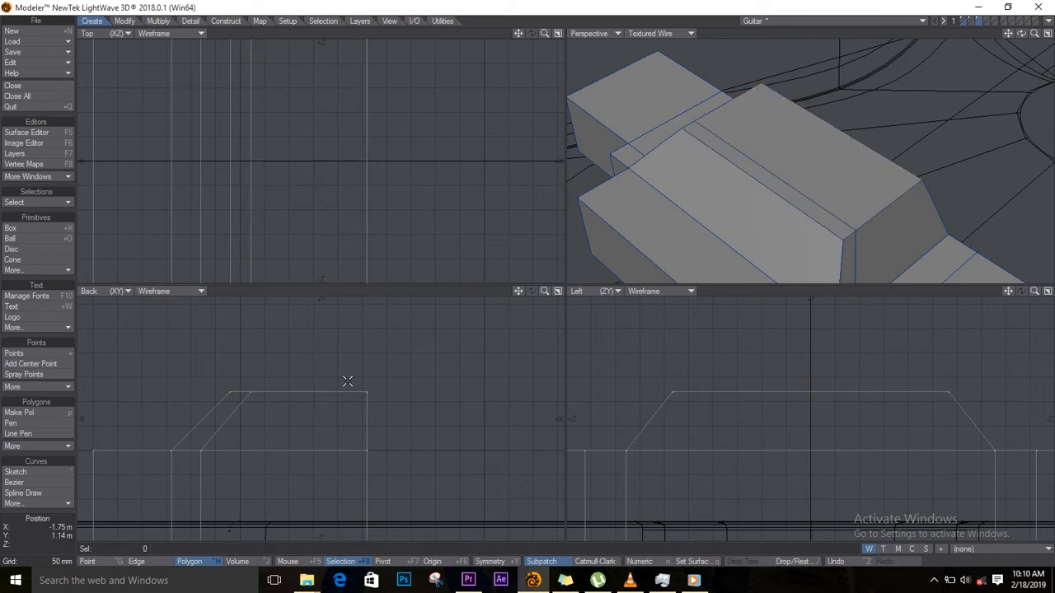
Move the raised block's edge farthest from the sound hole outward and down, forming a shallower slope beside the top face.
key(t)
drag(229, 391, 211, 410)
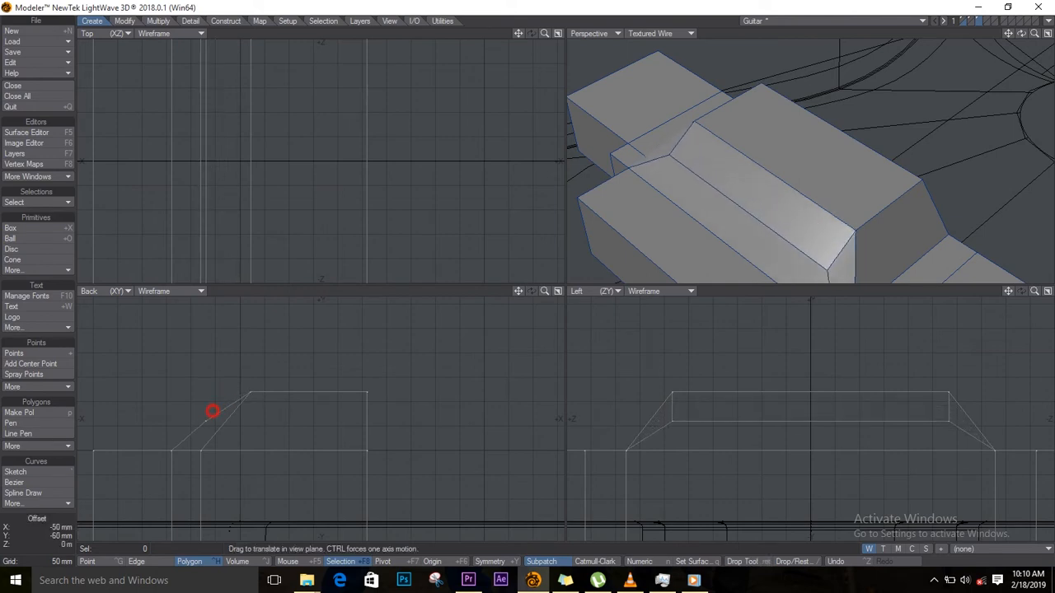
mouse_move(212, 410)
mouse_down()
mouse_move(236, 403)
mouse_move(208, 424)
mouse_move(230, 415)
mouse_up()
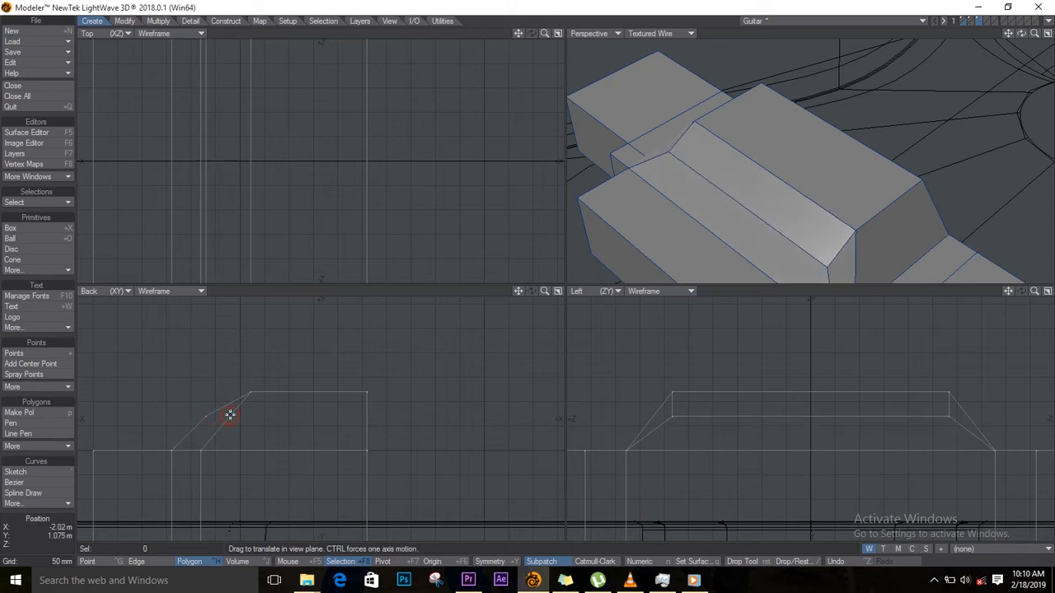
key(space)
click(335, 401)
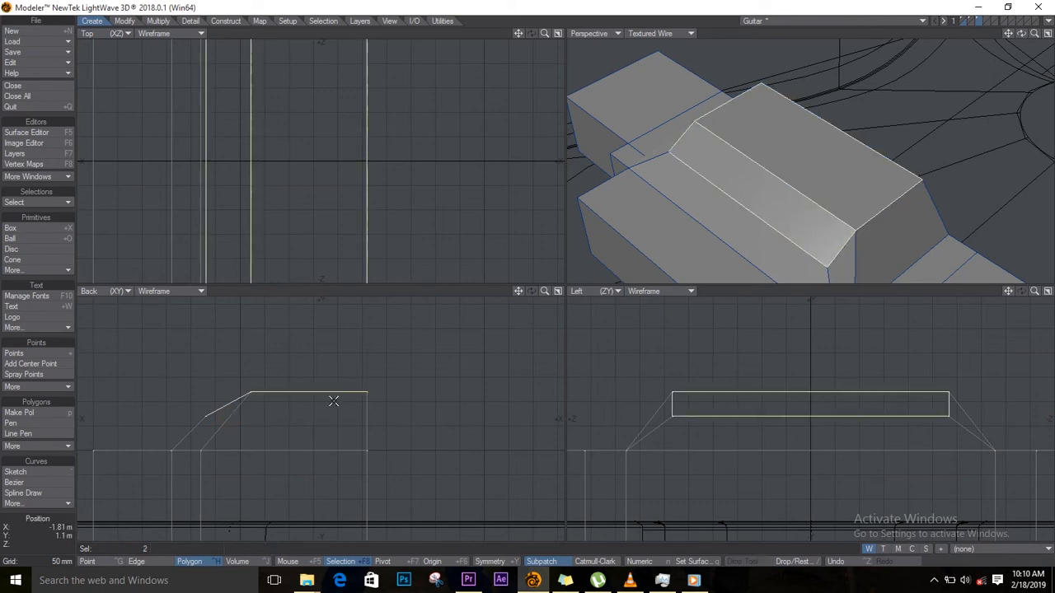
click(326, 404)
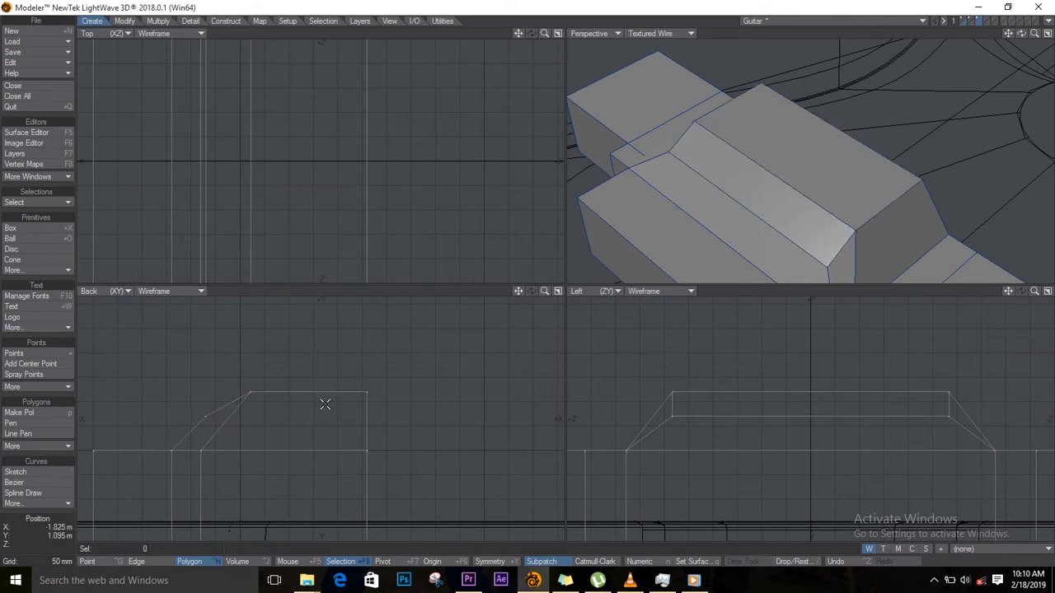
Select all the bottom faces of the bridge, raise them to make the base thinner, and clear the selection.
key(a)
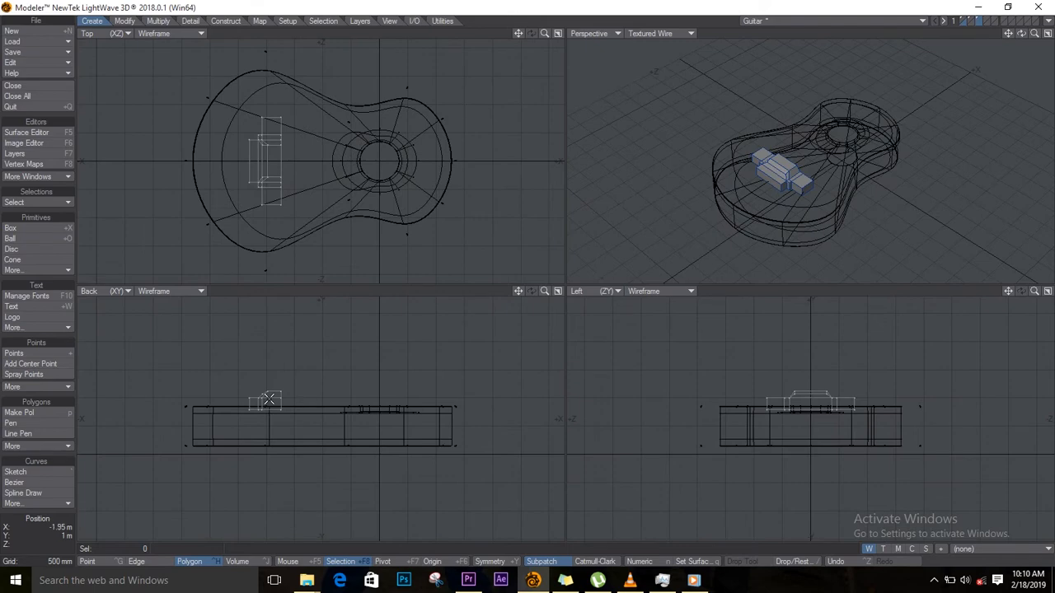
ctrl+alt+drag(265, 399, 410, 417)
mouse_move(393, 417)
right_down()
mouse_move(193, 433)
mouse_move(377, 495)
mouse_move(384, 415)
right_up()
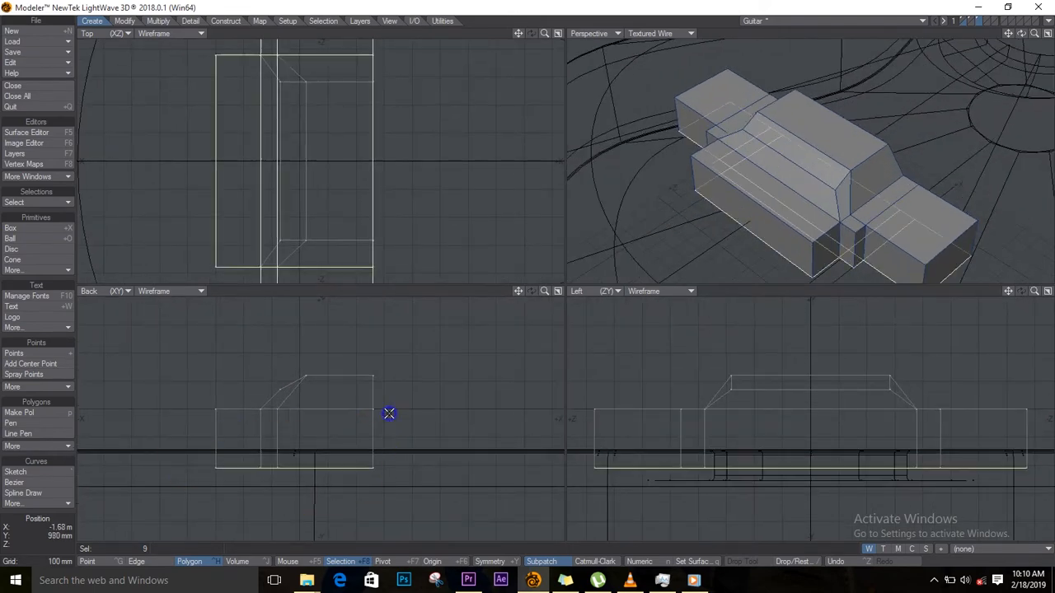
key(t)
drag(324, 478, 321, 457)
key(space)
key(slash)
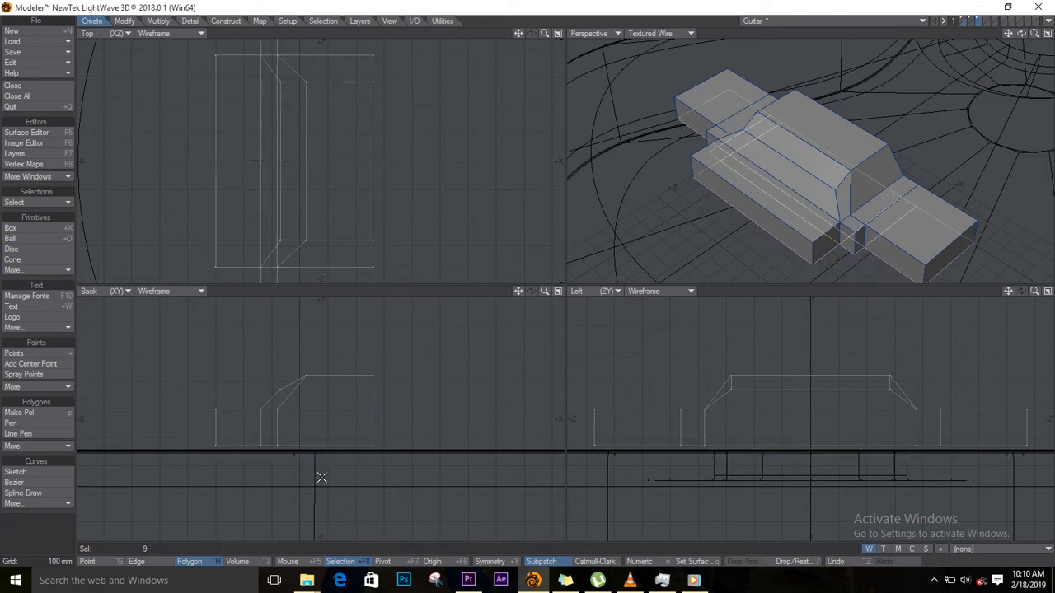
Lower the whole bridge until its base sinks slightly into the top surface of the guitar body.
key(t)
drag(322, 438, 319, 442)
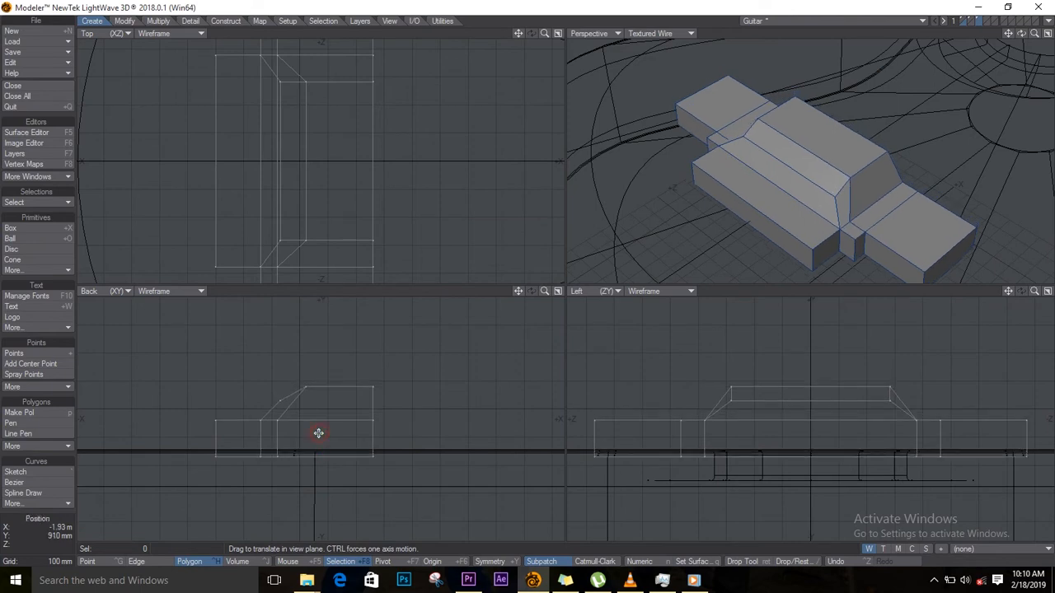
key(space)
key(slash)
key(slash)
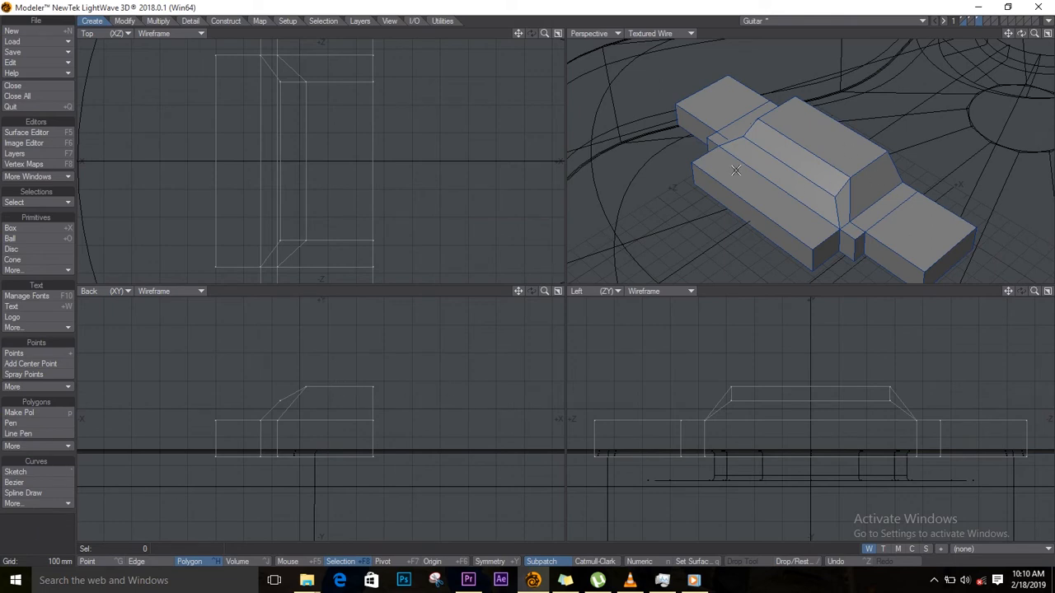
Preview the bridge with subpatch smoothing, turn it off, and knife a lengthwise cut through the middle of the raised block and wings.
key(Tab)
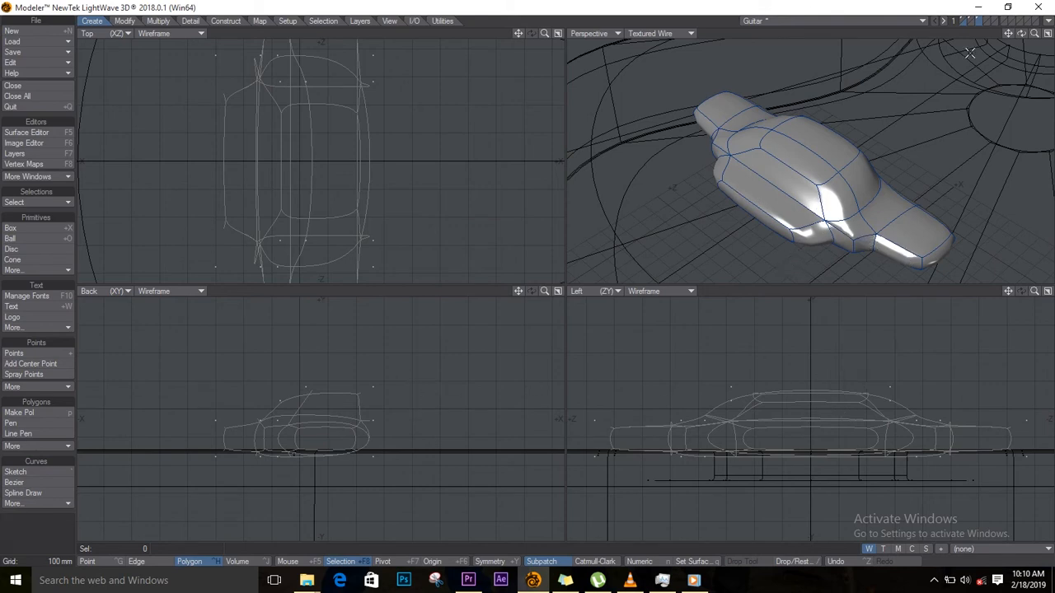
key(Tab)
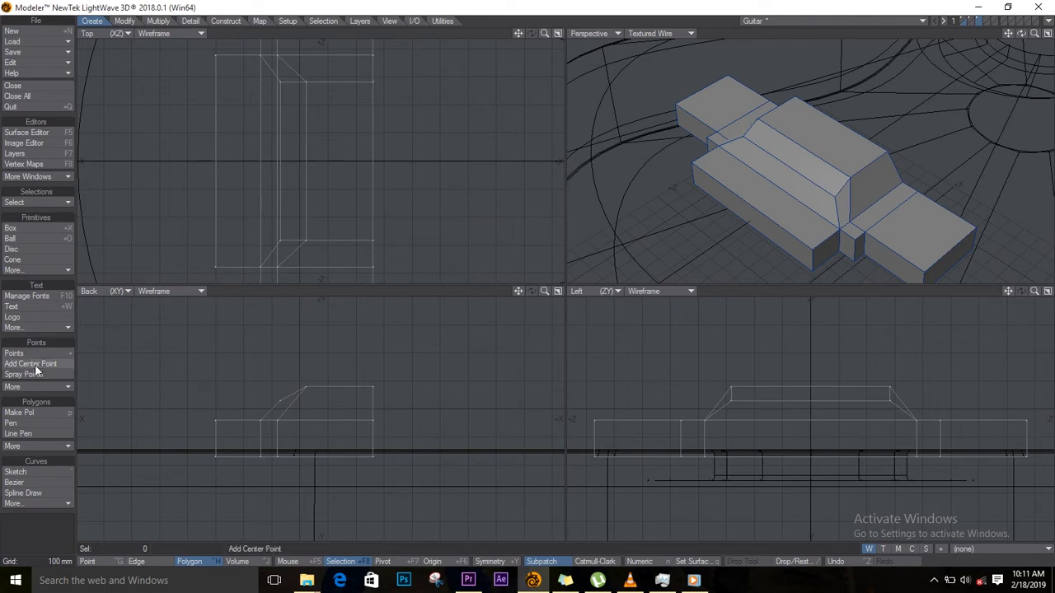
click(157, 21)
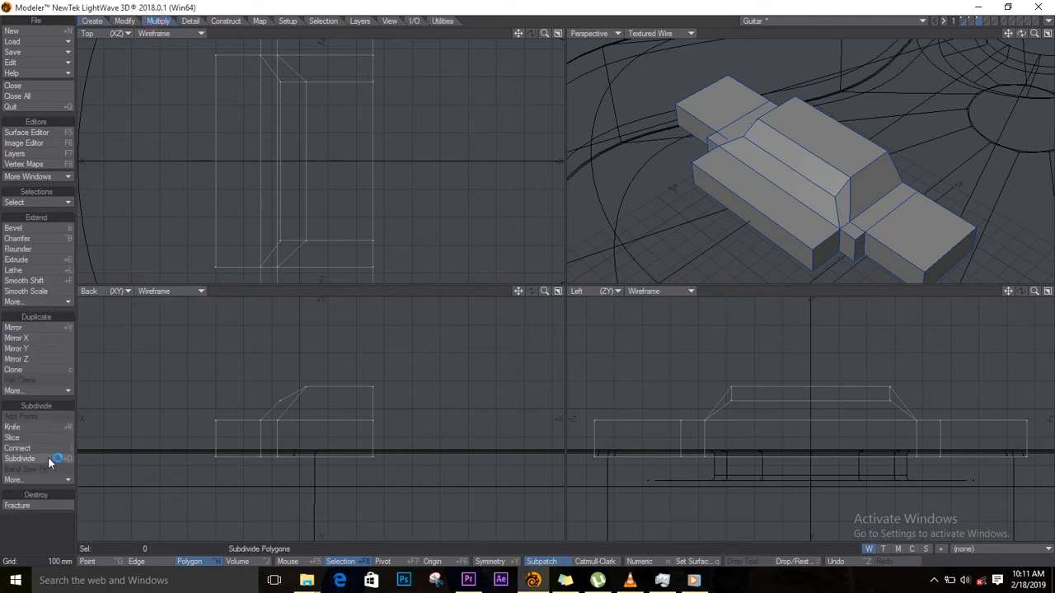
click(38, 426)
drag(332, 369, 329, 485)
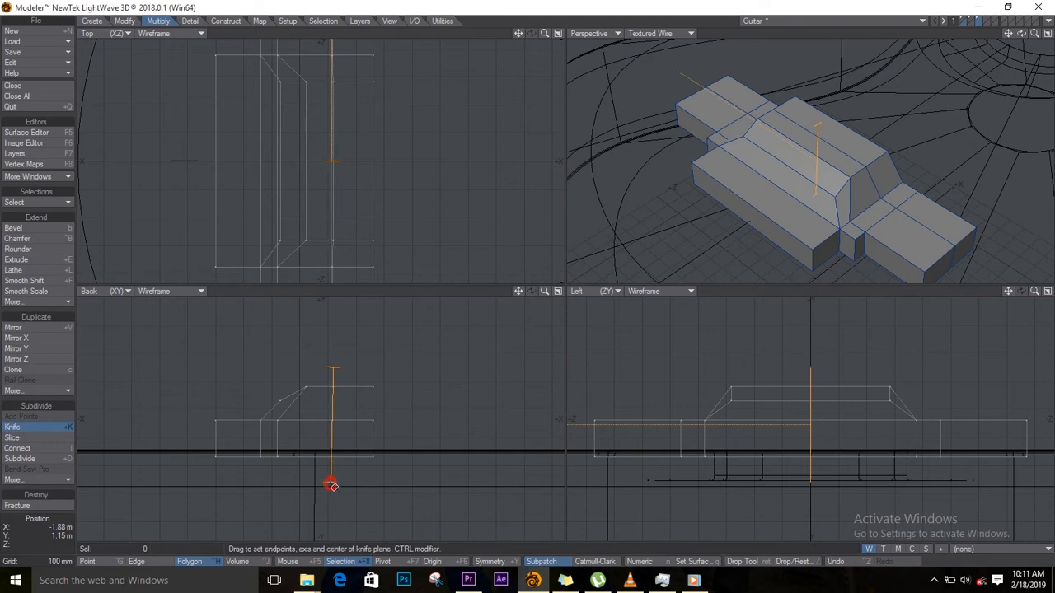
key(space)
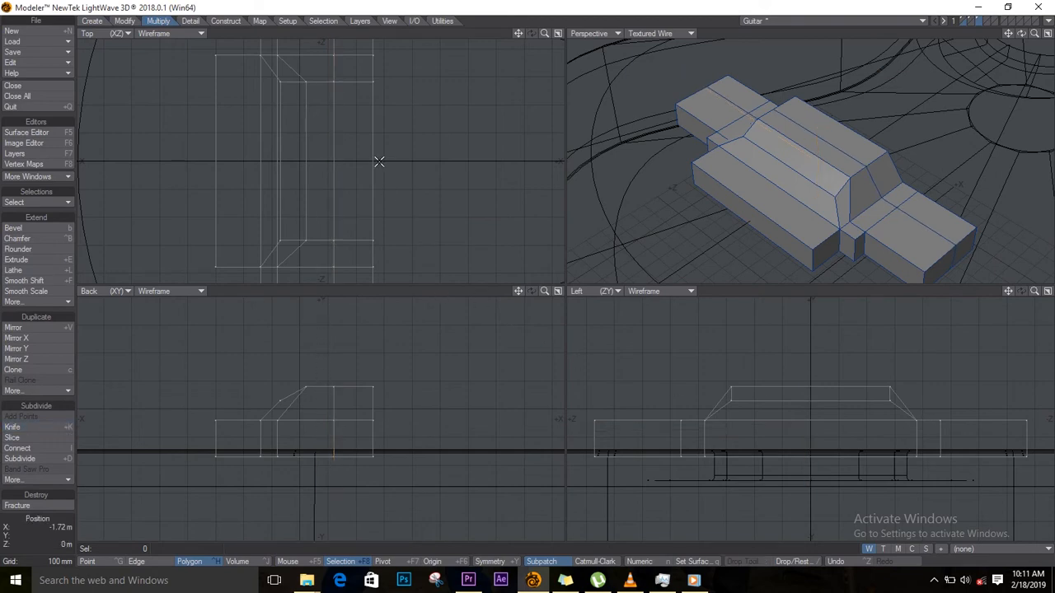
Select the middle points at both ends of the bridge, stretch them outward lengthwise into pointed tips, and clear the selection.
key(a)
ctrl+alt+drag(239, 158, 331, 156)
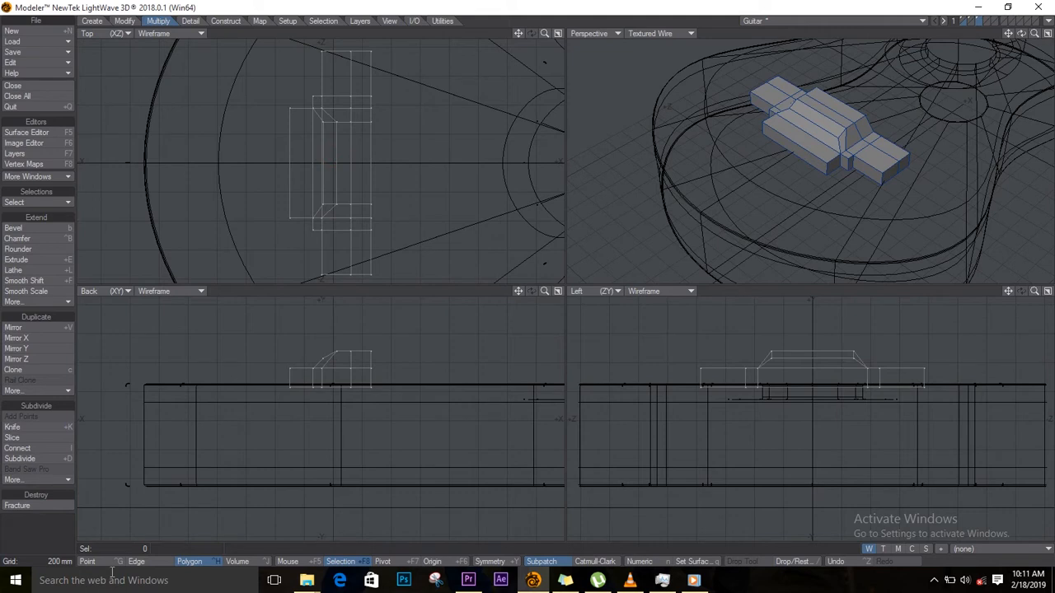
click(87, 561)
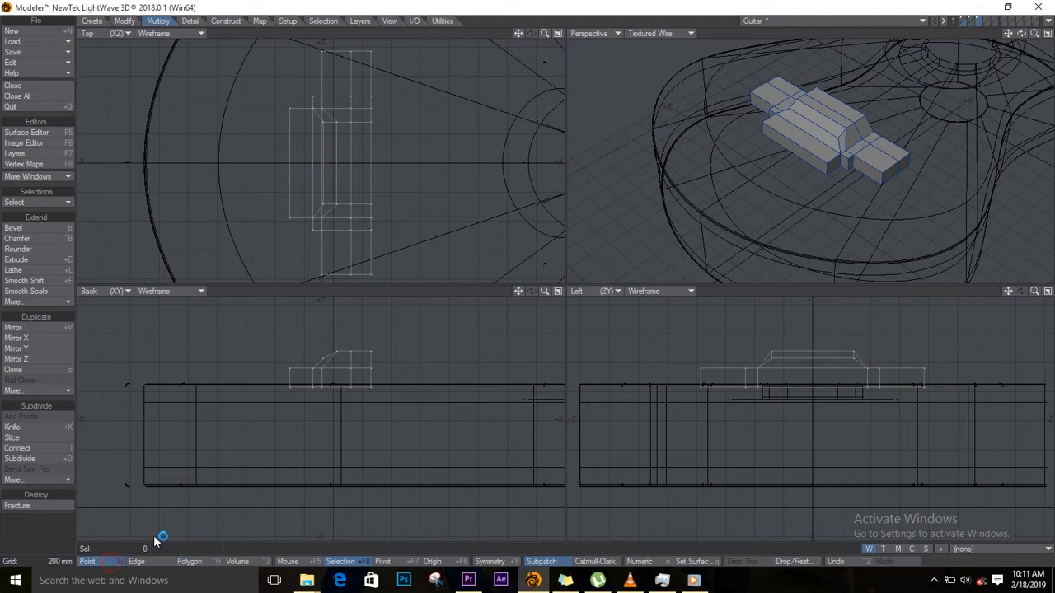
click(350, 51)
click(351, 276)
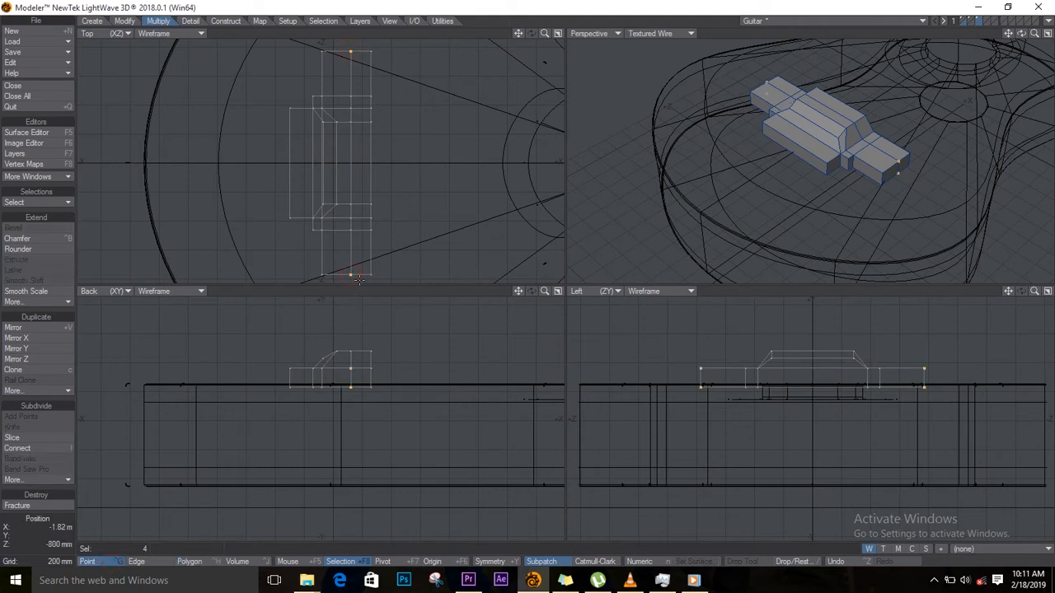
key(h)
drag(353, 156, 353, 156)
key(slash)
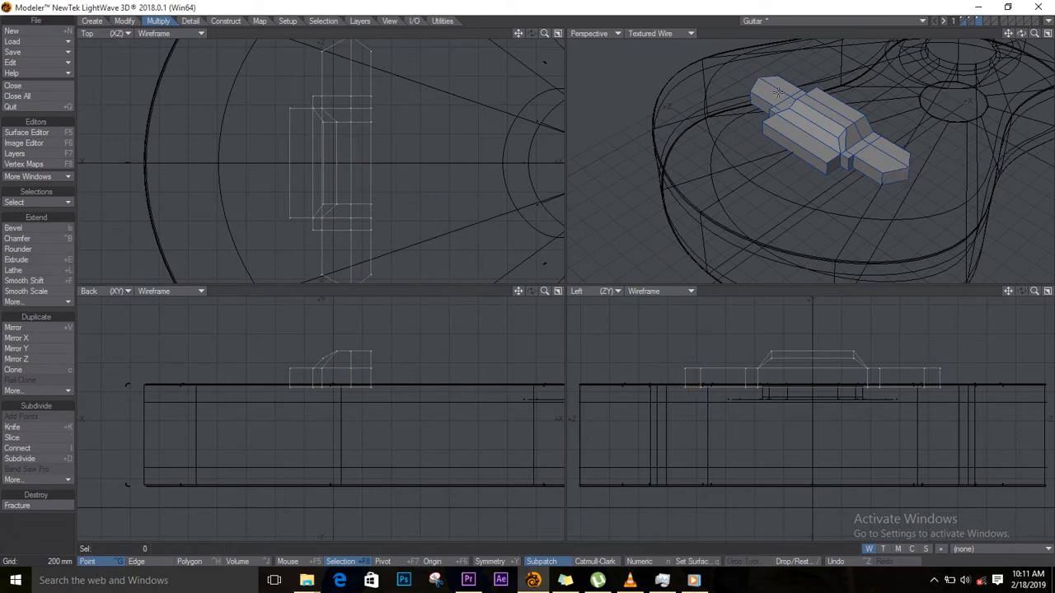
Select the full band of side faces around the bridge base, Smooth Shift it in place, and turn on subpatch smoothing.
drag(1021, 33, 848, 151)
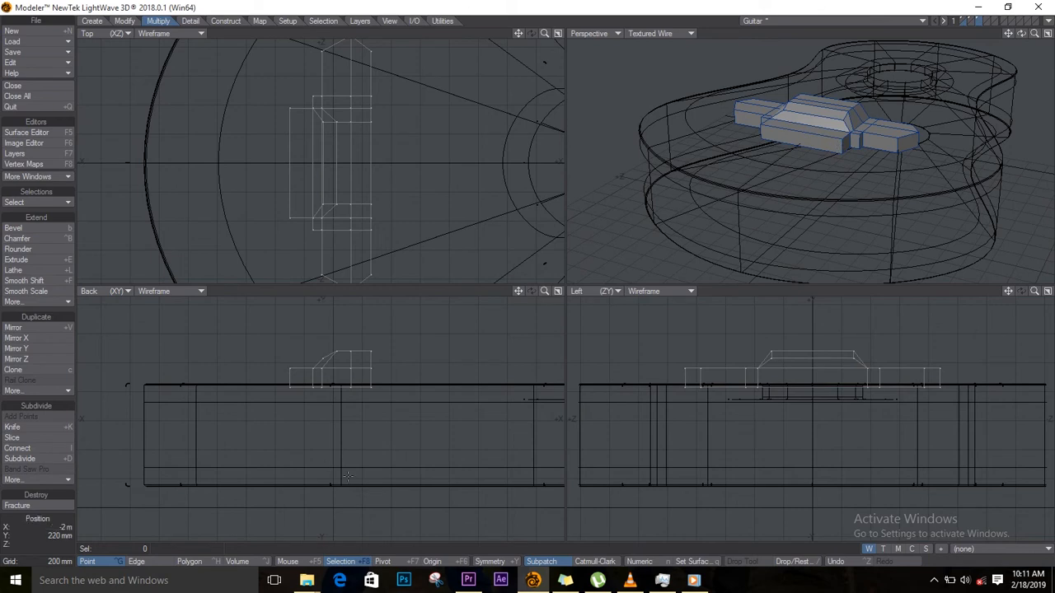
click(210, 561)
drag(839, 142, 868, 142)
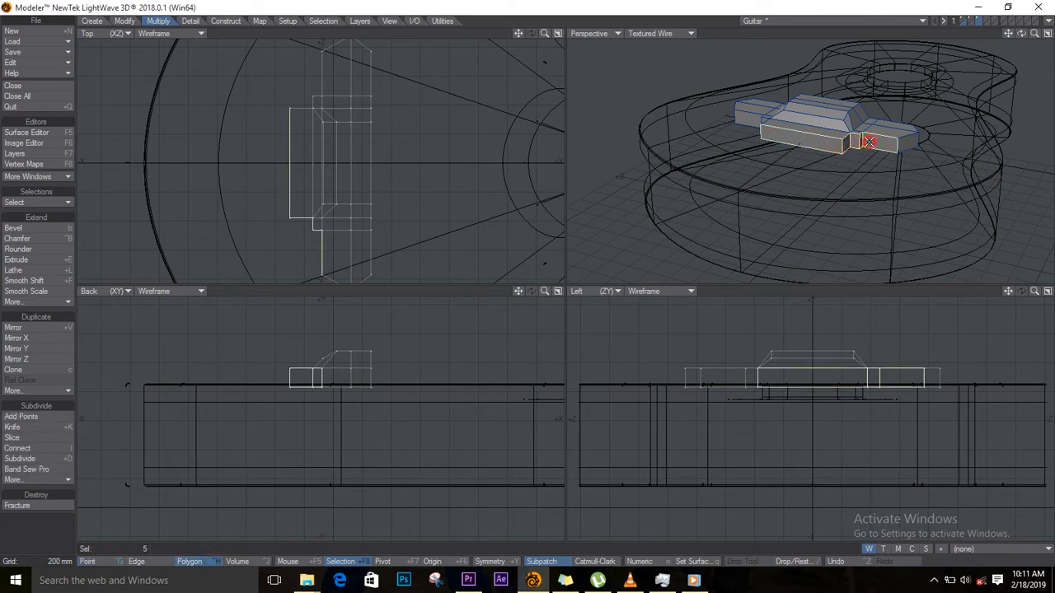
click(58, 202)
click(71, 211)
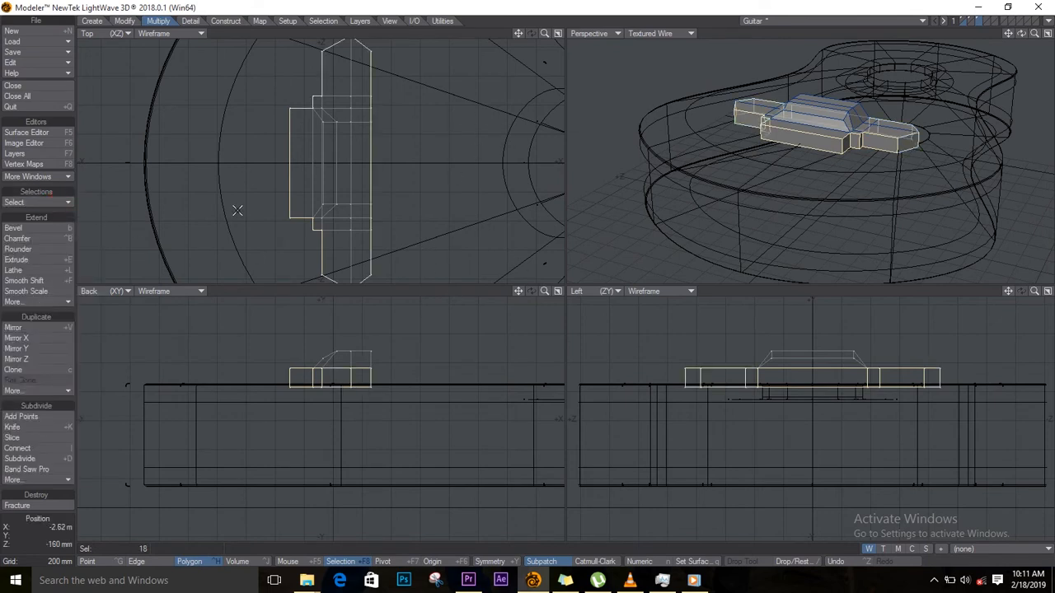
click(92, 363)
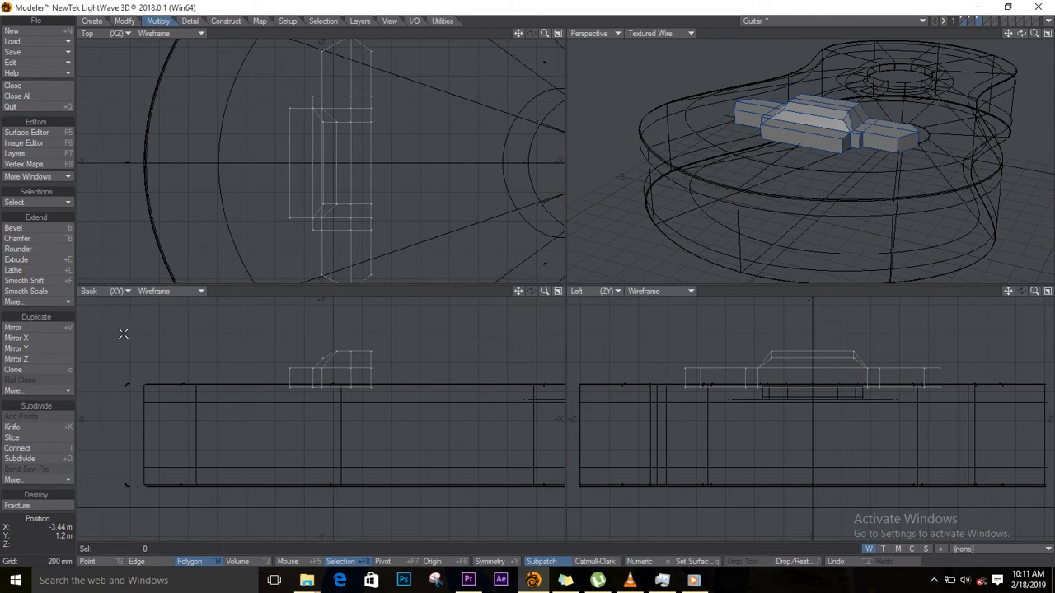
key(Tab)
mouse_move(1021, 34)
mouse_down()
mouse_move(881, 10)
mouse_move(880, 33)
mouse_move(1019, 50)
mouse_move(944, 66)
mouse_up()
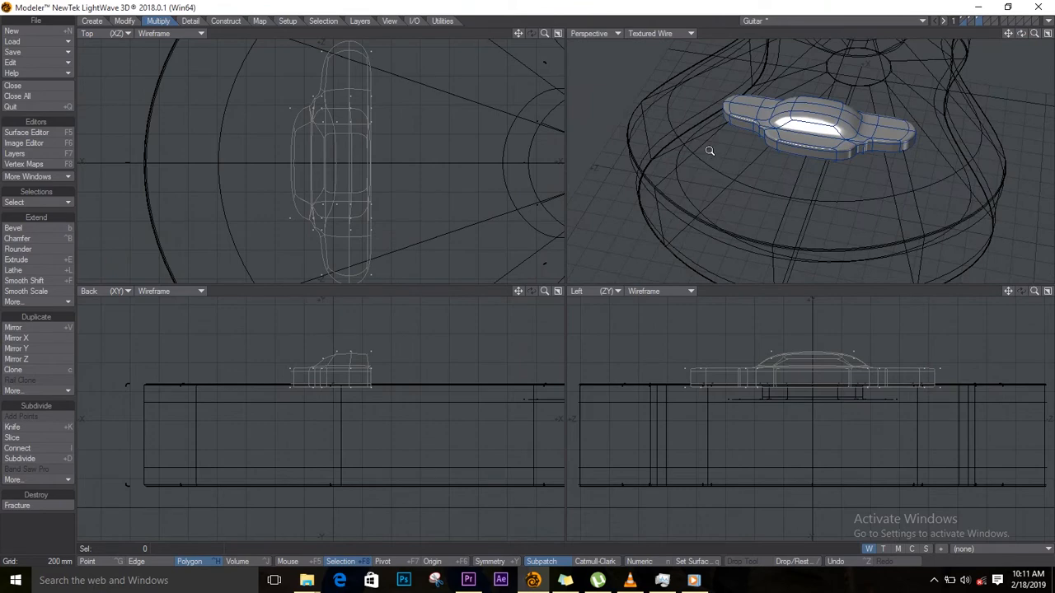
Select the wing tops and the raised block's sloped end faces, Smooth Shift them in place to tighten their edges, and clear the selection.
ctrl+alt+drag(342, 189, 386, 192)
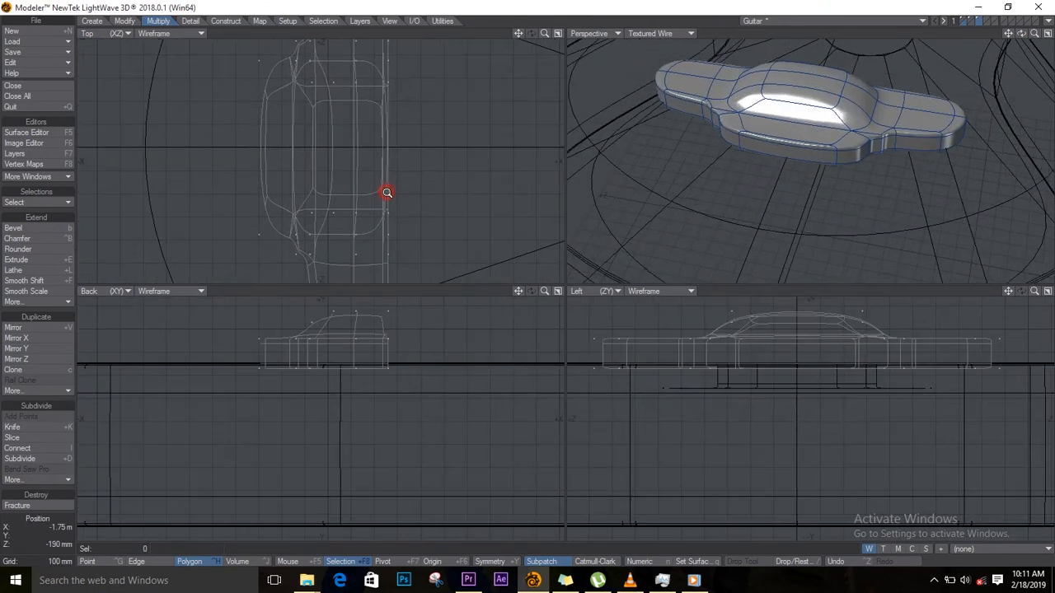
mouse_move(879, 98)
mouse_down()
mouse_move(866, 112)
mouse_move(922, 111)
mouse_move(867, 124)
mouse_up()
mouse_move(751, 74)
mouse_down()
mouse_move(703, 87)
mouse_move(738, 102)
mouse_up()
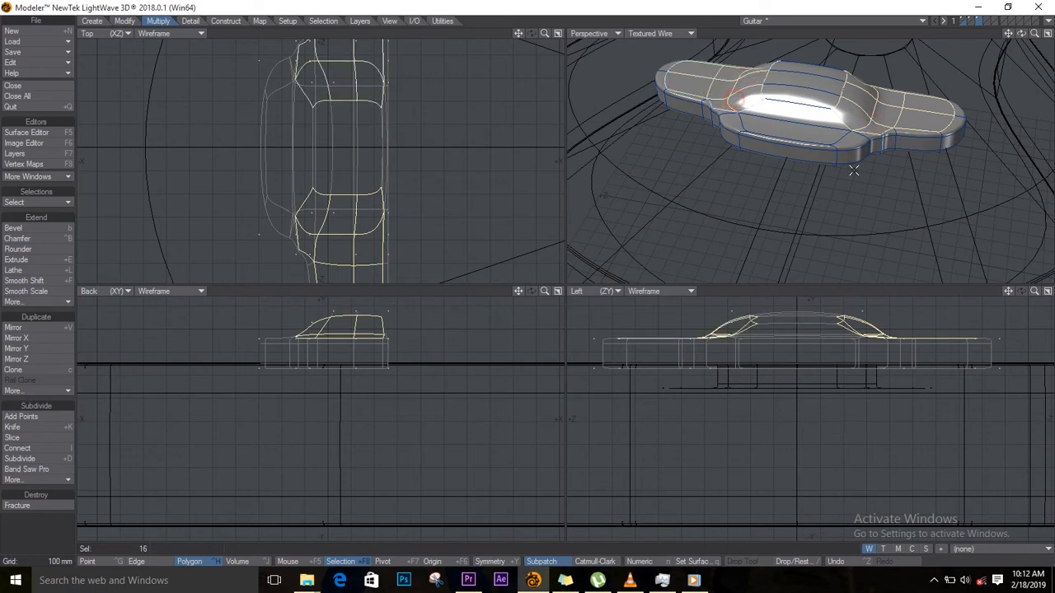
key(f)
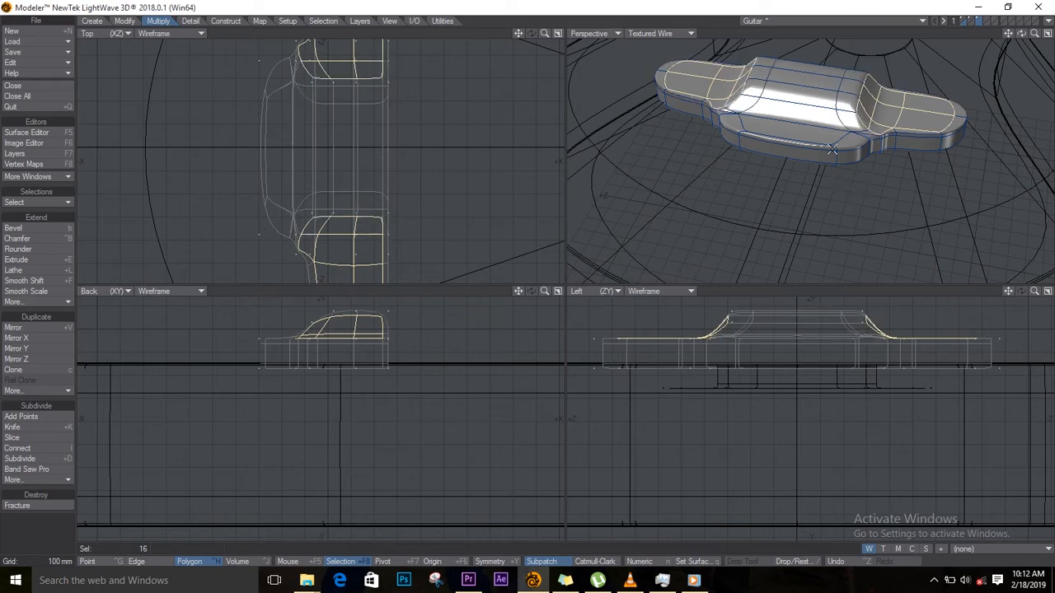
key(/)
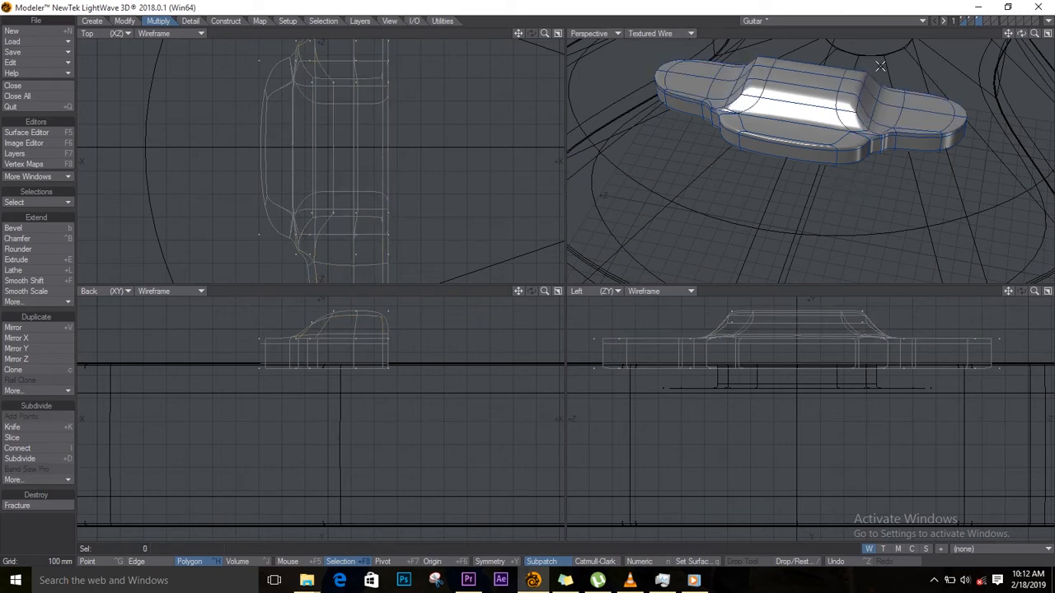
Set the perspective view's shading to Texture and inspect the smoothed bridge without its wire overlay.
click(683, 38)
click(689, 91)
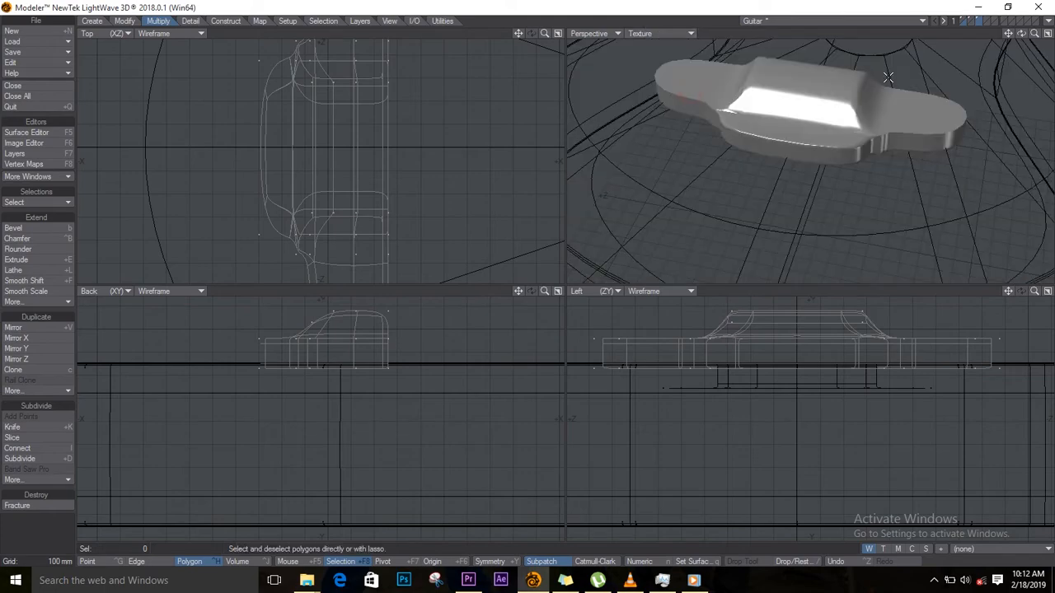
mouse_move(1013, 34)
mouse_down()
mouse_move(767, 52)
mouse_move(712, 117)
mouse_move(722, 33)
mouse_move(955, 77)
mouse_move(1020, 46)
mouse_move(1029, 10)
mouse_up()
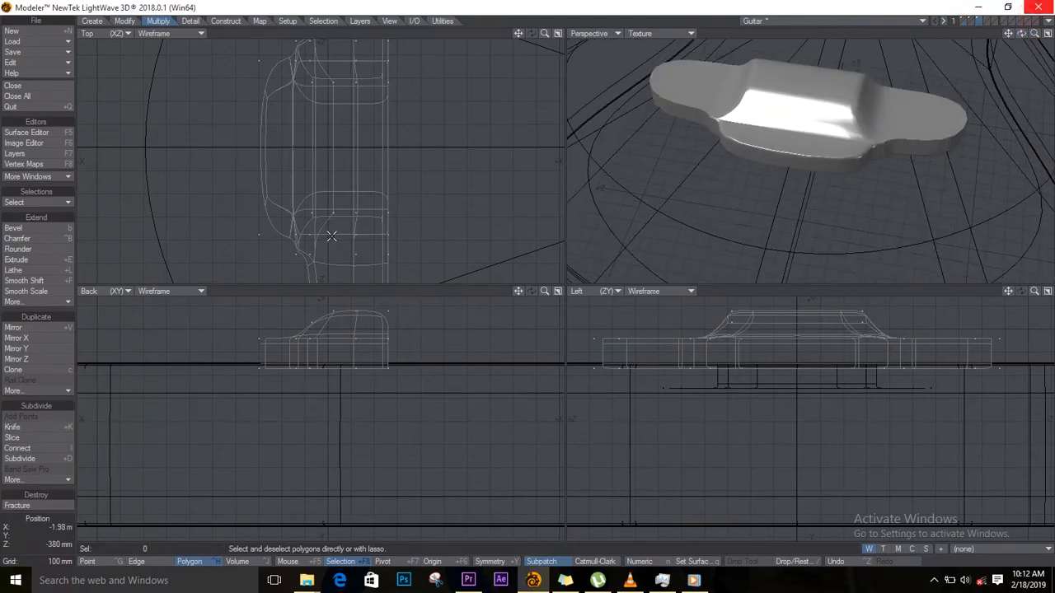
Select the rounded tip faces at the bridge's +Z end, move them inward to shorten that wing, and clear the selection.
ctrl+alt+drag(391, 209, 333, 223)
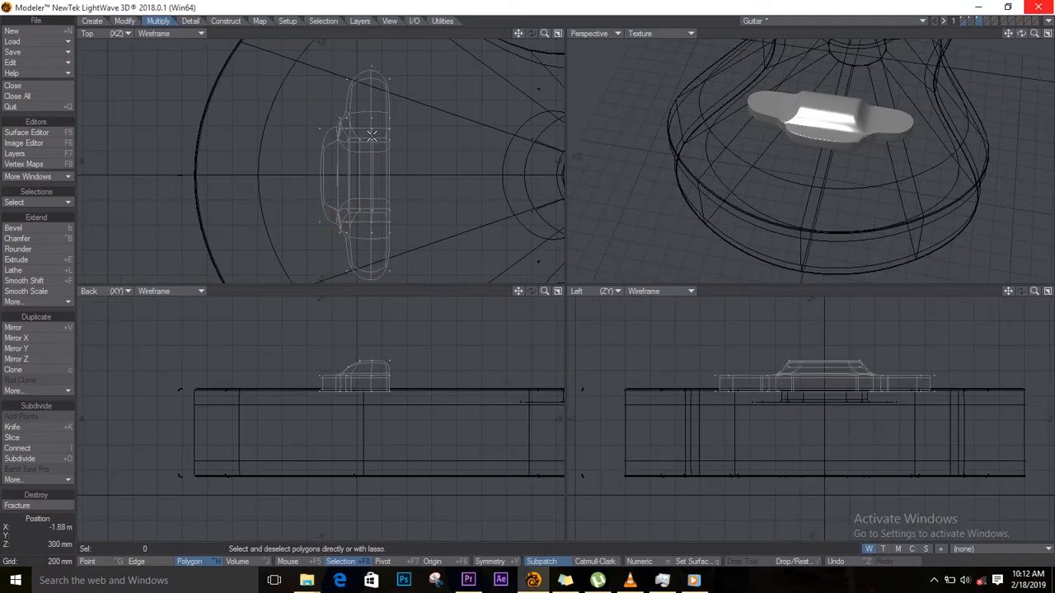
mouse_move(340, 97)
right_down()
mouse_move(404, 92)
mouse_move(404, 73)
mouse_move(318, 58)
mouse_move(341, 91)
right_up()
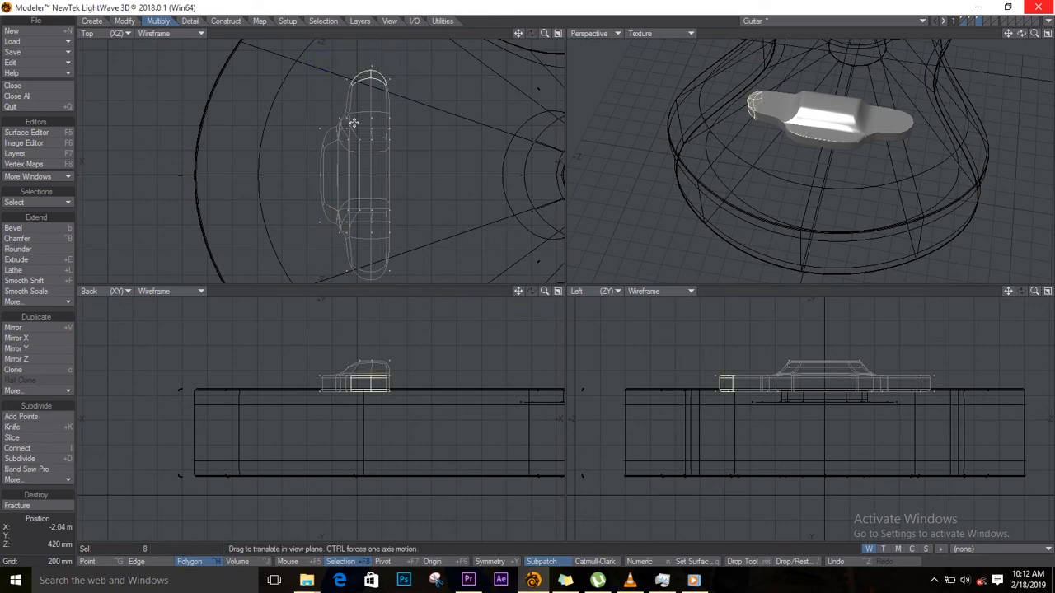
drag(370, 80, 370, 90)
key(space)
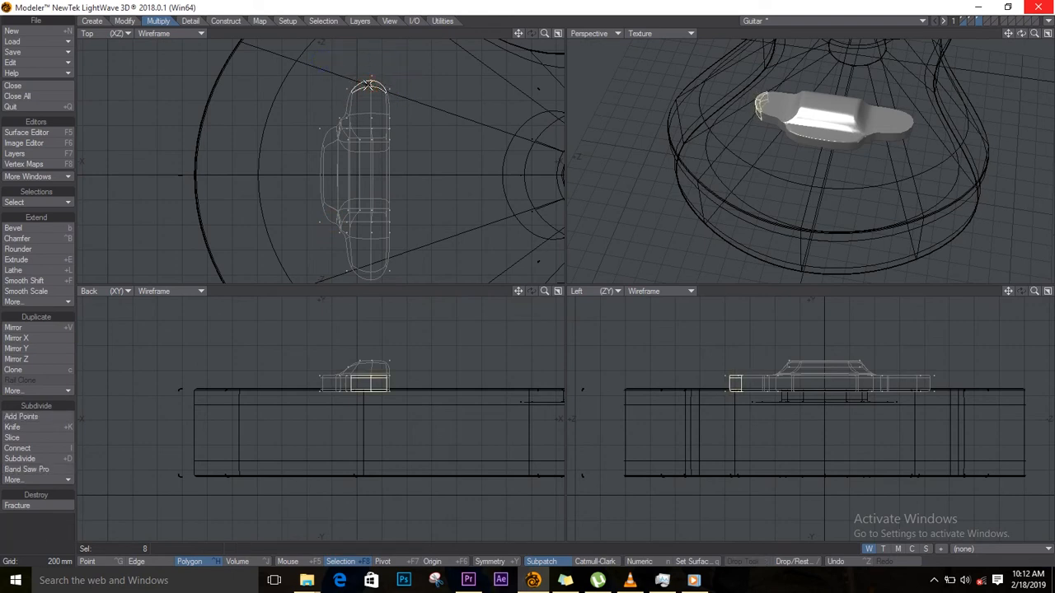
key(slash)
Shorten the opposite wing by moving the tip faces at the bridge's -Z end inward, and clear the selection.
mouse_move(346, 254)
right_down()
mouse_move(435, 273)
mouse_move(342, 248)
right_up()
key(t)
drag(372, 268, 375, 261)
key(space)
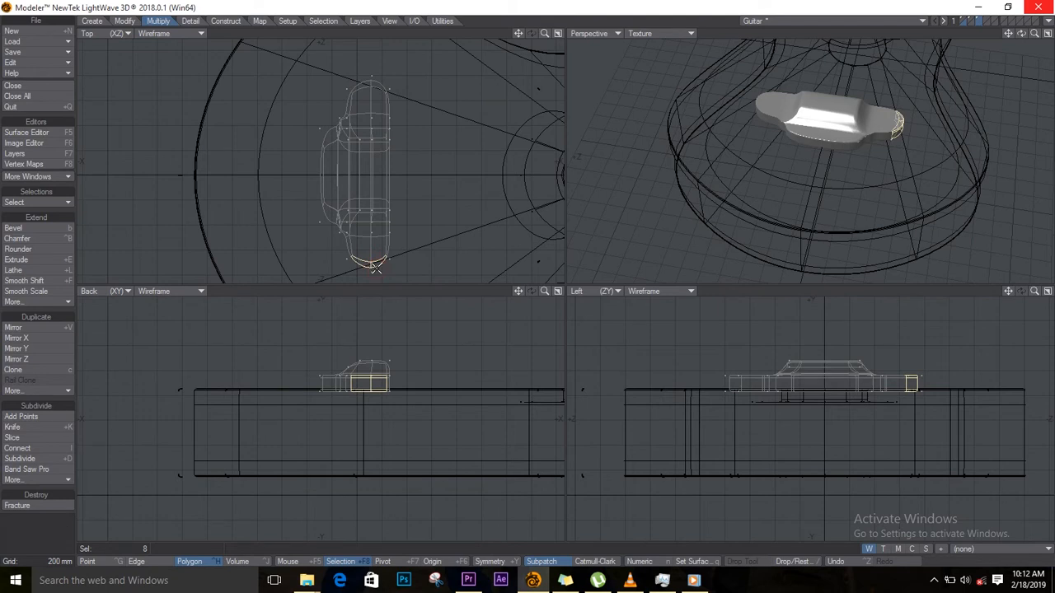
key(slash)
Select all faces of the bridge's -Z end section, move them outward to lengthen the middle block, and clear the selection.
mouse_move(291, 180)
right_down()
mouse_move(396, 177)
mouse_move(408, 286)
mouse_move(321, 296)
mouse_move(309, 285)
mouse_move(447, 264)
mouse_move(424, 294)
mouse_move(316, 194)
right_up()
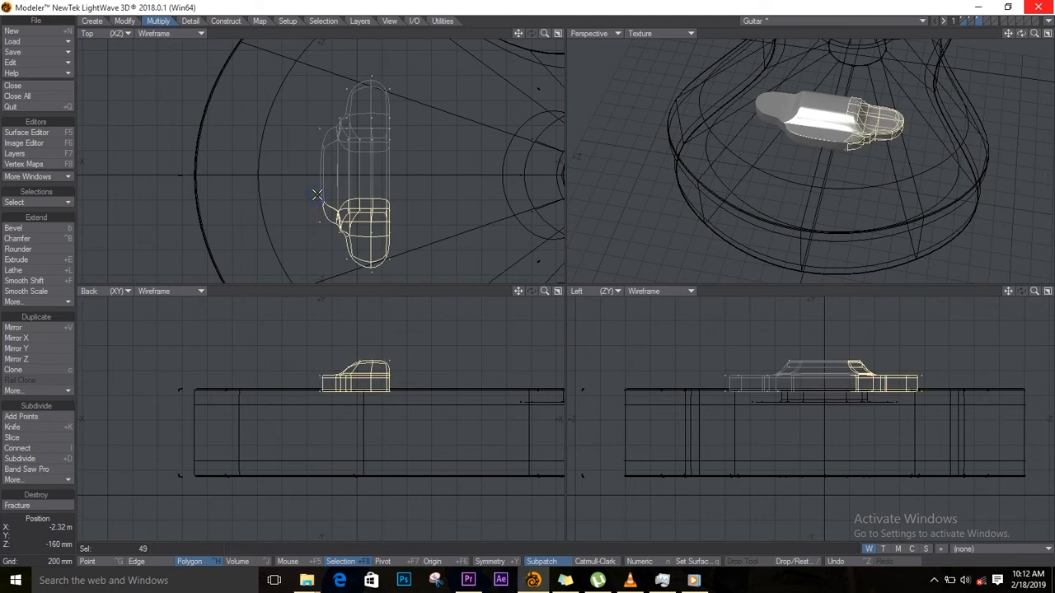
key(t)
drag(375, 207, 375, 227)
key(/)
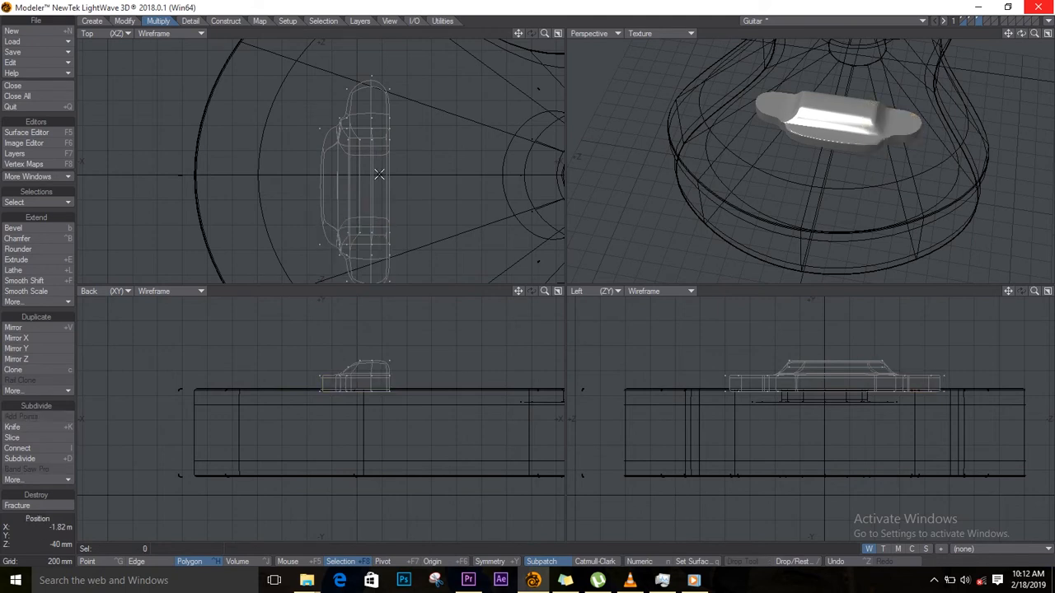
Move the whole bridge toward +Z and slightly toward -X to centre it across the guitar body.
drag(371, 200, 371, 198)
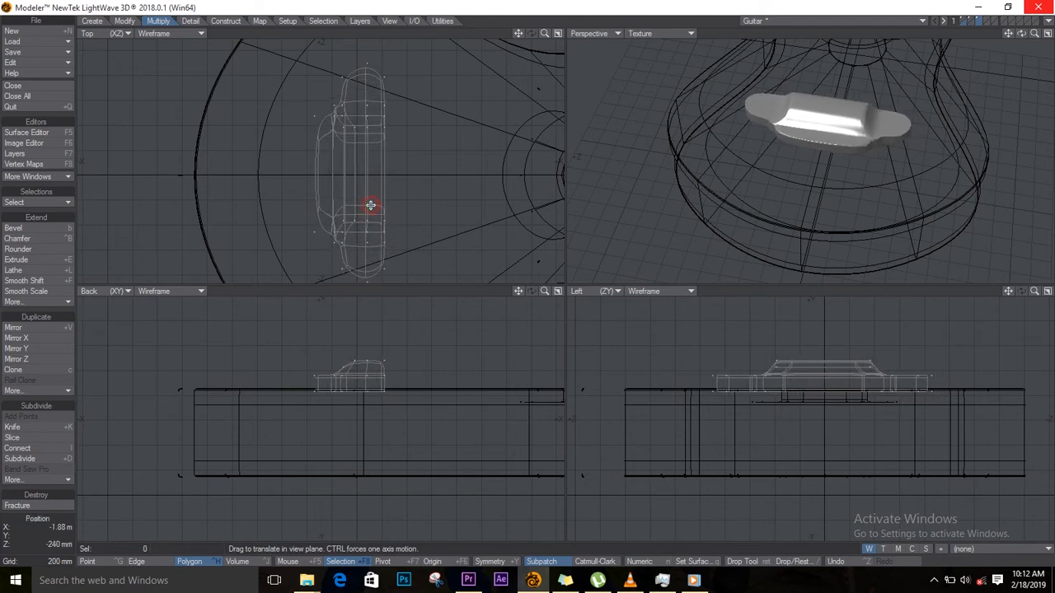
key(Return)
key(slash)
key(slash)
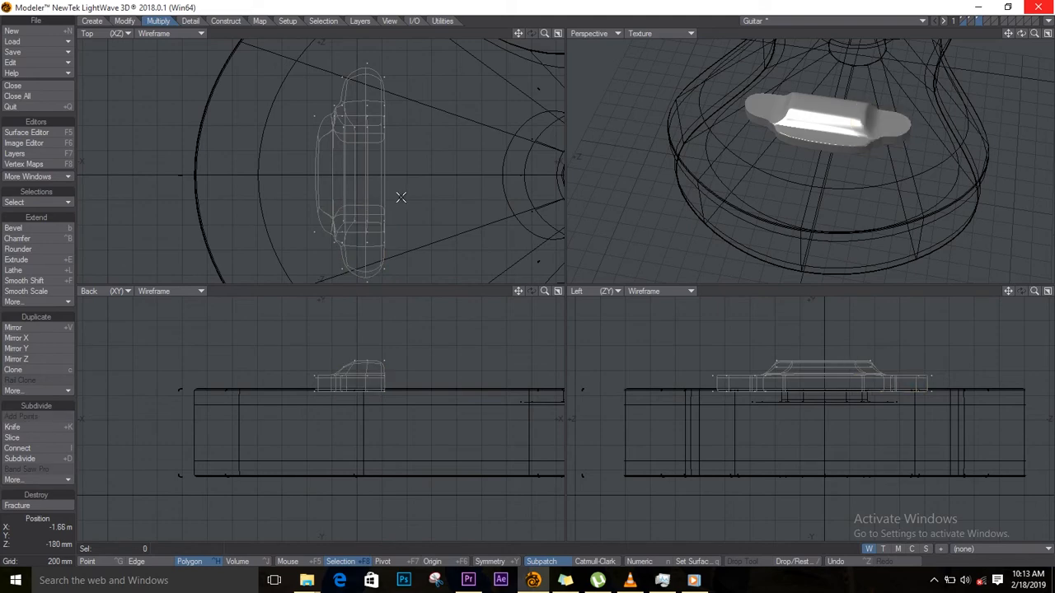
Bring the body and sound hole ring layers into the foreground together with the bridge layer.
key(a)
drag(1020, 33, 516, 290)
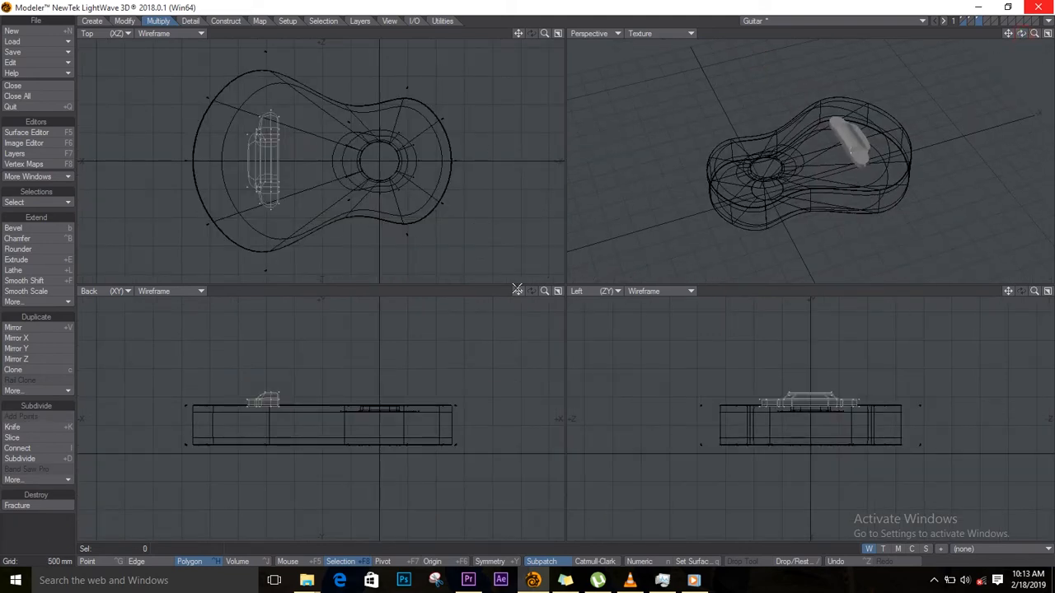
click(963, 20)
shift+click(970, 20)
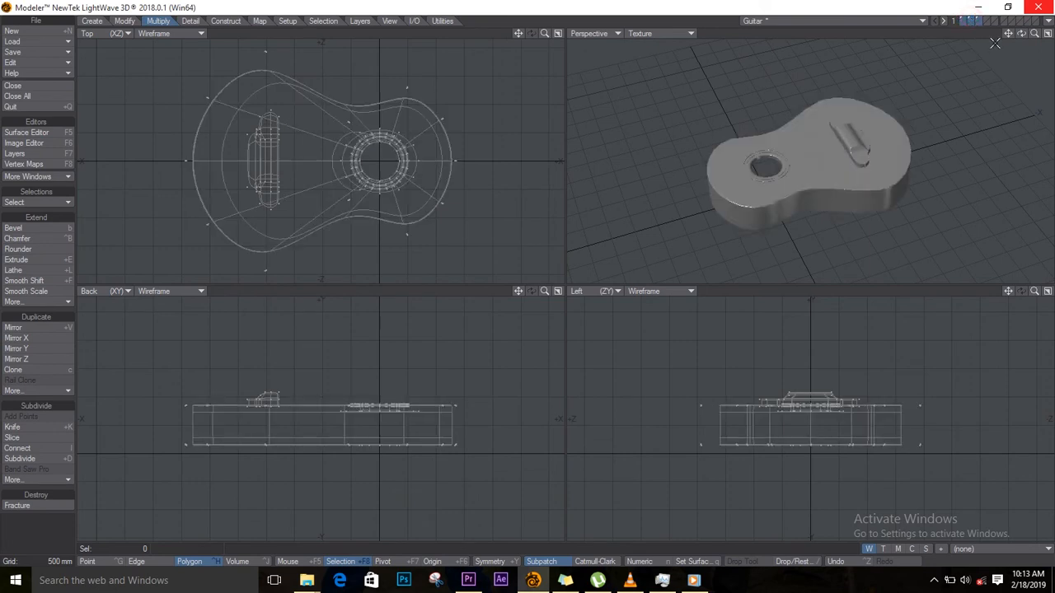
drag(1021, 33, 773, 71)
ctrl+alt+drag(839, 400, 909, 402)
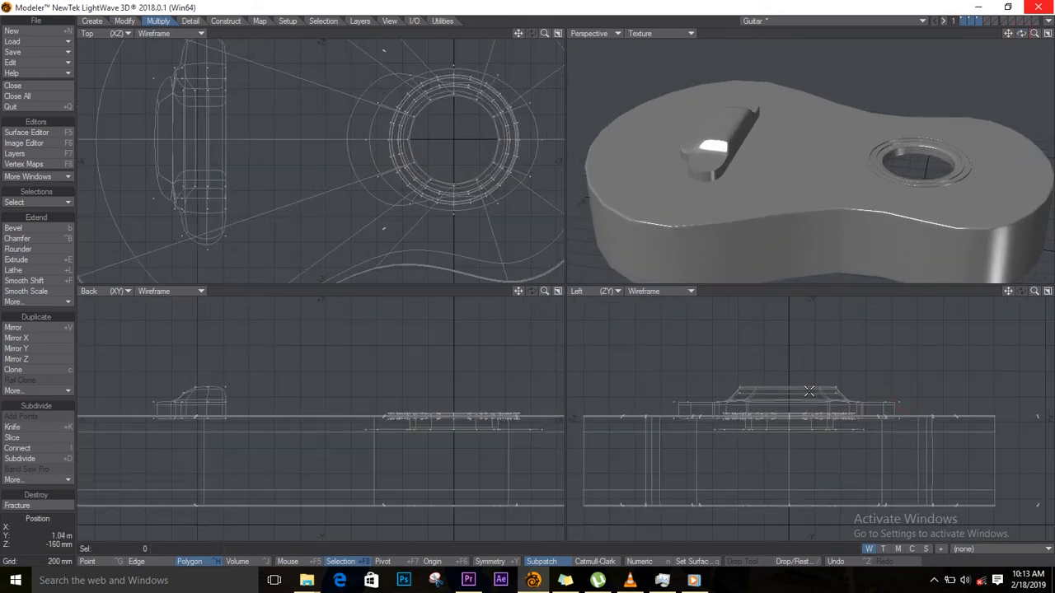
Select all connected polygons of the bridge and scale it down uniformly.
drag(810, 392, 801, 391)
key(])
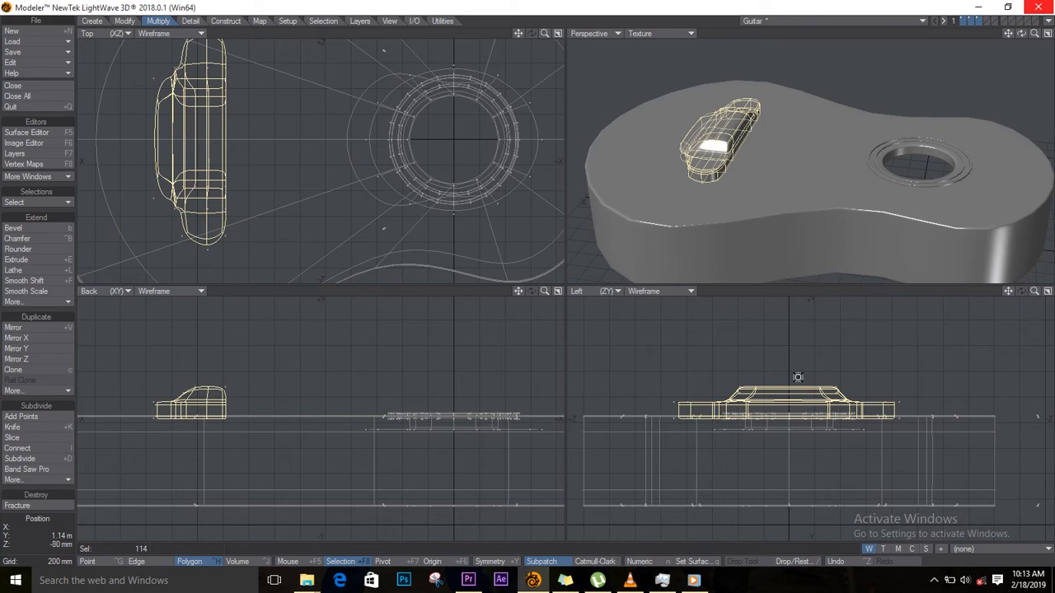
key(shift+h)
drag(208, 406, 193, 414)
Move the scaled bridge slightly toward the sound hole, seat it on the body's top surface, and clear the selection.
key(t)
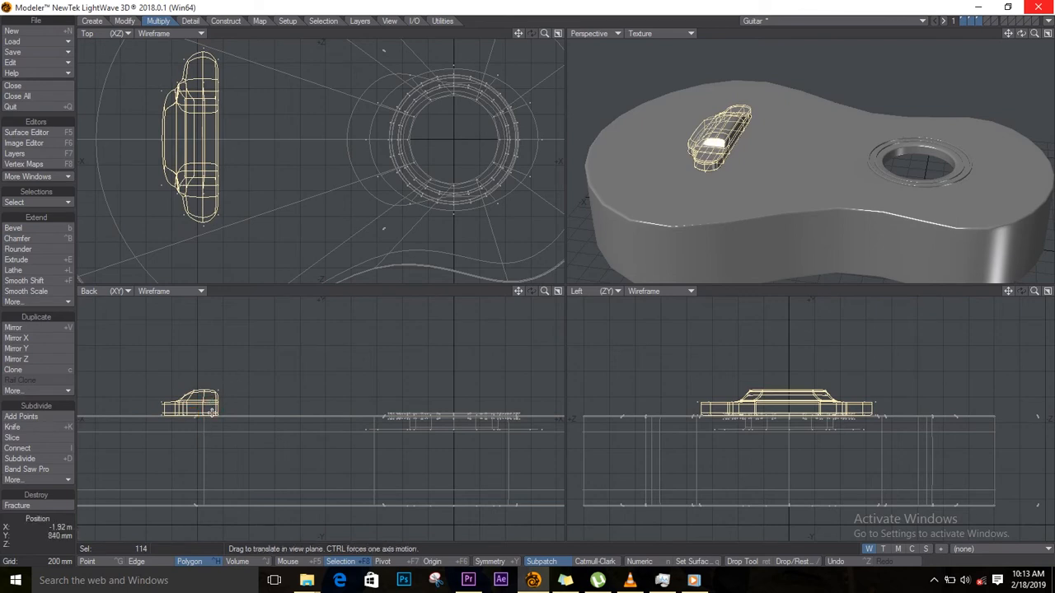
drag(214, 407, 223, 409)
key(space)
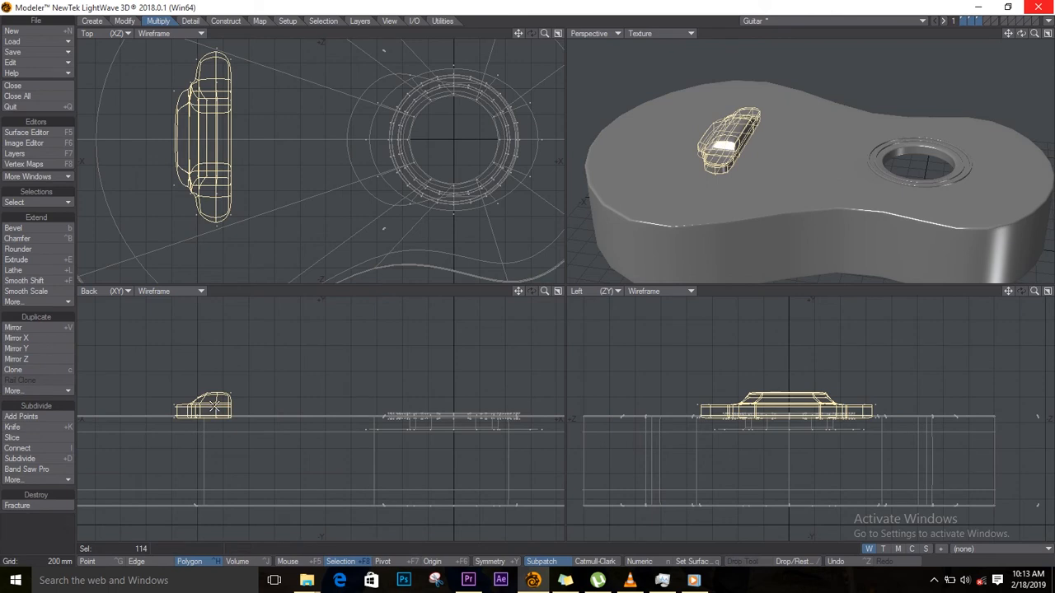
key(slash)
drag(1021, 33, 375, 54)
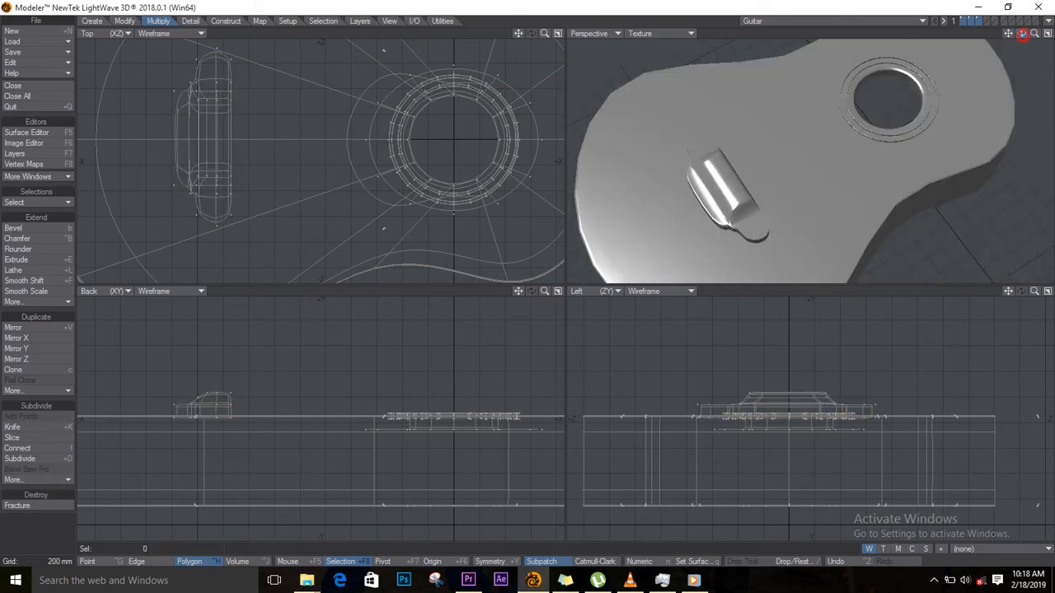
mouse_move(1021, 33)
mouse_down()
mouse_move(1041, 53)
mouse_move(1002, 33)
mouse_up()
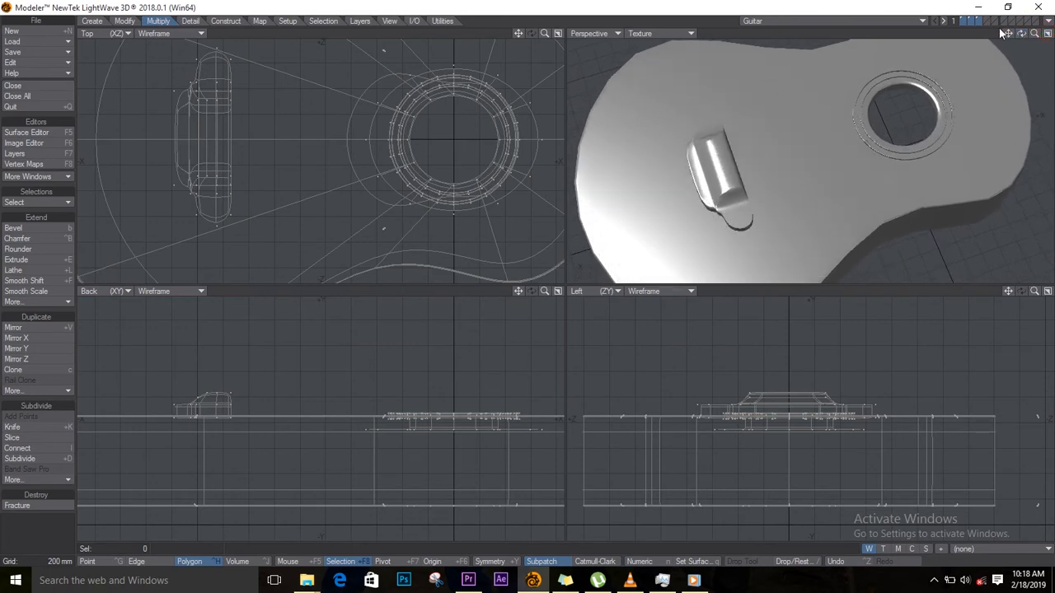
Switch to the empty fourth layer and show the bridge, ring and body layers as its background.
click(985, 22)
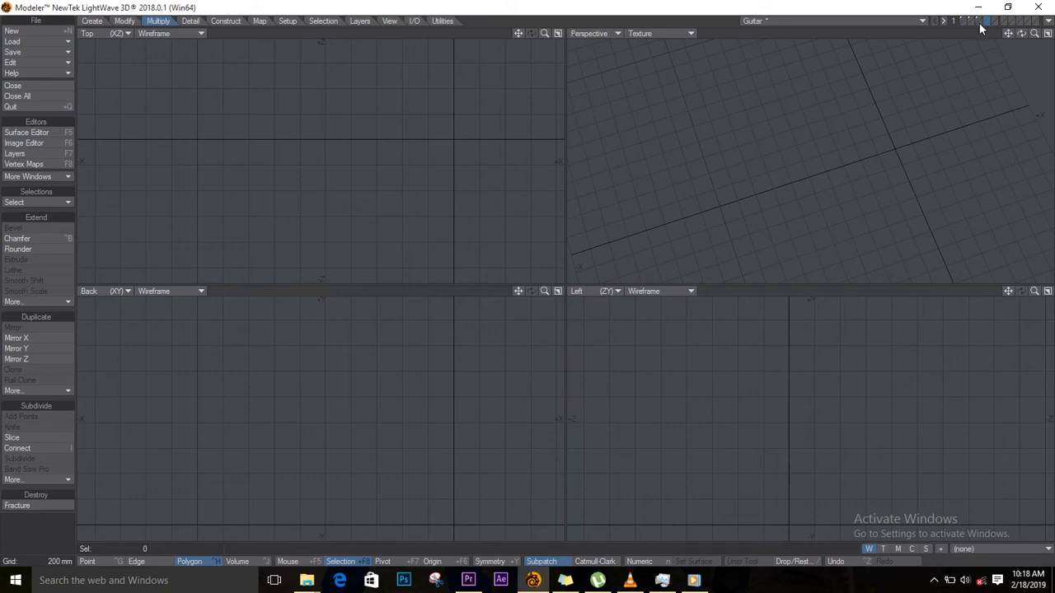
click(981, 29)
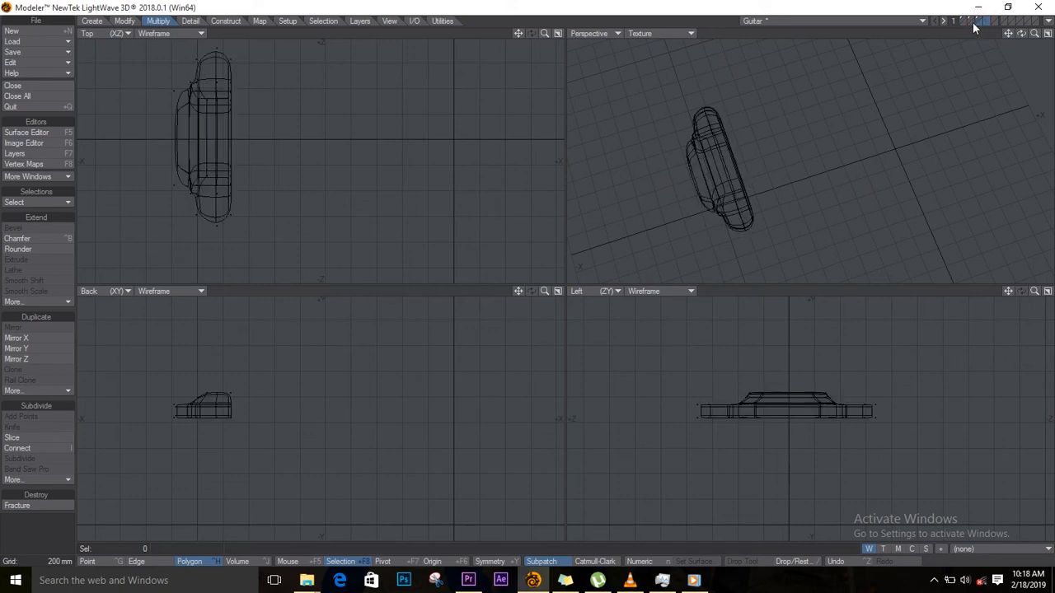
click(970, 23)
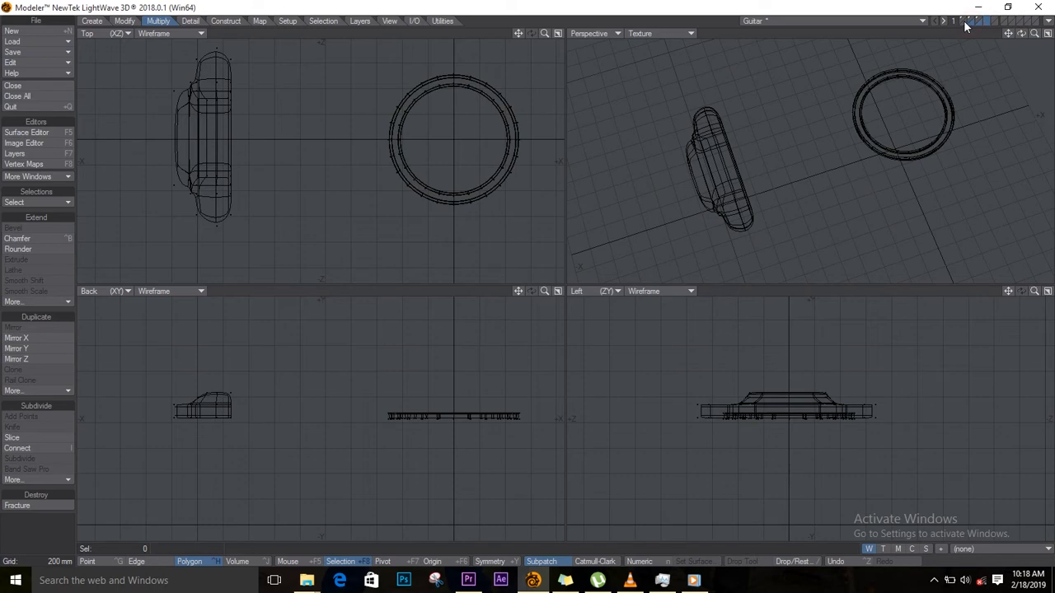
click(964, 24)
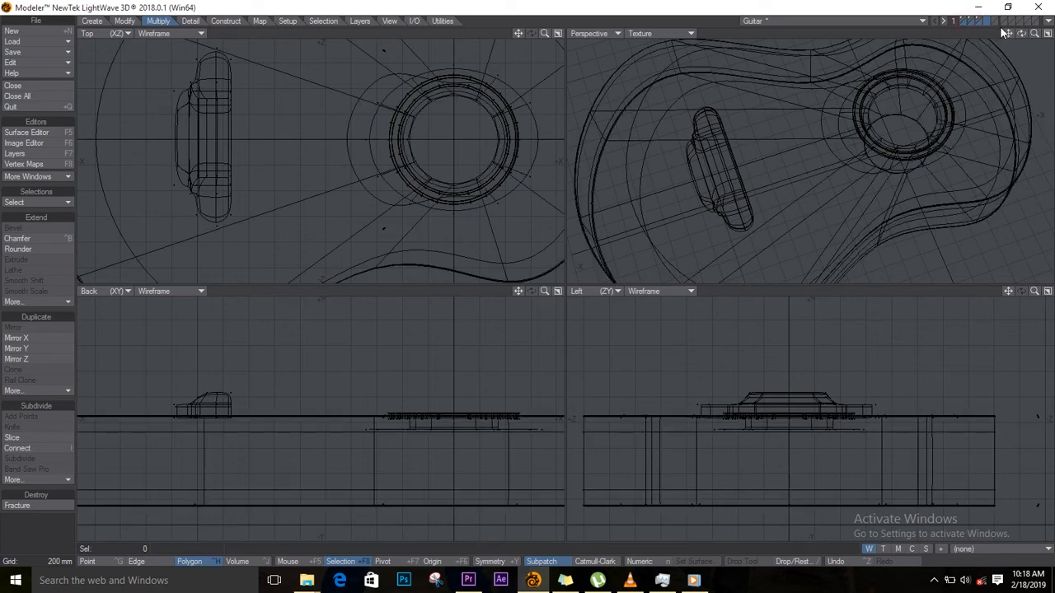
Draw a small ball with a radius of about 100 mm above the bridge.
click(93, 21)
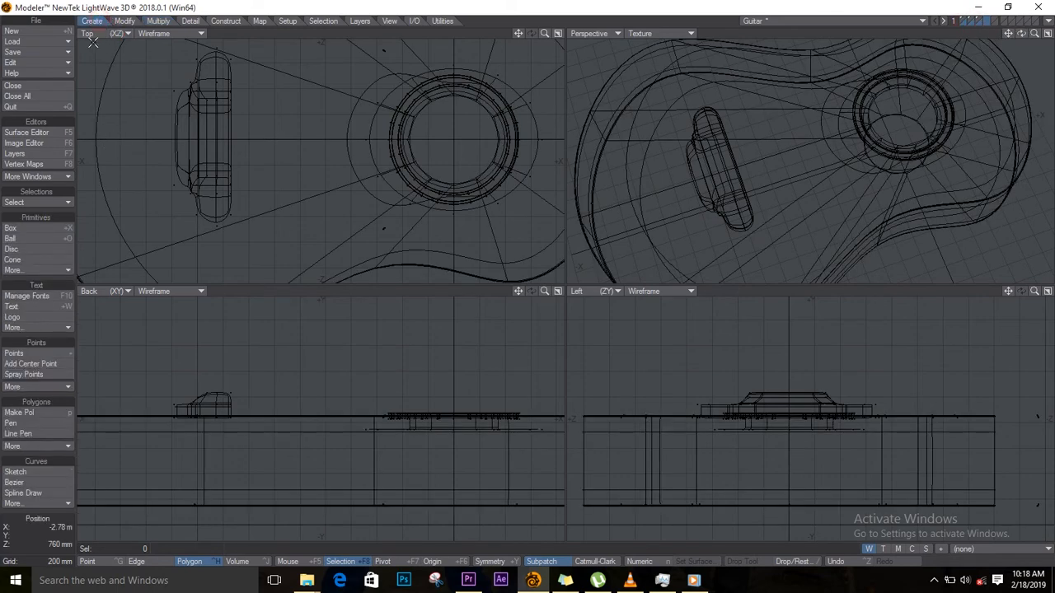
click(23, 241)
drag(193, 341, 205, 353)
drag(193, 149, 194, 150)
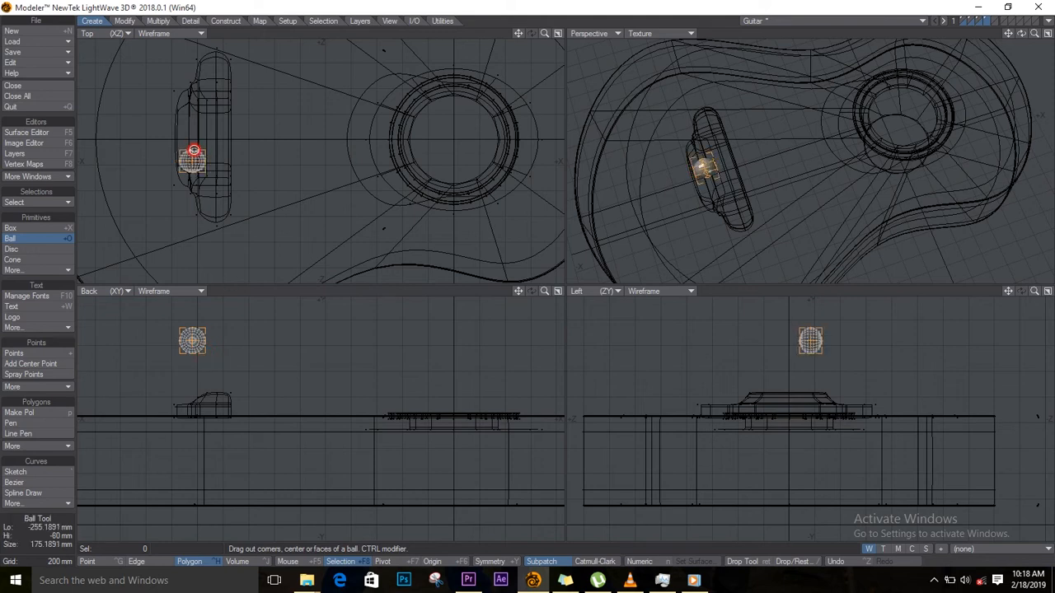
Set the ball's Z radius to 100 mm, with 8 sides, 6 segments and the Y axis.
click(664, 561)
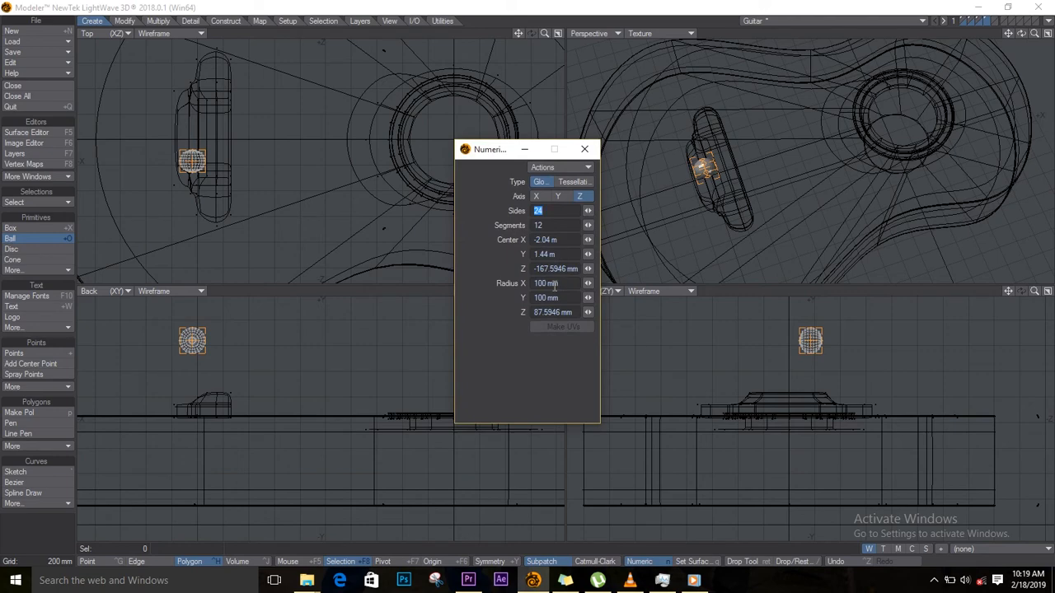
drag(566, 312, 488, 312)
text(100)
click(487, 223)
drag(551, 209, 479, 215)
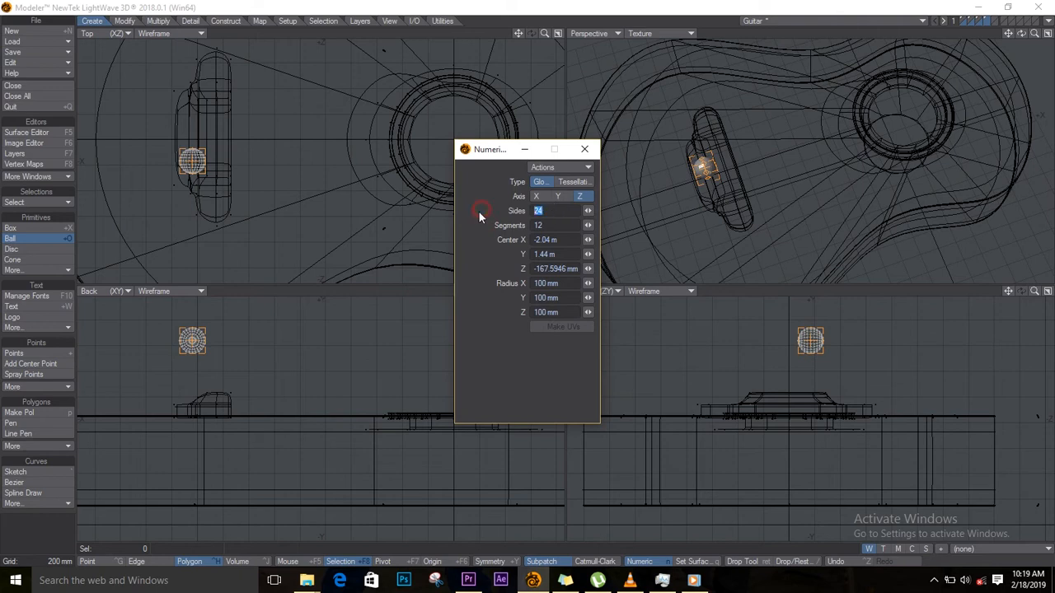
text(8)
key(Tab)
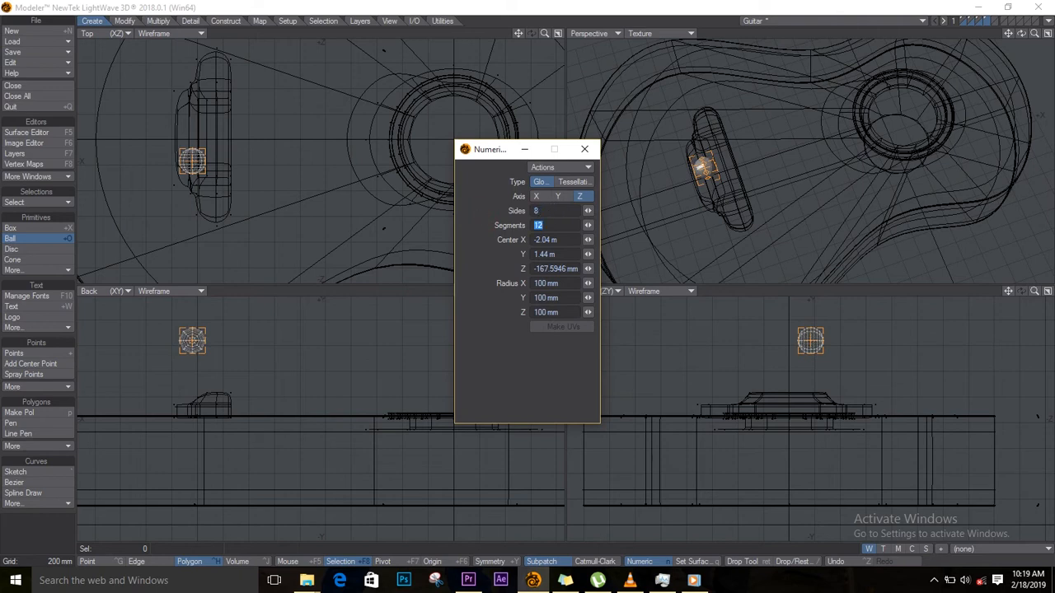
text(6)
key(Tab)
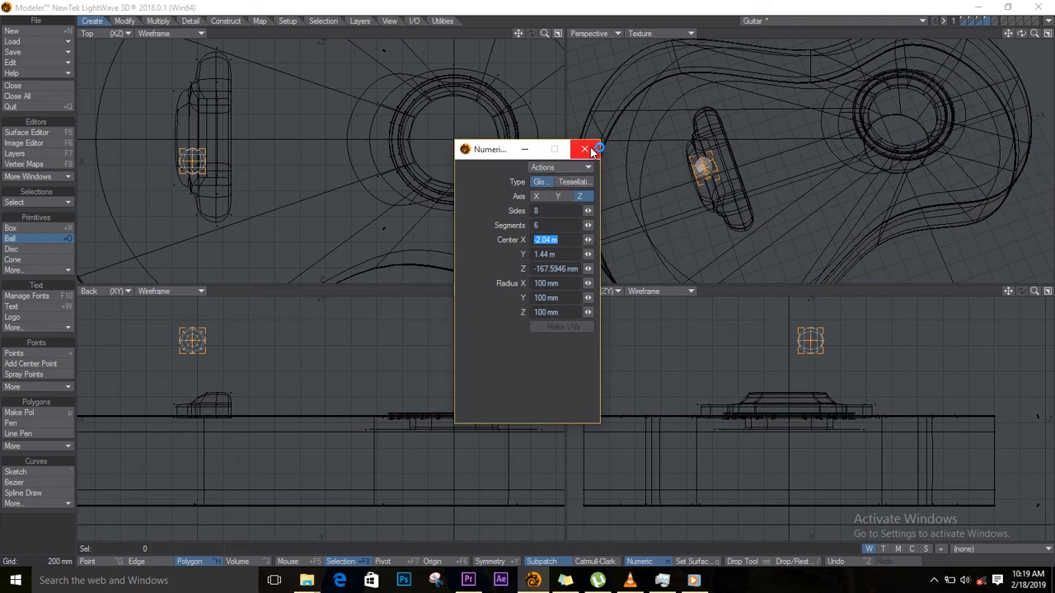
click(558, 196)
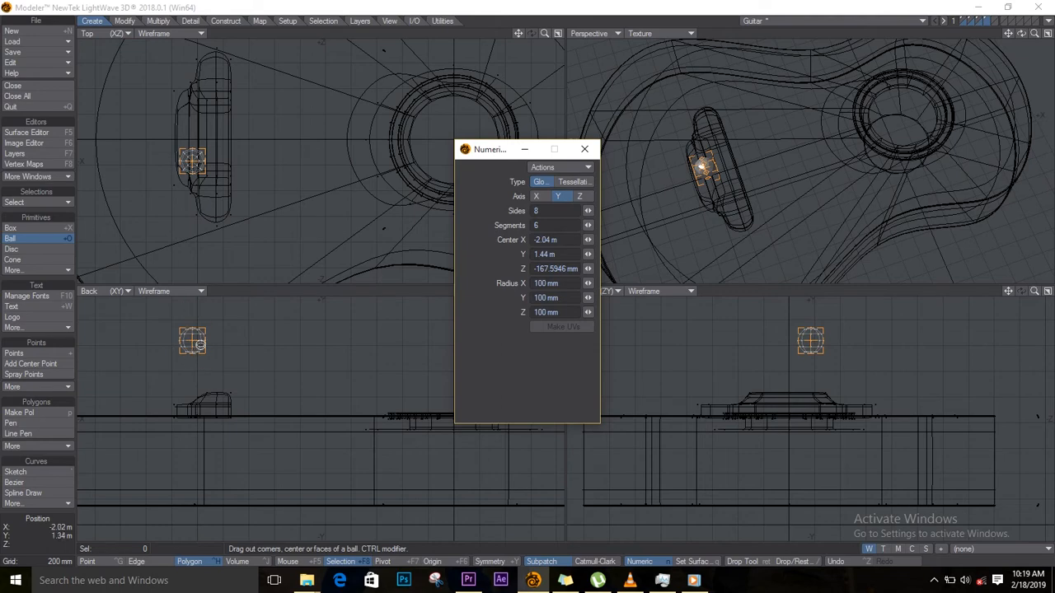
click(585, 149)
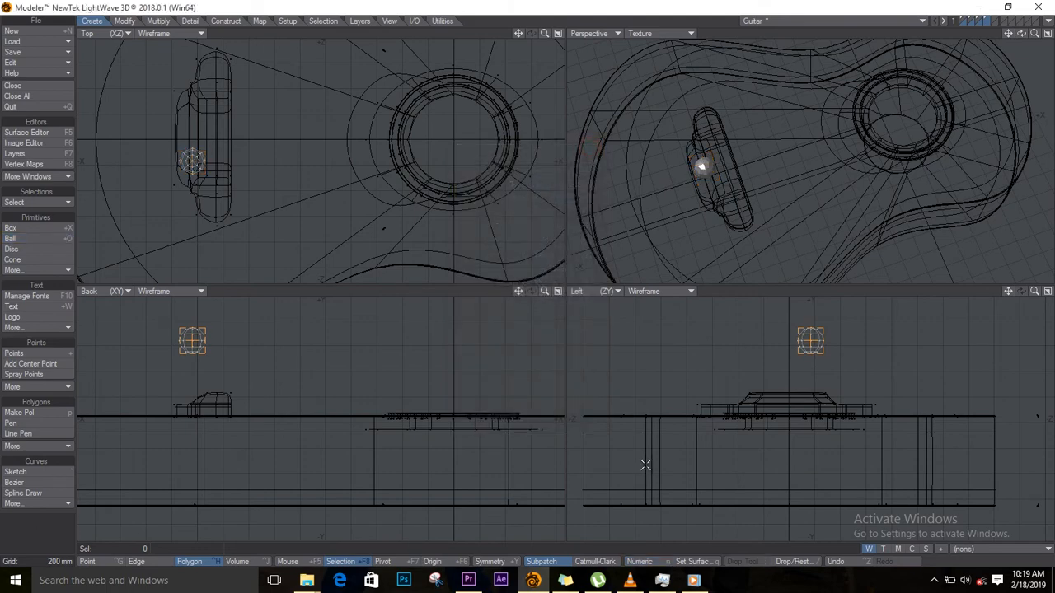
Select the triangular faces at the ball's lower pole, flatten them, and extend them downward into a short straight neck.
key(a)
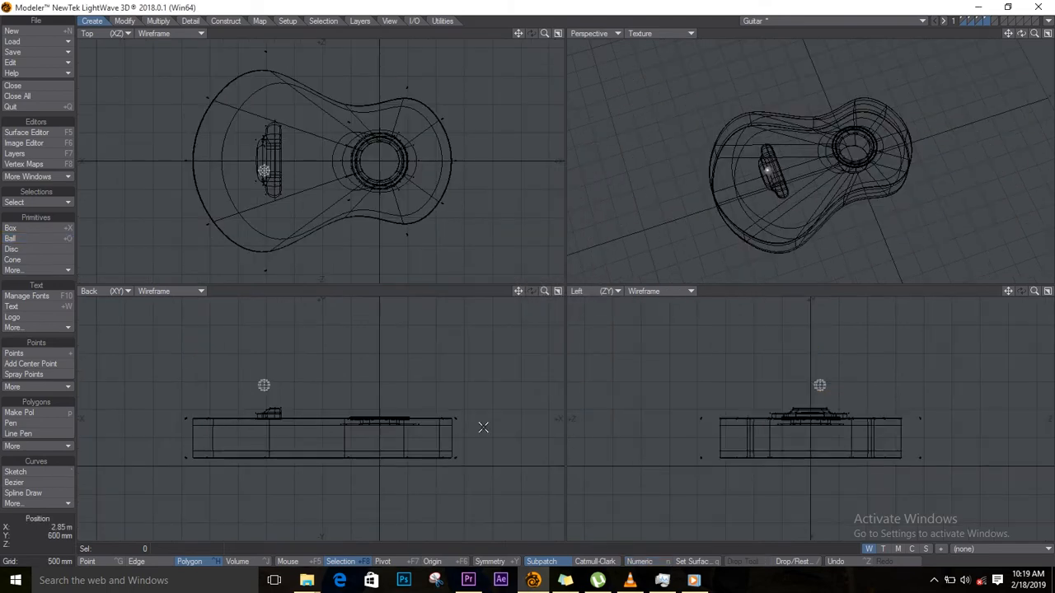
ctrl+alt+drag(259, 381, 445, 406)
alt+drag(412, 421, 386, 424)
alt+drag(319, 402, 420, 458)
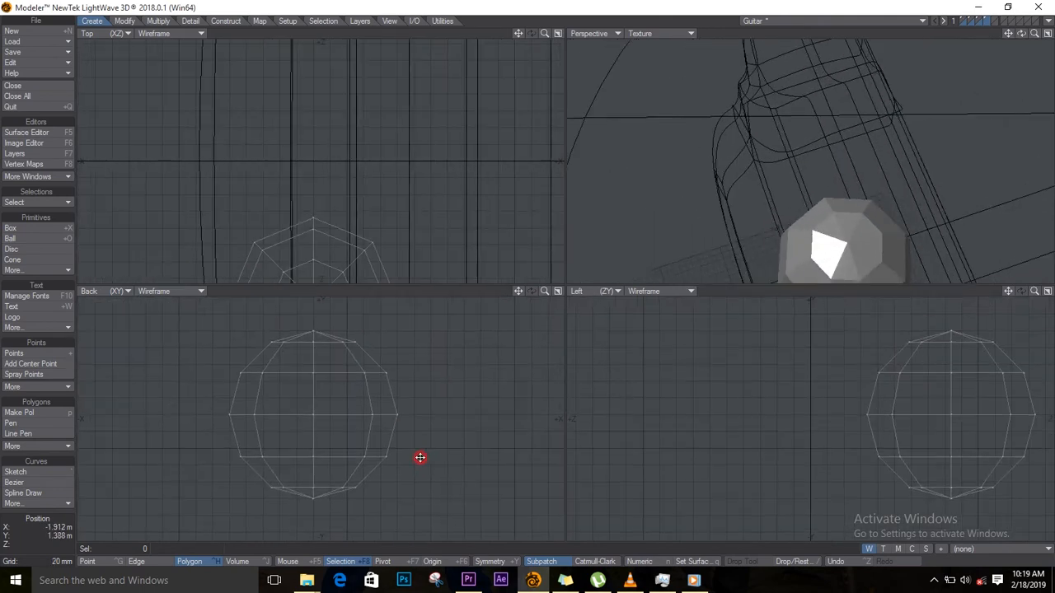
mouse_move(283, 476)
right_down()
mouse_move(343, 475)
mouse_move(301, 518)
mouse_move(277, 469)
right_up()
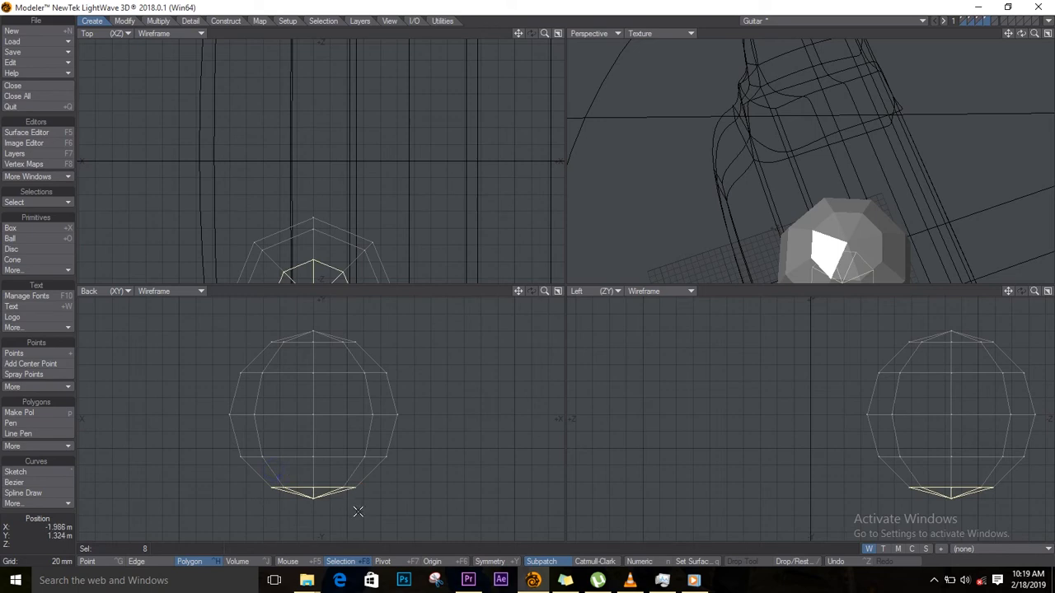
key(h)
drag(313, 488, 302, 574)
drag(317, 498, 317, 505)
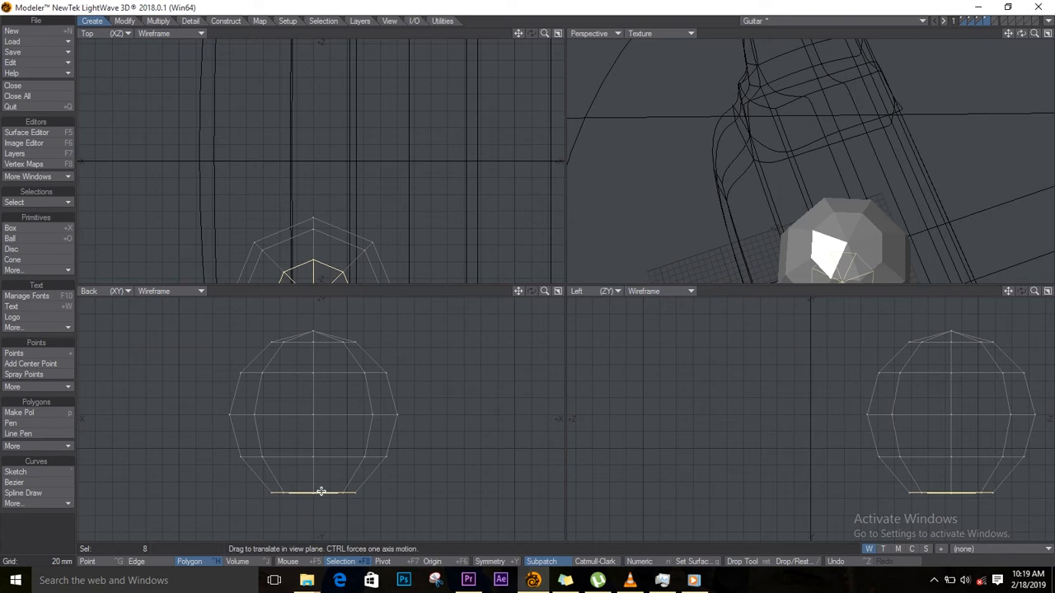
drag(322, 491, 320, 488)
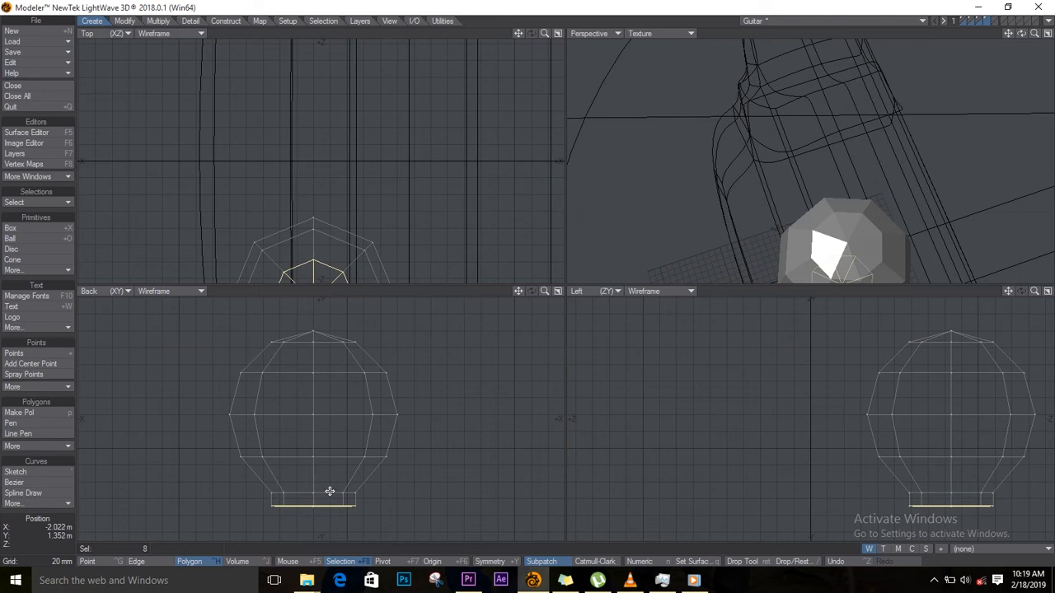
Extend the neck's bottom faces outward at about 131% scale and pull them down to form a wider flange.
key(shift+h)
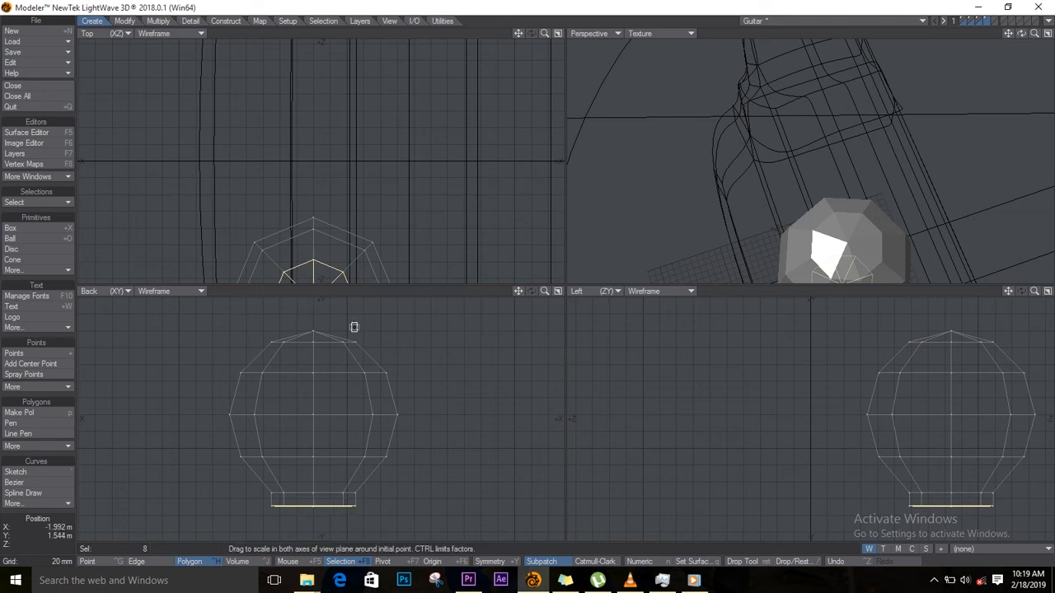
key(shift+a)
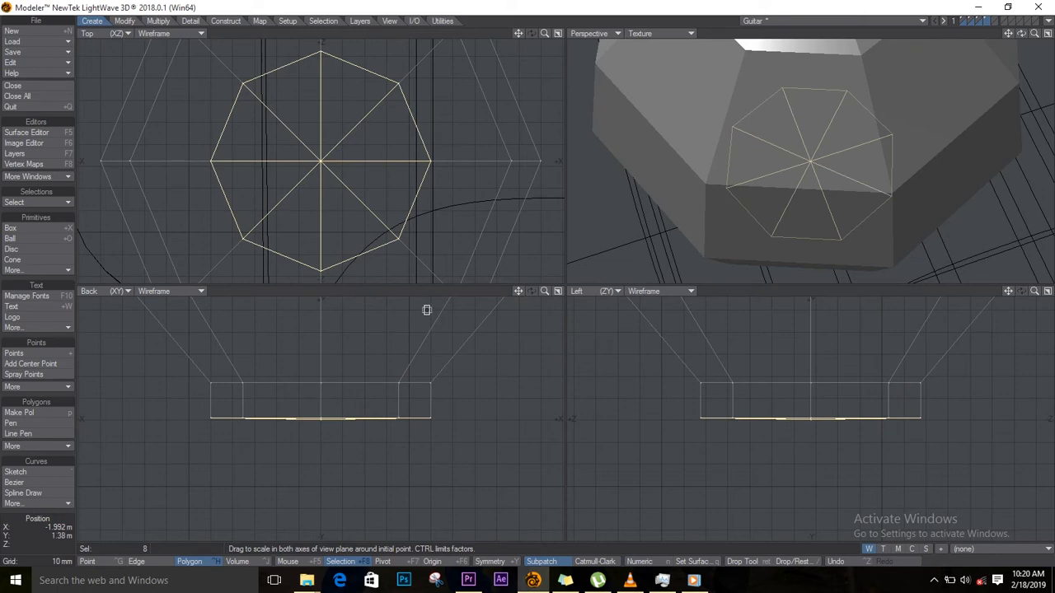
key(shift+h)
drag(335, 166, 352, 168)
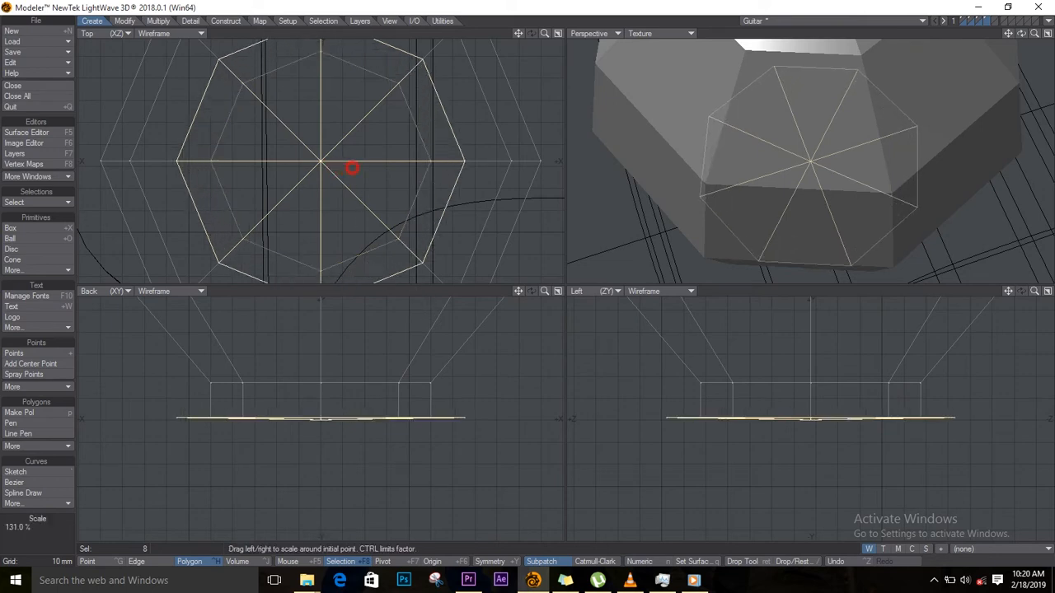
key(t)
drag(296, 408, 298, 411)
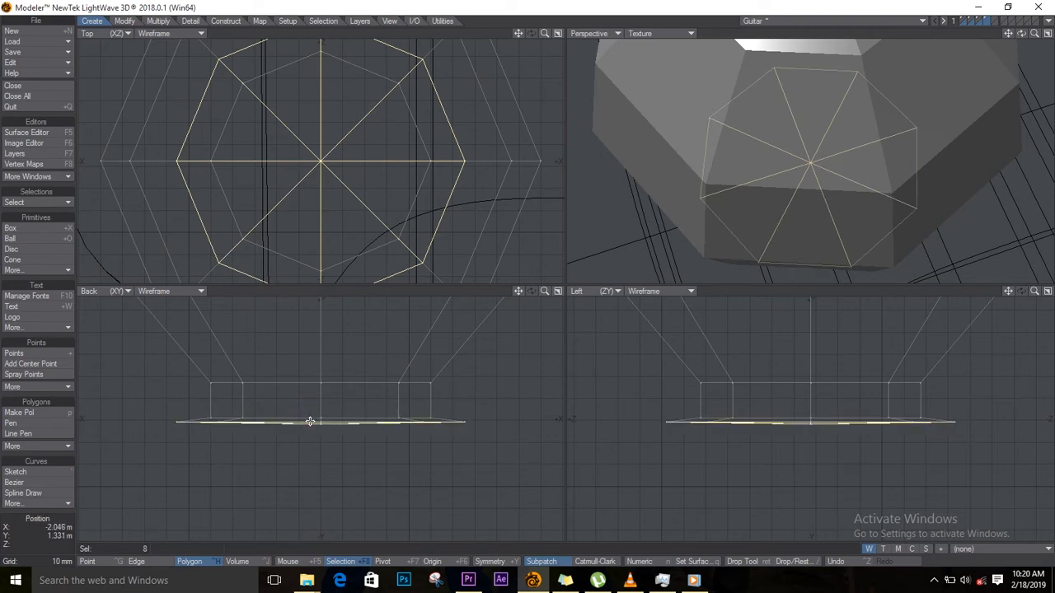
drag(327, 413, 327, 429)
key(shift+h)
drag(347, 172, 335, 177)
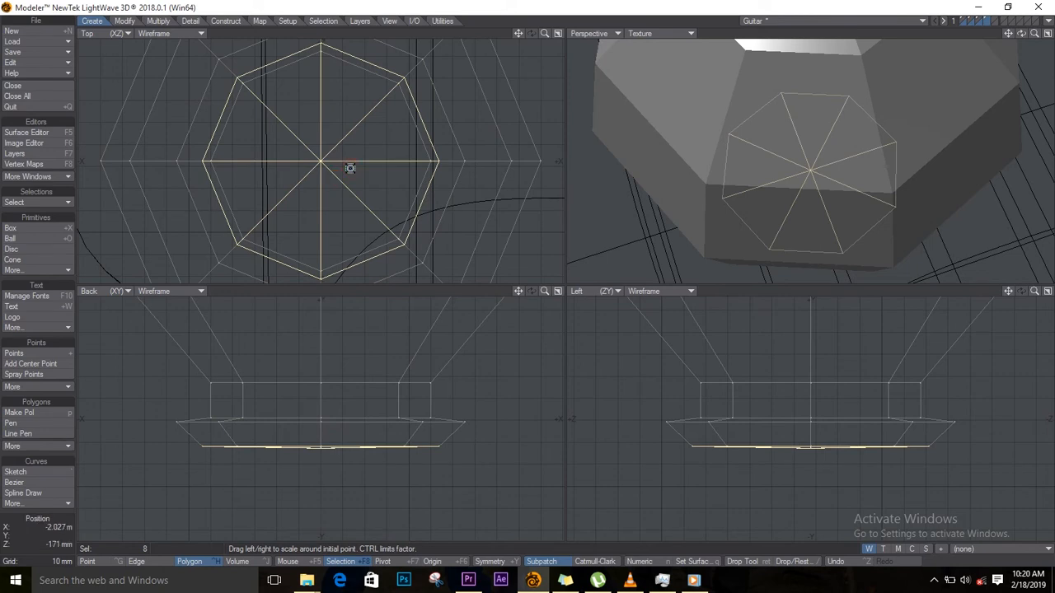
key(u)
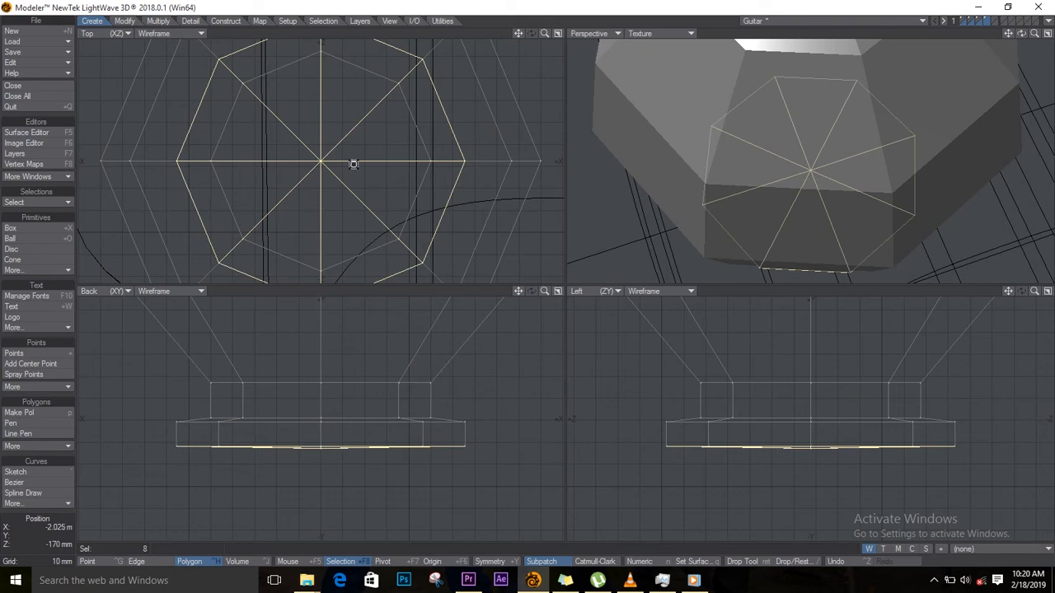
Extend the flange's bottom faces inward by scaling them down, and lower them slightly to bevel its underside.
key(shift+h)
drag(349, 155, 333, 172)
key(t)
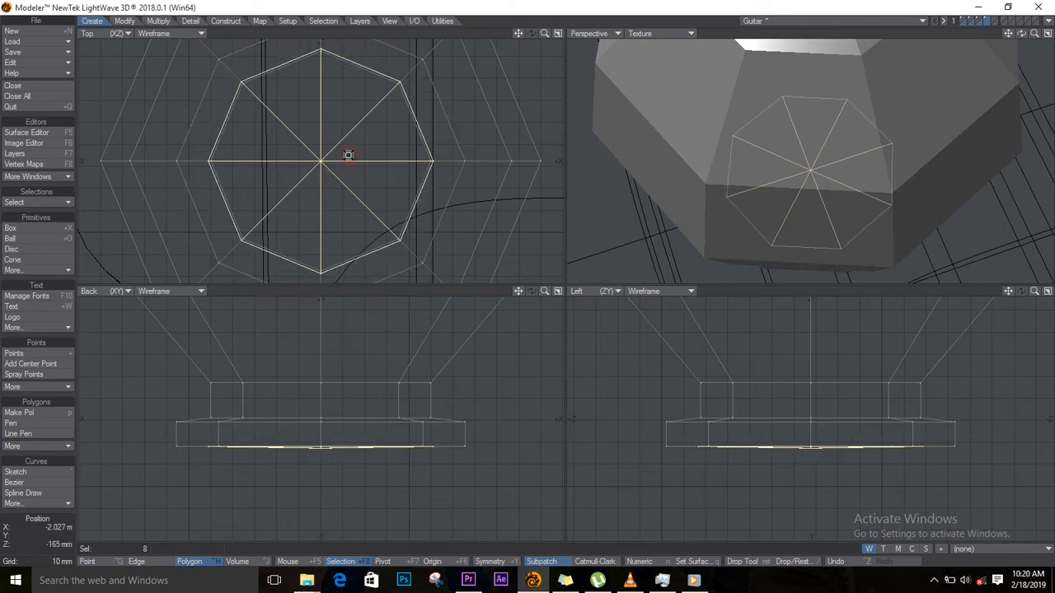
drag(314, 428, 304, 441)
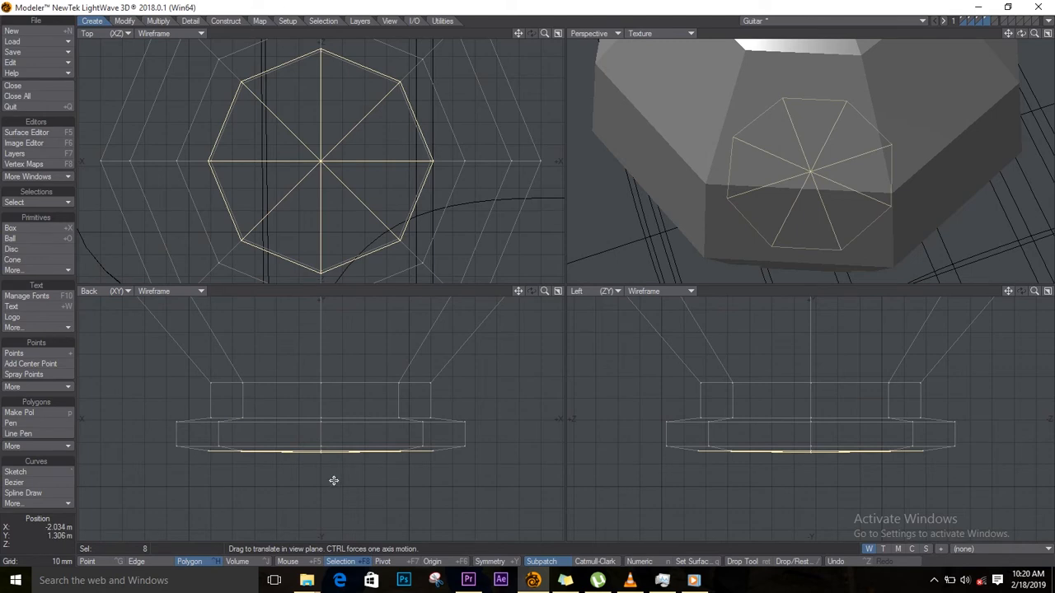
Pull the extended faces beneath the flange down into a collar and scale them outward to flare its base.
drag(320, 418, 319, 454)
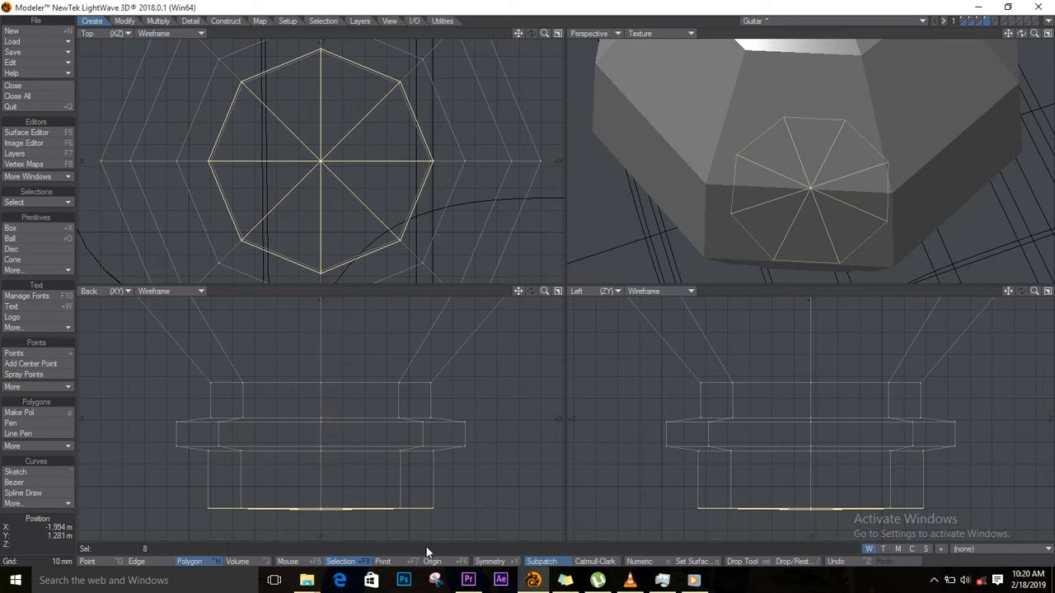
key(shift+h)
drag(326, 171, 334, 176)
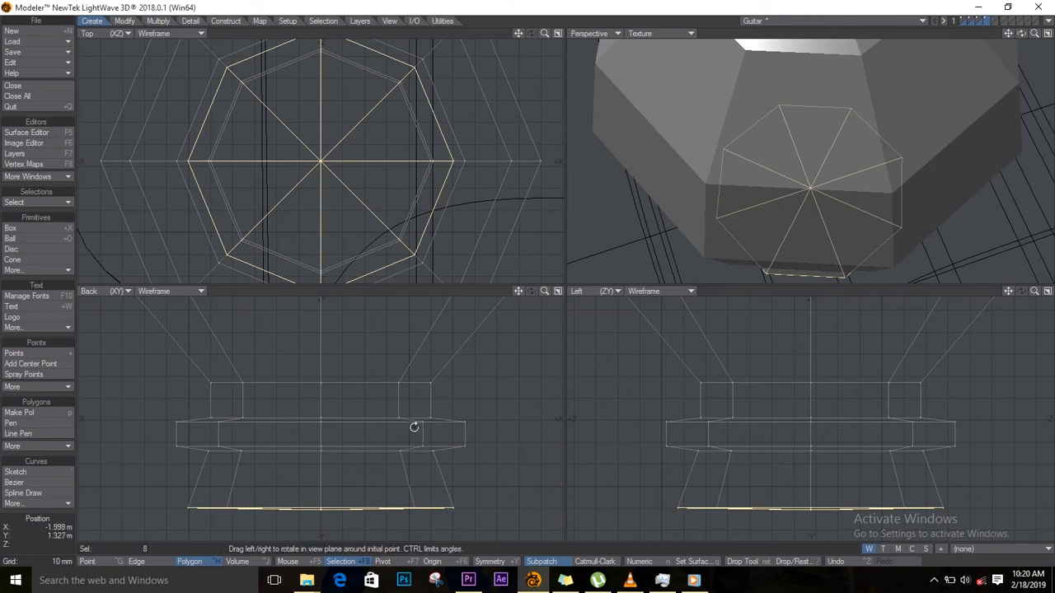
Rotate the flared collar's bottom faces in the side view to slant the base, and move them slightly lower.
key(y)
drag(935, 495, 941, 507)
key(t)
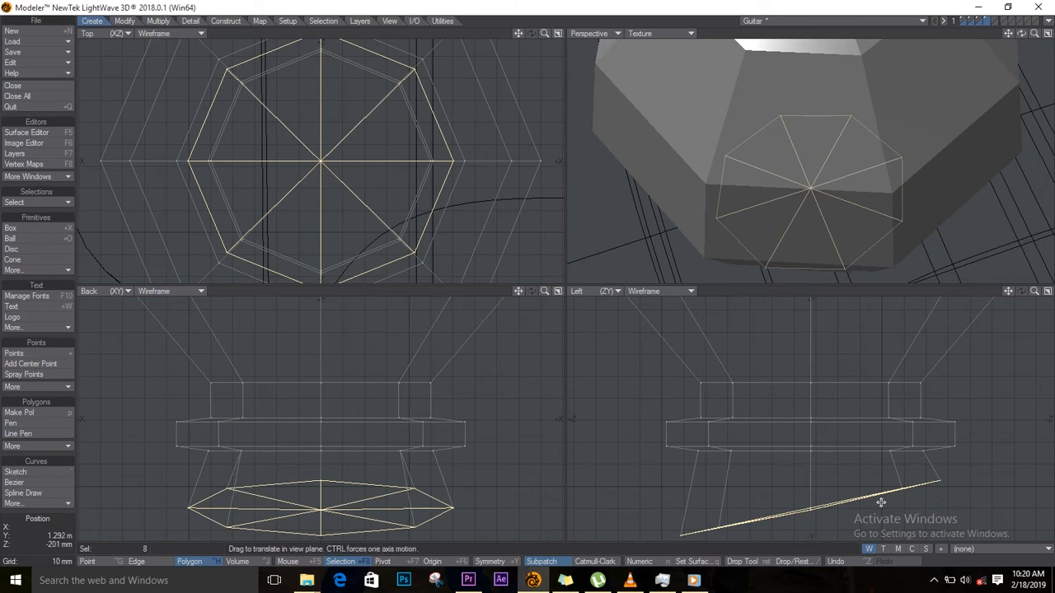
drag(861, 494, 861, 505)
key(space)
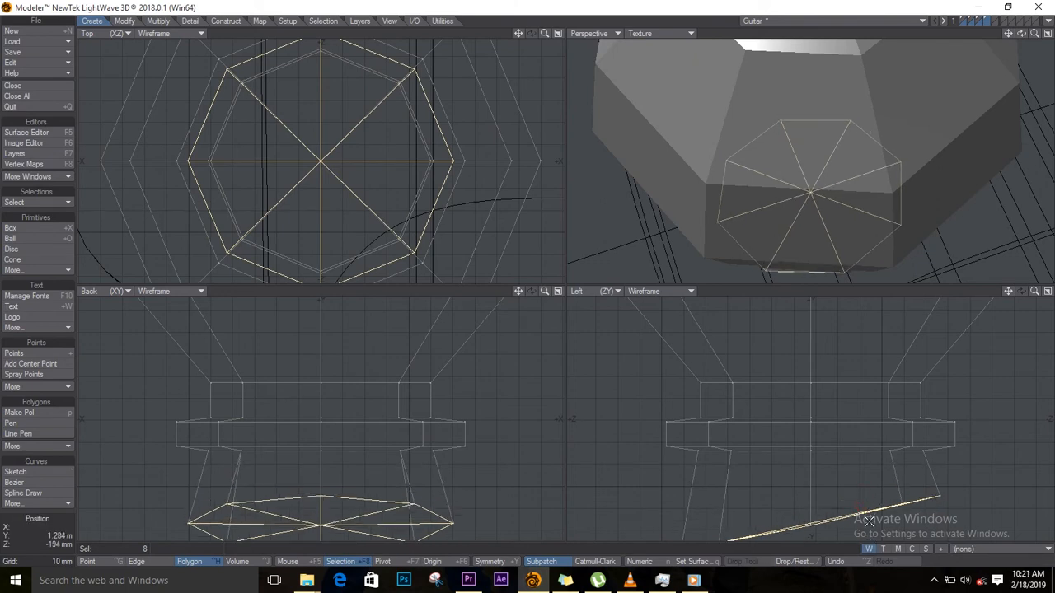
key(t)
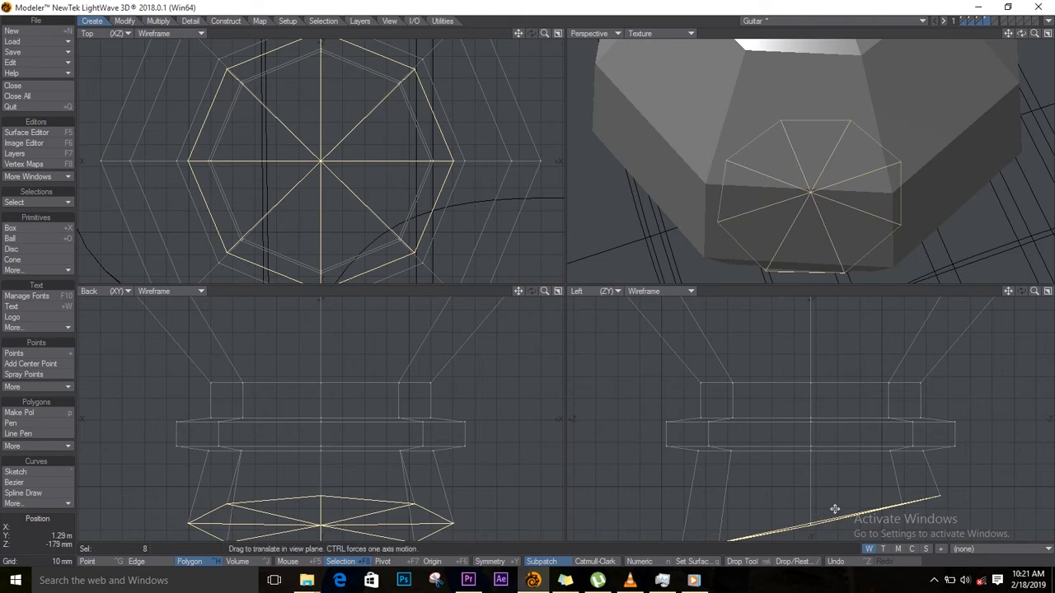
drag(832, 508, 834, 518)
key(space)
key(/)
key(a)
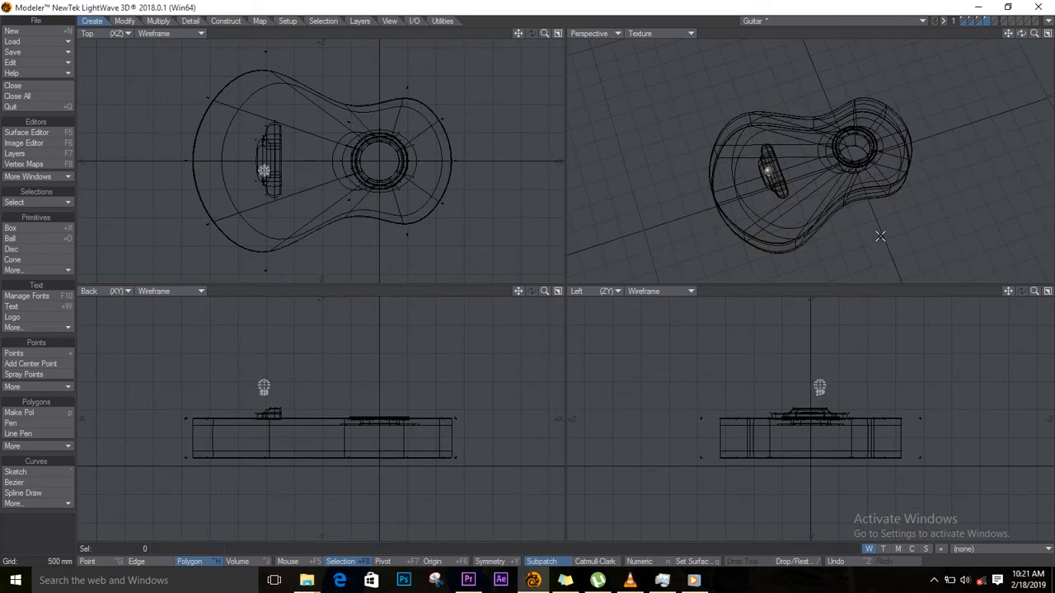
Select four adjoining faces beneath the flange on one side, extend them, and scale them down to 82%.
key(shift+a)
drag(1021, 34, 934, 211)
ctrl+alt+drag(825, 216, 930, 238)
click(794, 227)
mouse_move(793, 227)
mouse_down()
mouse_move(829, 231)
mouse_move(824, 205)
mouse_move(792, 204)
mouse_up()
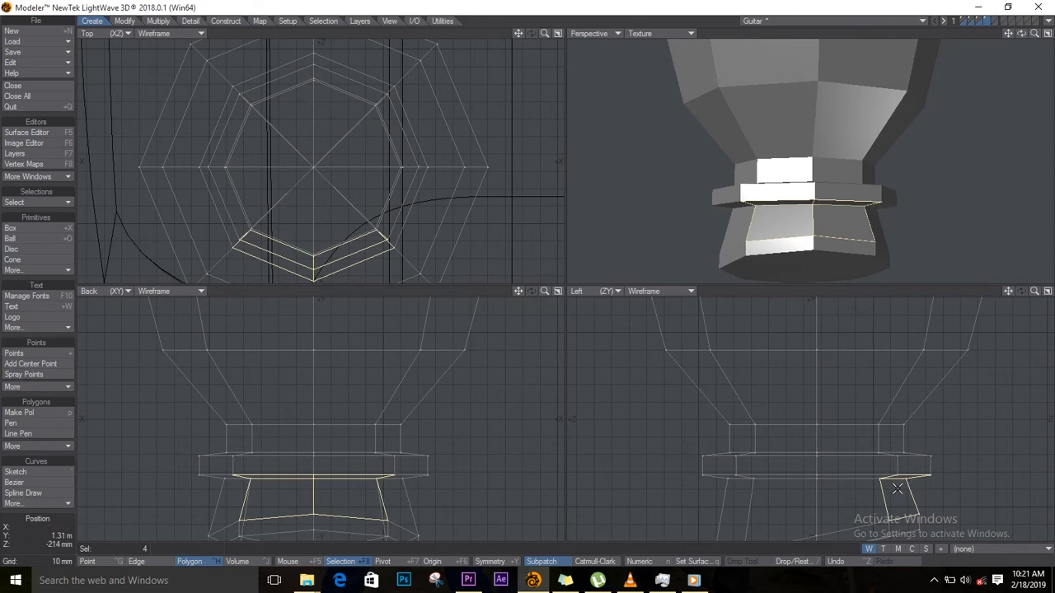
key(shift+h)
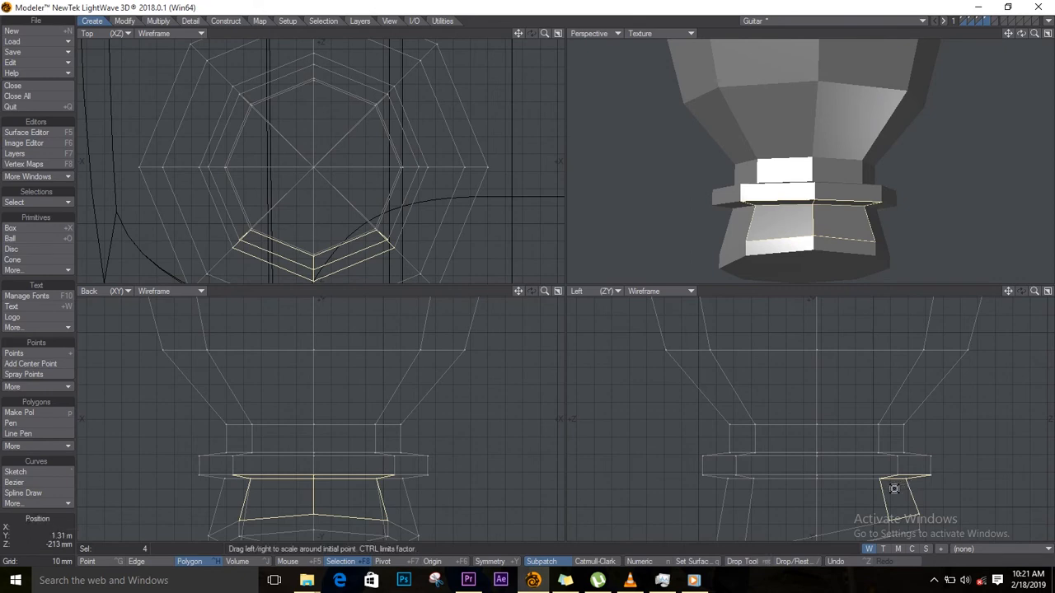
drag(333, 484, 318, 497)
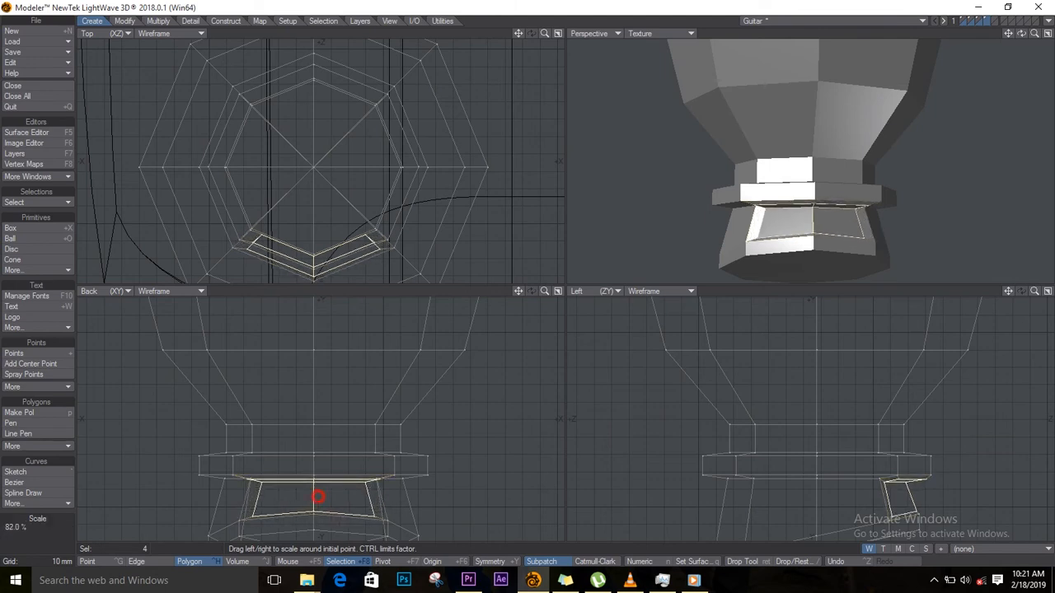
Push the inset faces into the collar, flatten them to 0% depth, and move them further inward to deepen the recess.
key(space)
key(t)
drag(907, 499, 467, 498)
key(h)
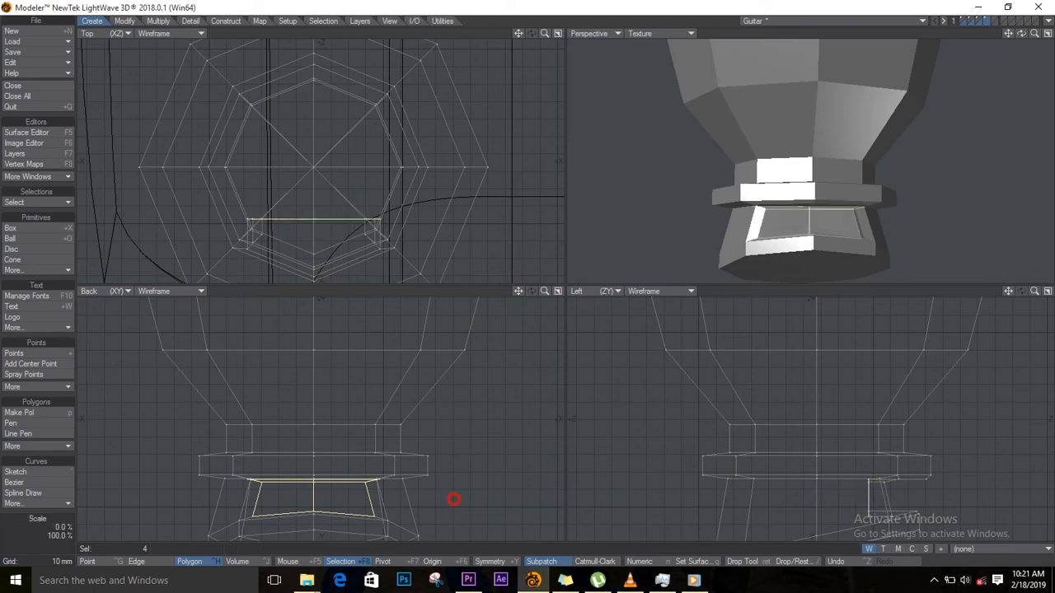
key(t)
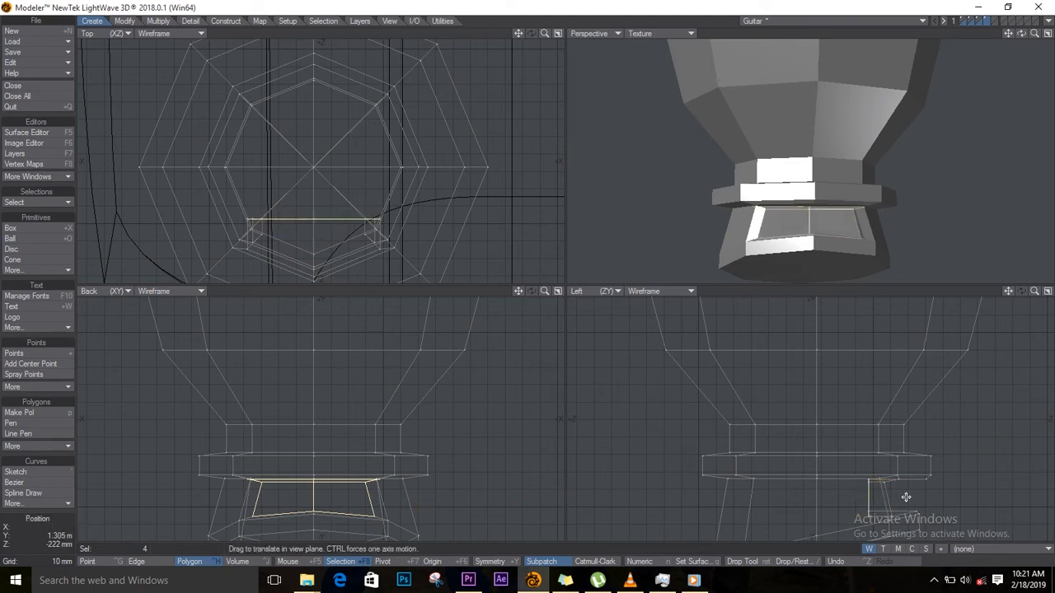
drag(877, 498, 867, 499)
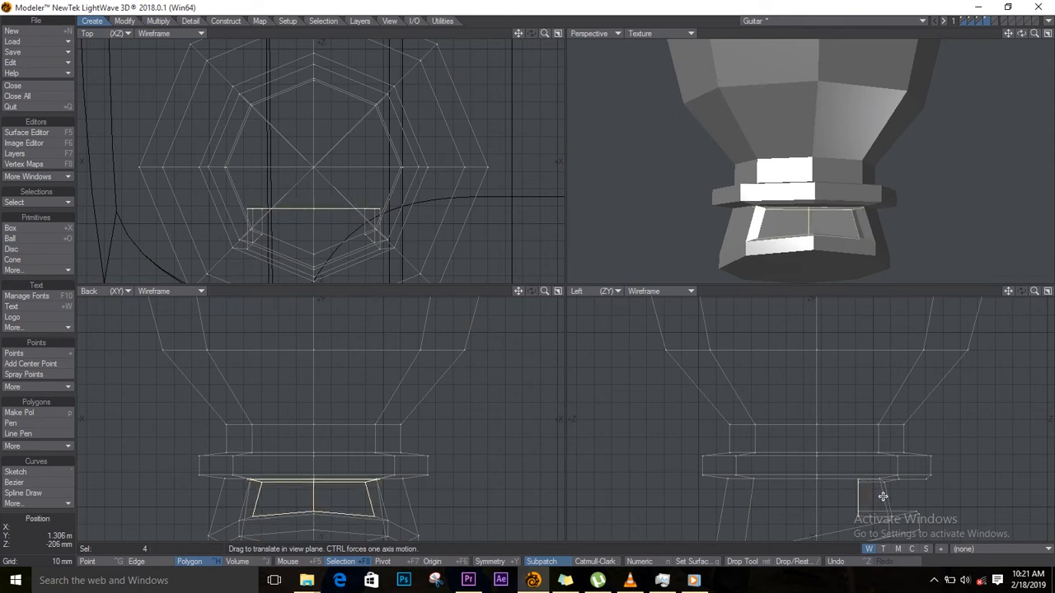
key(space)
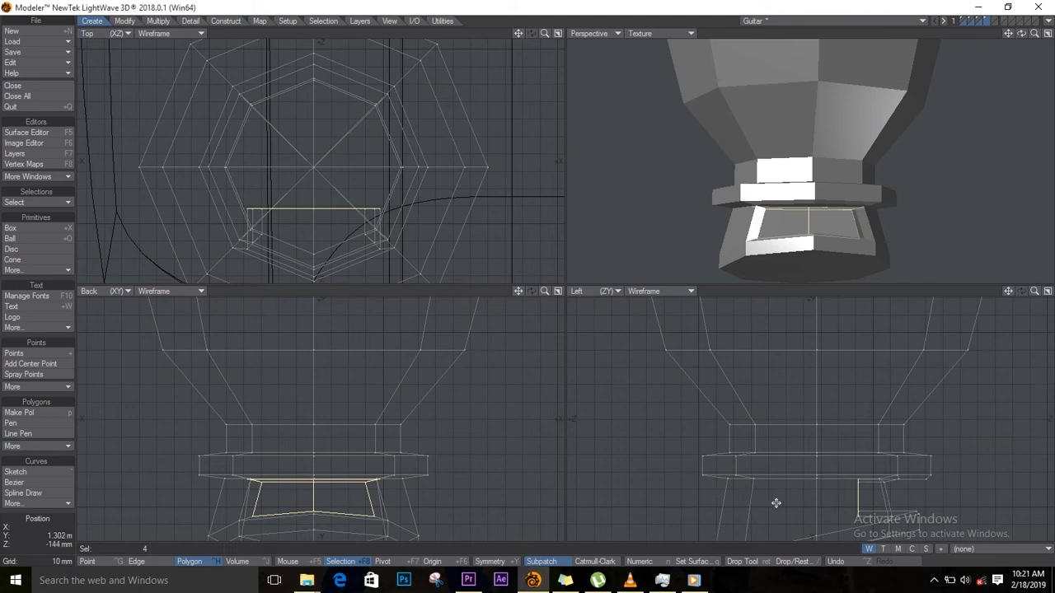
Scale the recess's back faces to about 138% in width and 143% in height, and clear the selection.
key(h)
drag(318, 499, 347, 462)
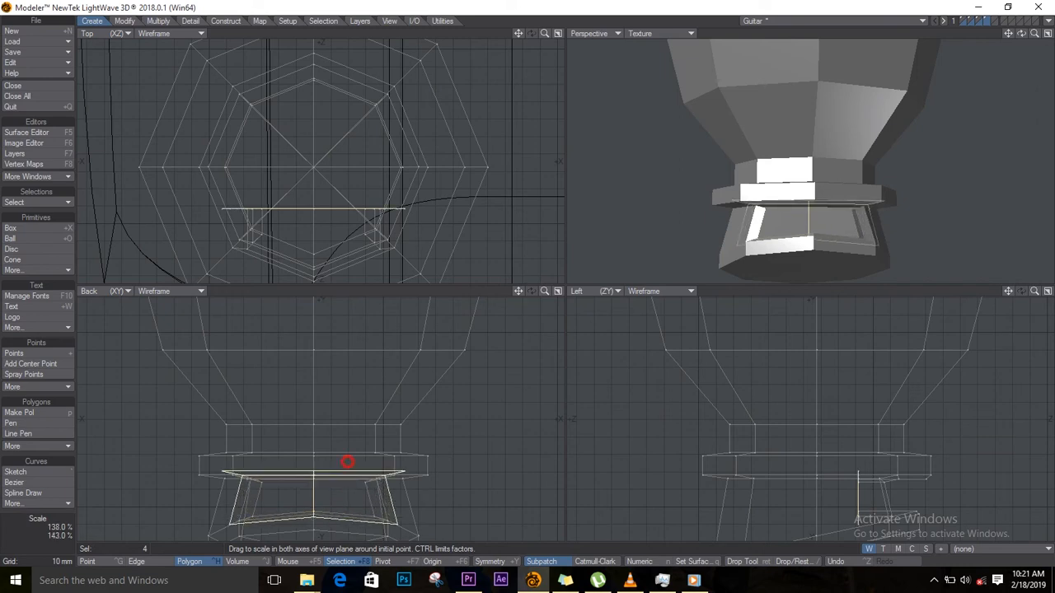
key(space)
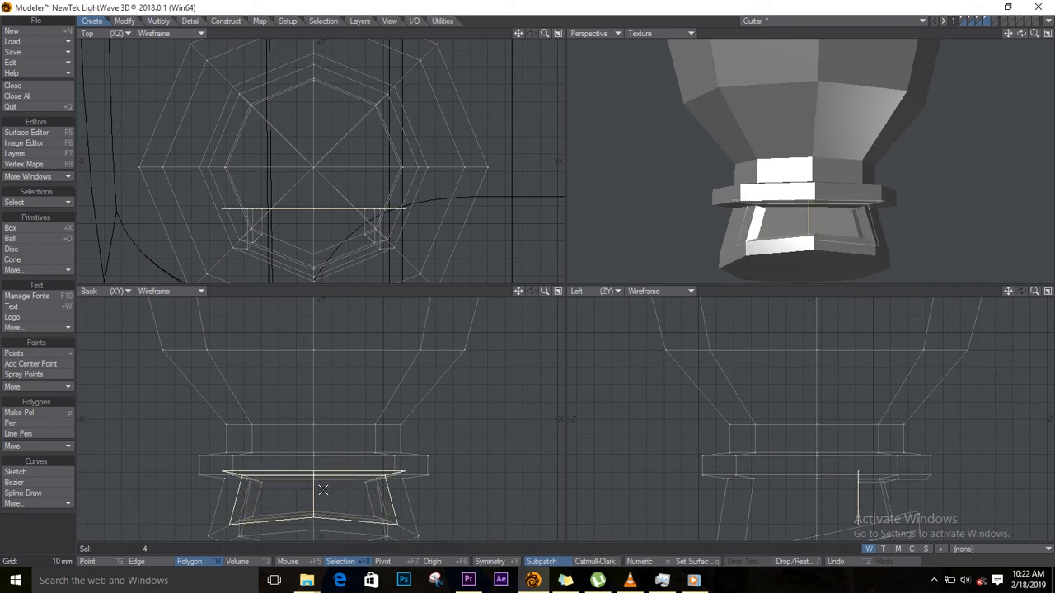
click(323, 491)
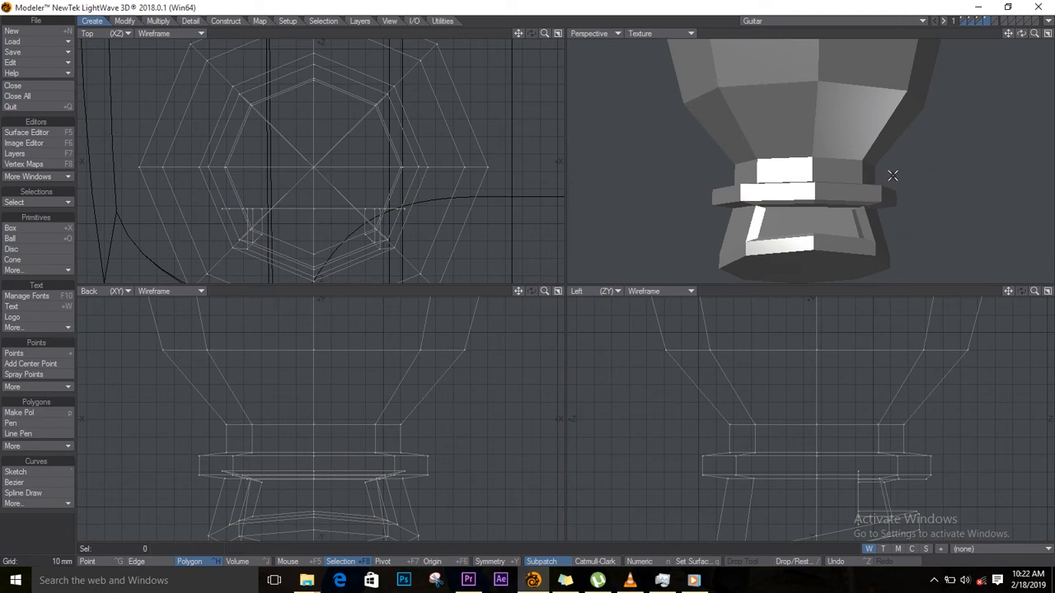
Select the full loop of eight wall faces around the inside of the collar's recess.
scroll(845, 231, up, 3)
click(892, 212)
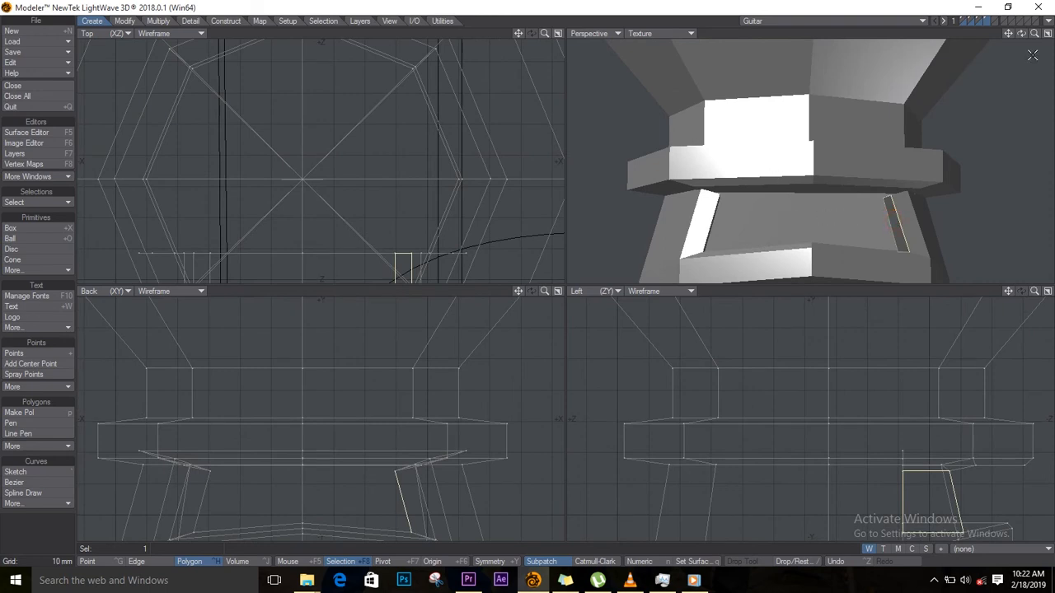
drag(1021, 33, 909, 4)
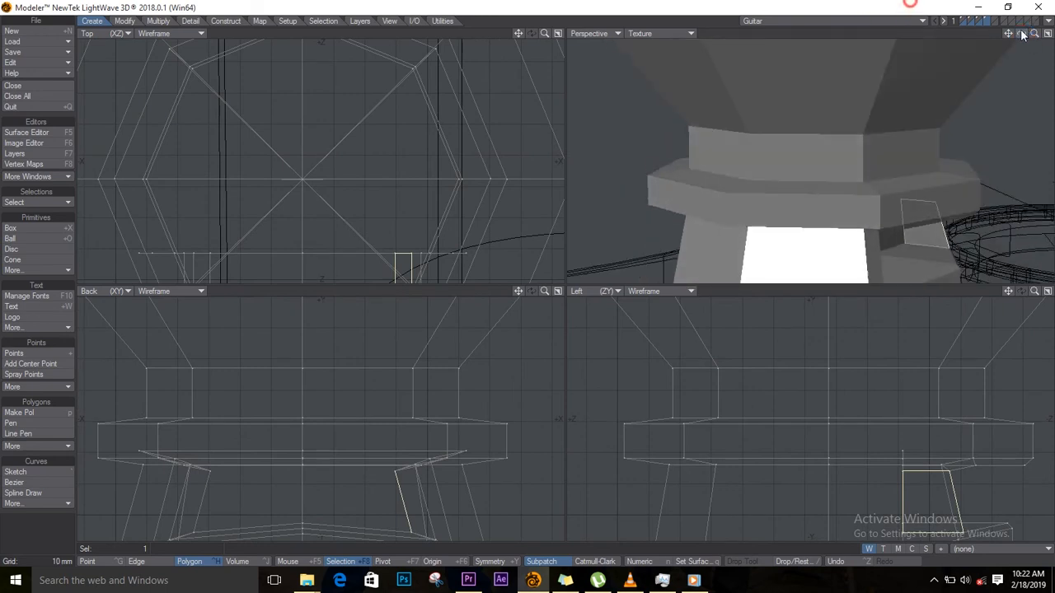
click(914, 259)
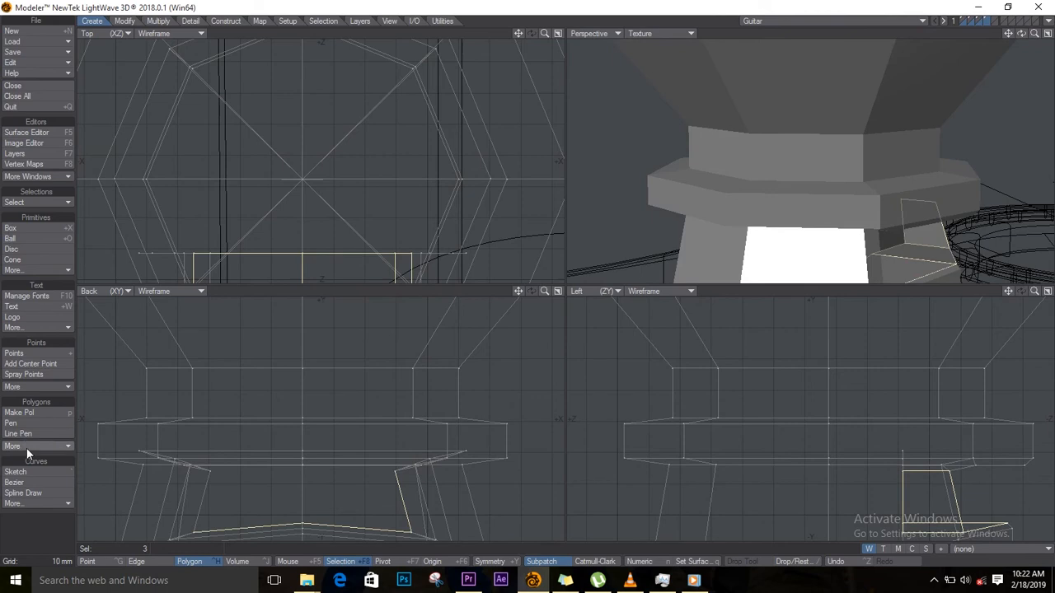
click(47, 201)
click(49, 199)
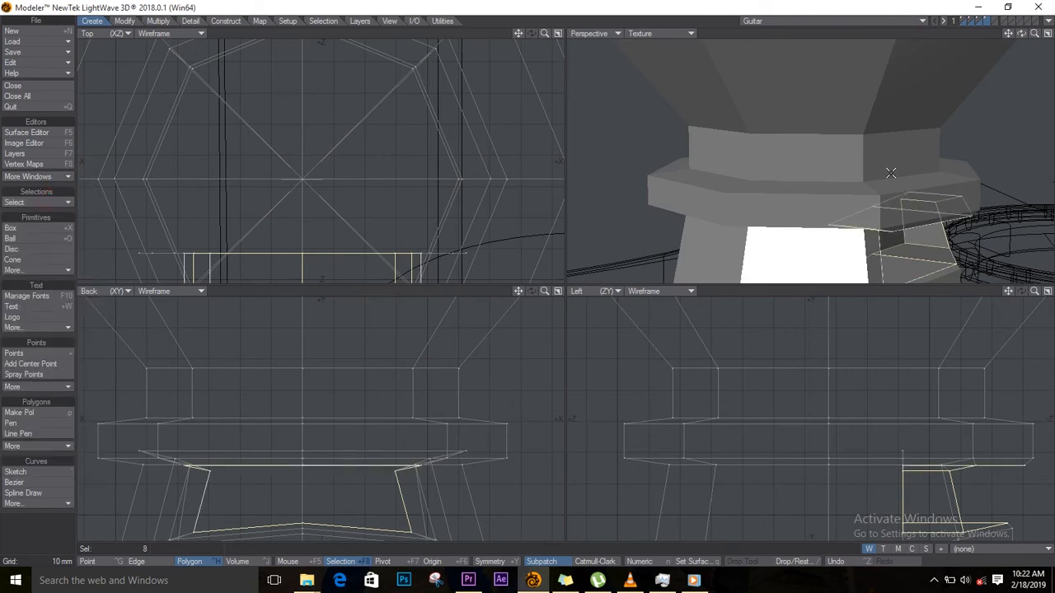
key(slash)
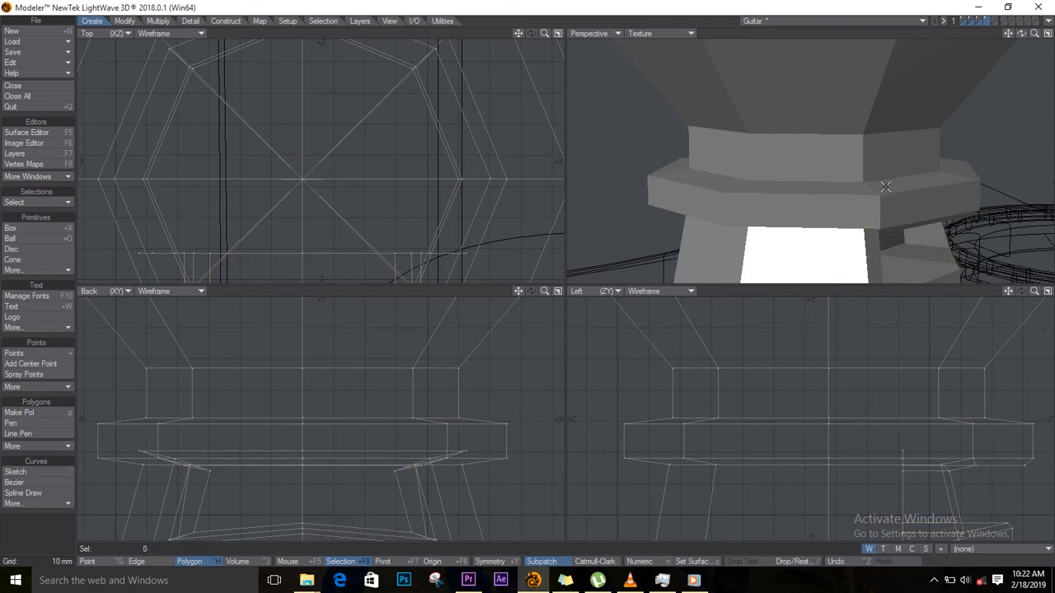
mouse_move(1022, 36)
mouse_down()
mouse_move(1050, 113)
mouse_move(1020, 36)
mouse_up()
ctrl+alt+drag(778, 223, 749, 234)
ctrl+alt+drag(812, 390, 709, 519)
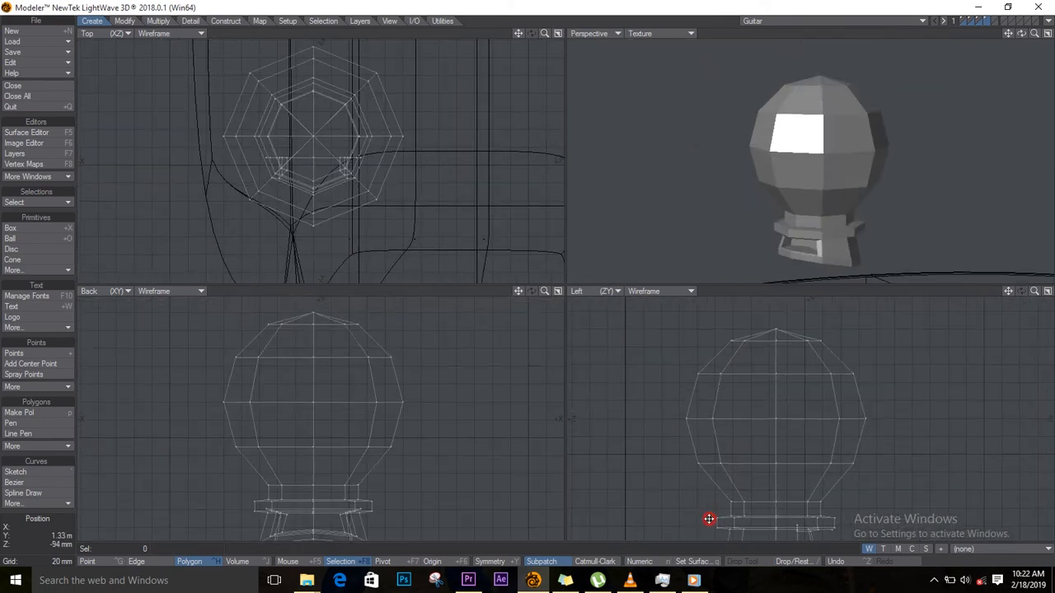
mouse_move(812, 492)
mouse_down()
mouse_move(854, 486)
mouse_move(851, 256)
mouse_move(655, 357)
mouse_up()
mouse_move(655, 357)
right_down()
mouse_move(694, 483)
mouse_move(717, 486)
right_up()
key(shift+h)
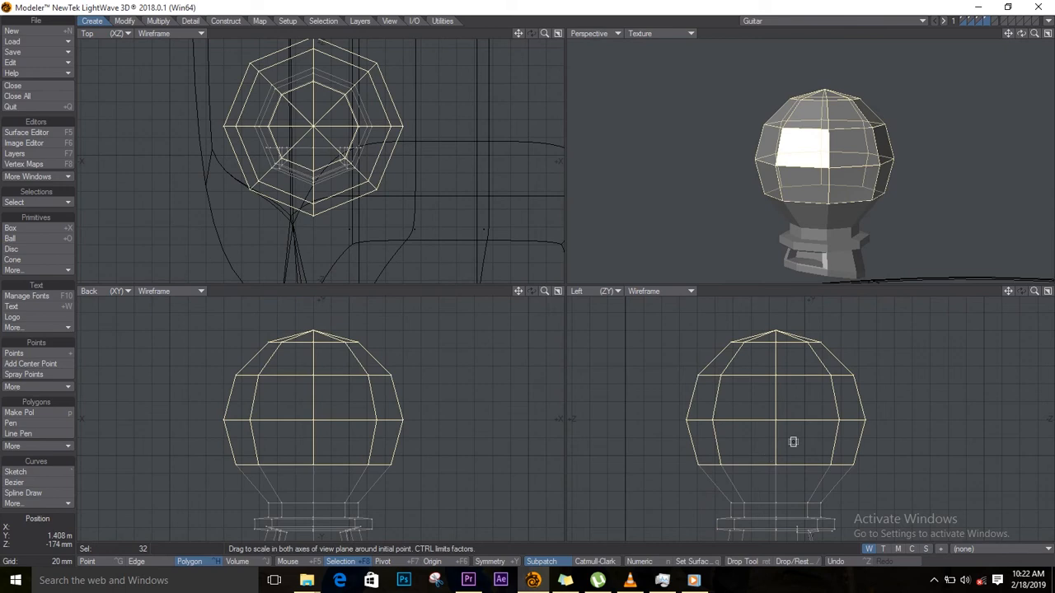
key(space)
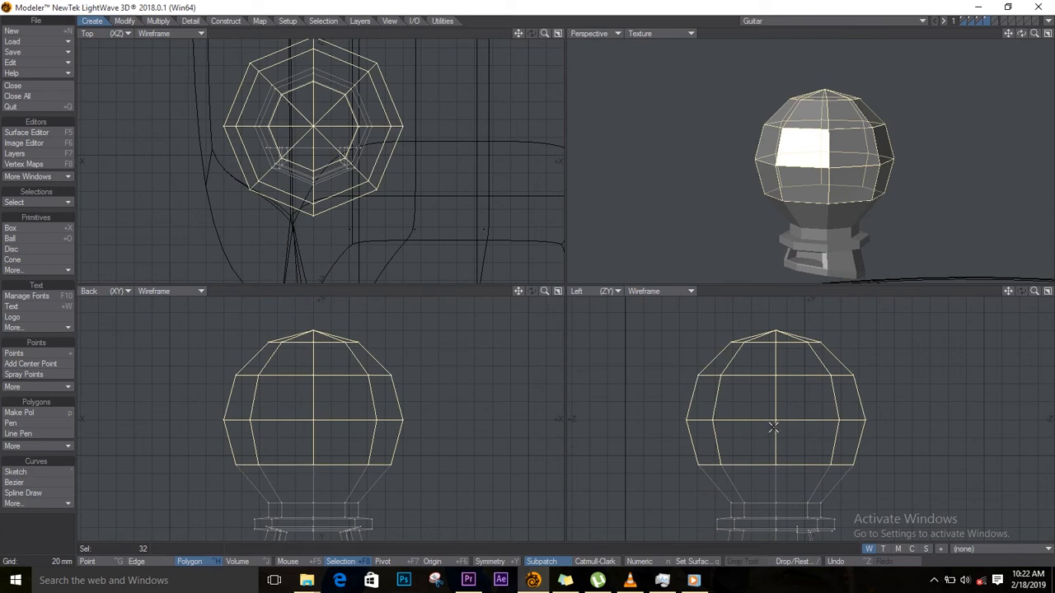
key(slash)
mouse_move(692, 384)
right_down()
mouse_move(754, 391)
mouse_move(871, 370)
mouse_move(669, 368)
right_up()
Select the point rings just above and below the ball's equator and scale them outward to about 106% by 109%.
key(ctrl+g)
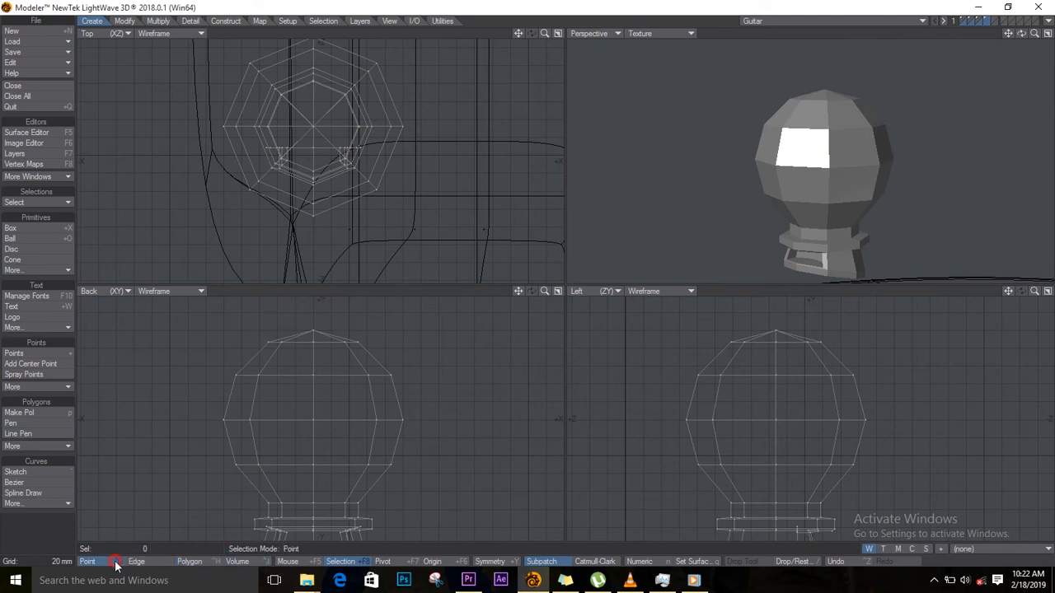
mouse_move(680, 396)
right_down()
mouse_move(897, 384)
mouse_move(796, 362)
mouse_move(672, 372)
right_up()
mouse_move(670, 453)
right_down()
mouse_move(887, 442)
mouse_move(701, 481)
mouse_move(710, 452)
right_up()
key(h)
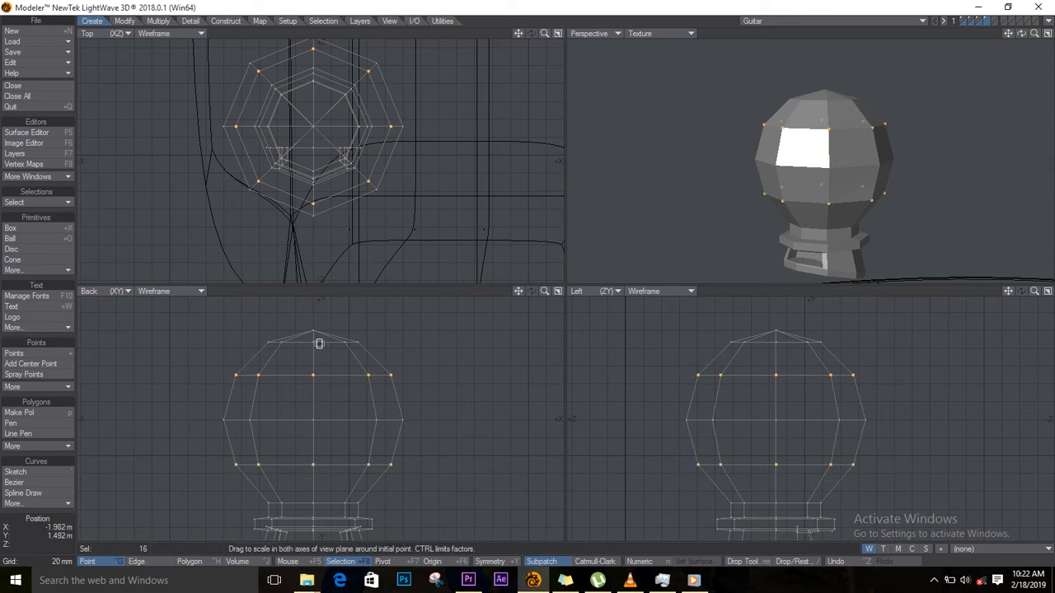
drag(314, 117, 318, 113)
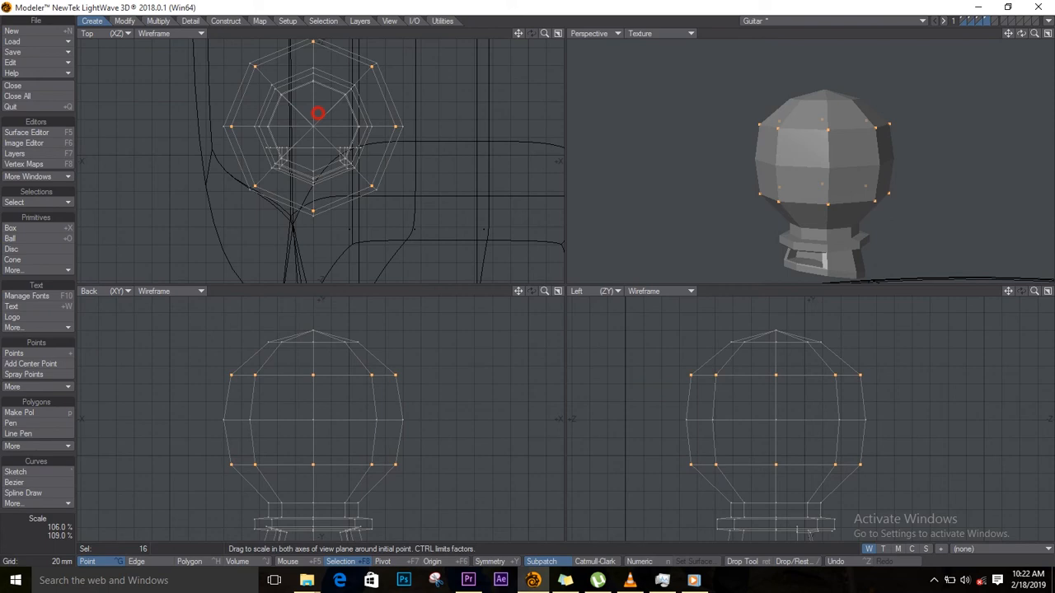
key(space)
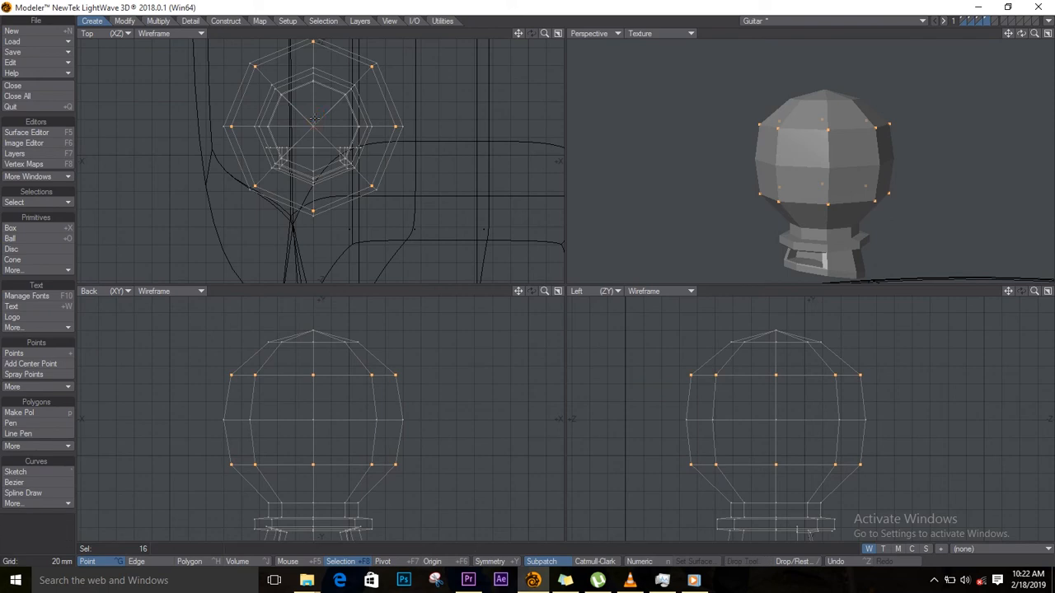
key(slash)
Select all the ball's points above the neck, squash them vertically, and move them down toward the neck.
mouse_move(713, 482)
right_down()
mouse_move(595, 379)
mouse_move(944, 407)
mouse_move(835, 486)
right_up()
key(h)
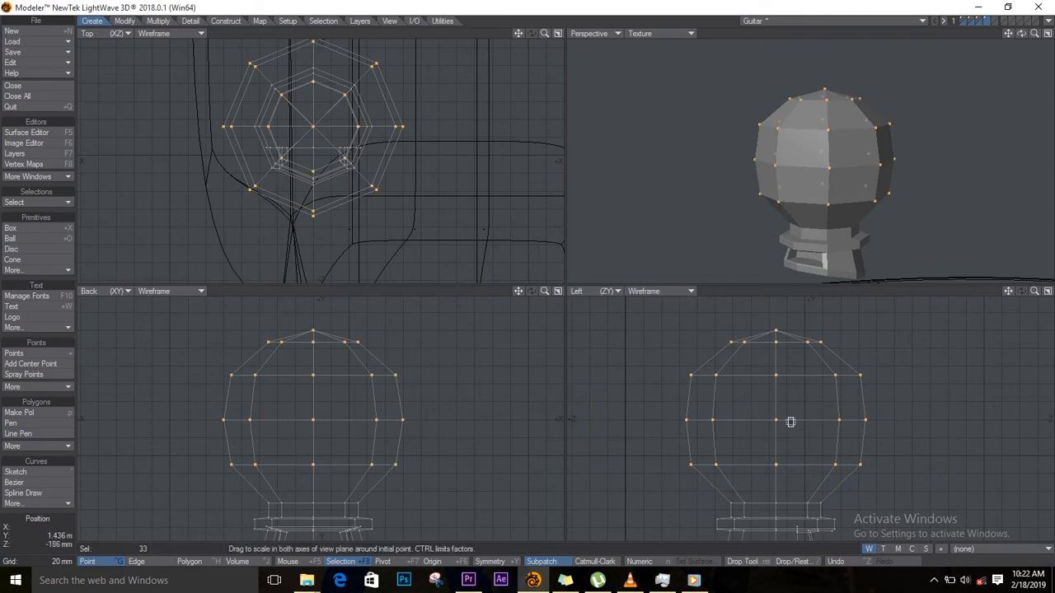
drag(777, 415, 776, 423)
key(t)
key(Return)
key(slash)
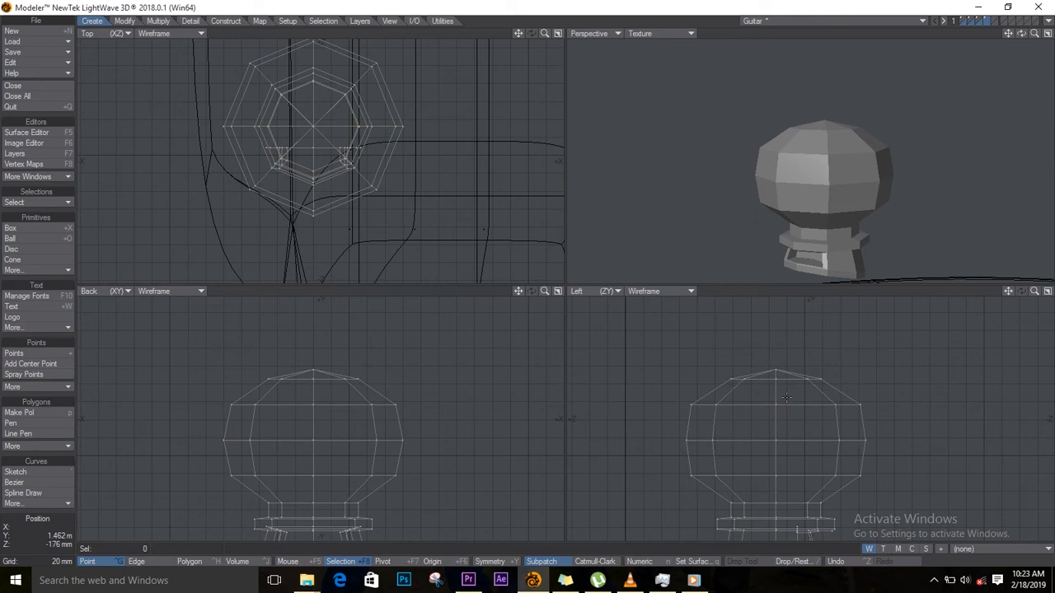
Select the triangular cap faces at the ball's upper pole, extend them, and sink them slightly below the rim.
mouse_move(790, 394)
right_down()
mouse_move(855, 371)
mouse_move(714, 377)
mouse_move(775, 394)
right_up()
click(188, 561)
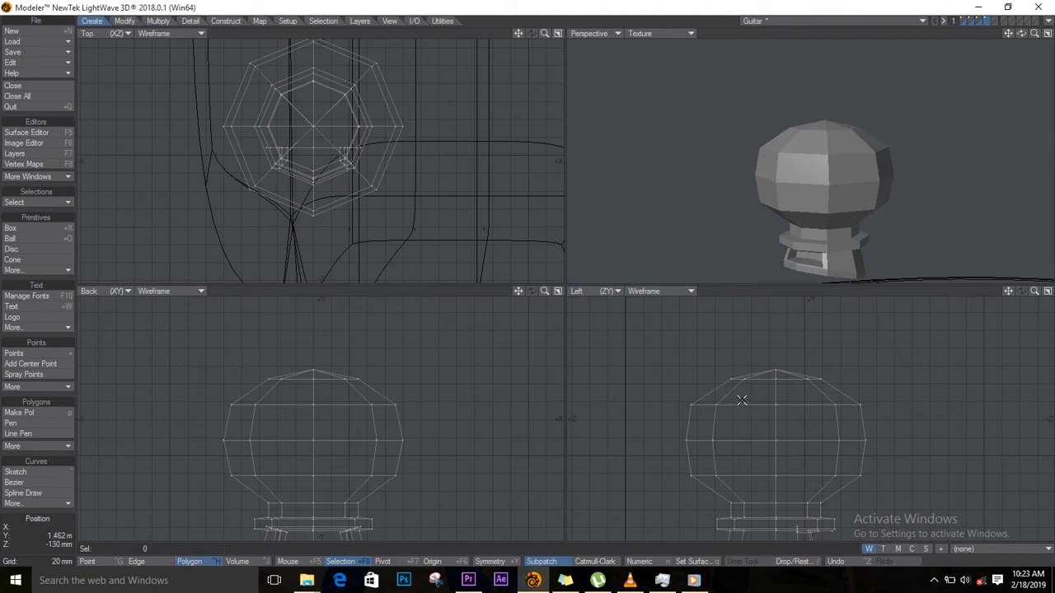
mouse_move(746, 394)
right_down()
mouse_move(701, 388)
mouse_move(894, 360)
mouse_move(819, 400)
right_up()
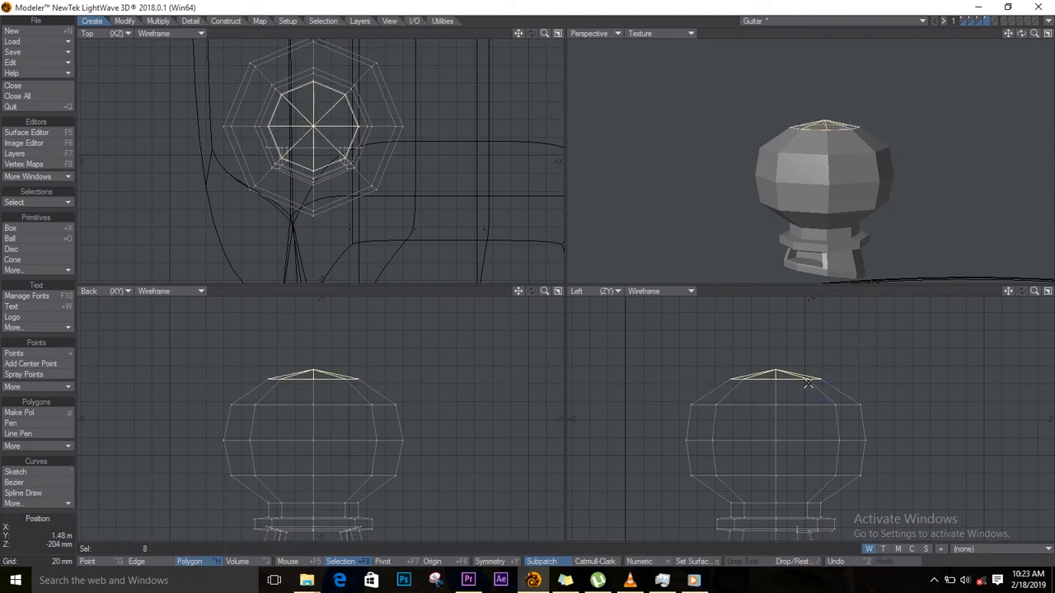
key(t)
drag(783, 375, 800, 409)
key(ctrl+z)
key(shift+a)
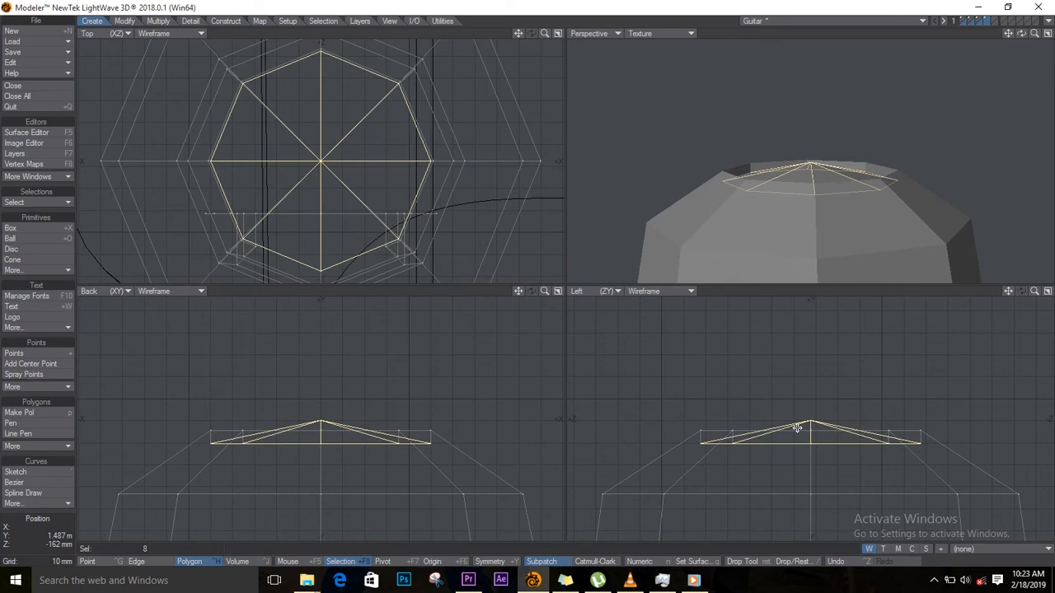
key(space)
Select the full loop of eight wall faces around the shallow recess at the ball's upper pole.
key(slash)
click(882, 169)
click(824, 165)
click(768, 165)
click(743, 168)
click(34, 204)
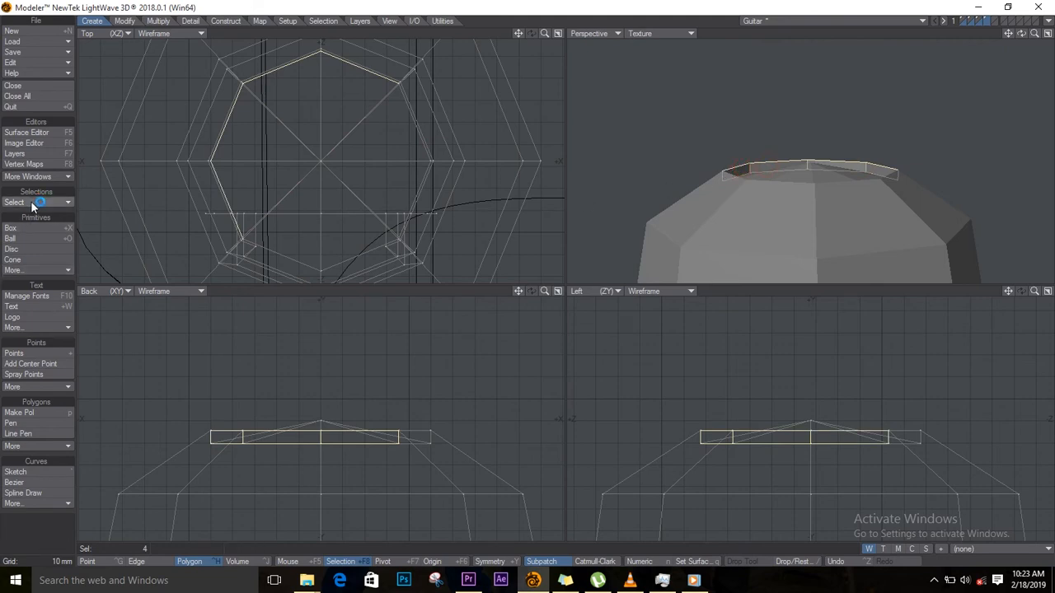
click(40, 208)
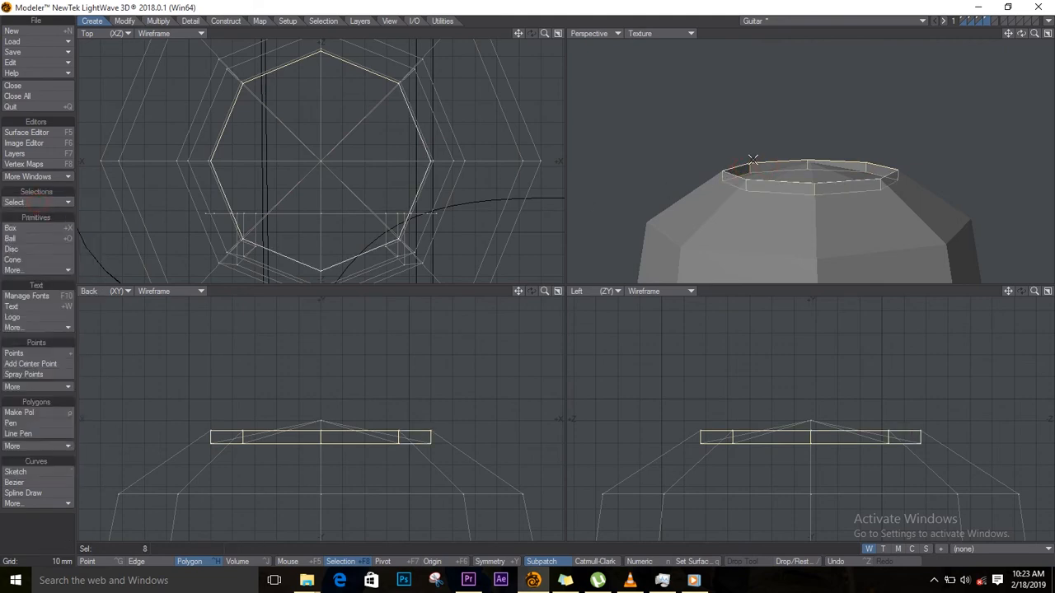
click(297, 321)
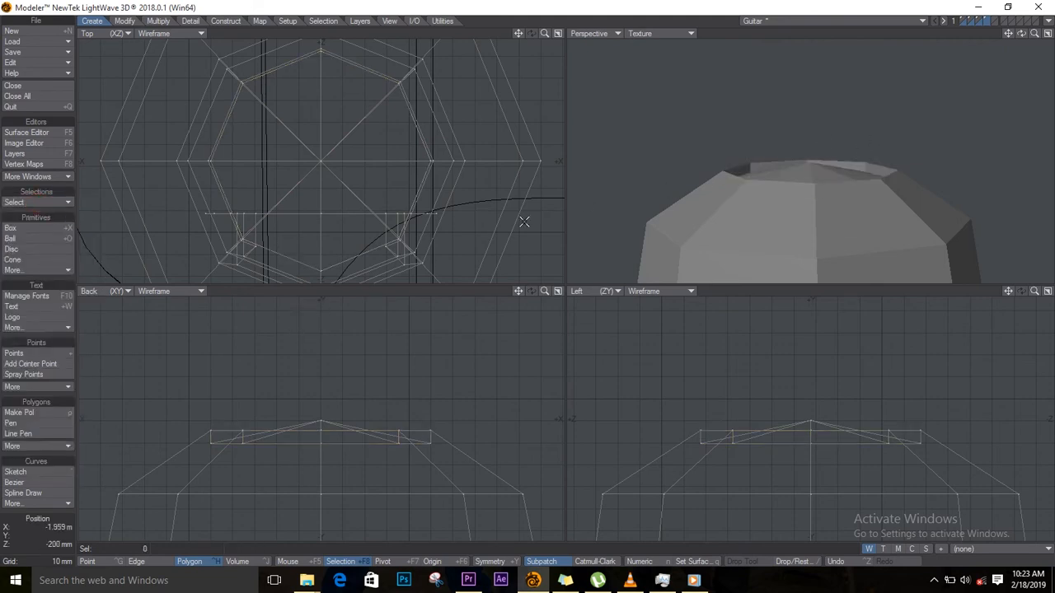
Convert the whole knob to a smooth subpatch surface.
key(a)
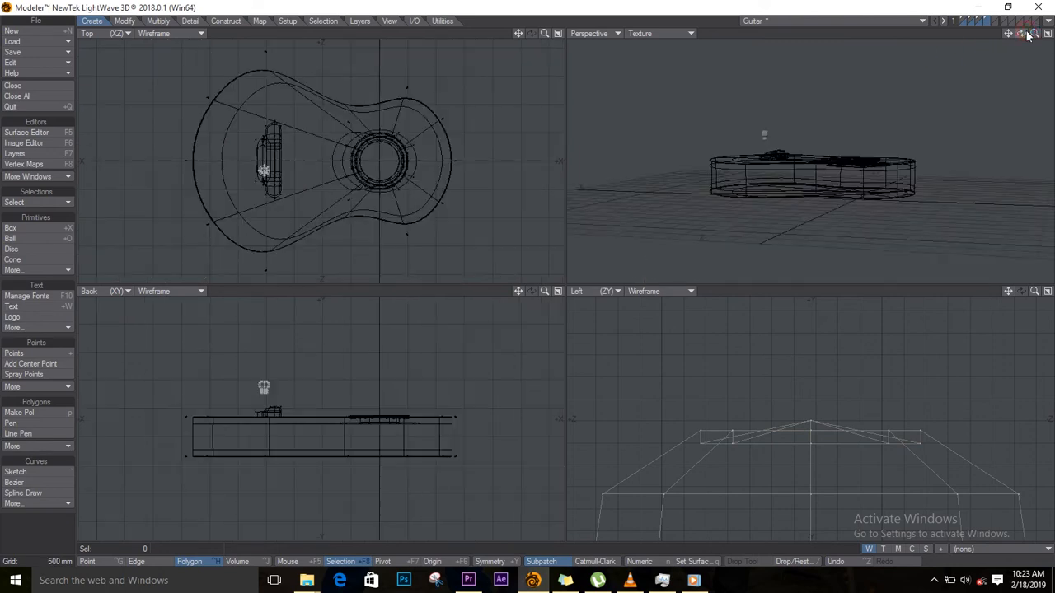
key(shift+a)
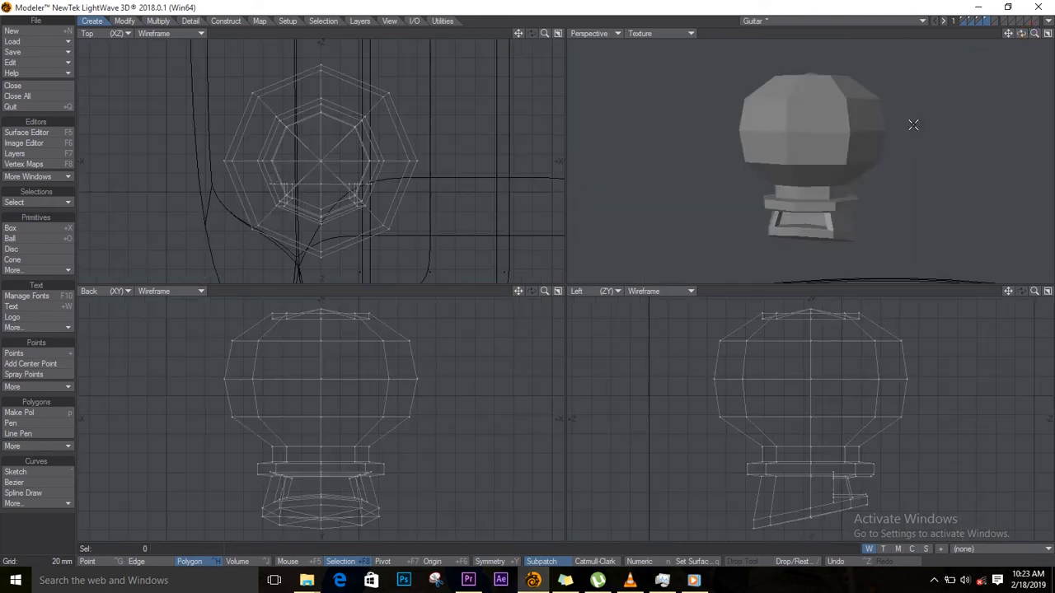
key(Tab)
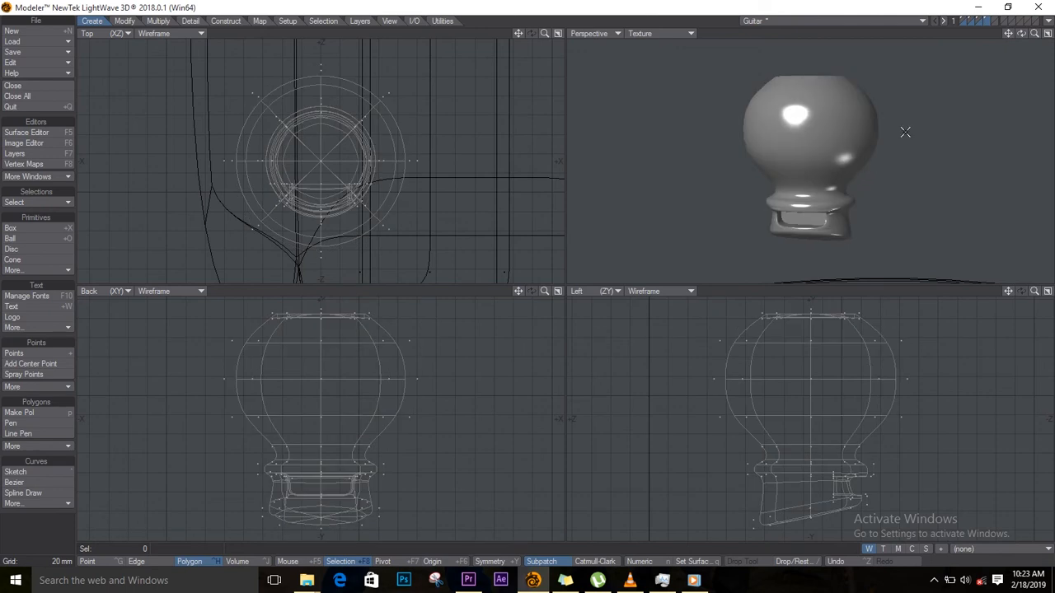
drag(1020, 35, 761, 117)
alt+drag(710, 56, 711, 59)
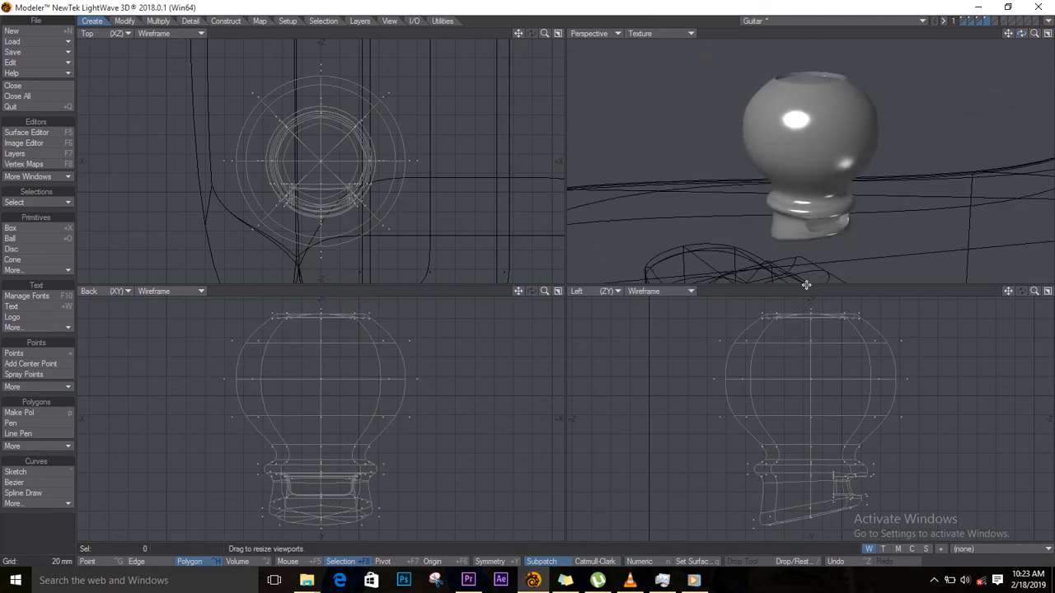
Select the rim and cap geometry at the ball's upper pole and lower it slightly to flatten the ball.
mouse_move(752, 332)
ctrl+alt+mouse_down()
mouse_move(811, 342)
mouse_move(704, 384)
ctrl+alt+mouse_up()
mouse_move(656, 373)
right_down()
mouse_move(883, 385)
mouse_move(807, 308)
mouse_move(635, 339)
mouse_move(639, 346)
right_up()
drag(746, 354, 747, 372)
key(Return)
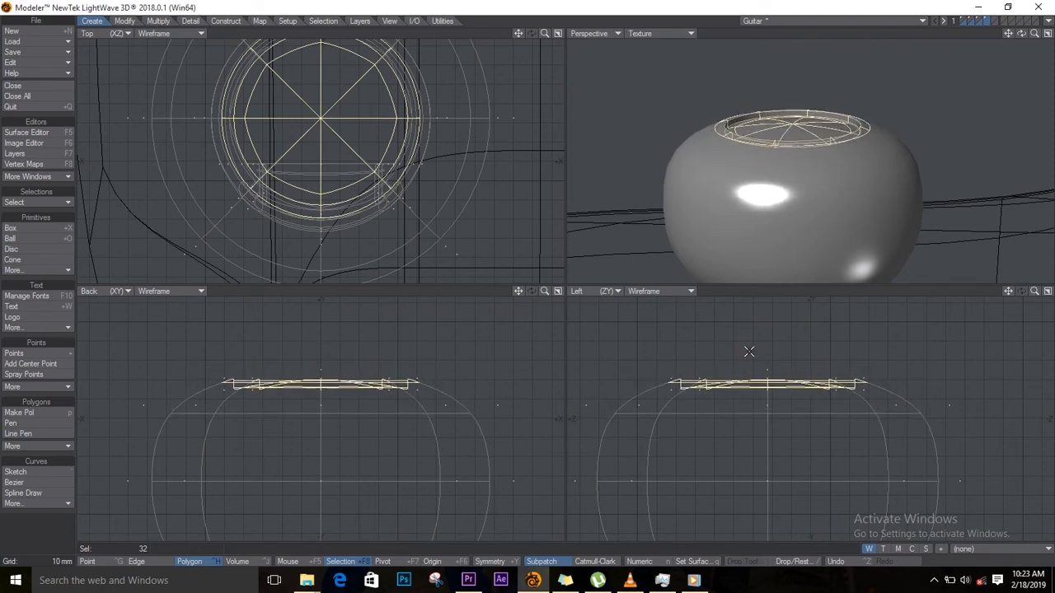
key(slash)
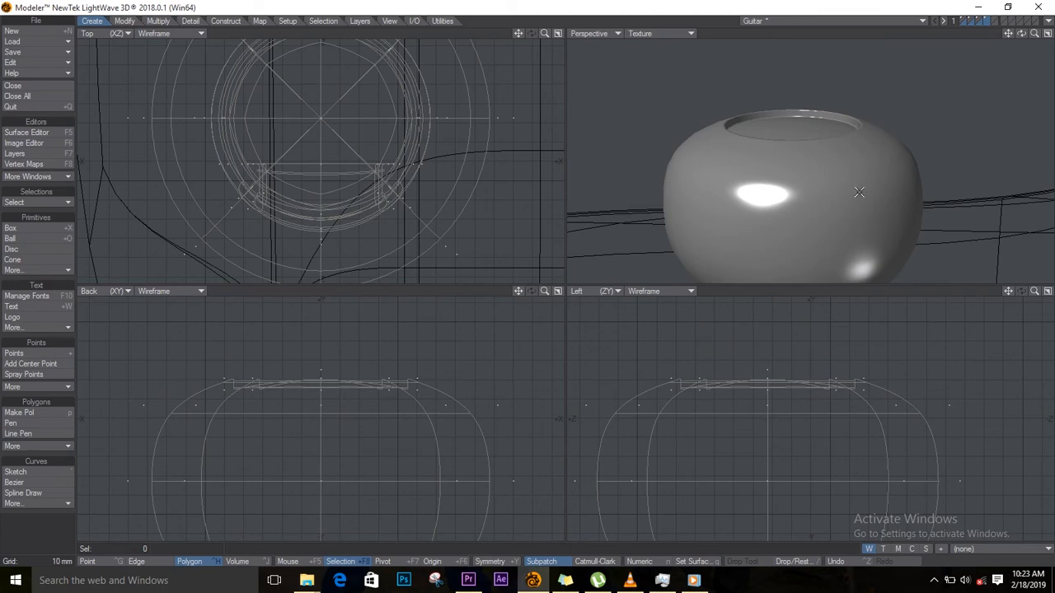
Select the band of eight faces around the neck just below the ball and turn off its subpatch smoothing.
key(a)
mouse_move(1020, 34)
mouse_down()
mouse_move(662, 49)
mouse_move(695, 247)
mouse_move(748, 141)
mouse_move(977, 229)
mouse_up()
drag(758, 447, 858, 444)
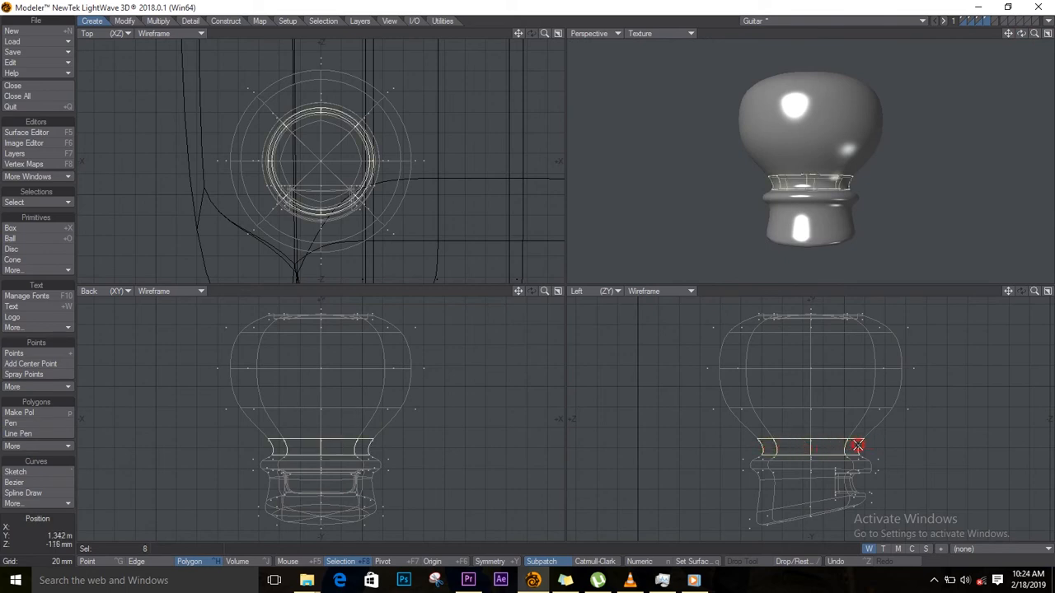
key(Tab)
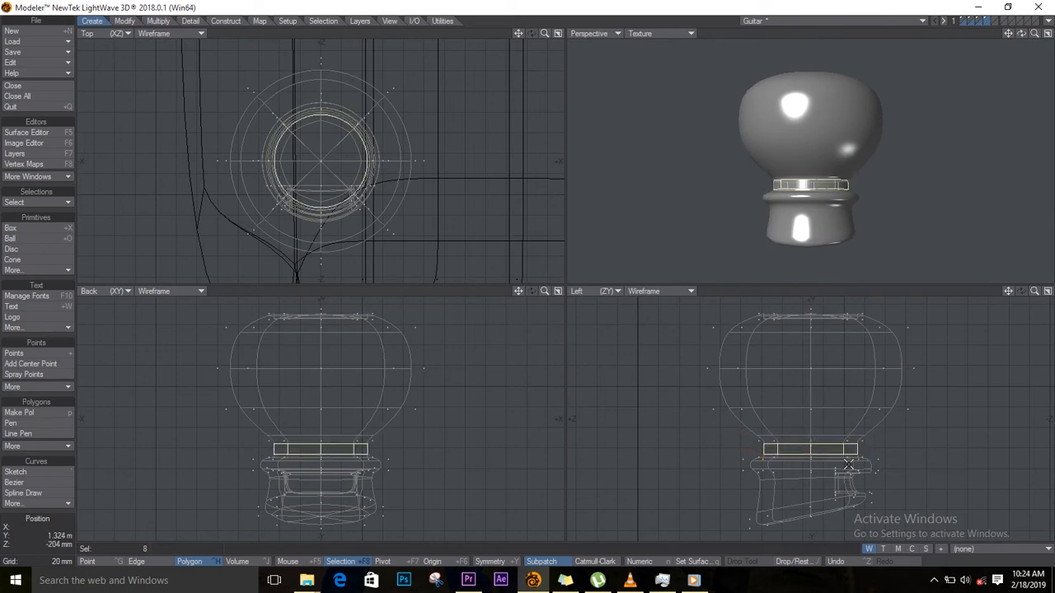
key(ctrl+g)
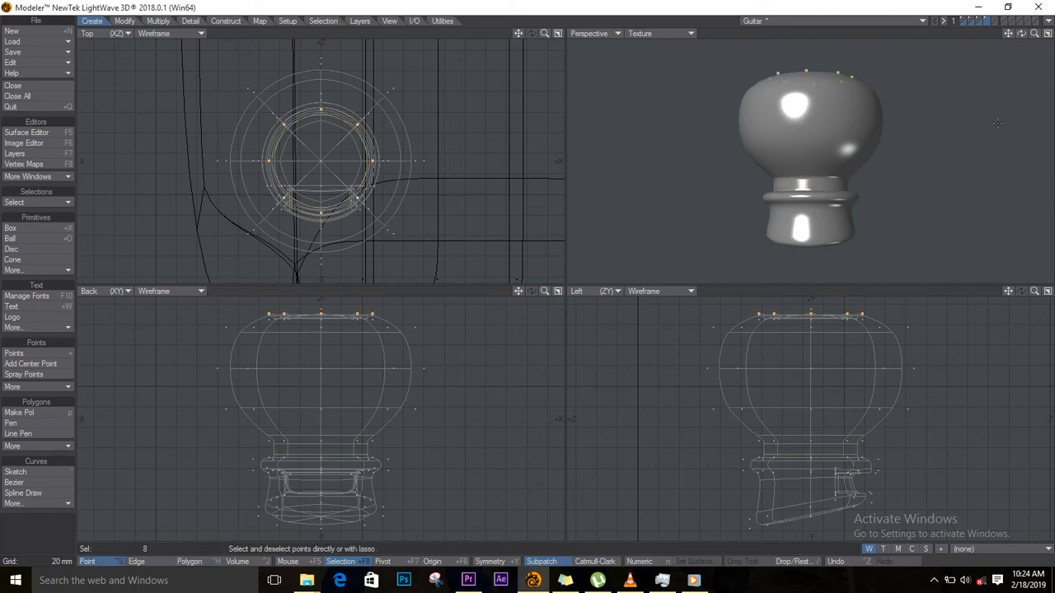
click(996, 122)
drag(1021, 33, 983, 93)
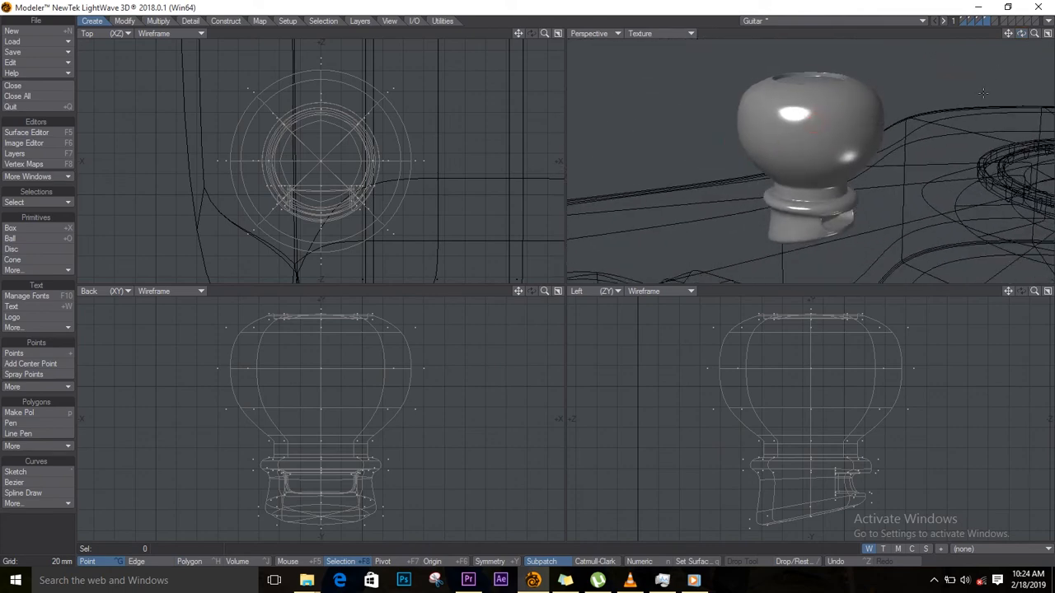
Scale the knob down and move it about -60 mm in X and -380 mm in Y to the bridge.
ctrl+alt+drag(857, 372, 700, 379)
alt+drag(856, 415, 814, 415)
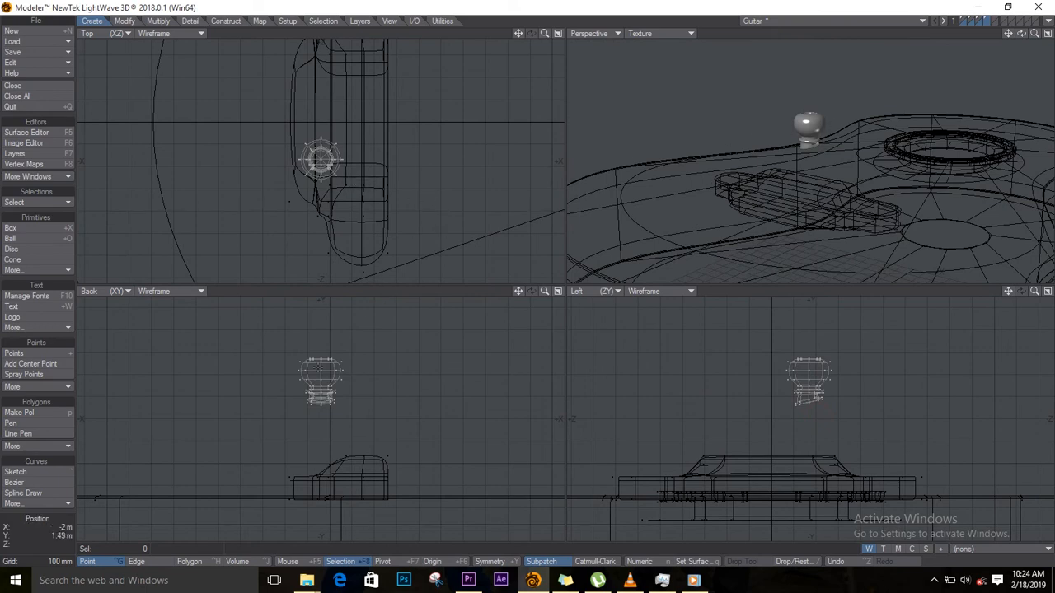
key(t)
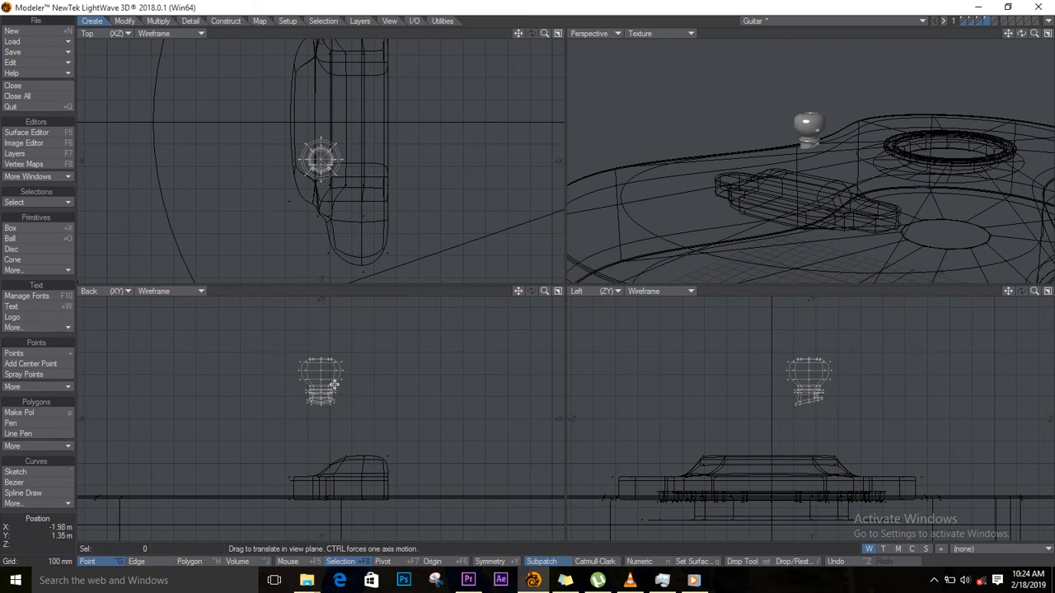
key(shift+h)
drag(327, 392, 294, 412)
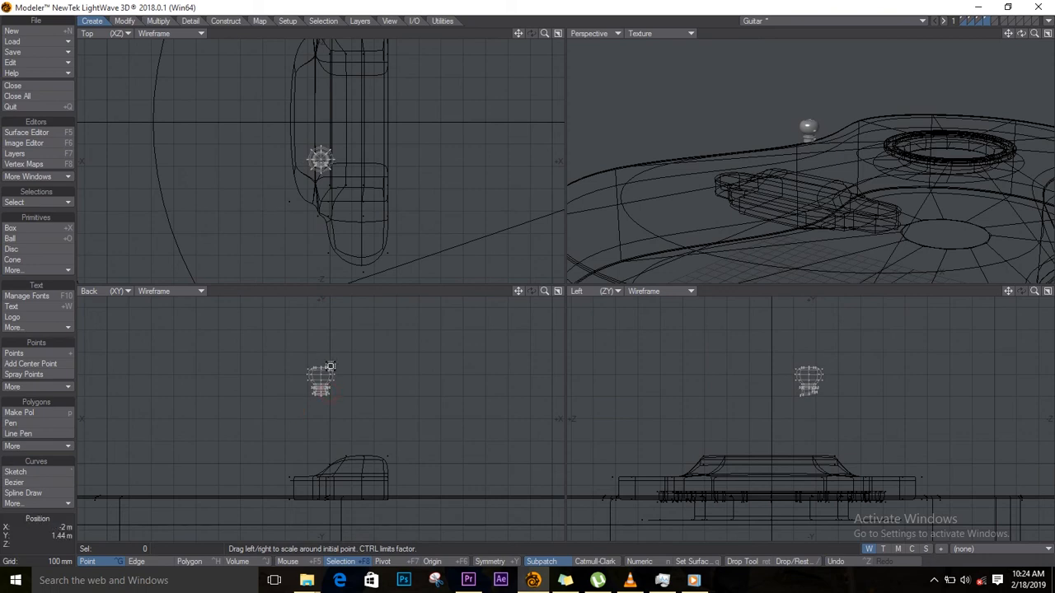
key(t)
drag(311, 387, 319, 451)
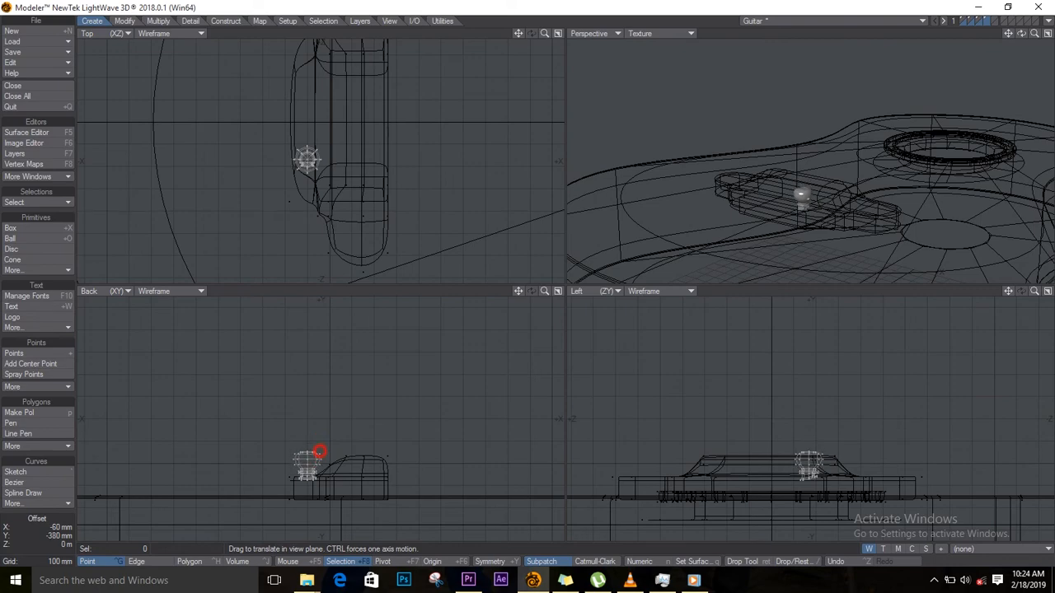
Rotate the knob about its vertical axis so the neck recess faces the bridge's raised block.
click(1024, 36)
drag(1024, 35, 970, 80)
ctrl+alt+drag(810, 195, 928, 188)
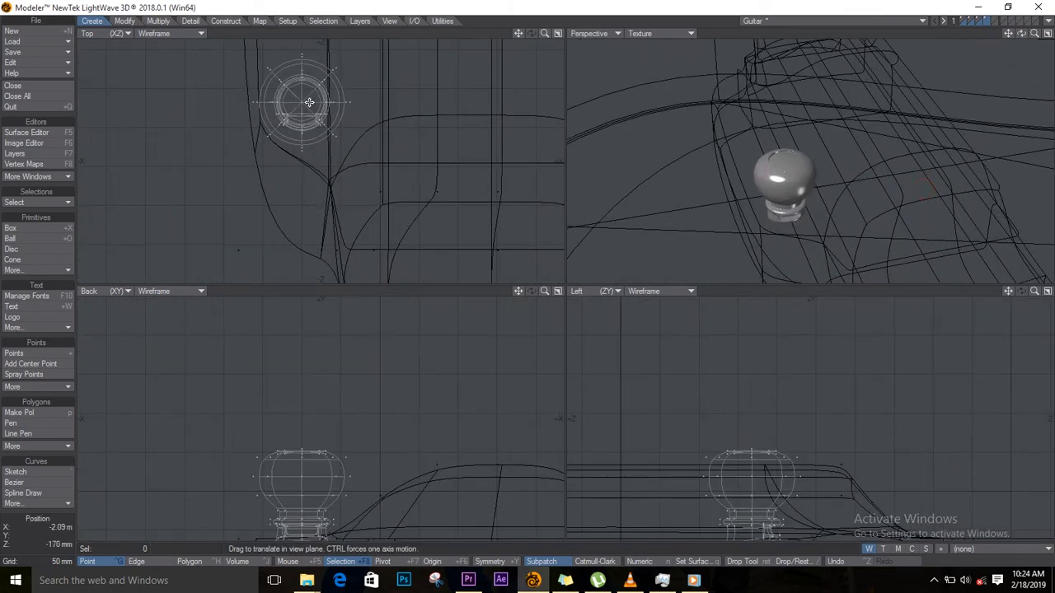
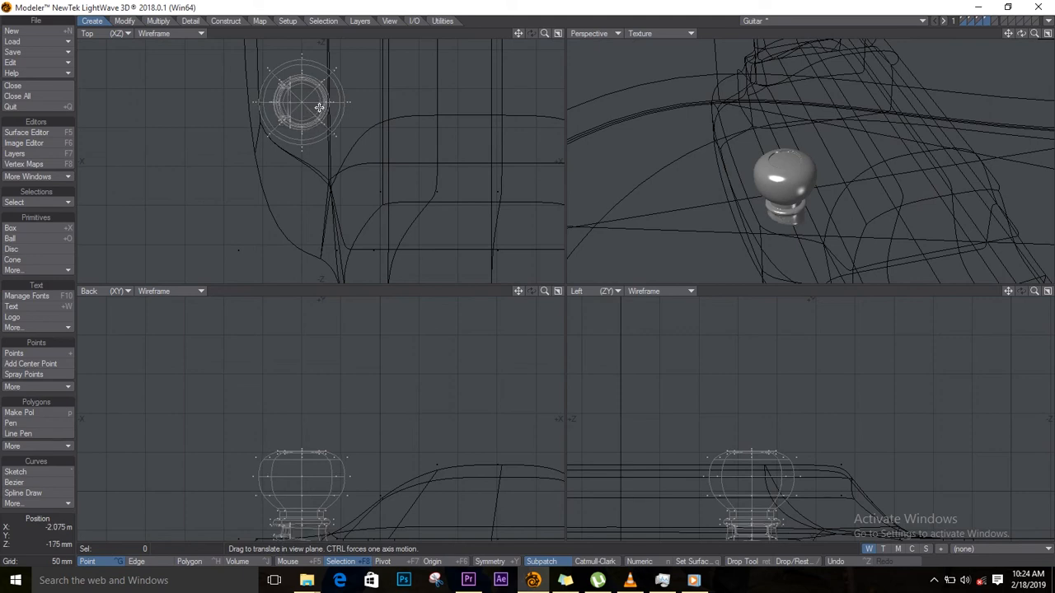
drag(1026, 36, 947, 37)
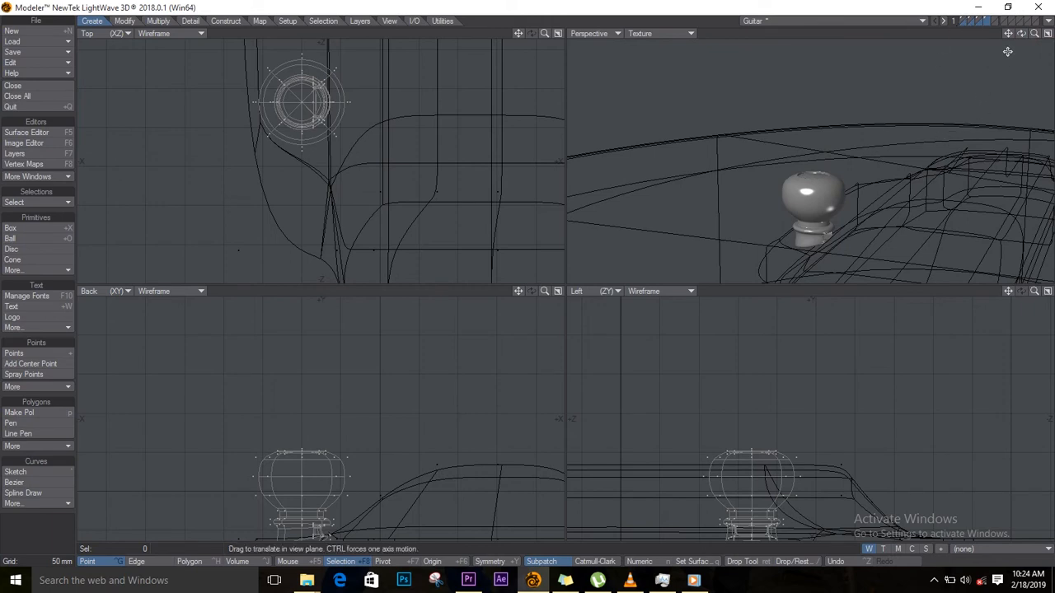
drag(346, 478, 315, 360)
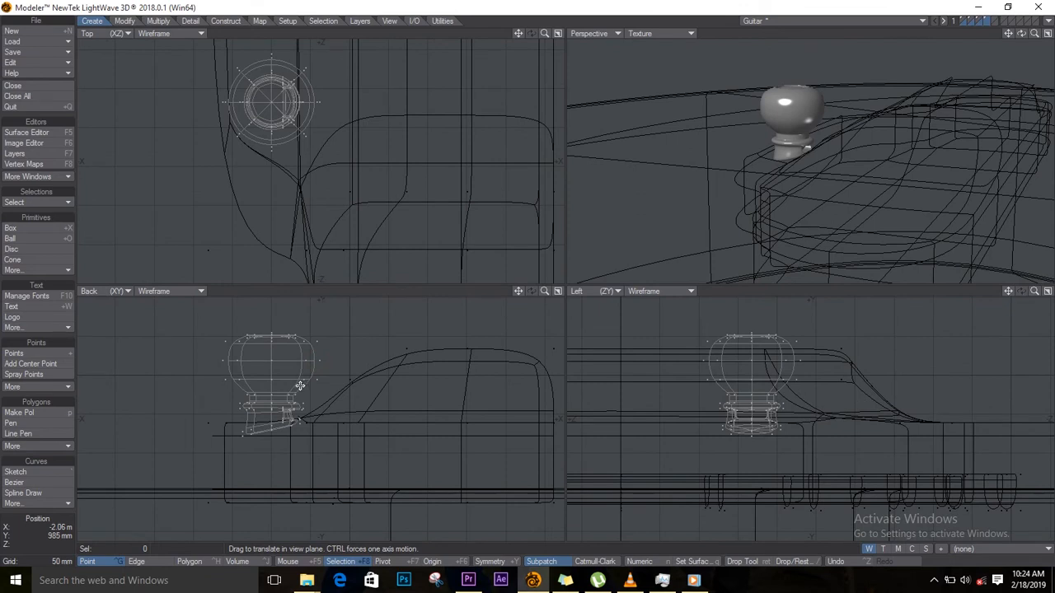
Nudge the knob on the bridge's lower ledge and scale it slightly smaller.
key(space)
key(t)
drag(301, 383, 303, 386)
ctrl+alt+drag(748, 366, 708, 373)
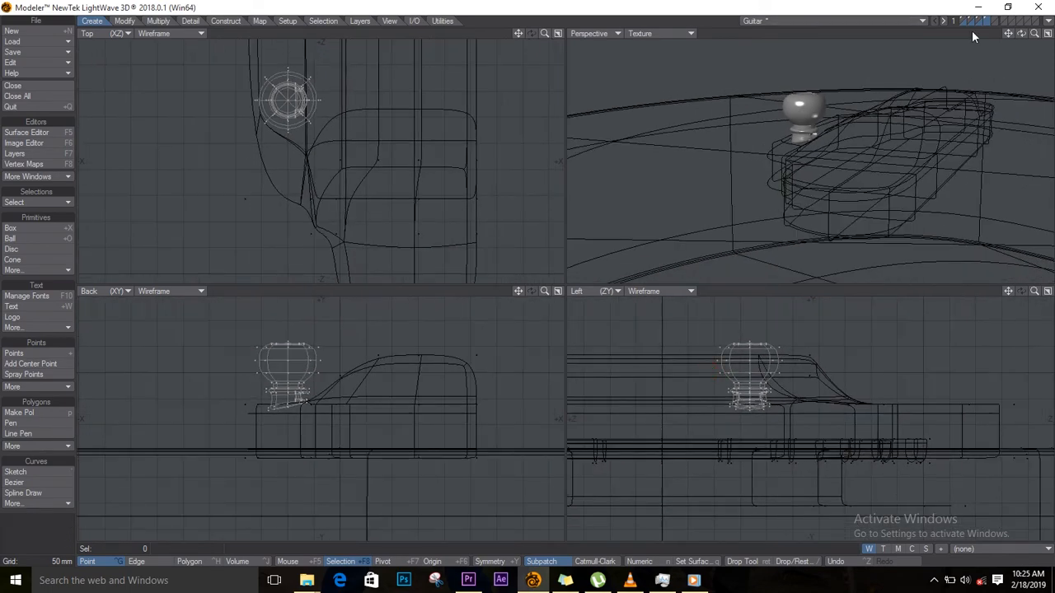
drag(1022, 34, 799, 161)
key(shift+h)
drag(315, 363, 305, 373)
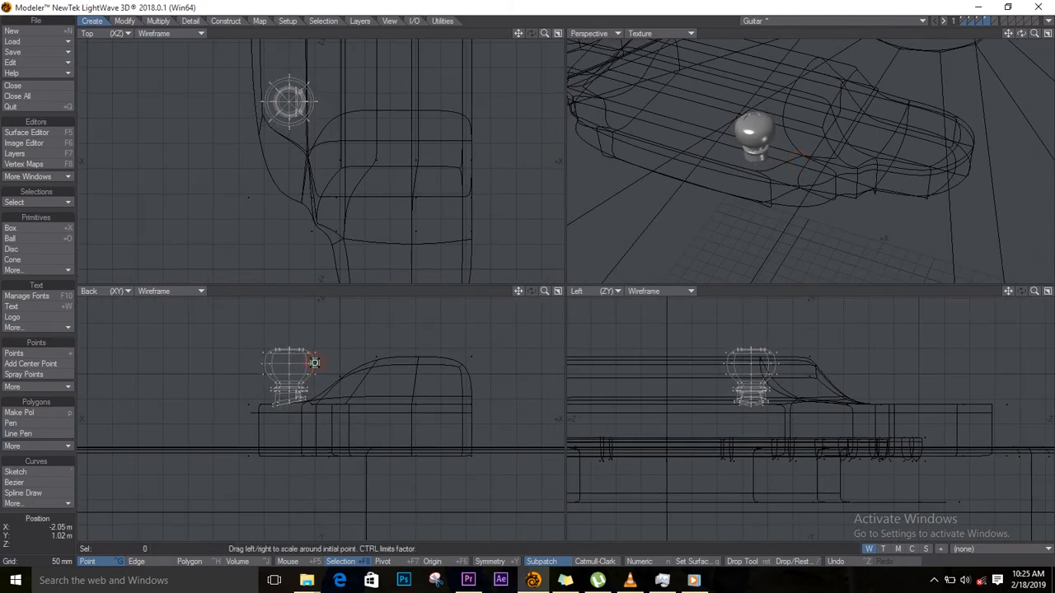
key(space)
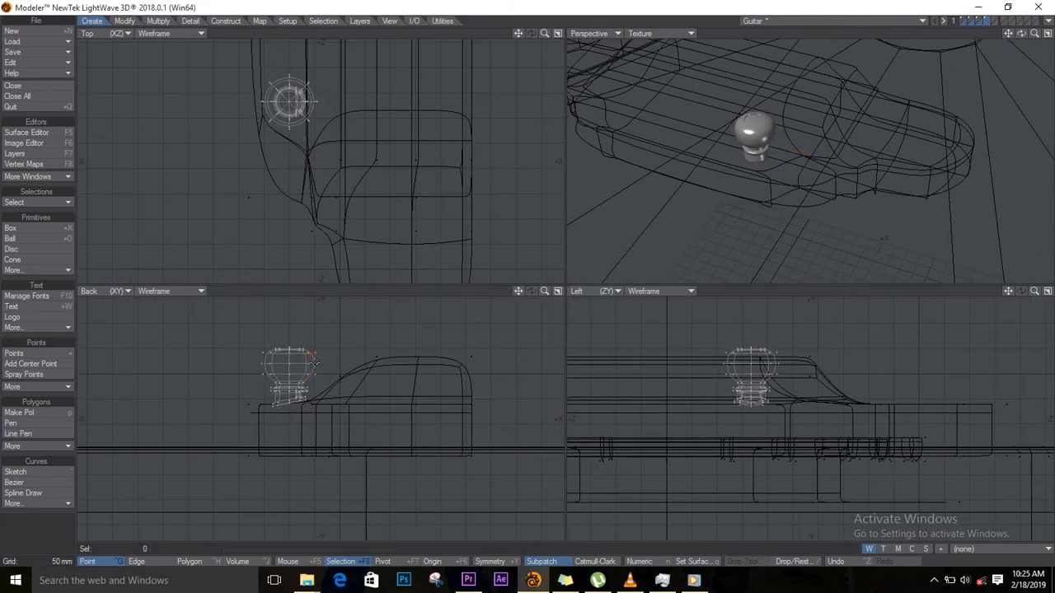
Bring the bridge layer to the foreground with the knob and lengthen the bridge by moving its positive-Z wing points outward.
shift+click(983, 21)
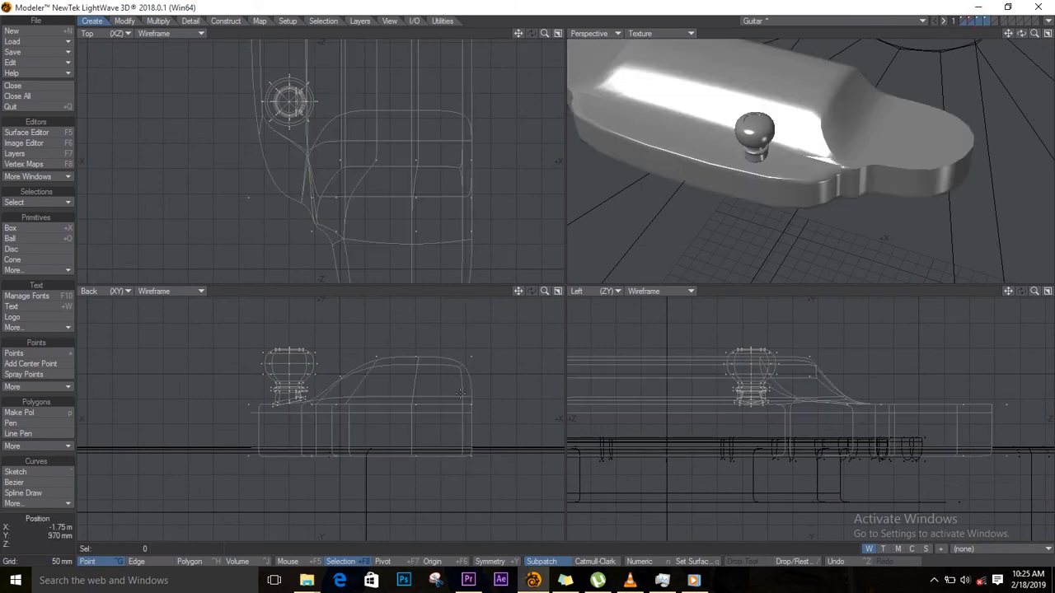
key(a)
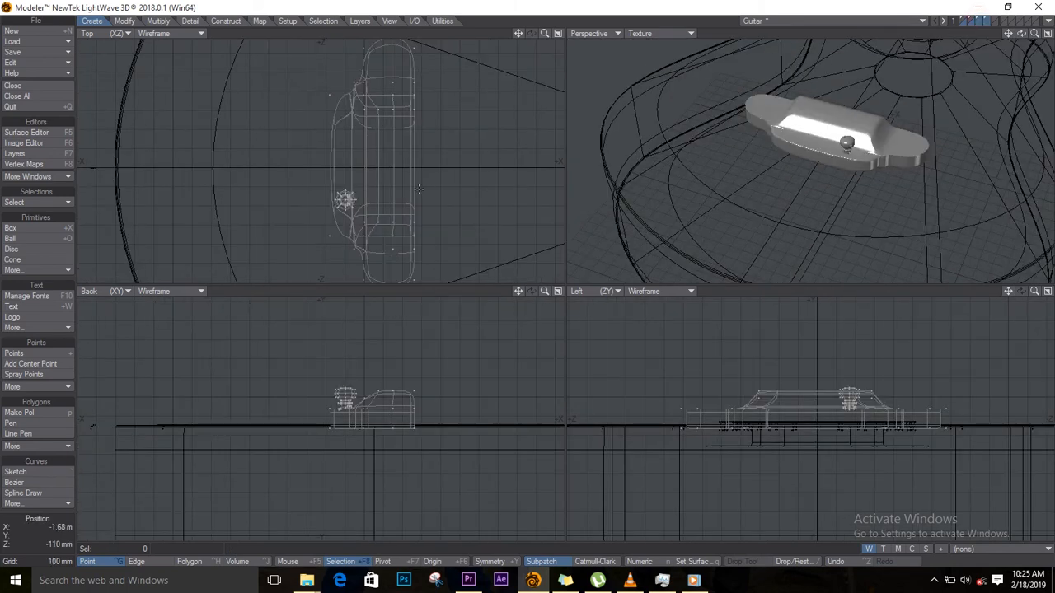
mouse_move(424, 135)
right_down()
mouse_move(396, 146)
mouse_move(310, 33)
mouse_move(439, 48)
mouse_move(438, 65)
right_up()
key(t)
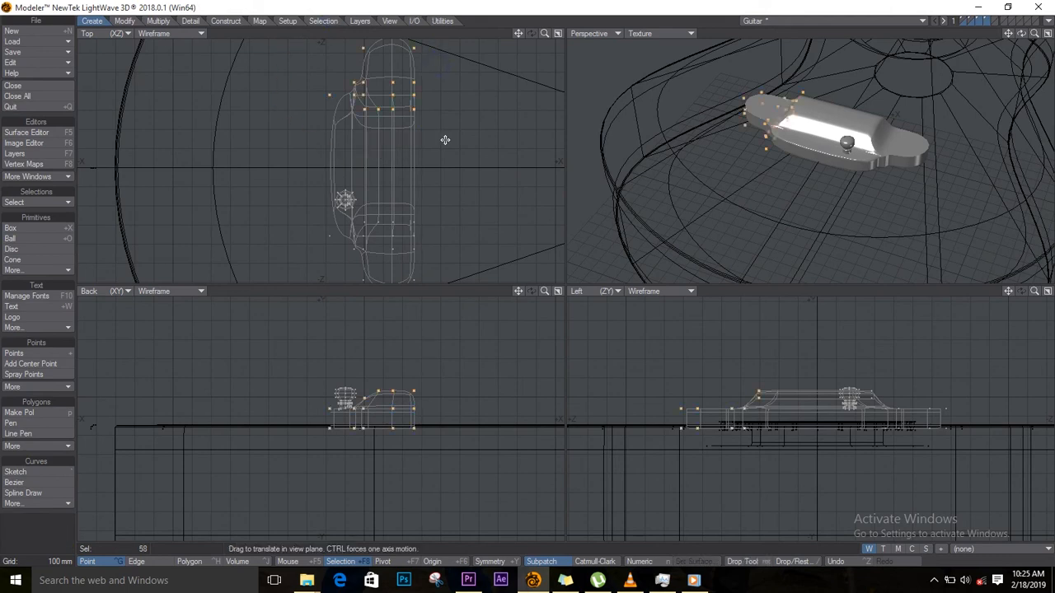
drag(386, 100, 390, 75)
key(Return)
key(slash)
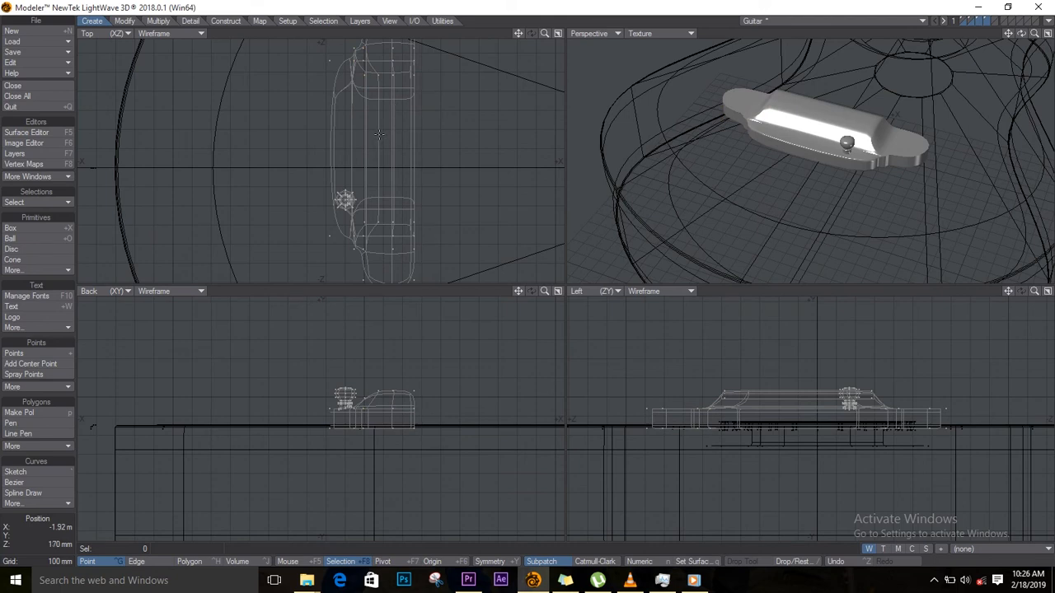
Move the bridge and knob together in negative Z to centre the lengthened bridge on the guitar's centreline.
key(t)
drag(383, 124, 381, 141)
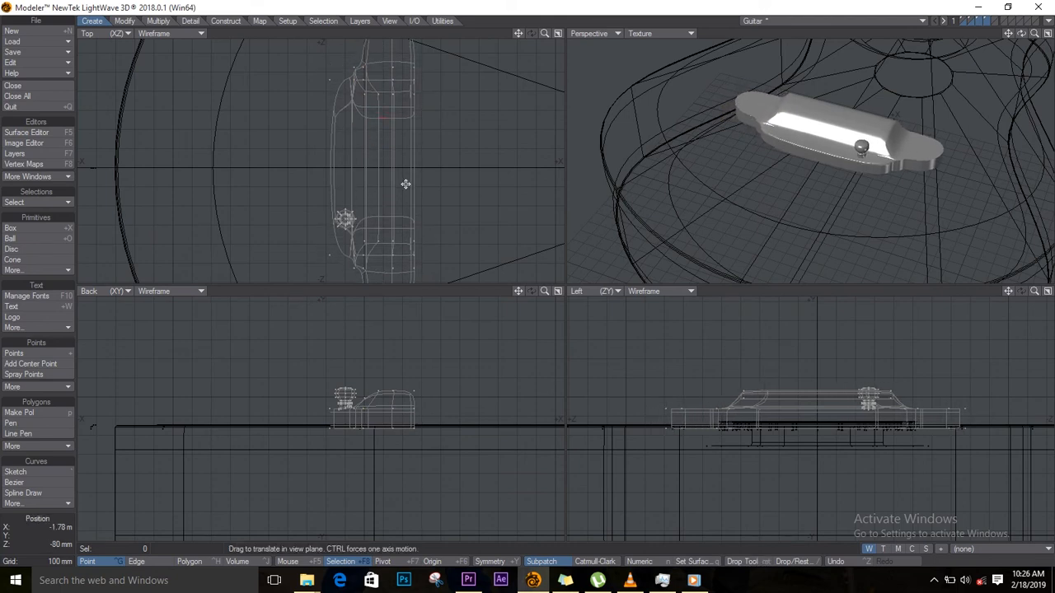
key(space)
key(ctrl+z)
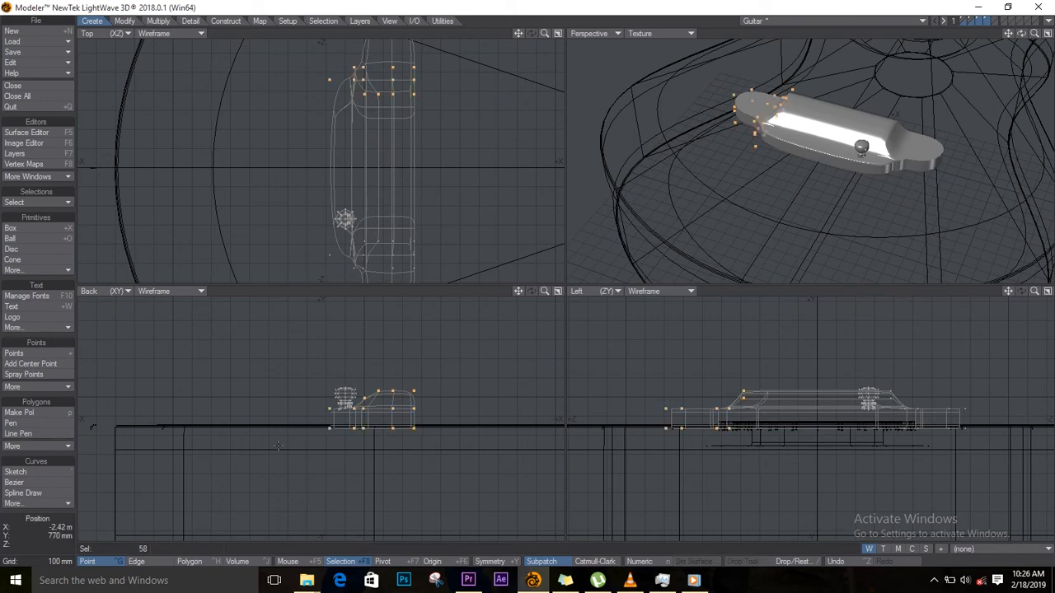
Select the whole knob through its connected neck faces and move it closer to the bridge's raised block, slightly above the ledge.
key(shift+a)
key(ctrl+h)
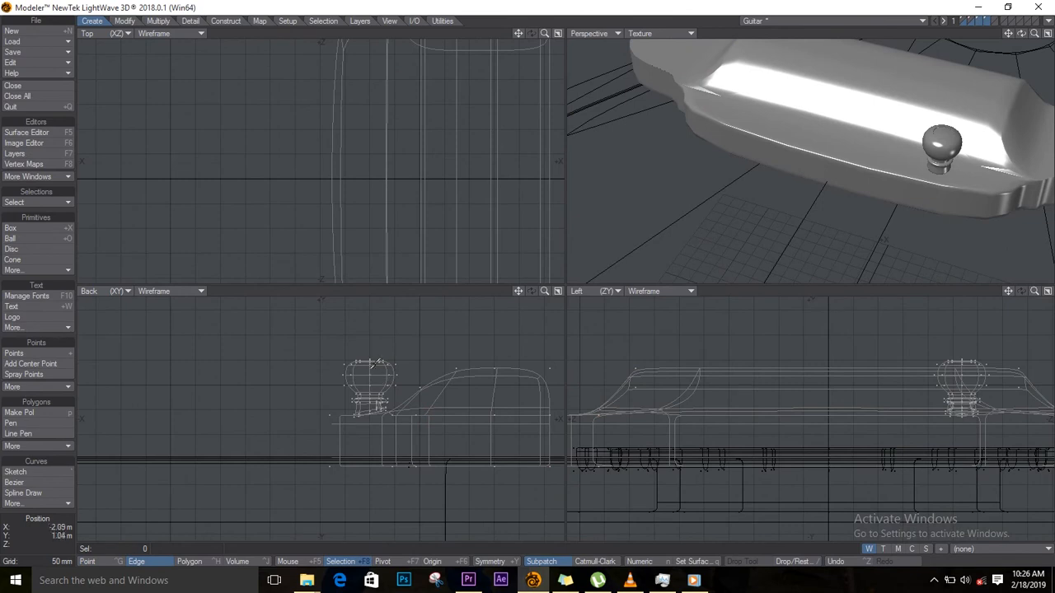
key(ctrl+h)
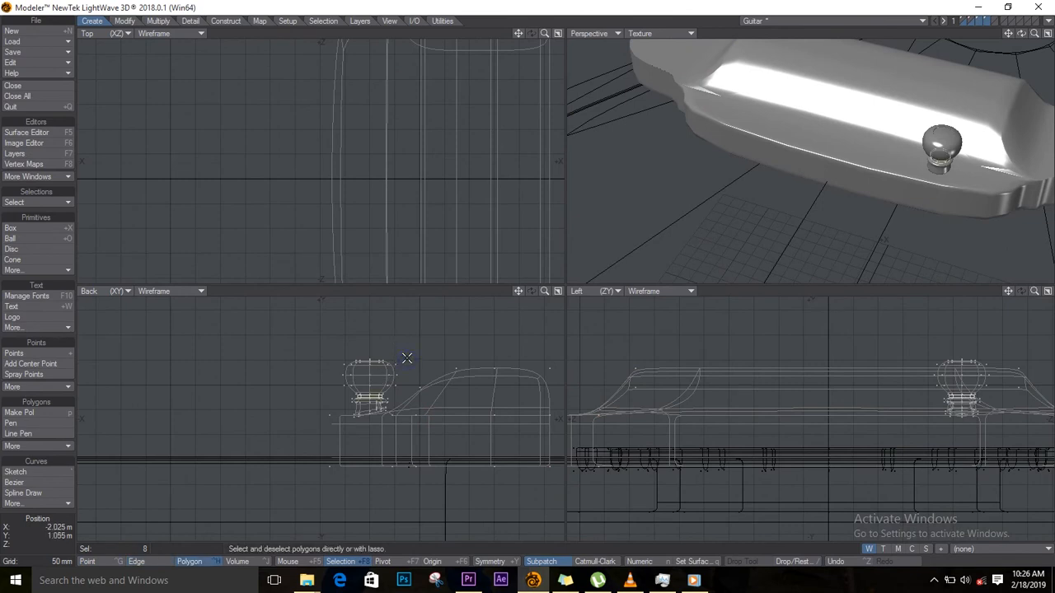
key(])
key(t)
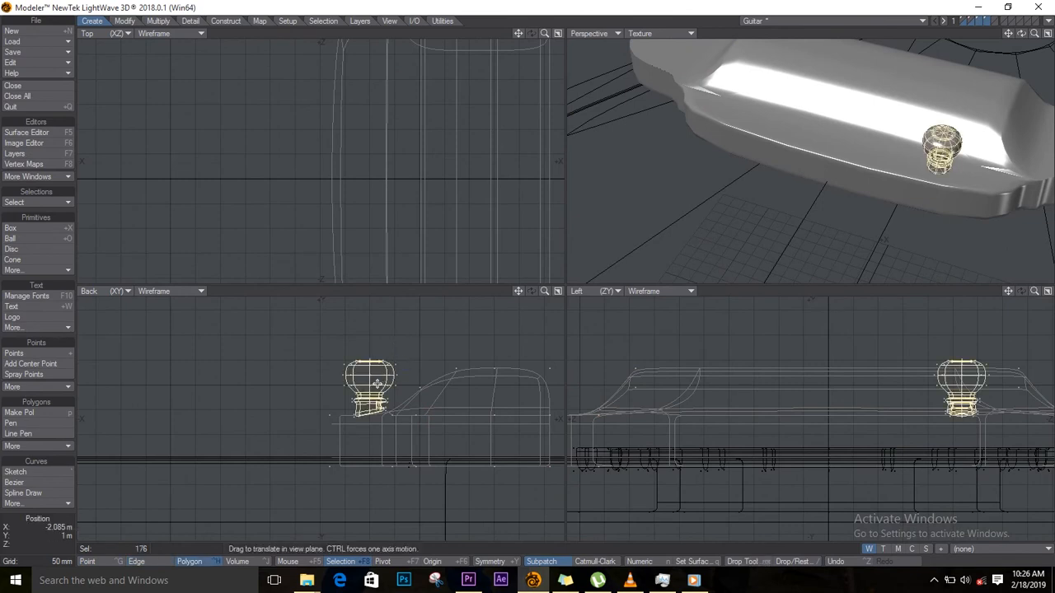
drag(374, 385, 310, 393)
key(space)
Shift the selected knob about -35 mm in Z and 5 mm up along the bridge's ledge.
scroll(377, 387, up, 4)
scroll(442, 395, down, 1)
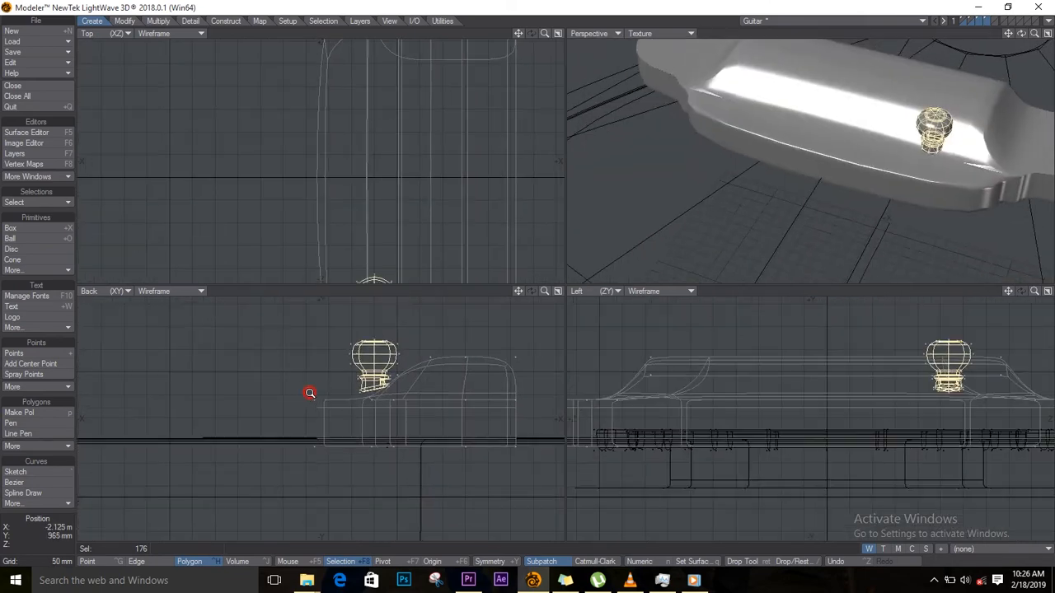
key(t)
drag(949, 379, 958, 377)
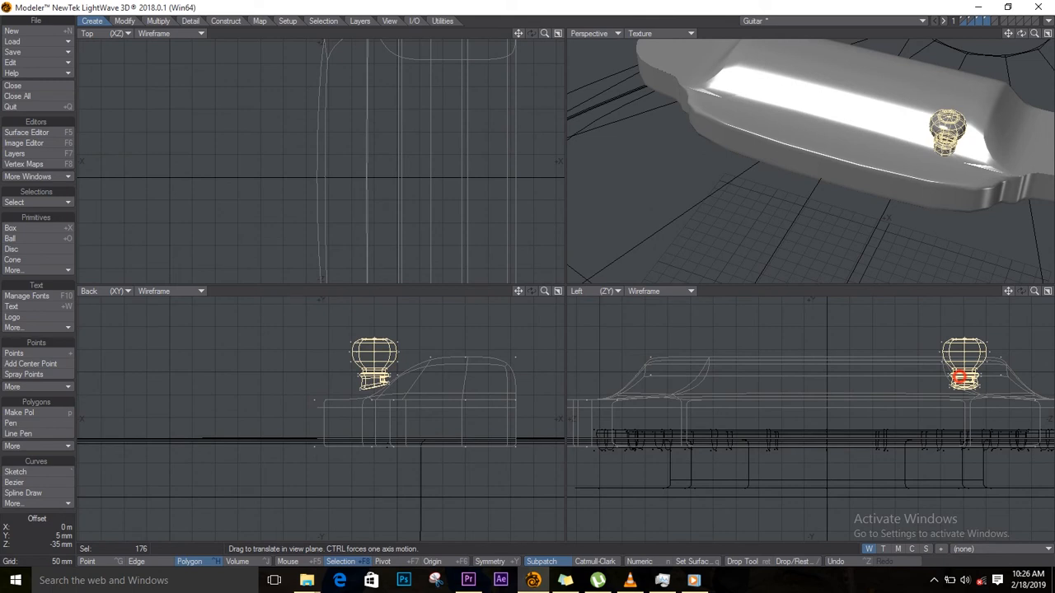
Scale the selected knob down slightly so that its base sits just above the bridge's ledge.
key(shift+h)
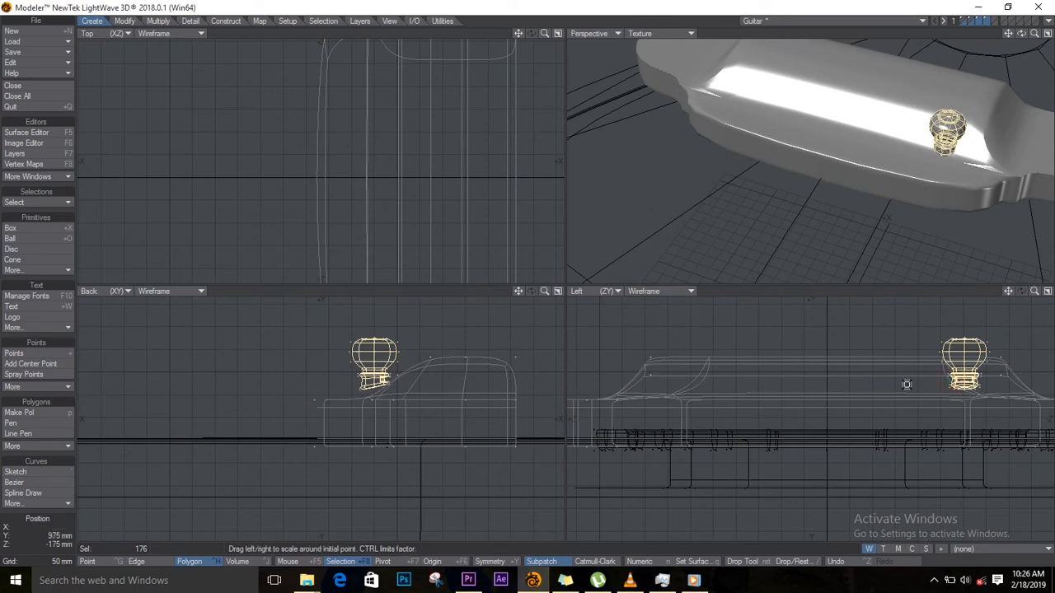
mouse_move(961, 370)
mouse_down()
mouse_move(941, 375)
mouse_move(979, 363)
mouse_up()
key(t)
ctrl+alt+drag(423, 391, 476, 396)
key(space)
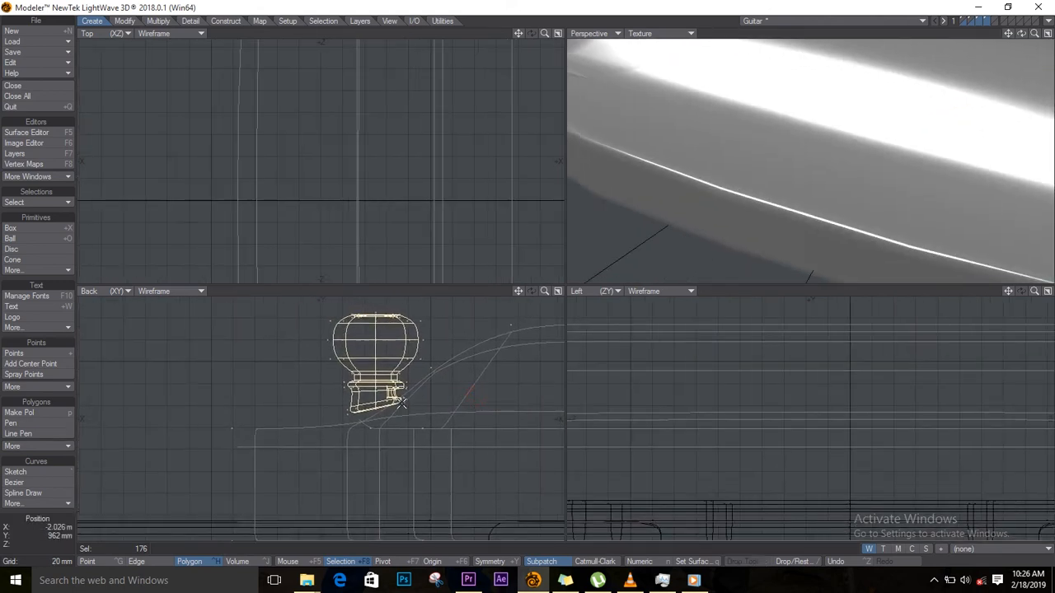
Select only the knob's slanted bottom faces, enlarge them slightly and move them down toward the ledge.
click(401, 403)
mouse_move(379, 405)
mouse_down()
mouse_move(357, 412)
mouse_move(423, 383)
mouse_up()
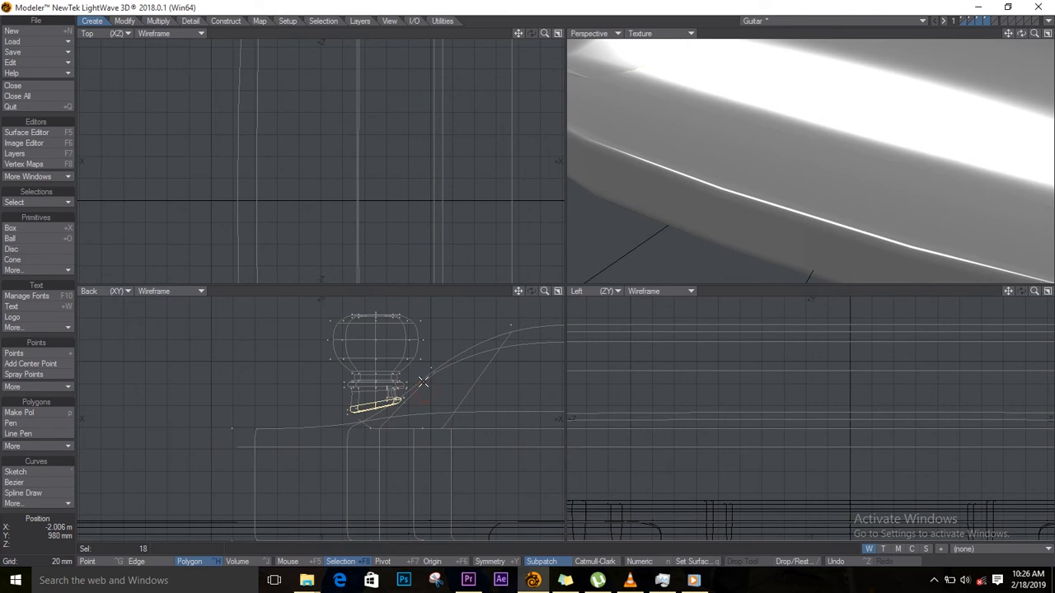
mouse_move(388, 404)
ctrl+alt+mouse_down()
mouse_move(457, 400)
mouse_move(370, 409)
ctrl+alt+mouse_up()
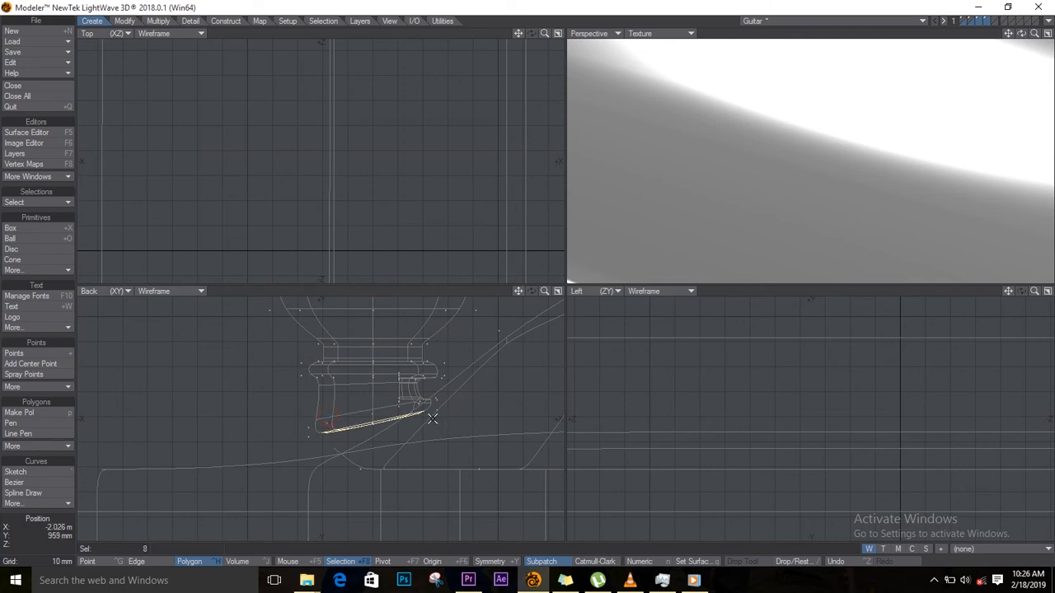
key(shift+h)
drag(426, 421, 397, 414)
key(t)
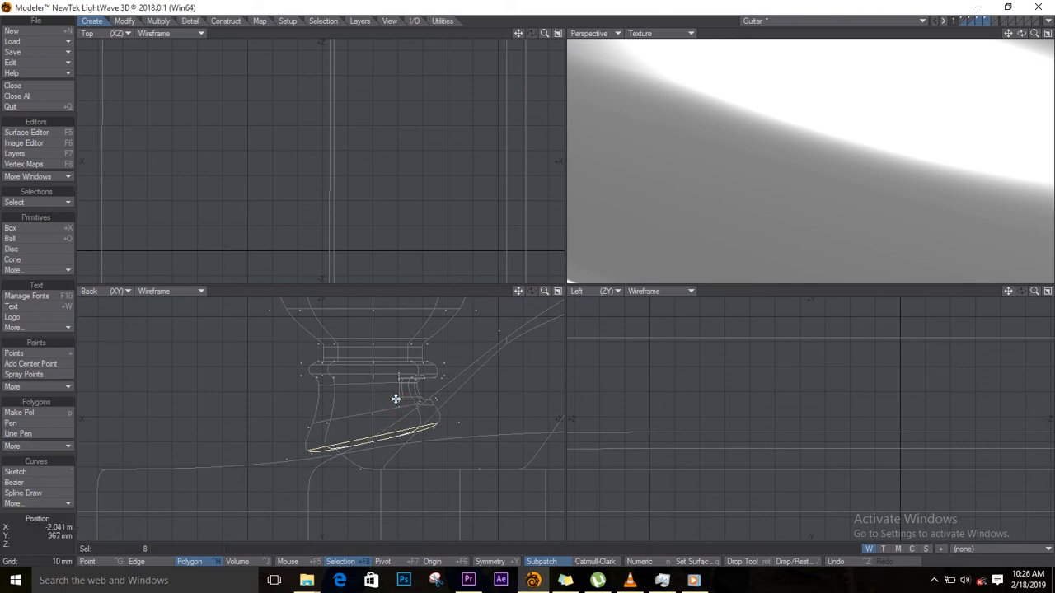
Select the whole knob through its connected faces and move it up and closer to the bridge's raised block.
key(bracketright)
key(Return)
drag(397, 399, 405, 399)
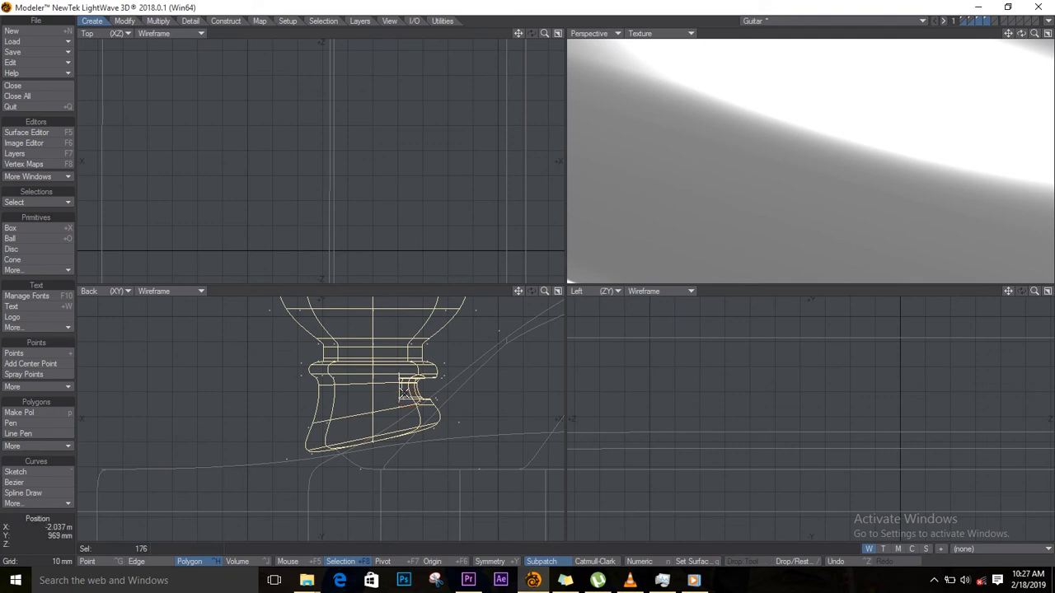
key(t)
mouse_move(404, 389)
mouse_down()
mouse_move(419, 384)
mouse_move(424, 372)
mouse_move(414, 371)
mouse_up()
key(Return)
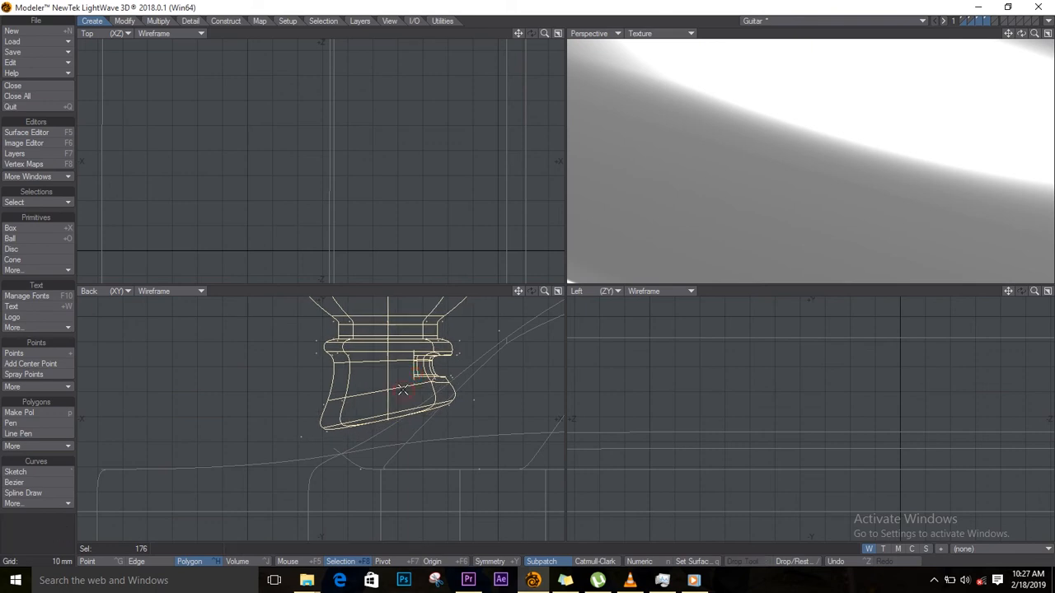
Reselect the knob's bottom faces and extend them down toward the ledge, following the bridge's slope.
key(/)
drag(393, 411, 358, 445)
key(t)
key(space)
key(/)
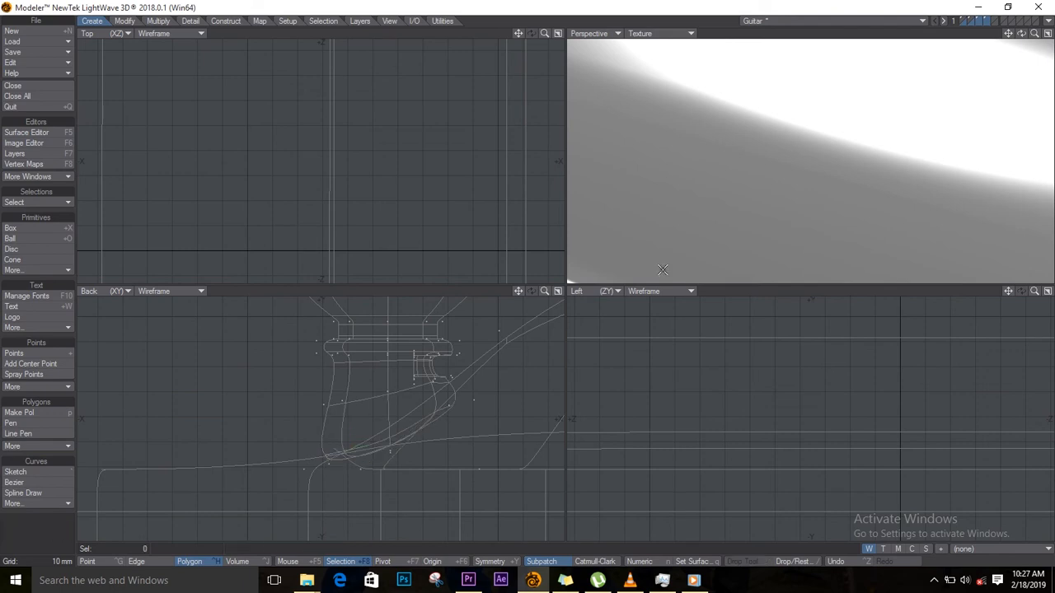
Select the whole knob again and shift it about 25 mm in X and 15 mm up along the bridge's slope.
ctrl+alt+drag(750, 218, 651, 262)
drag(1021, 33, 949, 124)
drag(301, 402, 304, 391)
key(bracketright)
key(t)
drag(297, 420, 313, 410)
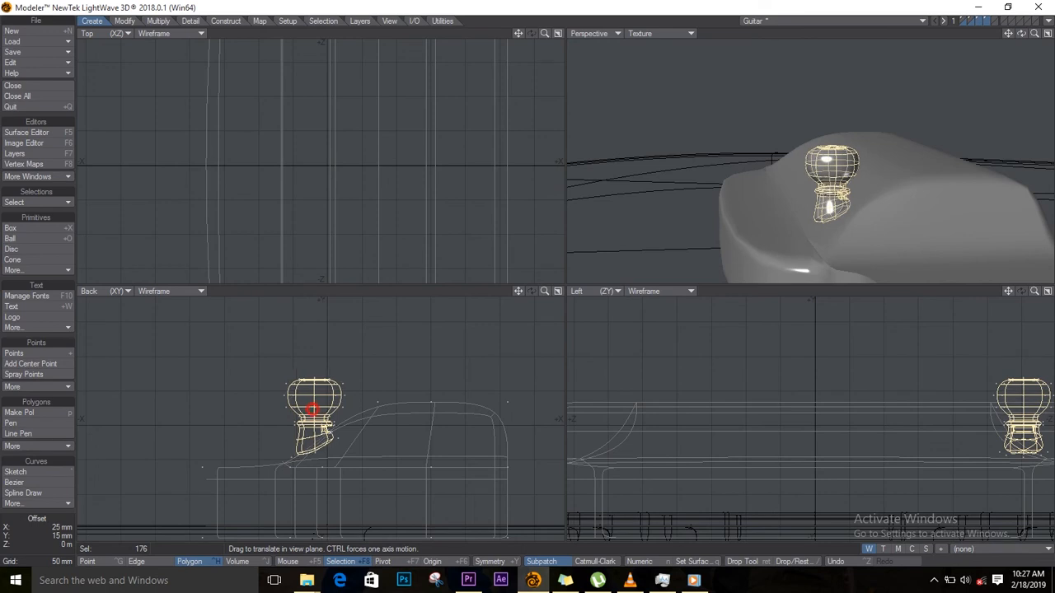
drag(314, 409, 313, 410)
Nudge the whole knob slightly further up beside the bridge's raised block.
mouse_move(1021, 33)
mouse_down()
mouse_move(1050, 56)
mouse_move(1044, 7)
mouse_move(1019, 38)
mouse_up()
ctrl+alt+drag(617, 229, 740, 222)
ctrl+alt+drag(402, 317, 403, 312)
drag(519, 291, 520, 201)
drag(403, 365, 405, 352)
key(space)
Select the knob's curved bottom faces and lower them about 10 mm to lengthen the base toward the ledge.
key(slash)
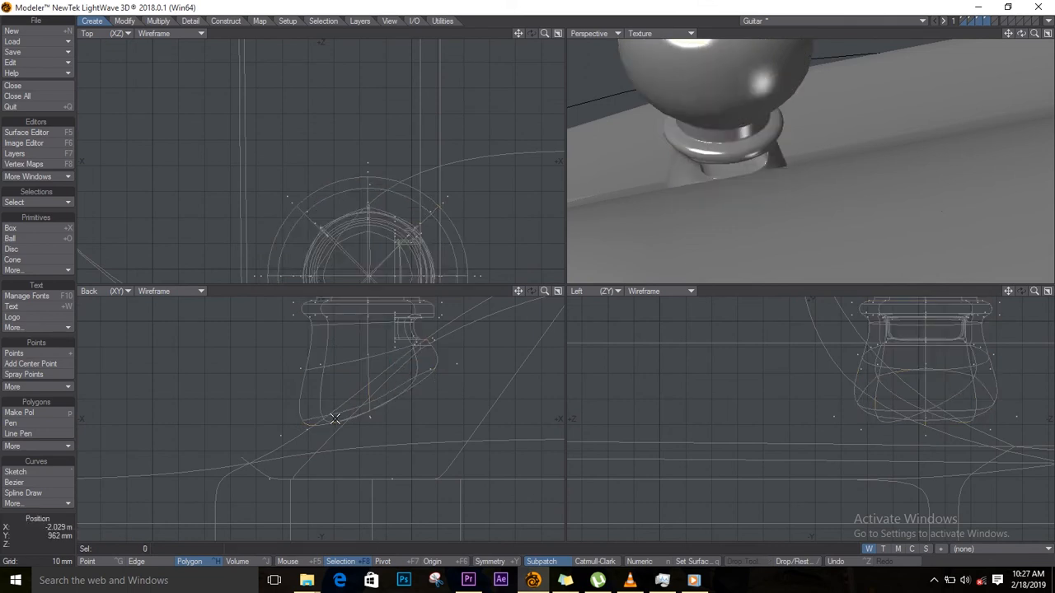
drag(331, 418, 410, 388)
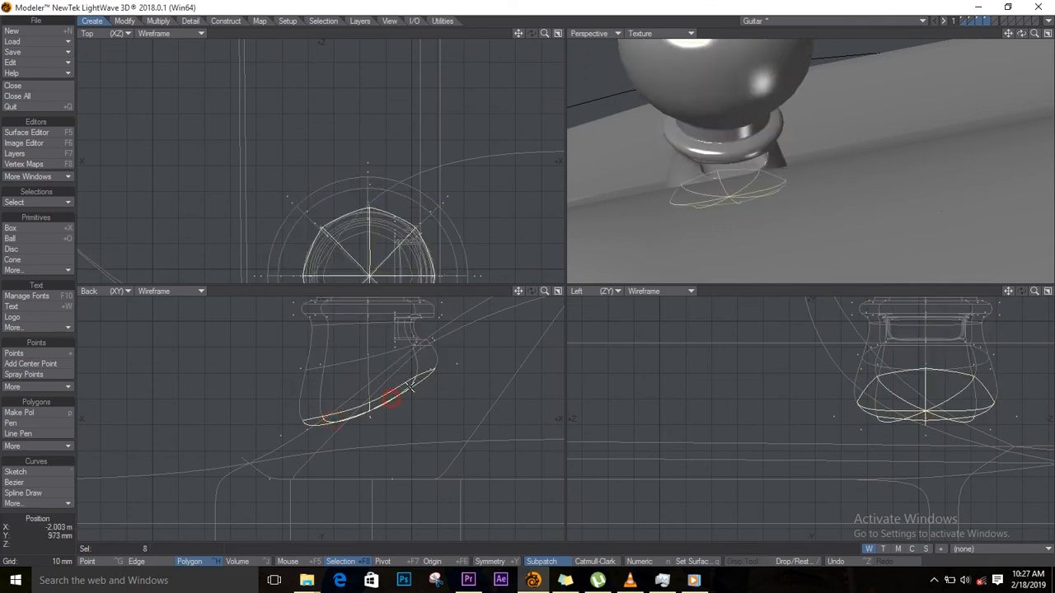
key(Tab)
key(t)
drag(348, 421, 347, 442)
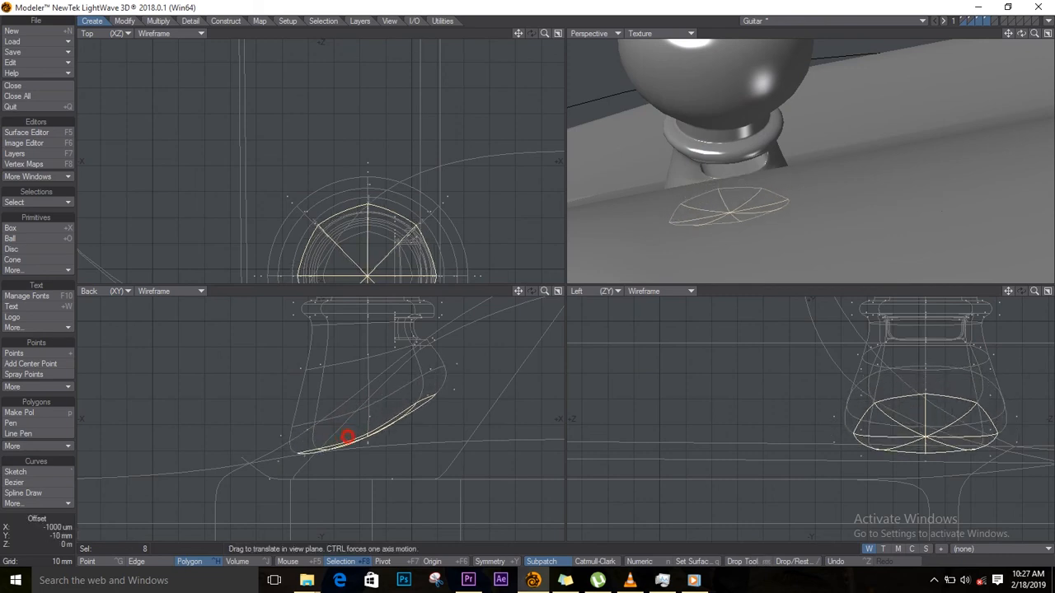
key(e)
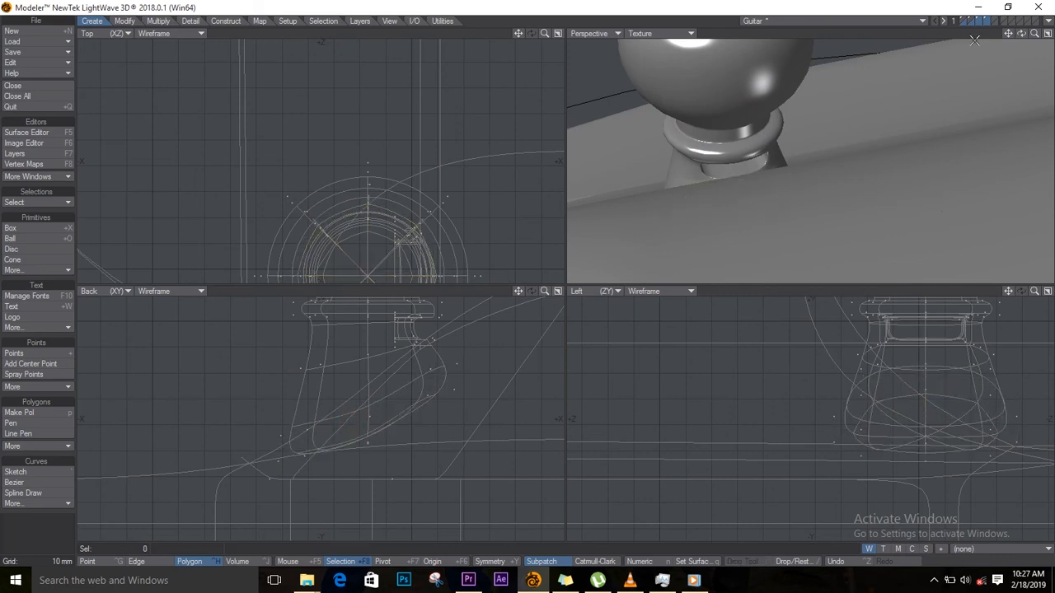
Select the whole knob through the connected faces of its head.
drag(1021, 32, 730, 189)
drag(1022, 36, 1048, 22)
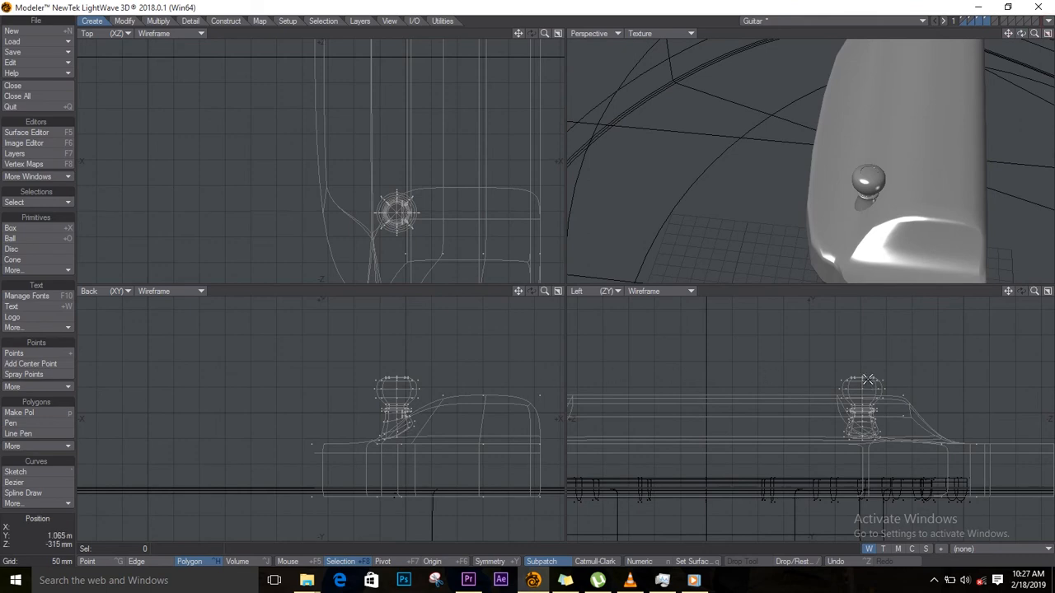
drag(868, 379, 857, 381)
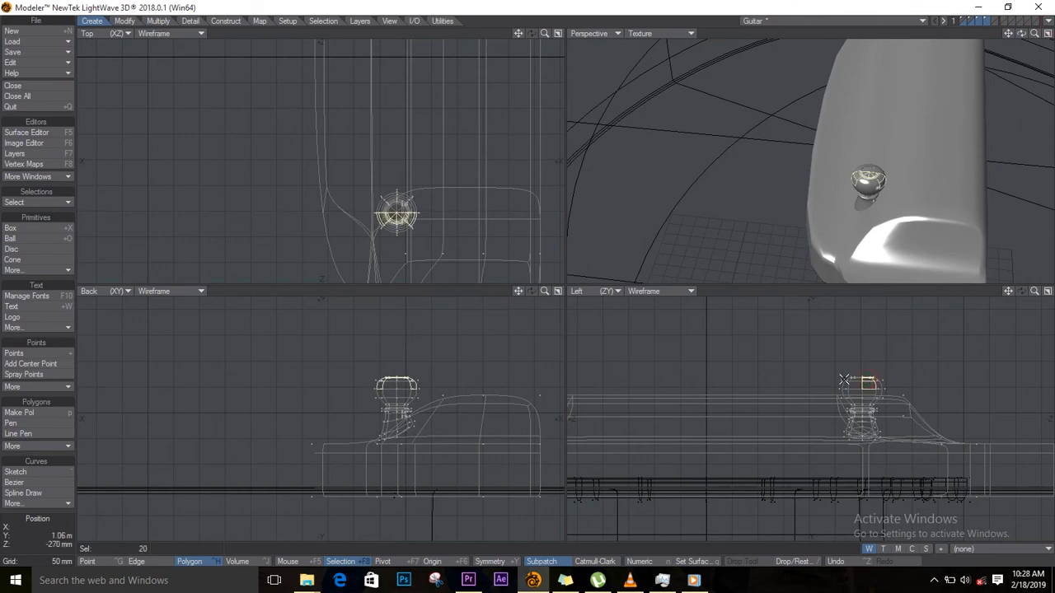
key(])
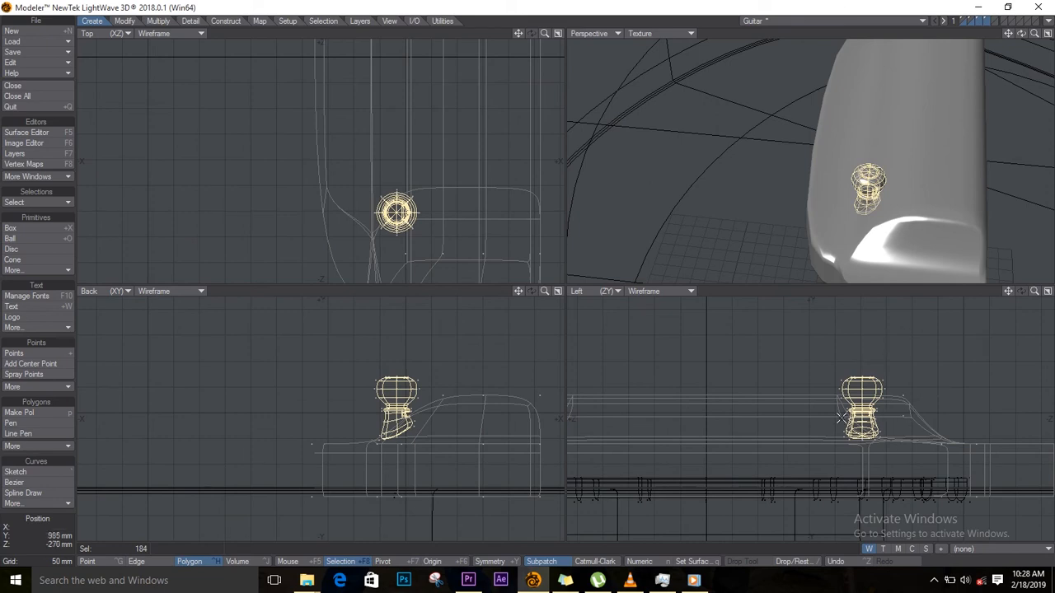
ctrl+alt+drag(429, 222, 359, 245)
alt+drag(411, 216, 368, 252)
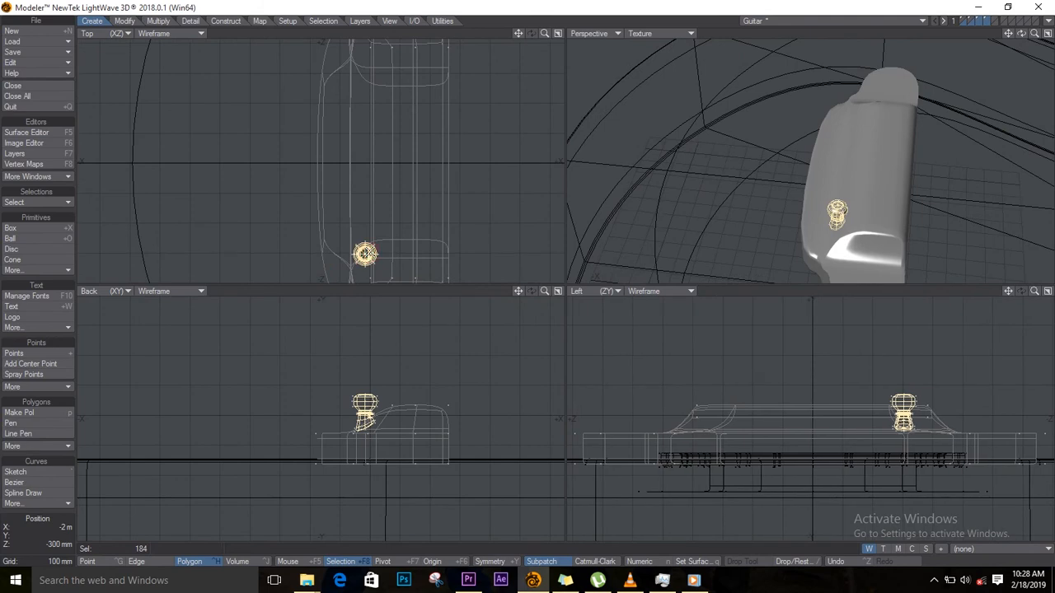
Duplicate the knob repeatedly in positive Z along the bridge's ledge to make a row of six evenly spaced knobs.
key(t)
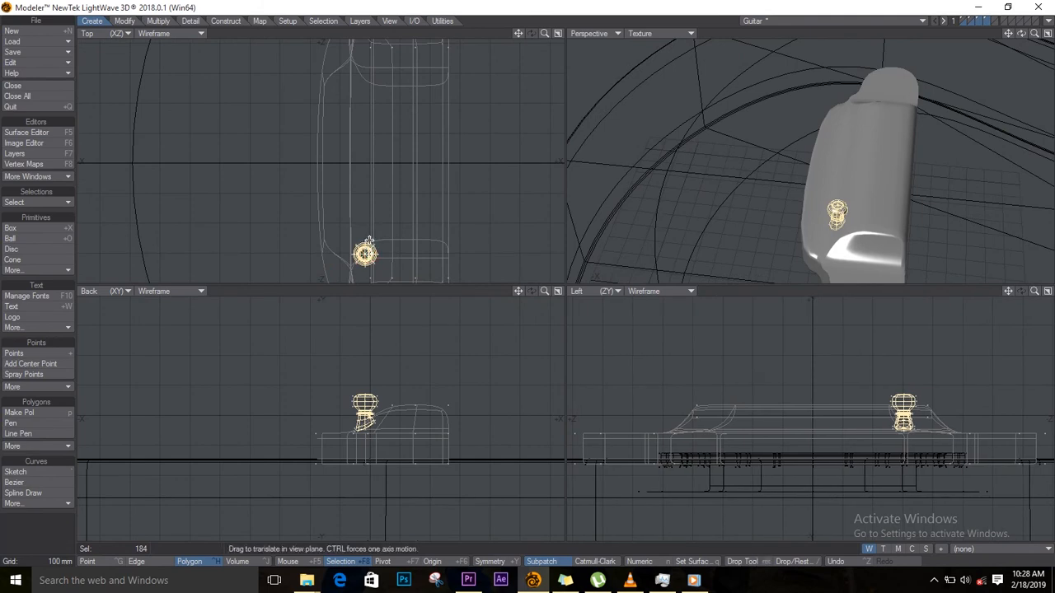
drag(366, 270, 368, 227)
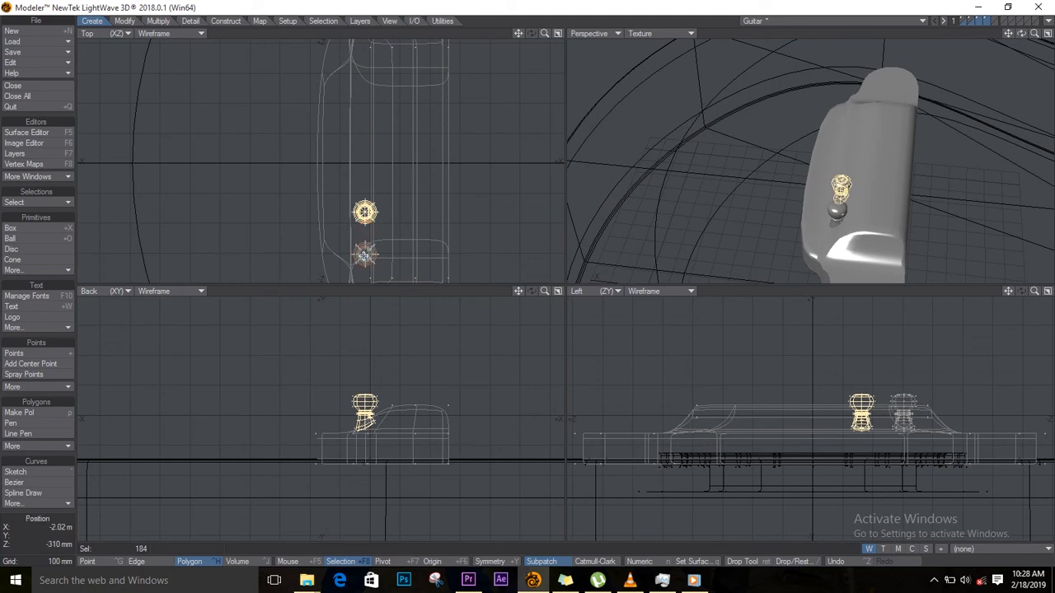
drag(367, 222, 367, 183)
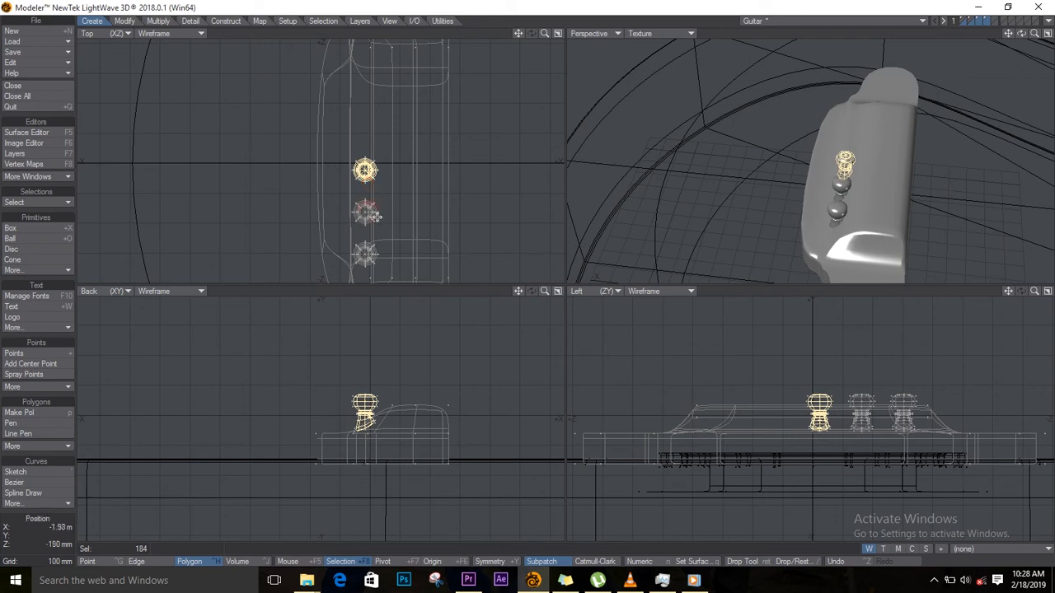
drag(369, 171, 365, 70)
key(ctrl+c)
key(ctrl+v)
key(c)
key(v)
drag(1021, 33, 834, 54)
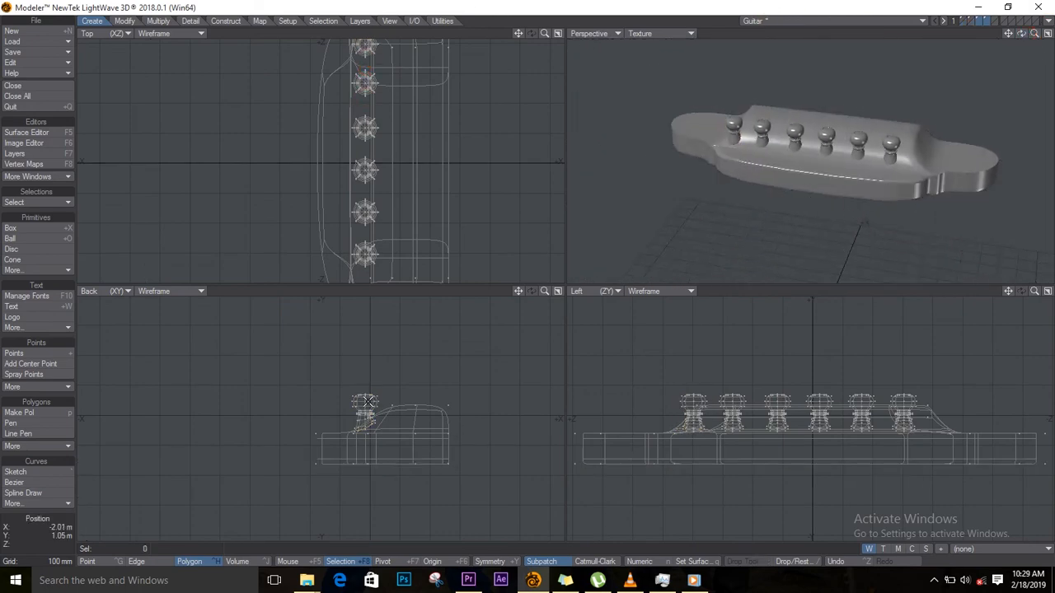
Select all six knobs through their connected faces and shift them slightly in negative Z to centre the row on the bridge.
drag(367, 397, 367, 390)
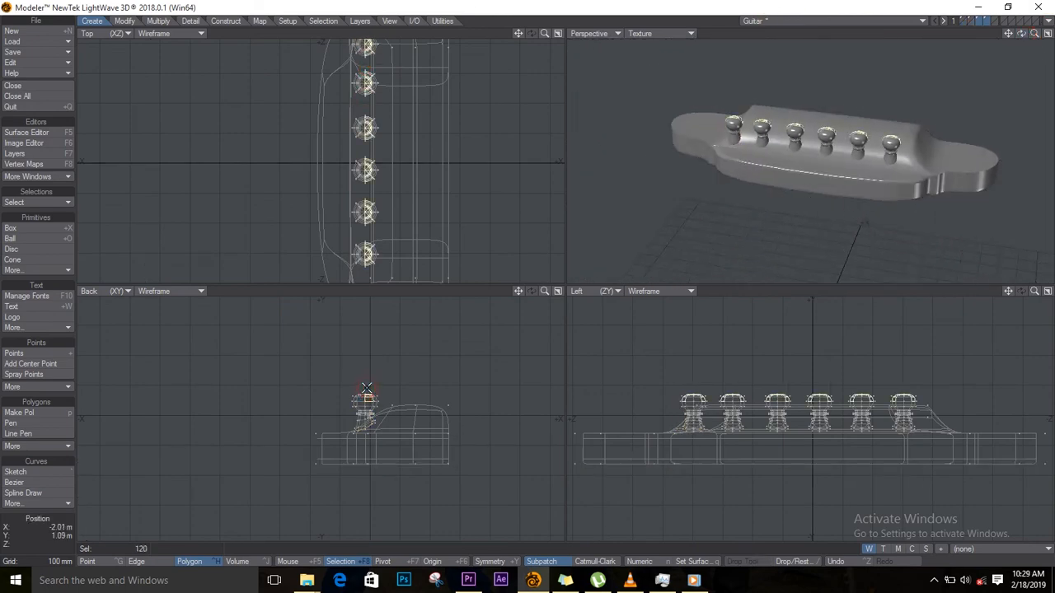
key(])
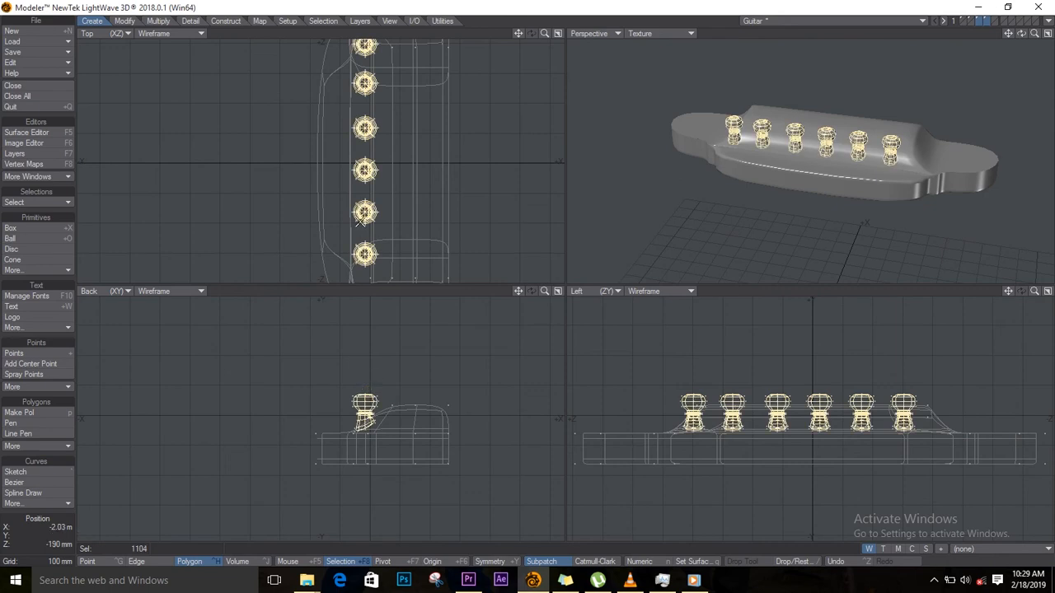
key(t)
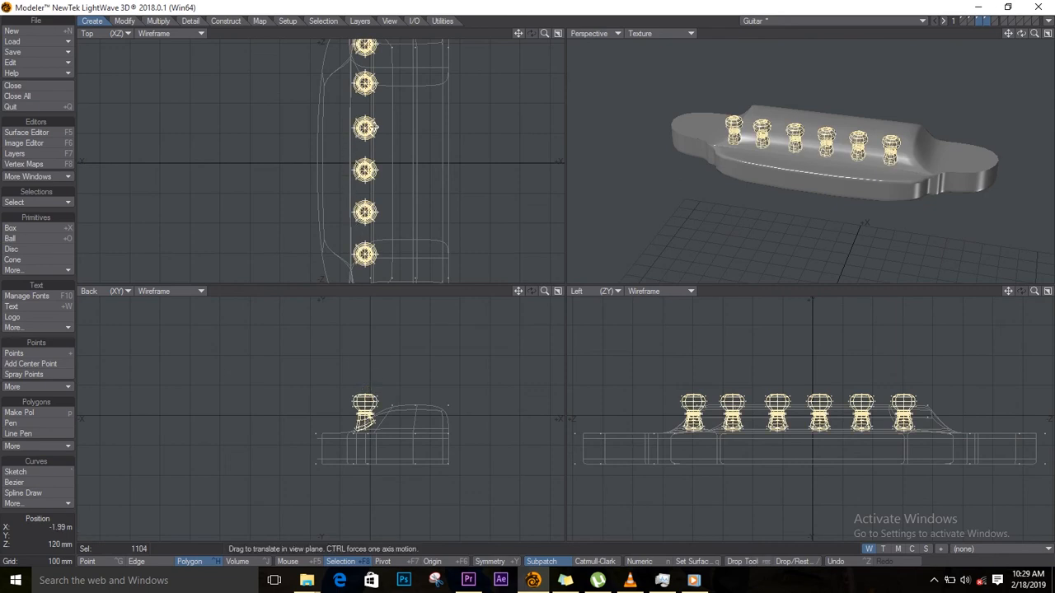
key(a)
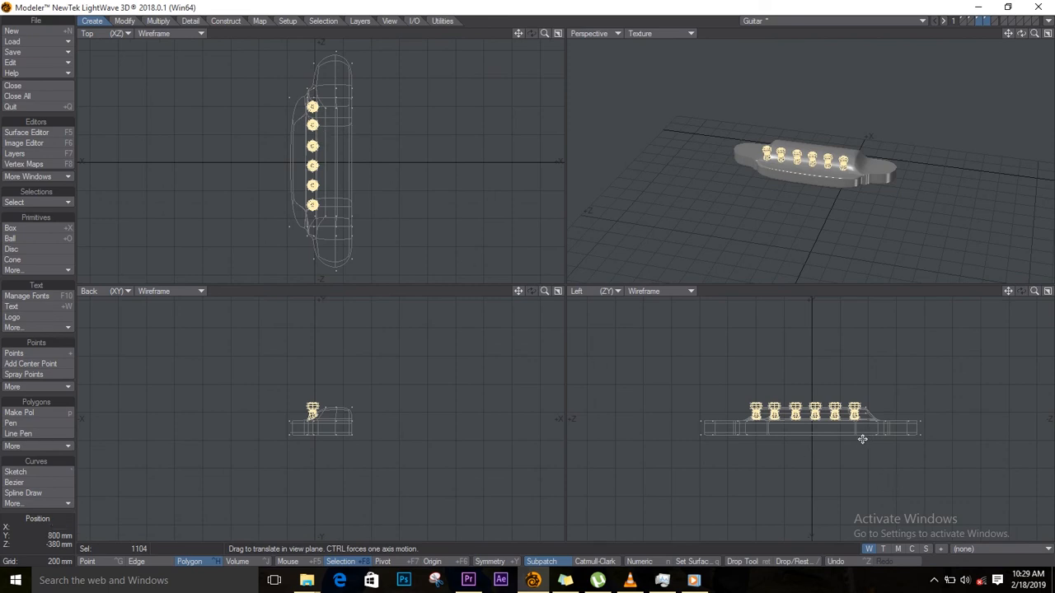
key(shift+a)
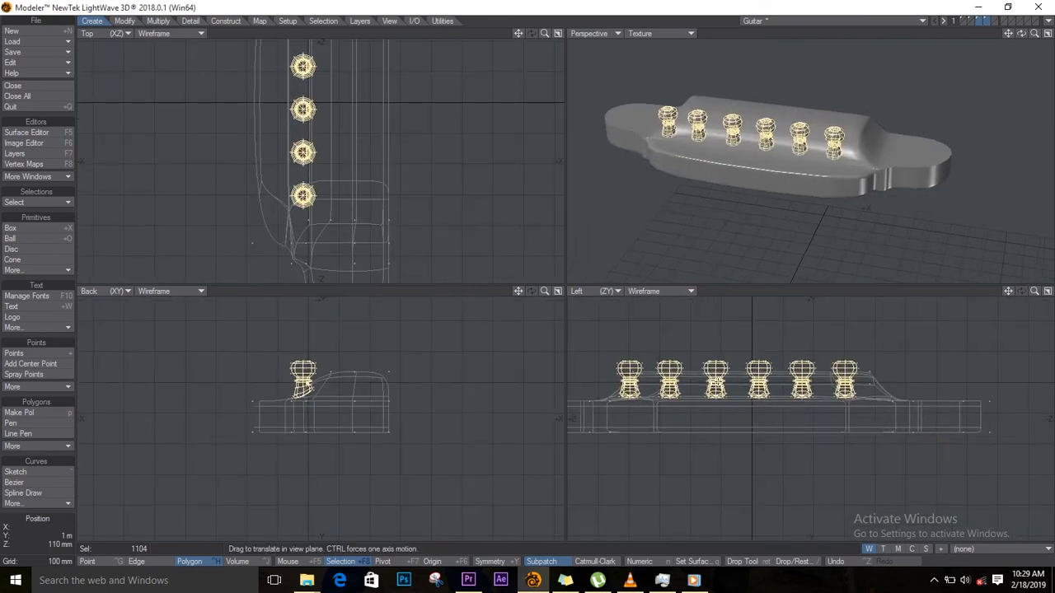
drag(710, 379, 718, 378)
key(Return)
key(/)
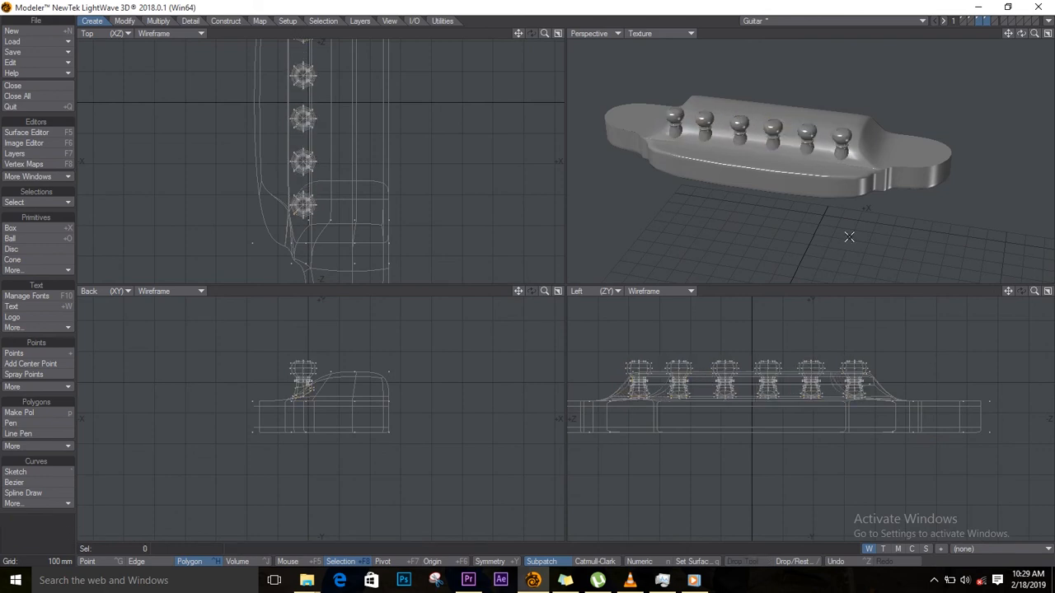
Show the body and sound-hole layers together with the bridge and examine how the six knobs sit on the guitar.
shift+click(971, 21)
shift+click(964, 21)
key(a)
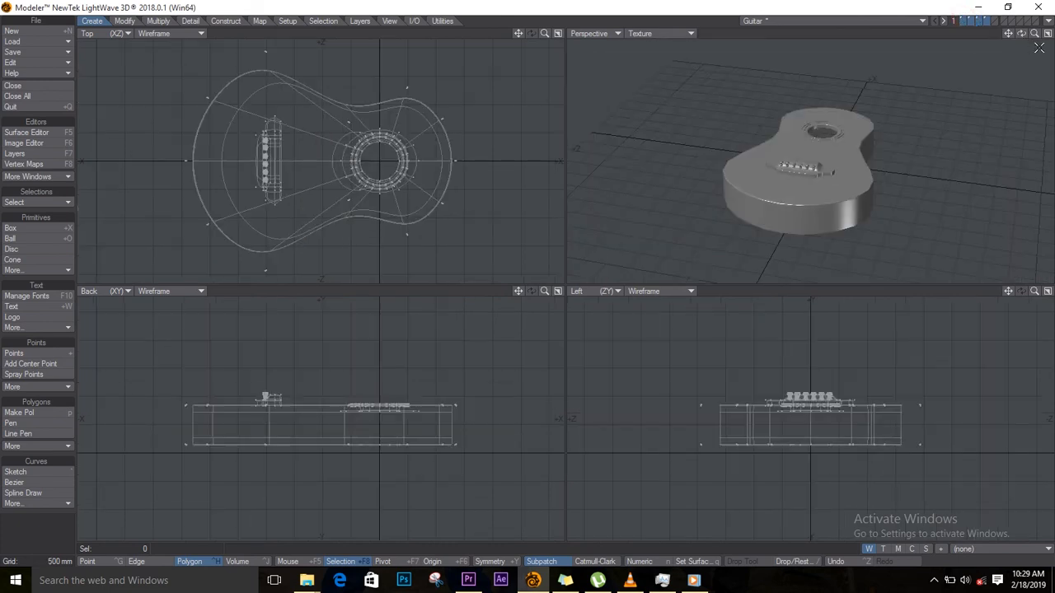
ctrl+alt+drag(851, 142, 917, 136)
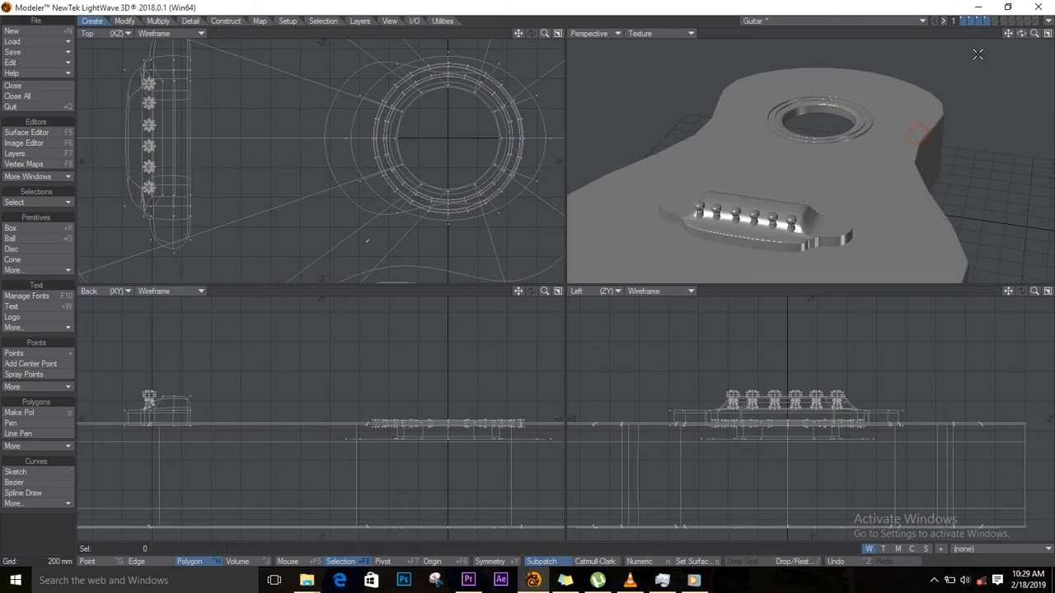
mouse_move(1021, 35)
mouse_down()
mouse_move(1021, 47)
mouse_move(288, 52)
mouse_move(181, 87)
mouse_move(441, 109)
mouse_move(713, 113)
mouse_move(760, 47)
mouse_move(964, 24)
mouse_move(749, 63)
mouse_move(833, 120)
mouse_move(895, 122)
mouse_move(1022, 36)
mouse_up()
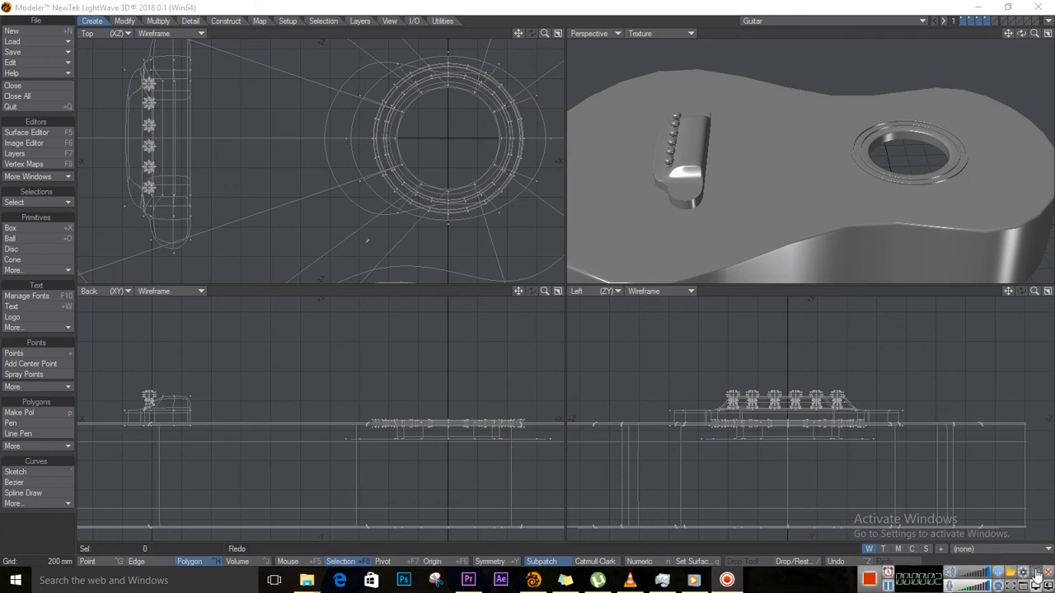
ctrl+alt+drag(202, 138, 173, 155)
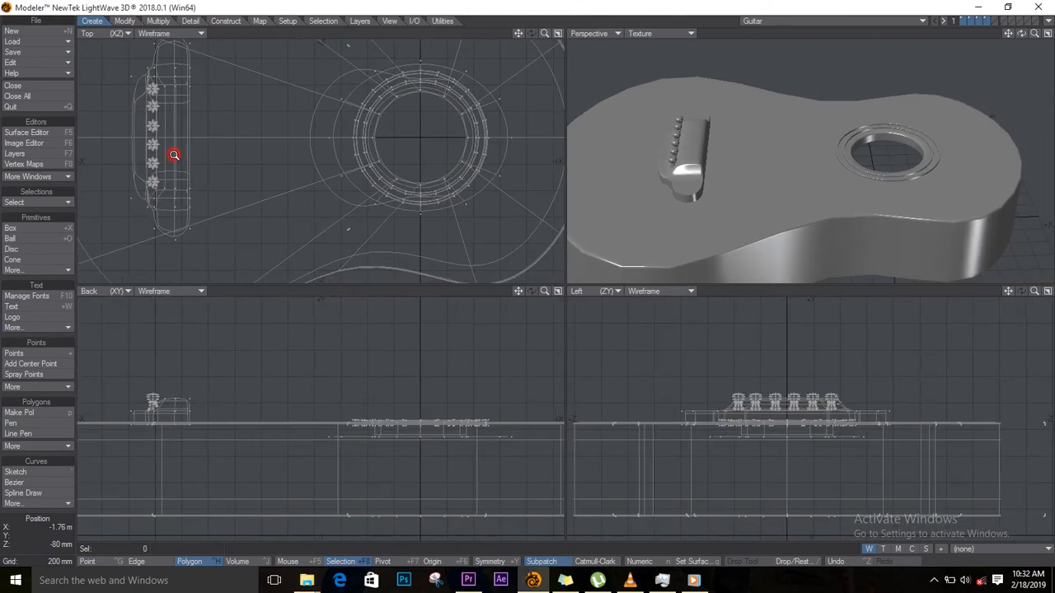
ctrl+alt+drag(176, 106, 228, 120)
alt+drag(206, 123, 234, 148)
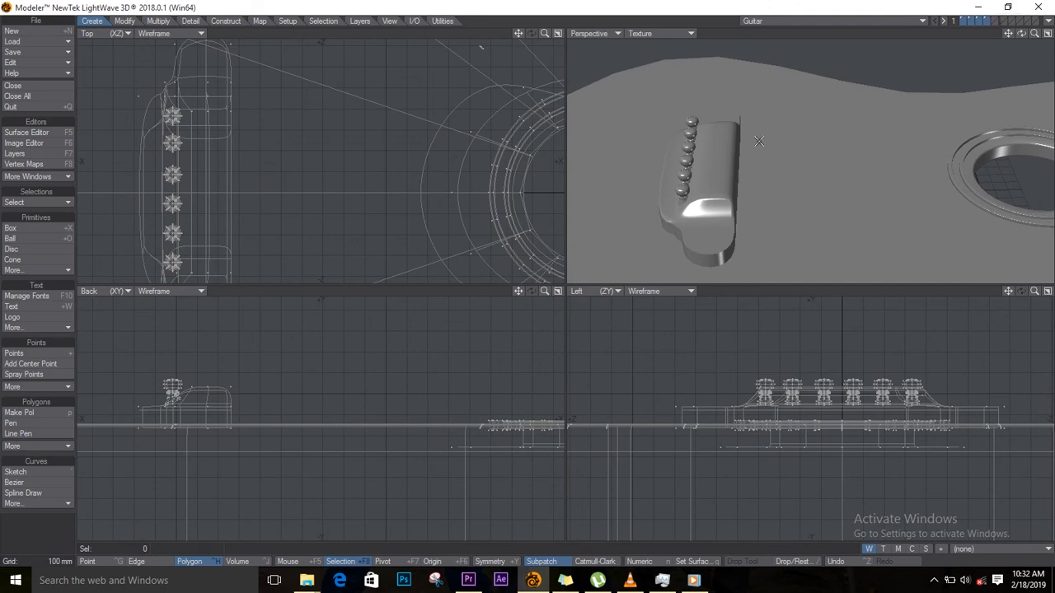
Make an empty layer active and keep the guitar's layers visible in the background for reference.
click(981, 22)
click(961, 23)
click(961, 23)
click(971, 18)
click(965, 23)
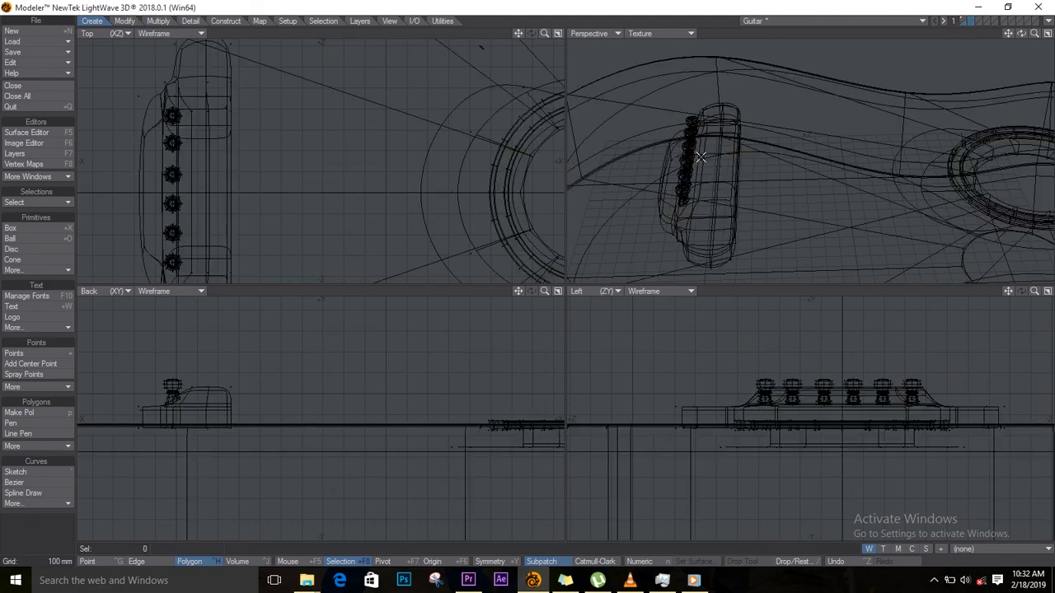
Draw a thin box strip along the bridge's raised block in Z, give it height and place it on the block's top.
ctrl+alt+drag(182, 159, 217, 117)
click(11, 228)
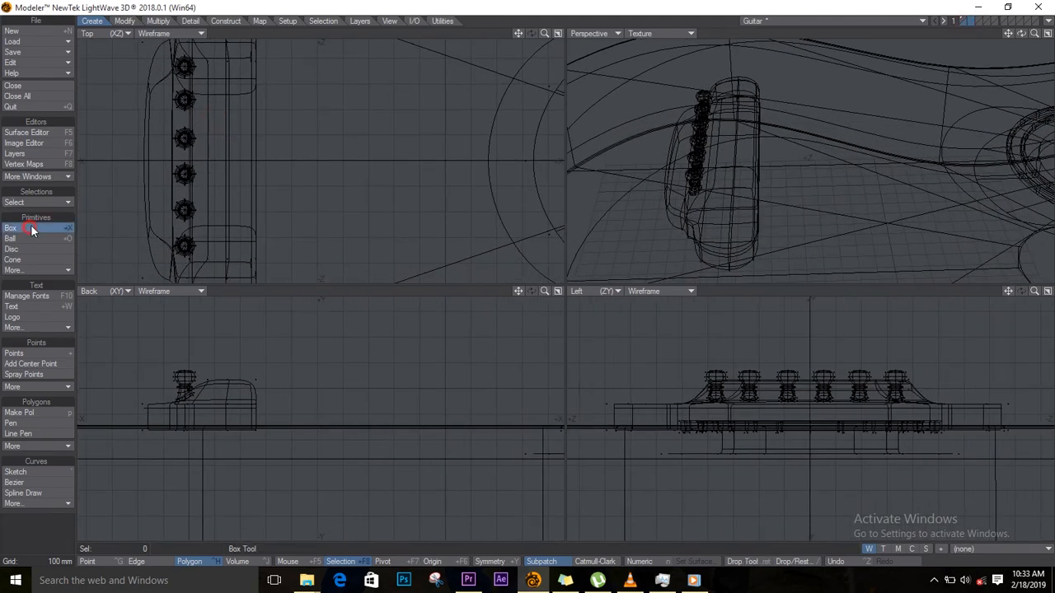
drag(221, 52, 233, 270)
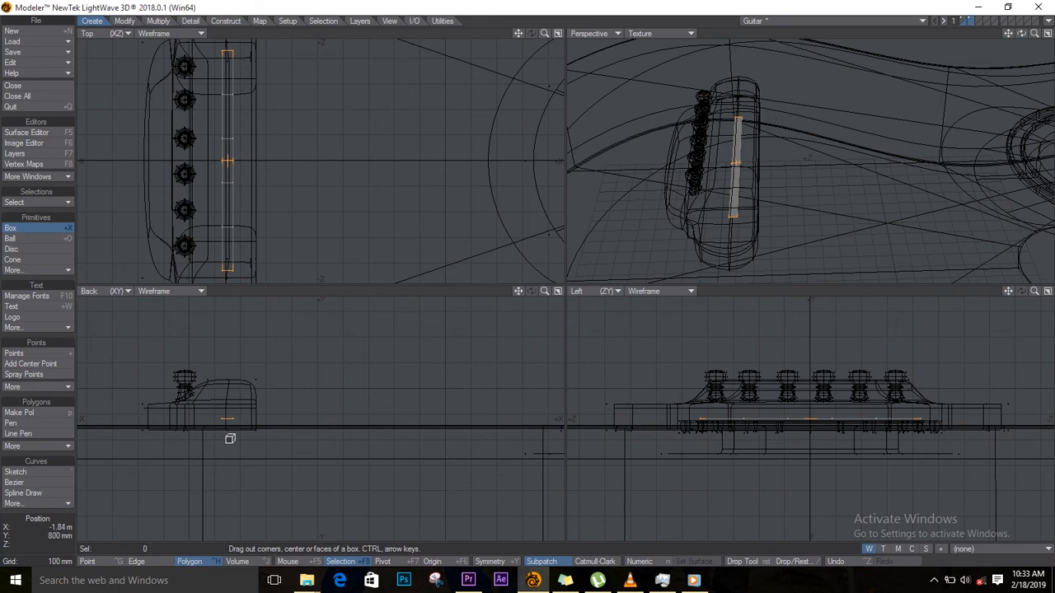
drag(230, 404, 228, 379)
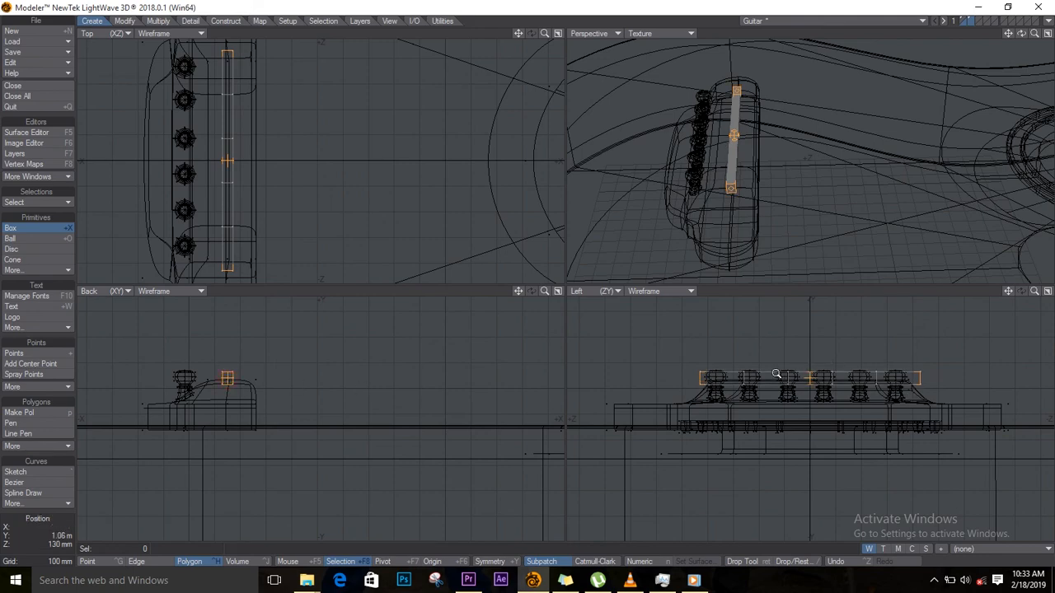
Shorten both Z ends of the box strip so it fits within the bridge's raised block.
scroll(878, 383, up, 6)
scroll(828, 392, down, 3)
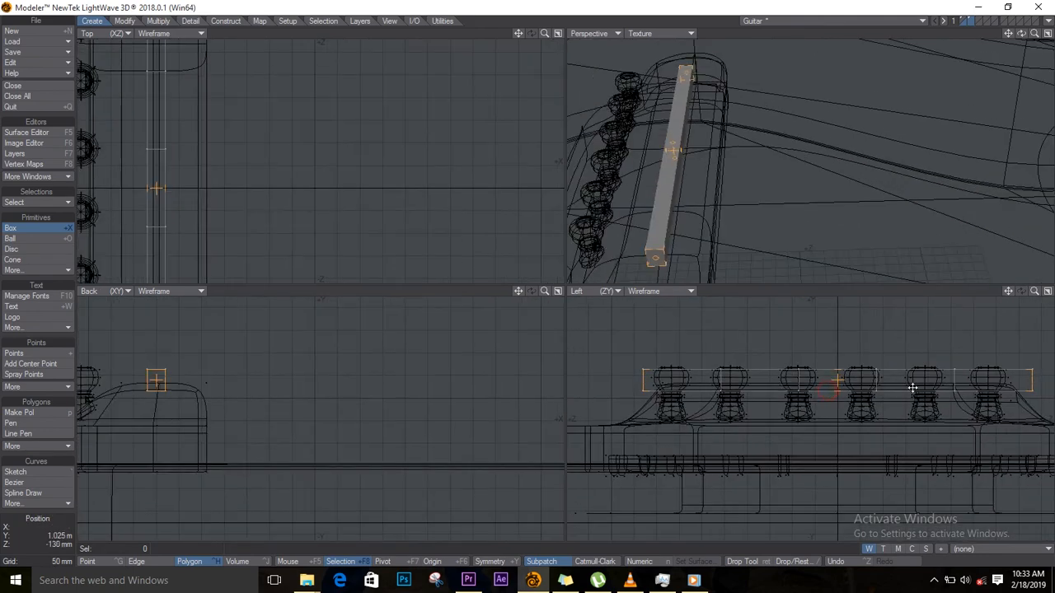
drag(1032, 383, 1007, 383)
mouse_move(647, 379)
mouse_down()
mouse_move(673, 380)
mouse_move(664, 380)
mouse_up()
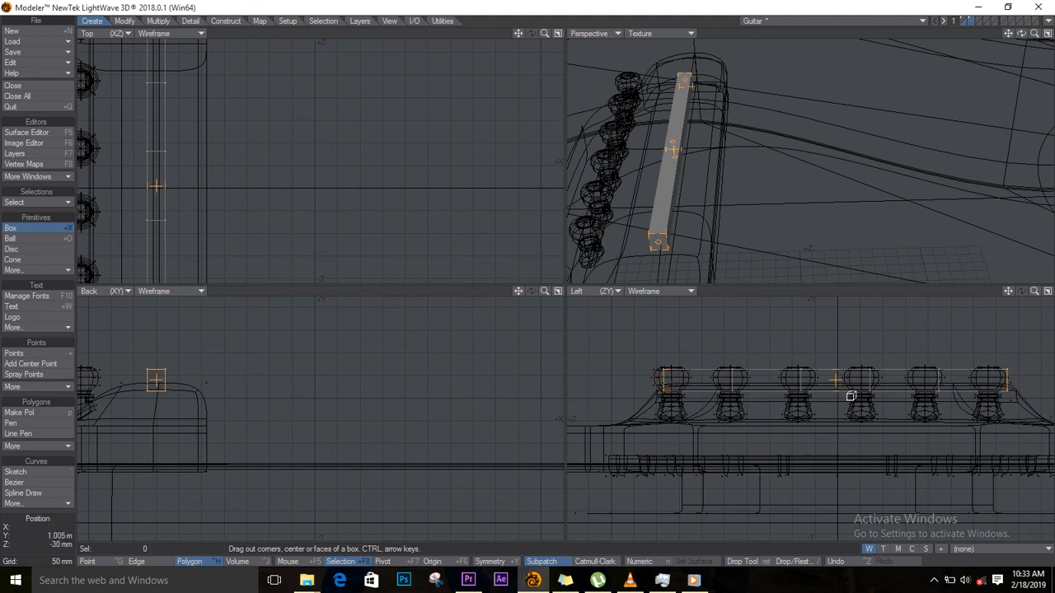
key(space)
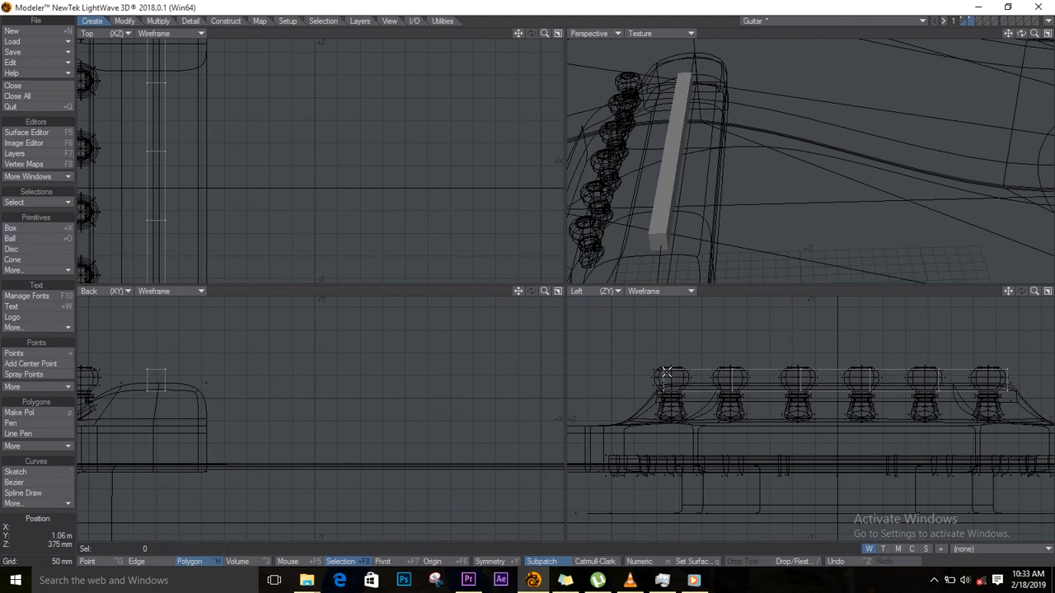
Select the four upper corner points at the strip's two ends and lower them 25 mm in Y to slope the ends.
click(665, 370)
click(666, 369)
key(space)
click(663, 369)
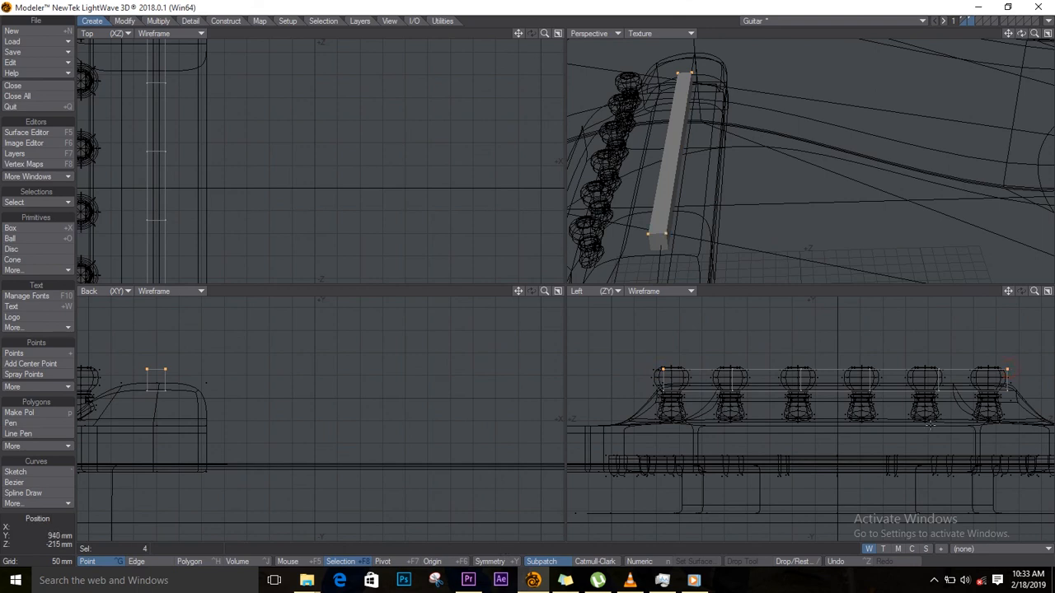
key(t)
drag(846, 373, 846, 378)
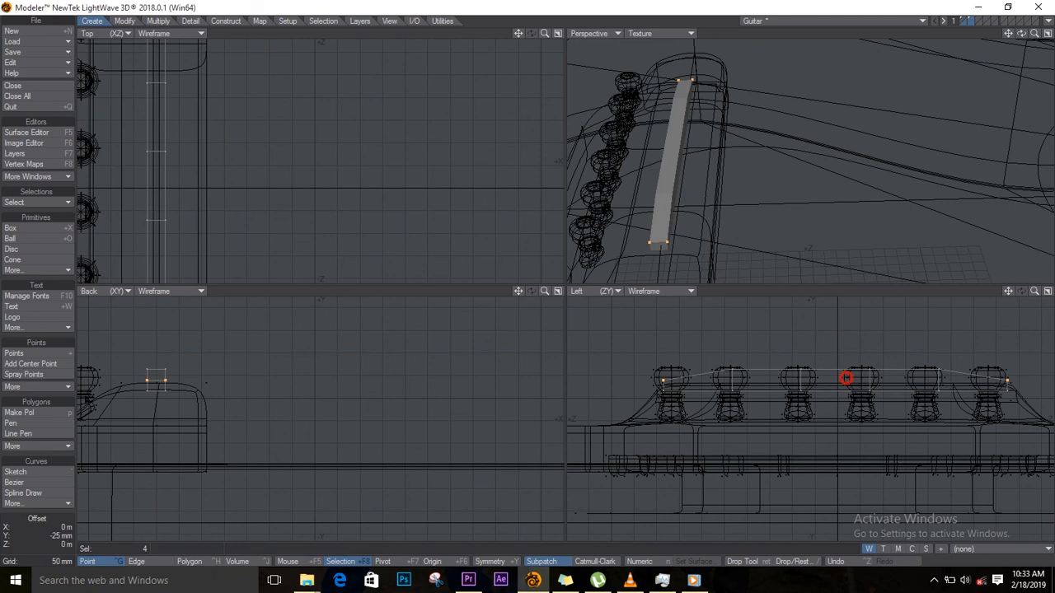
key(Return)
key(slash)
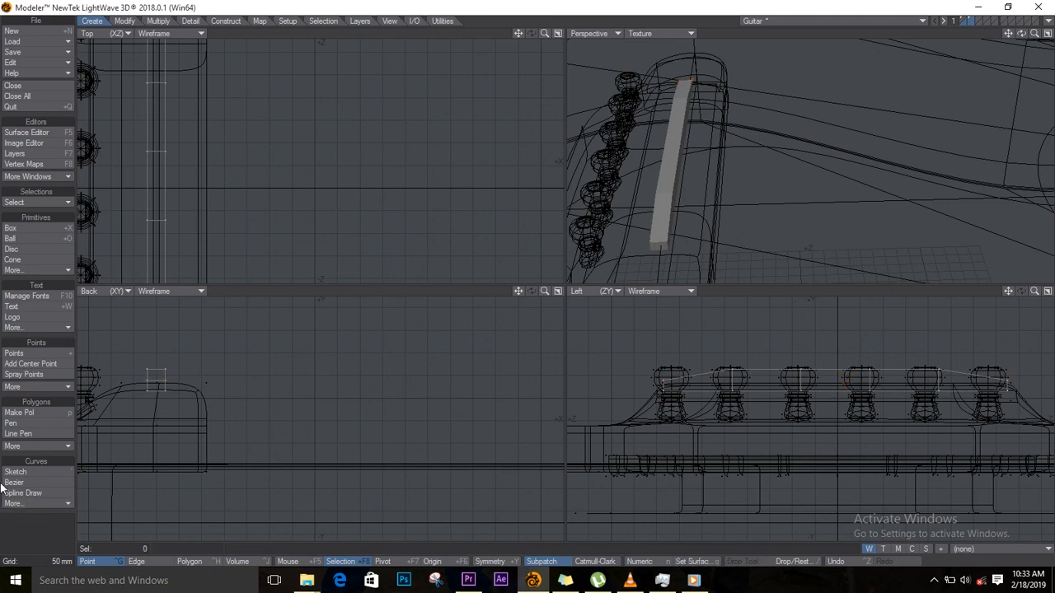
Knife two vertical cuts across the strip, one near the fourth knob and one near the fifth, beside the existing segment lines.
click(159, 22)
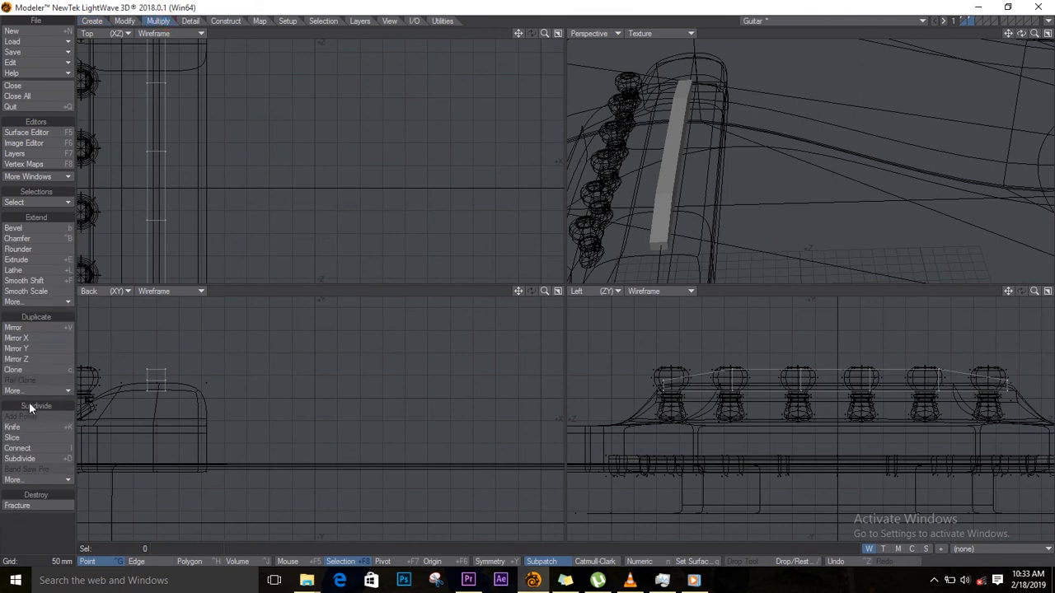
click(24, 428)
drag(872, 364, 872, 407)
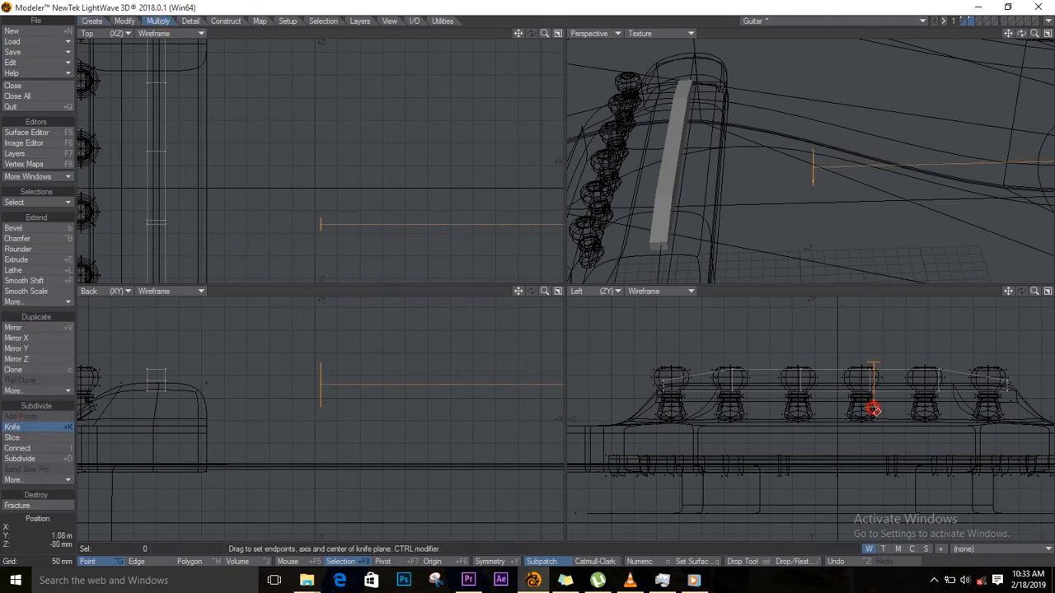
key(space)
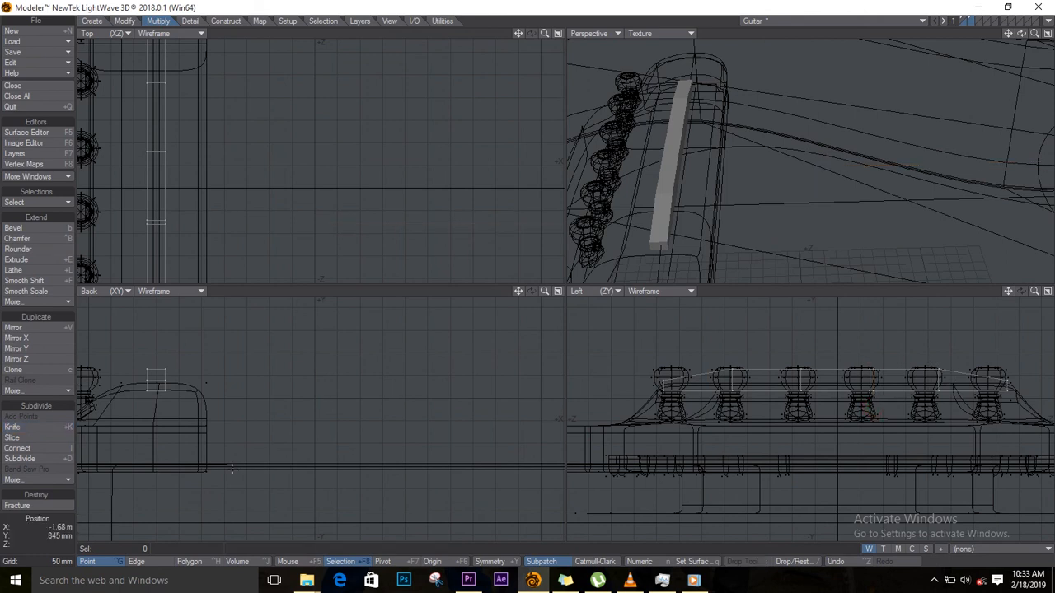
click(24, 428)
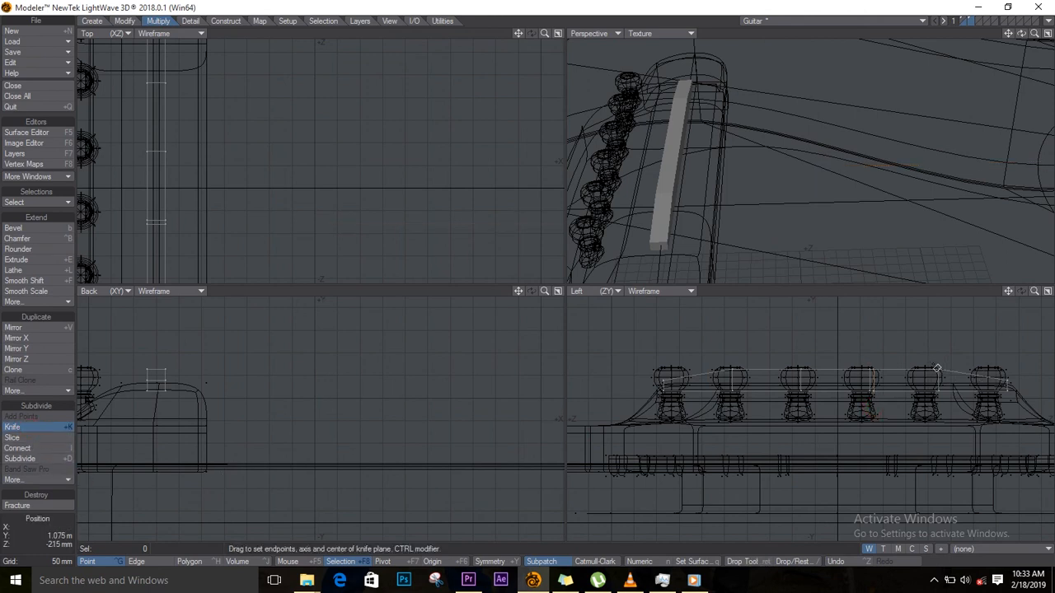
drag(938, 369, 935, 408)
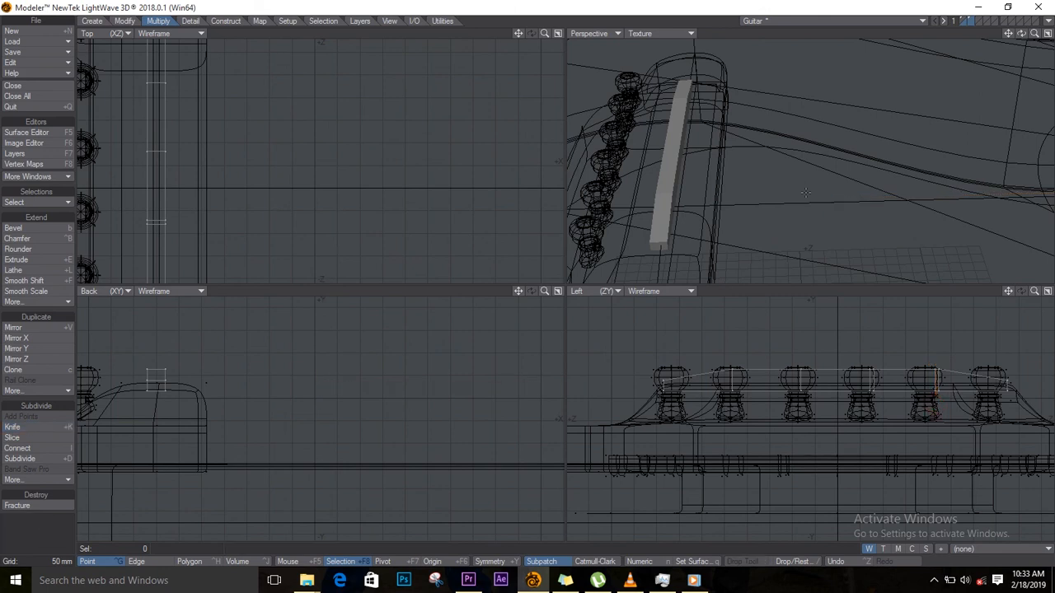
Show the perspective view as Textured Wire and shift the upper edge between the two cuts, facing the sound hole, about 8 mm in negative X and slightly down.
click(664, 32)
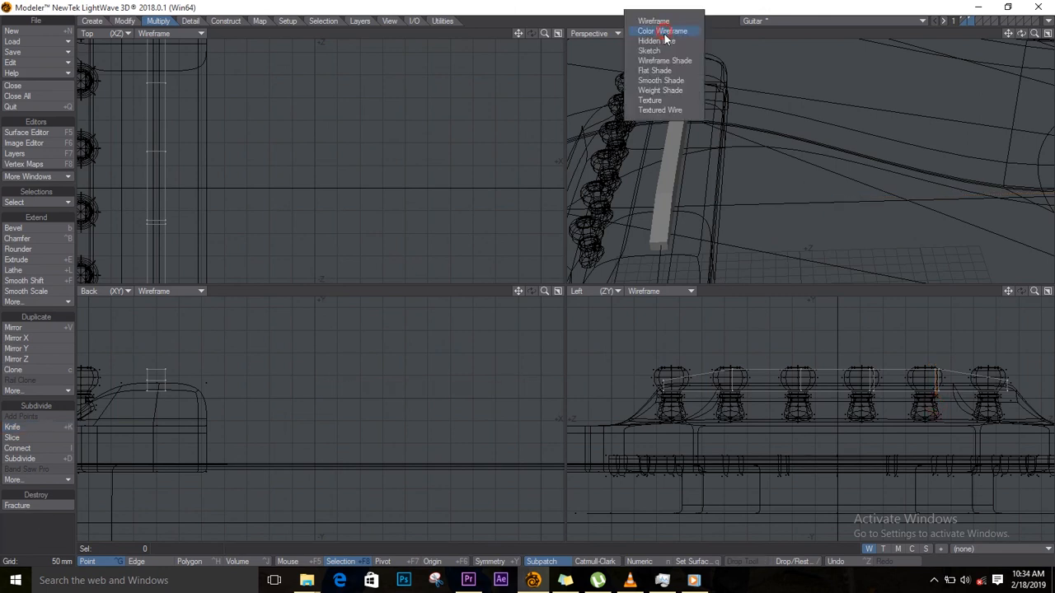
click(662, 113)
key(space)
mouse_move(681, 192)
mouse_down()
mouse_move(703, 203)
mouse_move(672, 199)
mouse_move(677, 206)
mouse_up()
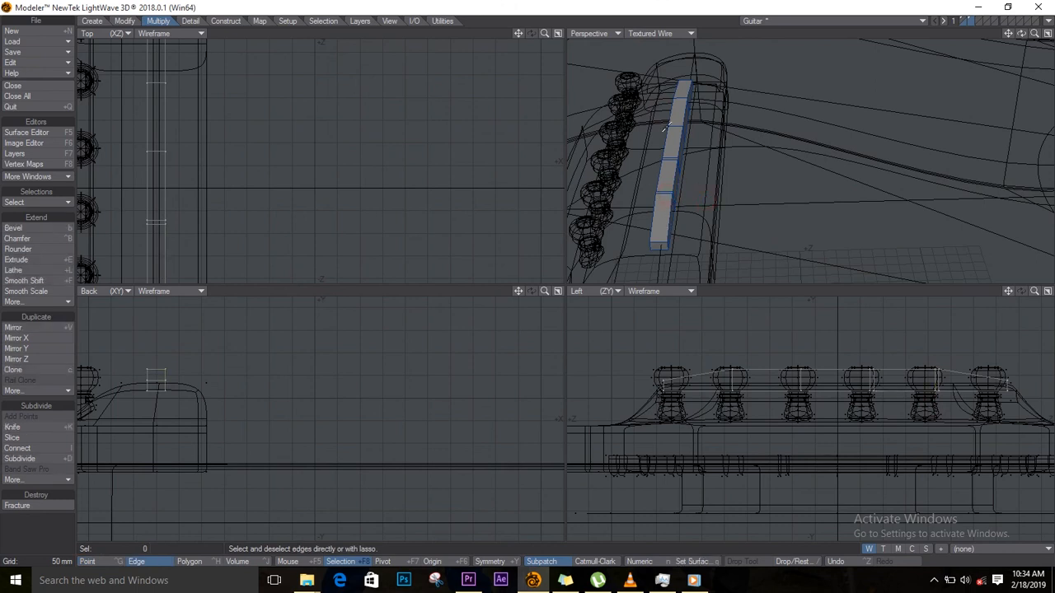
drag(674, 170, 671, 185)
key(t)
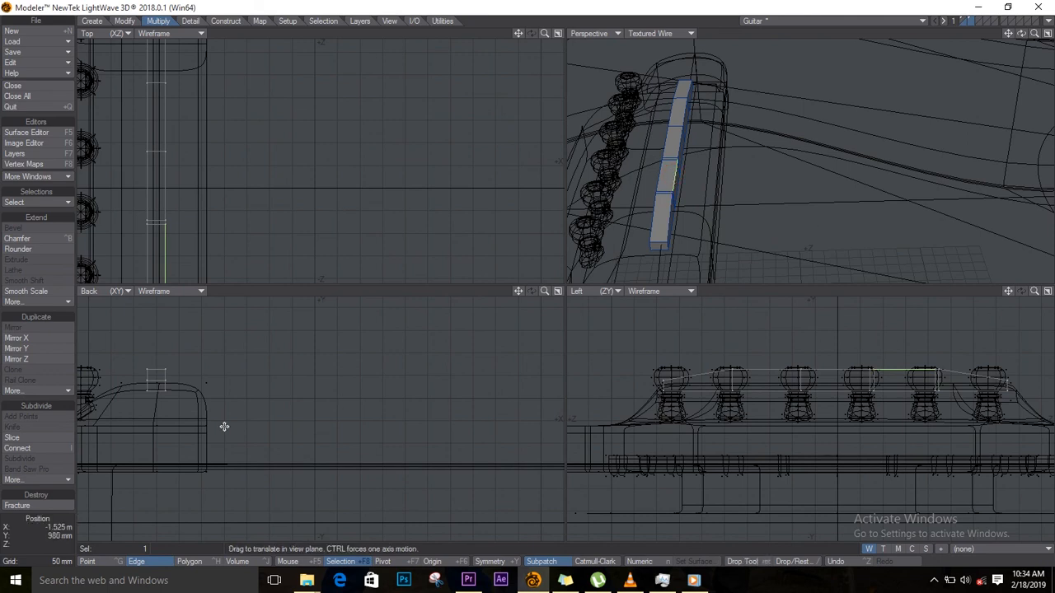
key(shift+a)
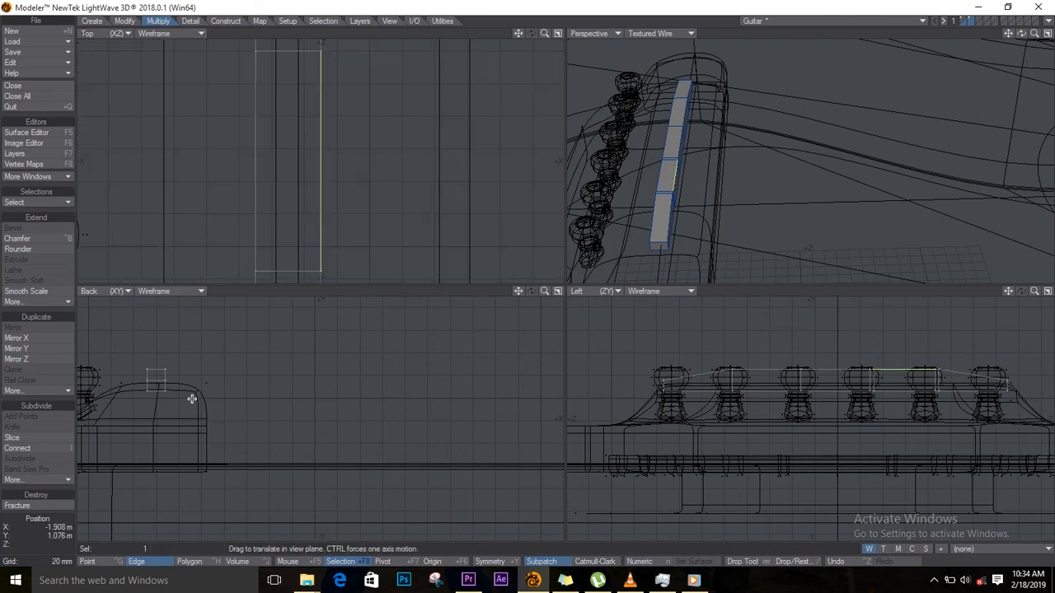
drag(334, 421, 324, 428)
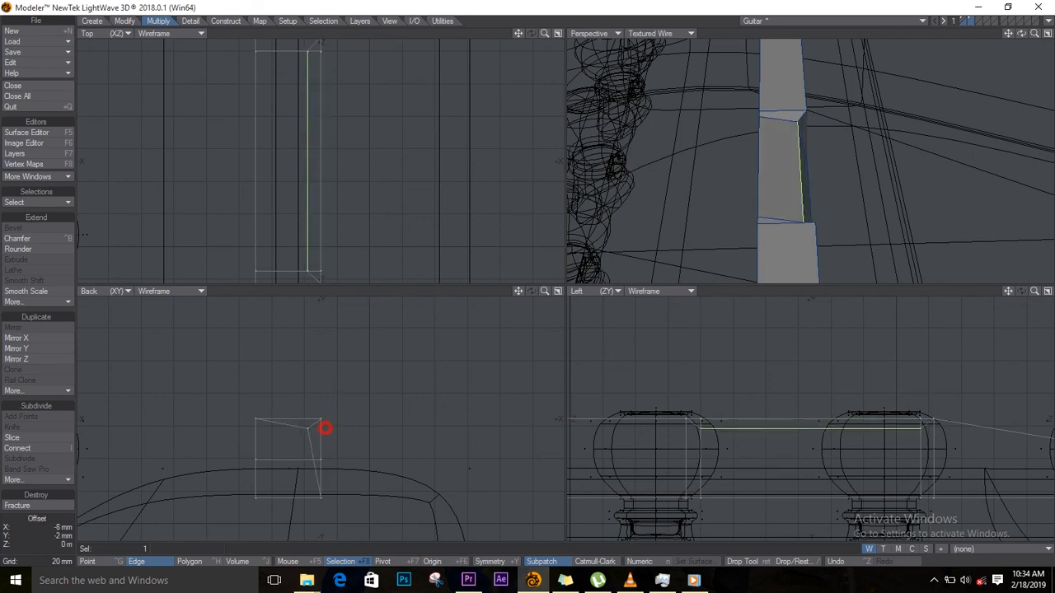
key(space)
key(slash)
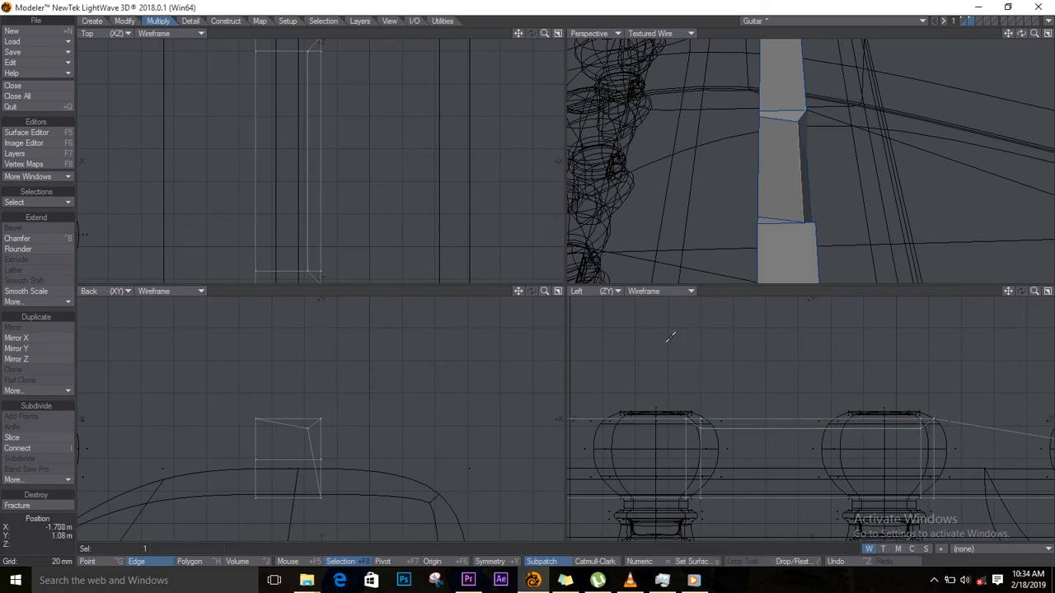
Select the four upper knob-side edges outside the notched segment and move them 8 mm in X and -6 mm in Y.
click(760, 97)
ctrl+alt+drag(811, 187, 693, 218)
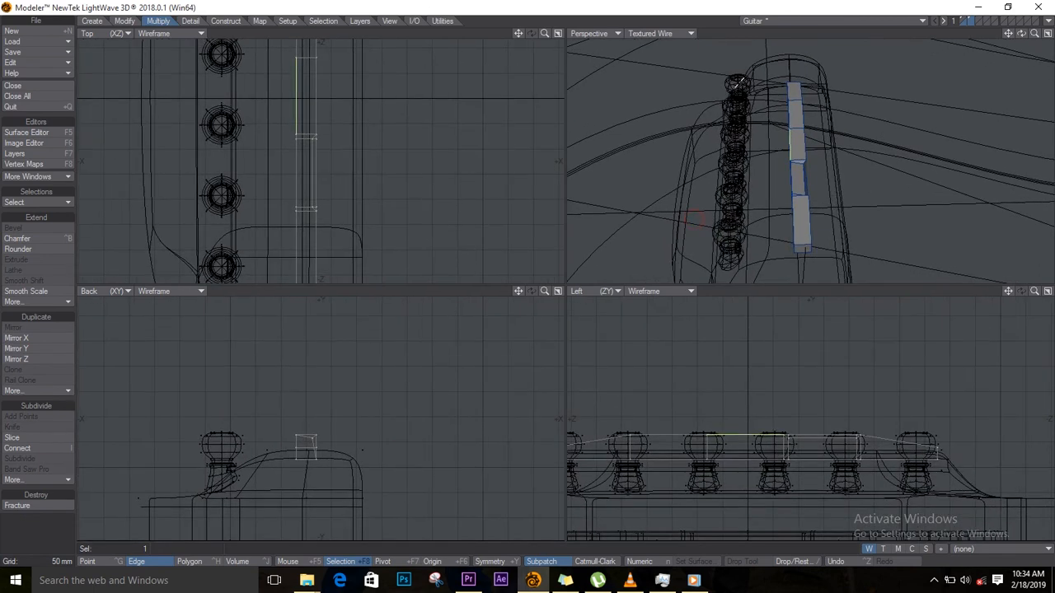
click(788, 113)
click(787, 96)
click(794, 216)
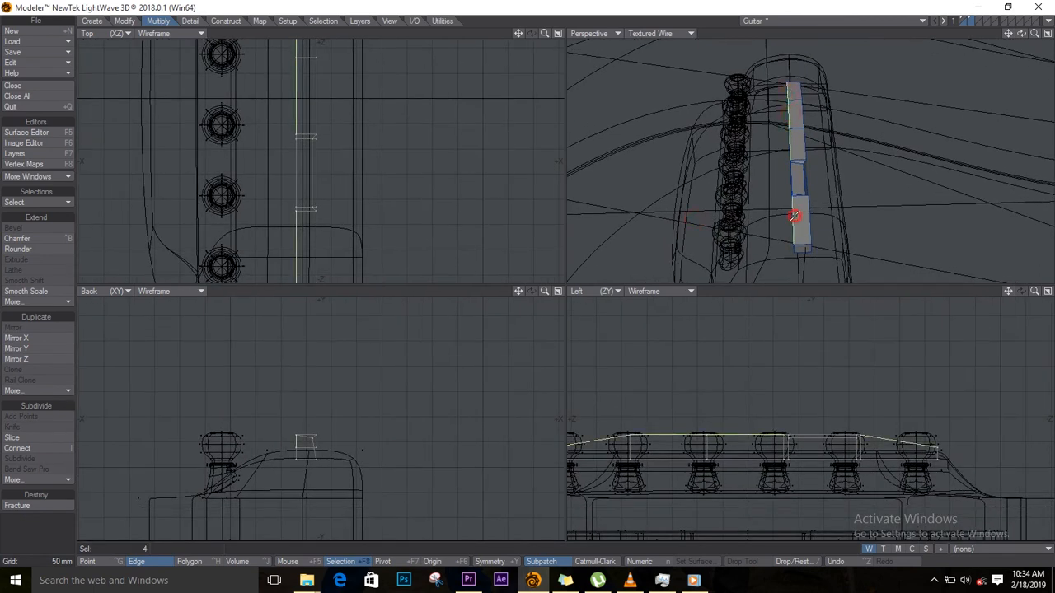
click(290, 440)
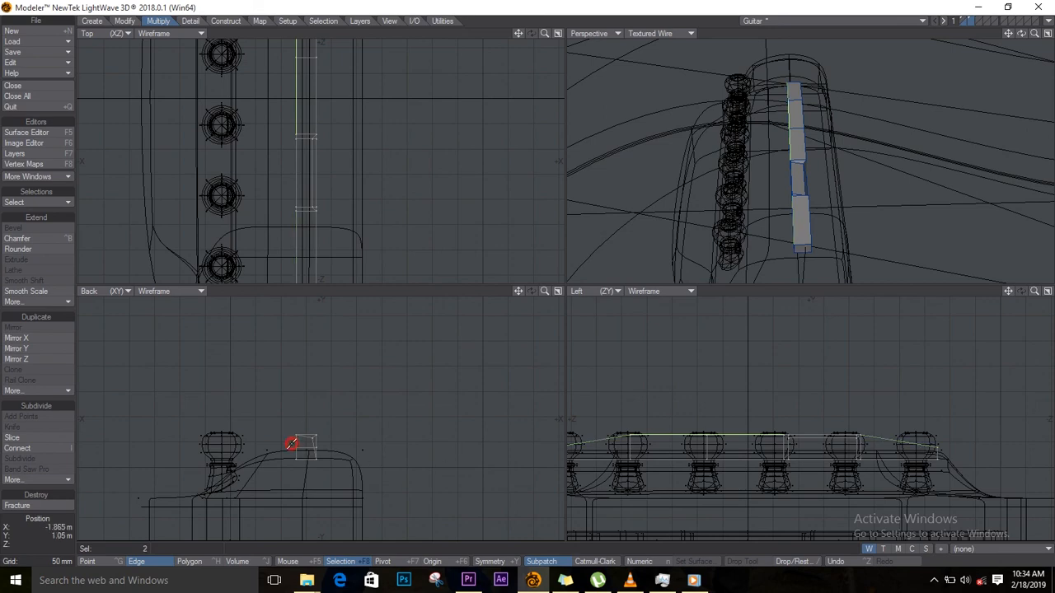
ctrl+alt+drag(278, 431, 350, 448)
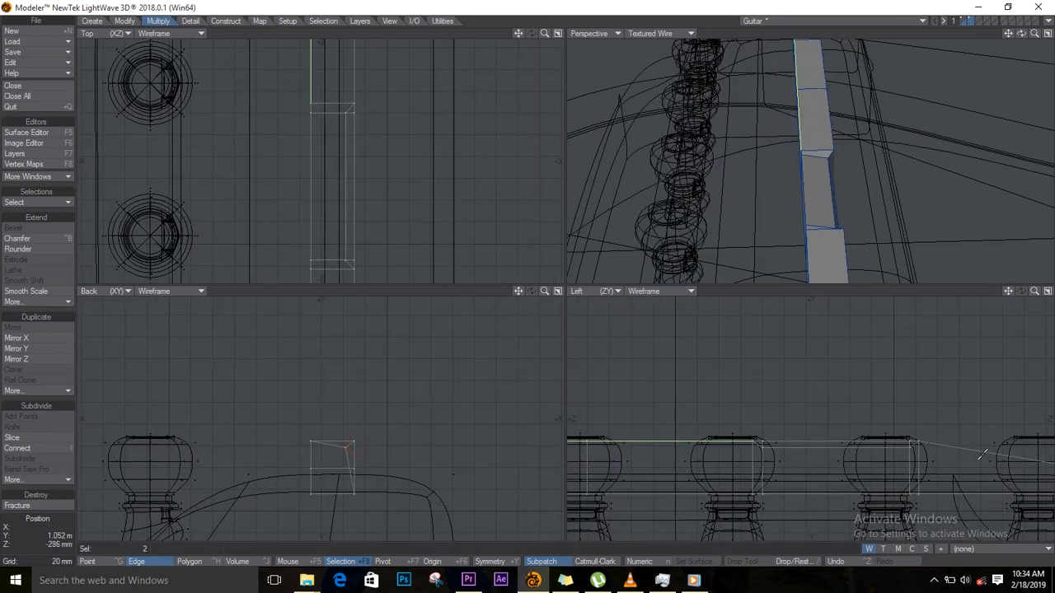
drag(1021, 35, 944, 165)
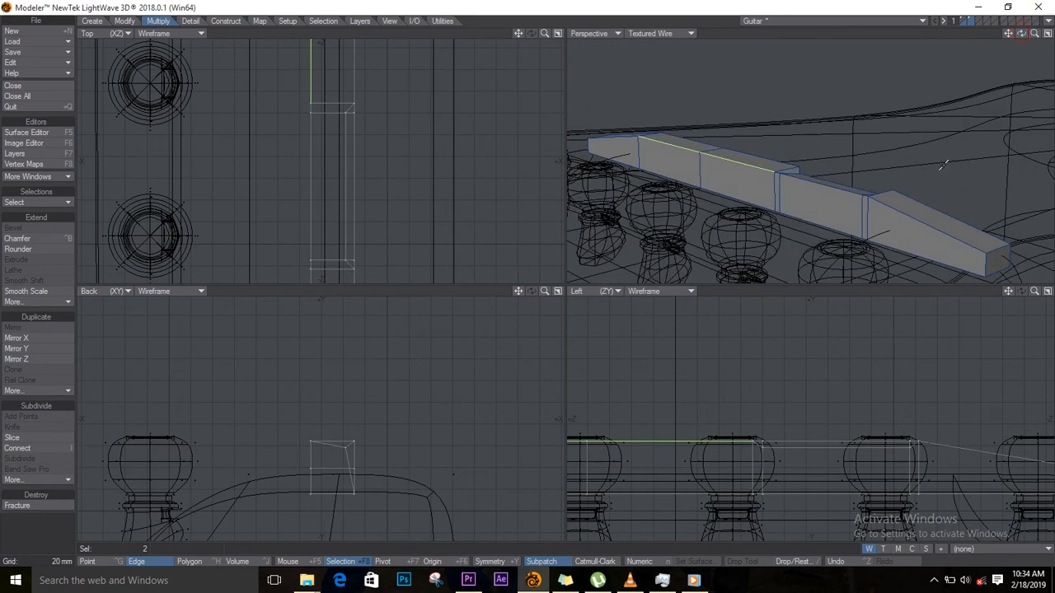
click(897, 210)
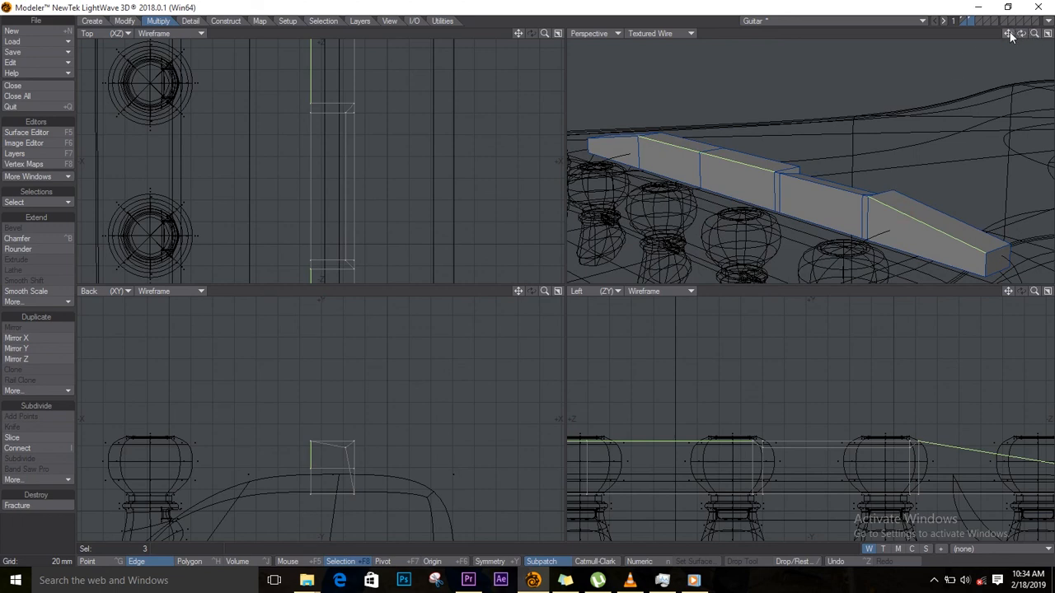
click(626, 138)
drag(1021, 34, 969, 48)
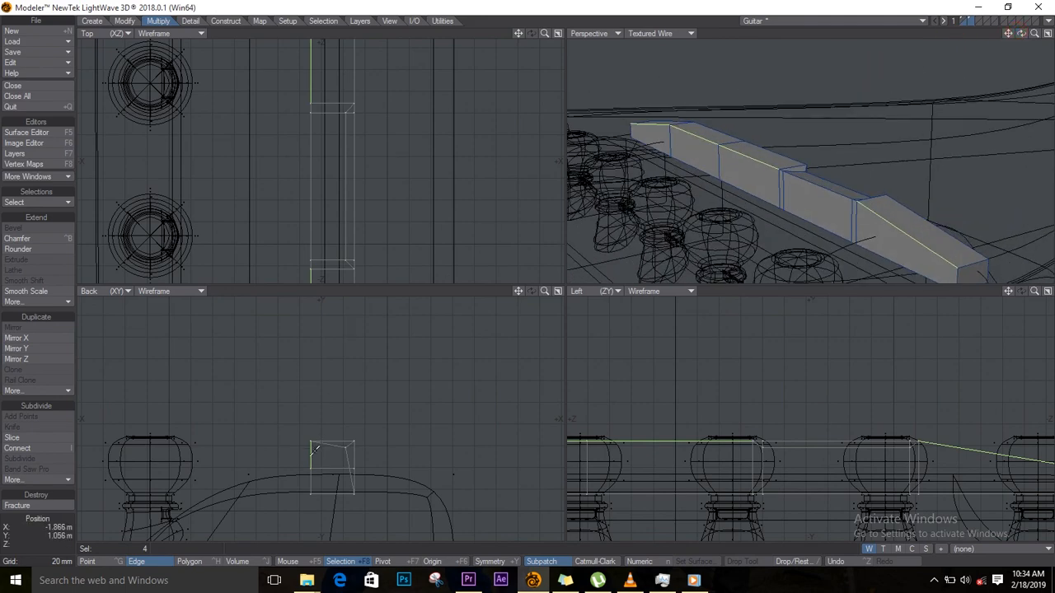
key(t)
drag(312, 448, 314, 452)
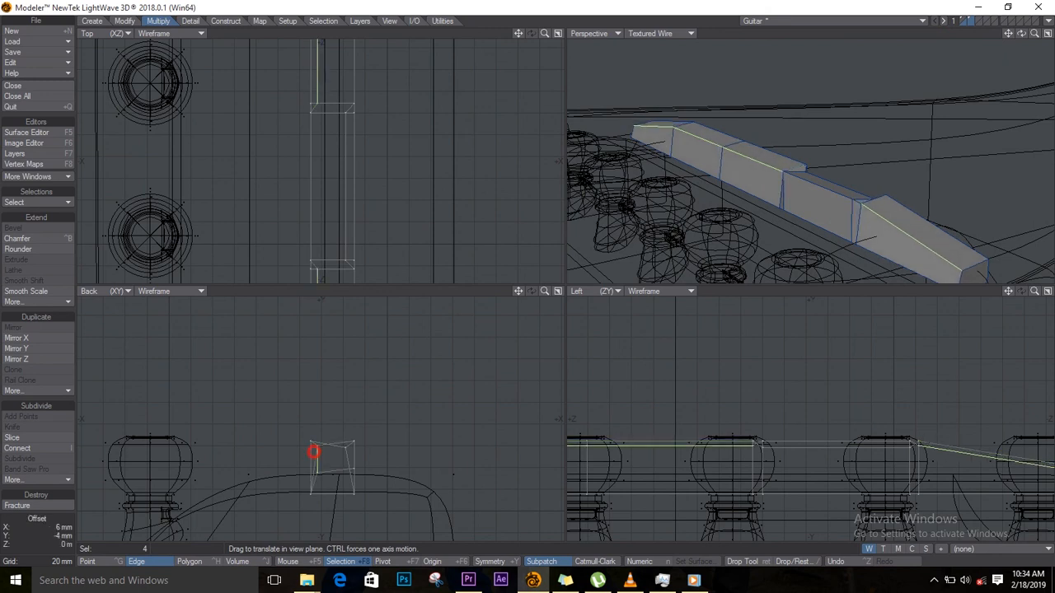
drag(316, 452, 317, 454)
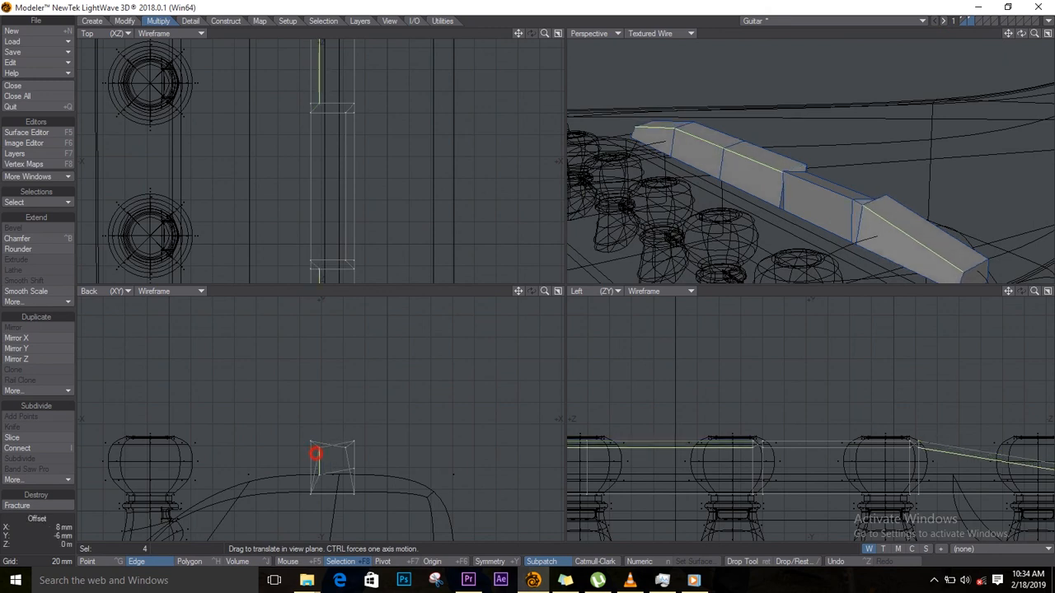
key(Return)
key(slash)
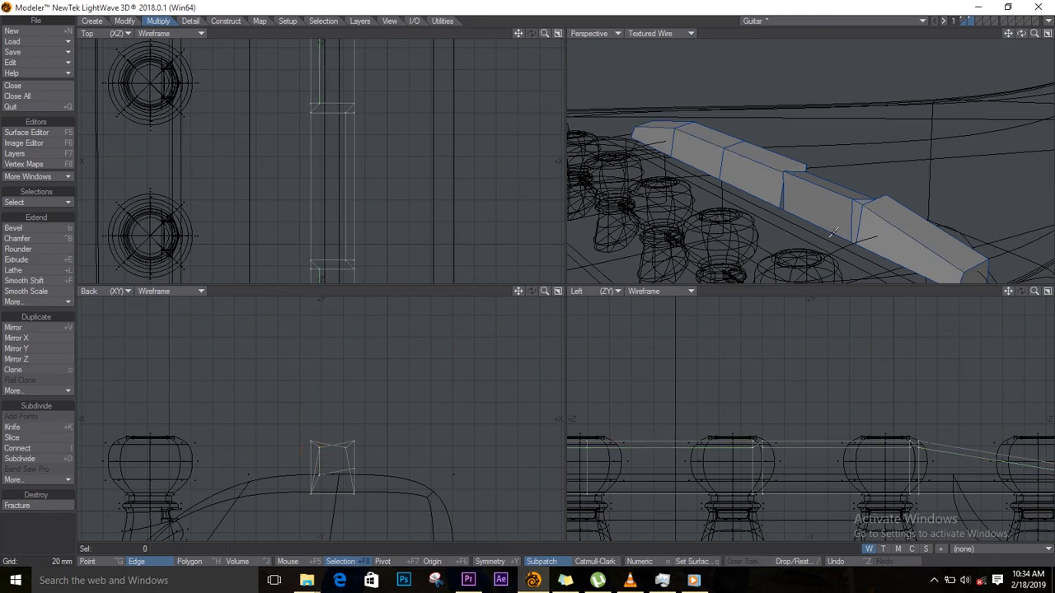
Inspect the saddle strip's notch and sloped ends from several angles.
drag(1020, 32, 1042, 12)
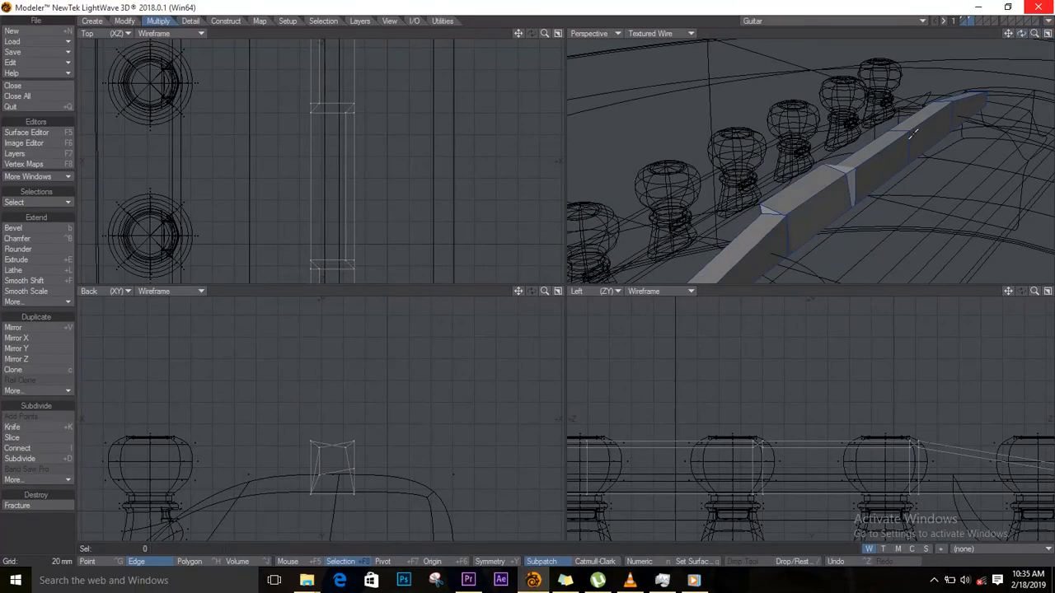
mouse_move(1021, 33)
mouse_down()
mouse_move(972, 42)
mouse_move(894, 107)
mouse_move(934, 38)
mouse_move(878, 30)
mouse_move(1012, 39)
mouse_up()
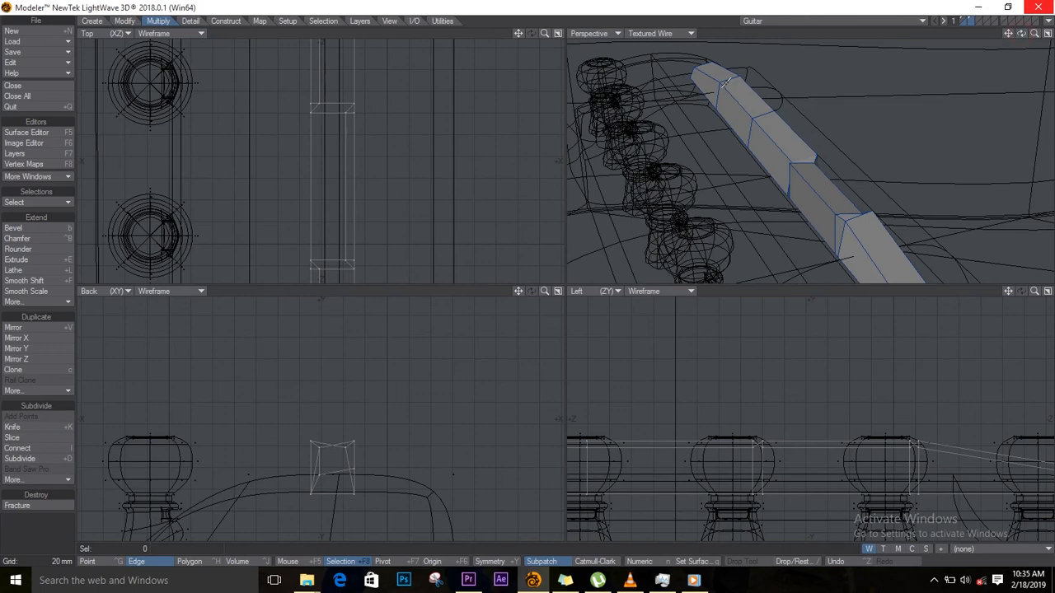
drag(1021, 33, 796, 198)
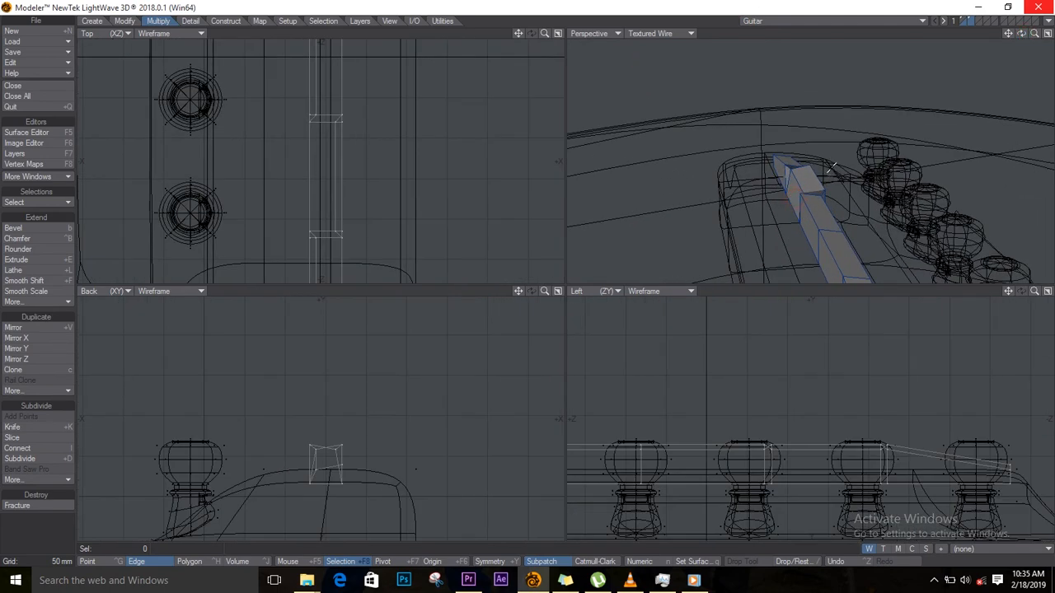
key(shift+a)
ctrl+alt+drag(814, 171, 904, 187)
Select the polygons along both long sides and at both ends of the saddle strip.
drag(1022, 35, 772, 7)
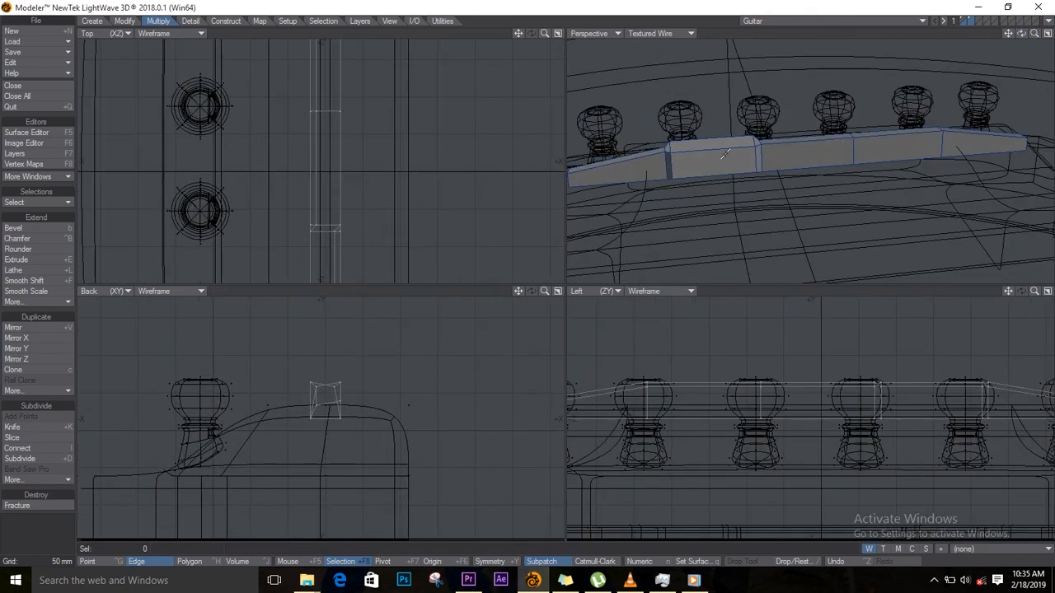
key(ctrl+h)
click(653, 167)
click(672, 166)
drag(713, 165, 966, 148)
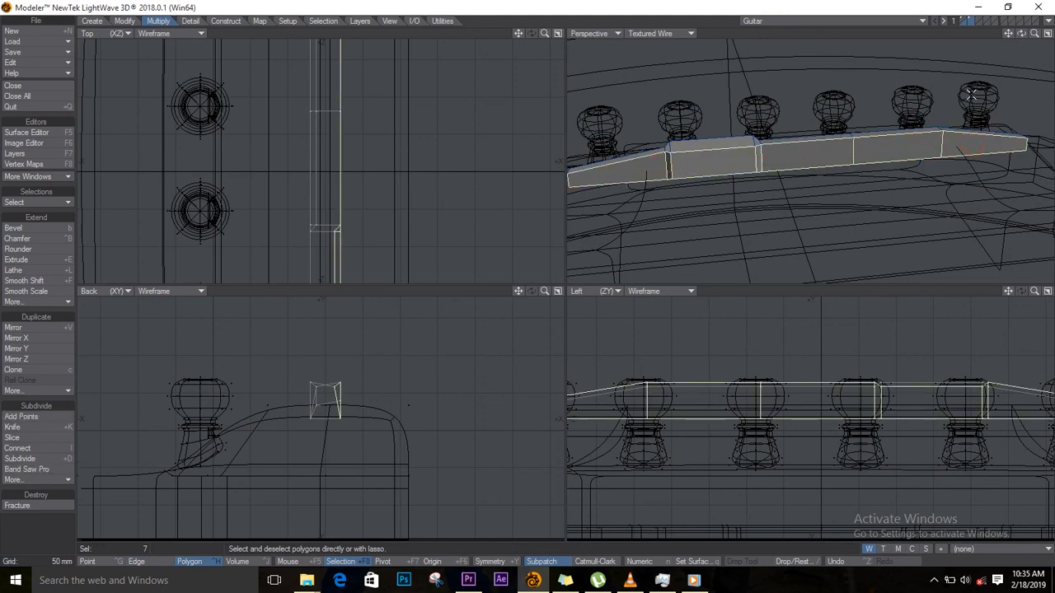
drag(1021, 33, 752, 73)
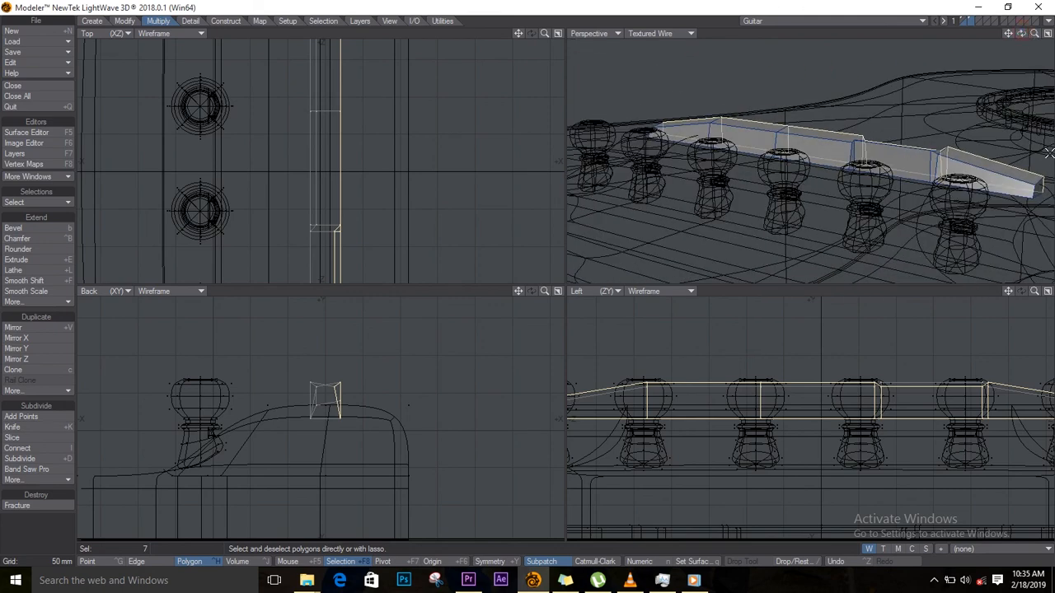
click(1038, 185)
click(1000, 176)
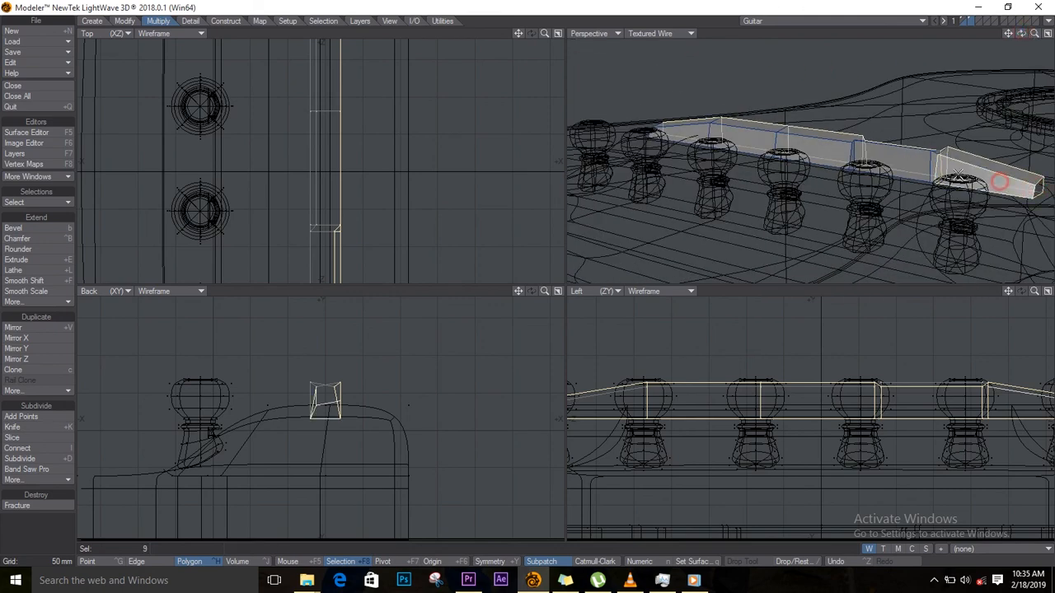
mouse_move(937, 169)
mouse_down()
mouse_move(732, 149)
mouse_move(701, 133)
mouse_up()
drag(1021, 33, 725, 47)
click(921, 190)
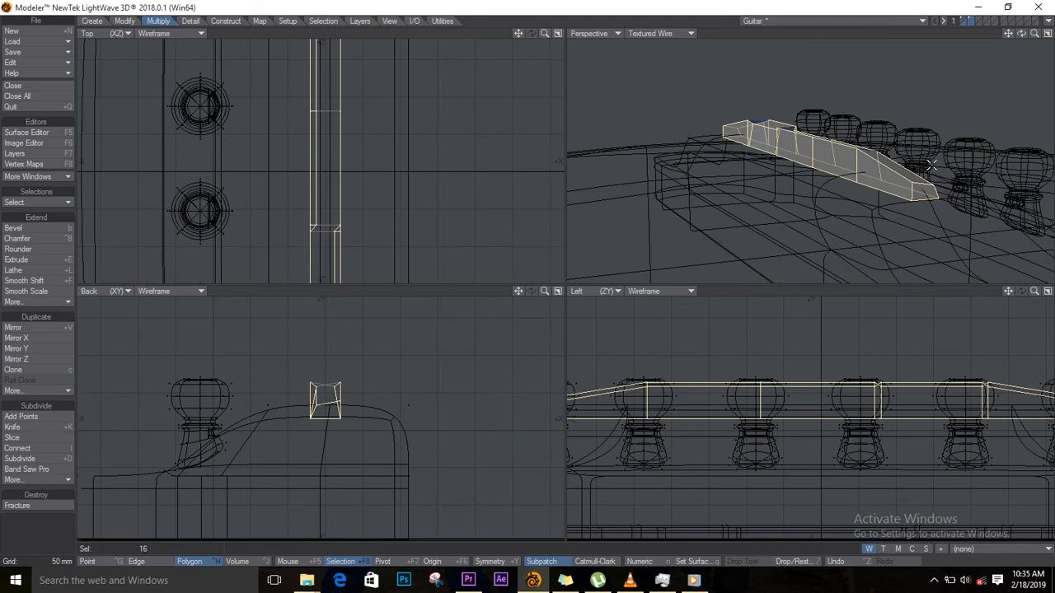
Clear the side selection, select the strip's upper polygons across its whole length, and return to point mode with nothing selected.
key(/)
drag(1022, 34, 1010, 49)
mouse_move(638, 151)
mouse_down()
mouse_move(964, 131)
mouse_move(956, 139)
mouse_up()
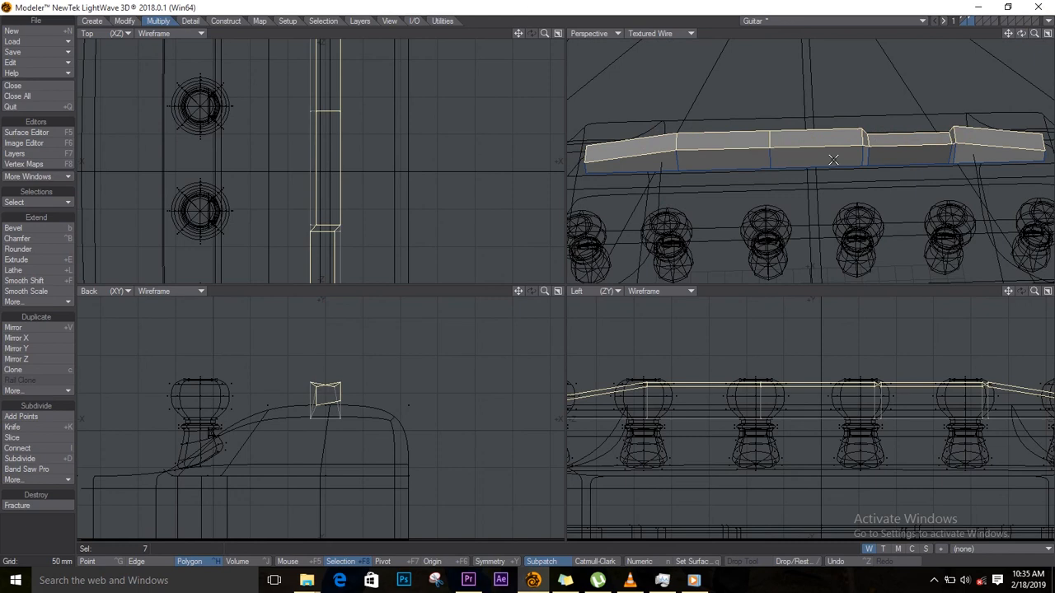
key(ctrl+g)
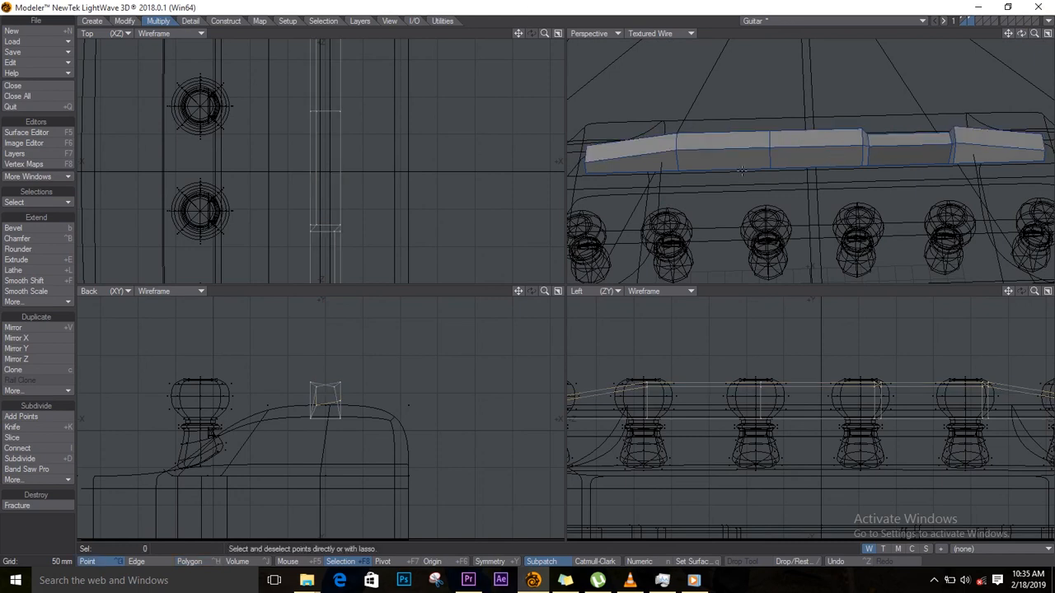
Convert the saddle strip to a smooth subpatch and show the perspective view in Texture mode.
key(Tab)
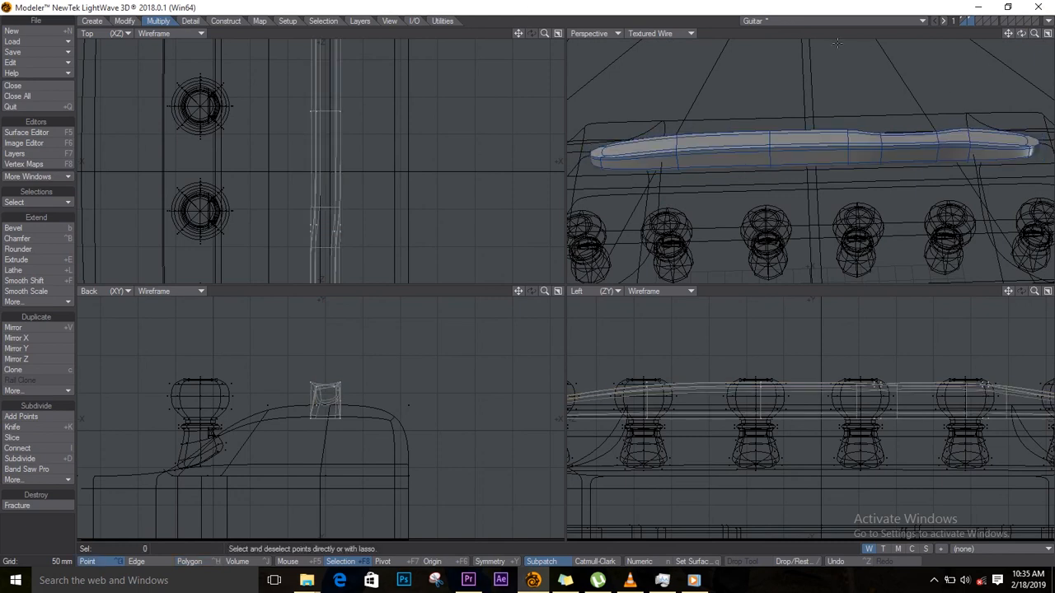
click(698, 33)
click(679, 95)
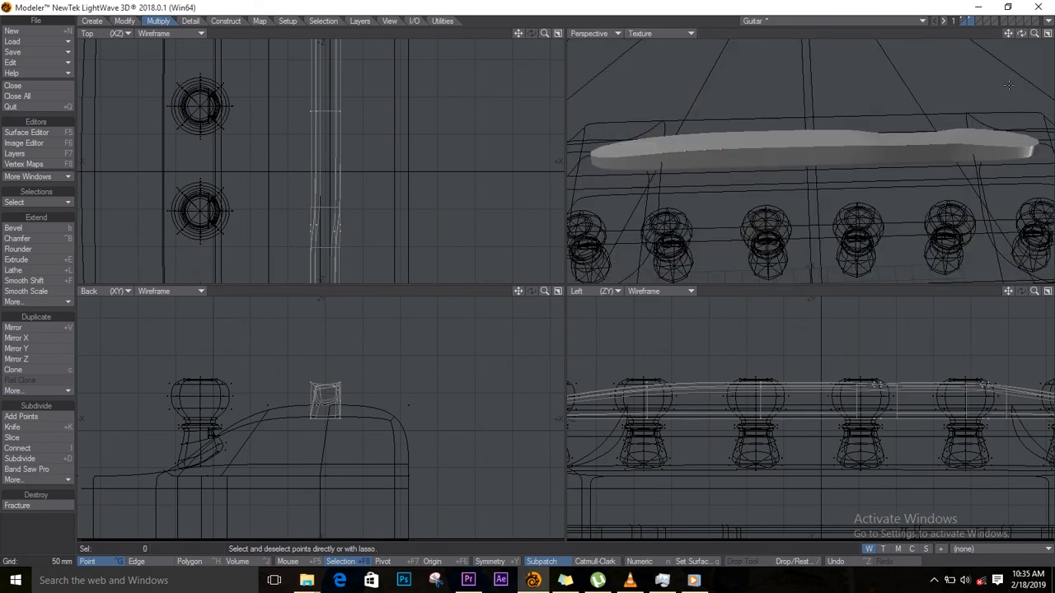
drag(1015, 33, 438, 120)
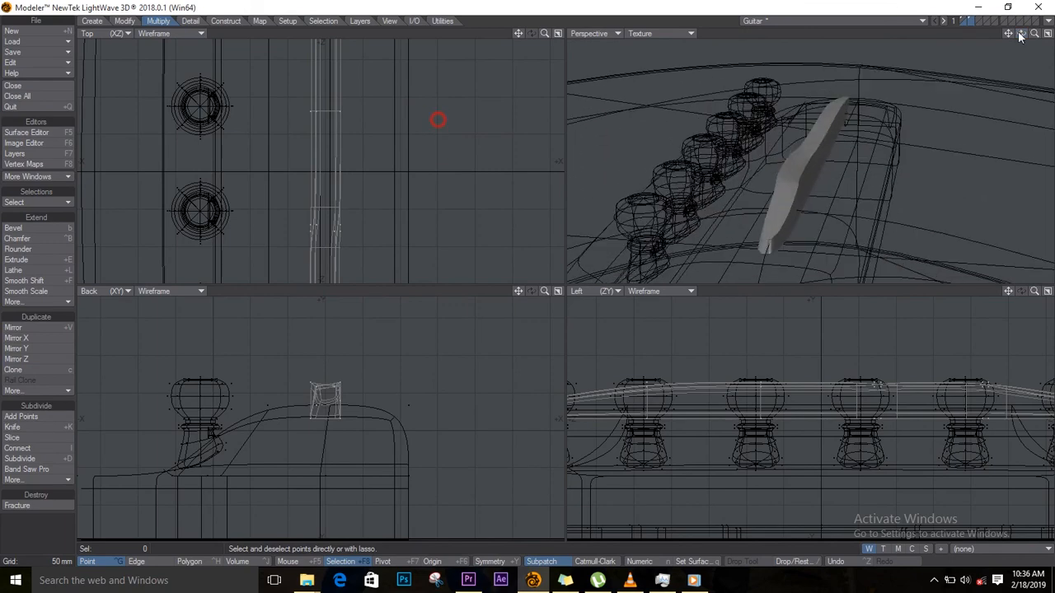
Show the guitar body layer in the foreground together with the strip and view the whole guitar in a maximized perspective view.
click(966, 21)
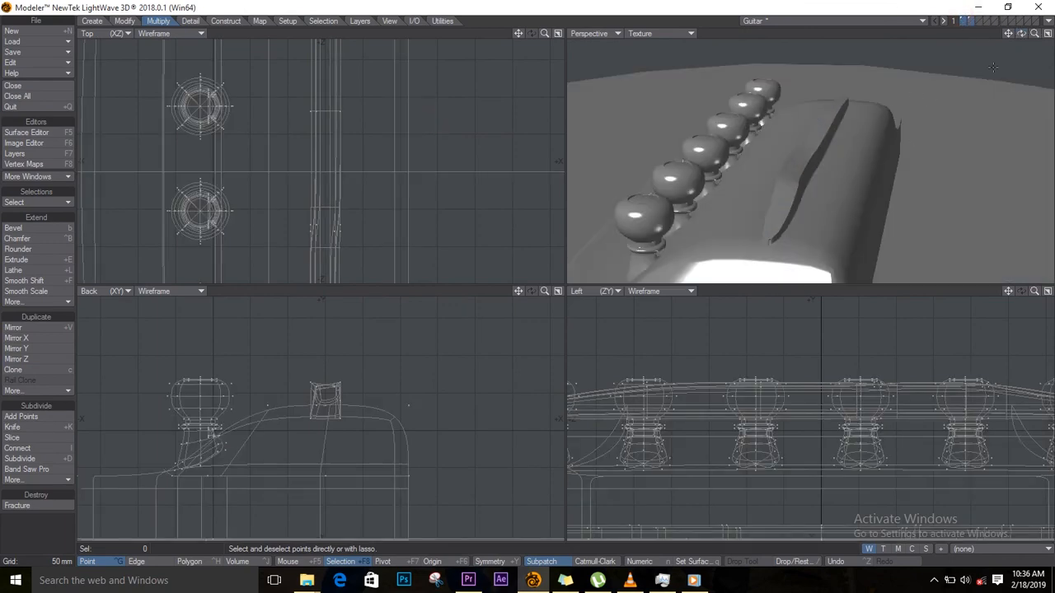
drag(1020, 33, 581, 36)
key(a)
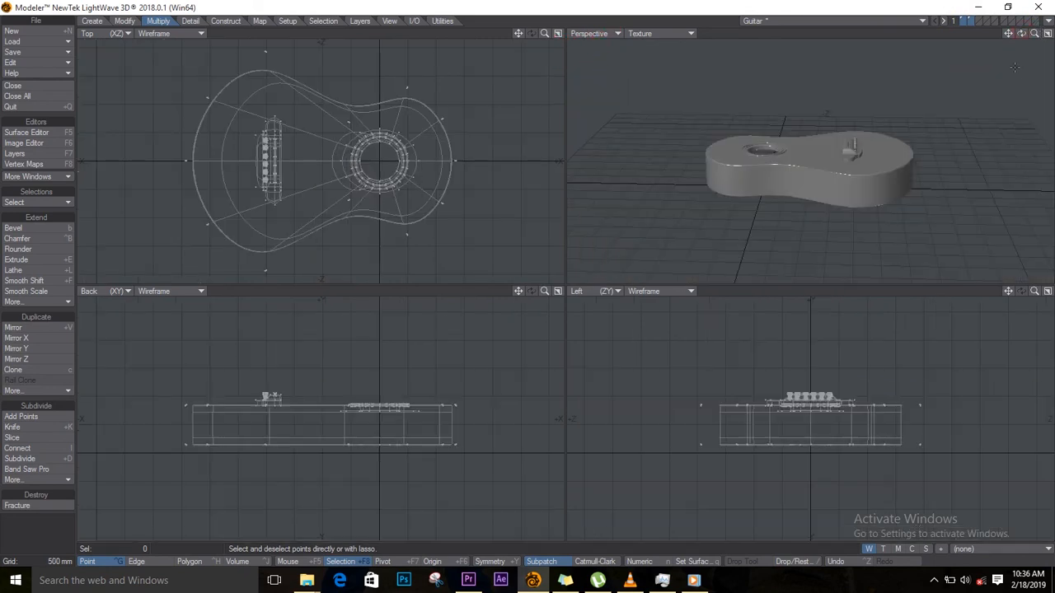
click(1047, 33)
key(a)
mouse_move(1022, 36)
mouse_down()
mouse_move(522, 40)
mouse_move(446, 87)
mouse_move(840, 61)
mouse_move(1046, 65)
mouse_move(958, 247)
mouse_move(675, 261)
mouse_move(294, 228)
mouse_move(71, 103)
mouse_move(5, 154)
mouse_move(5, 104)
mouse_move(66, 42)
mouse_move(1015, 29)
mouse_up()
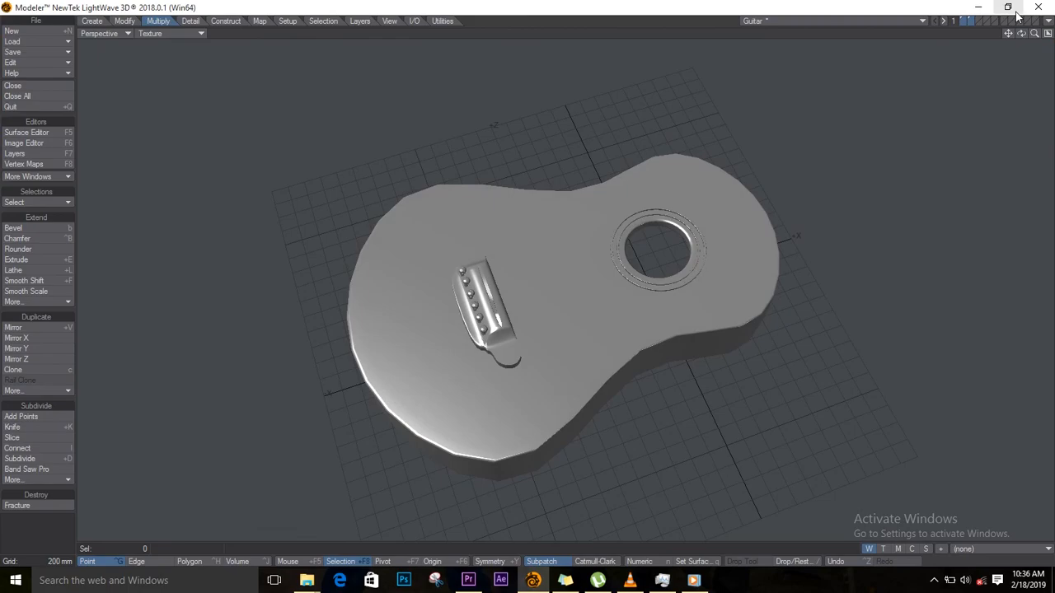